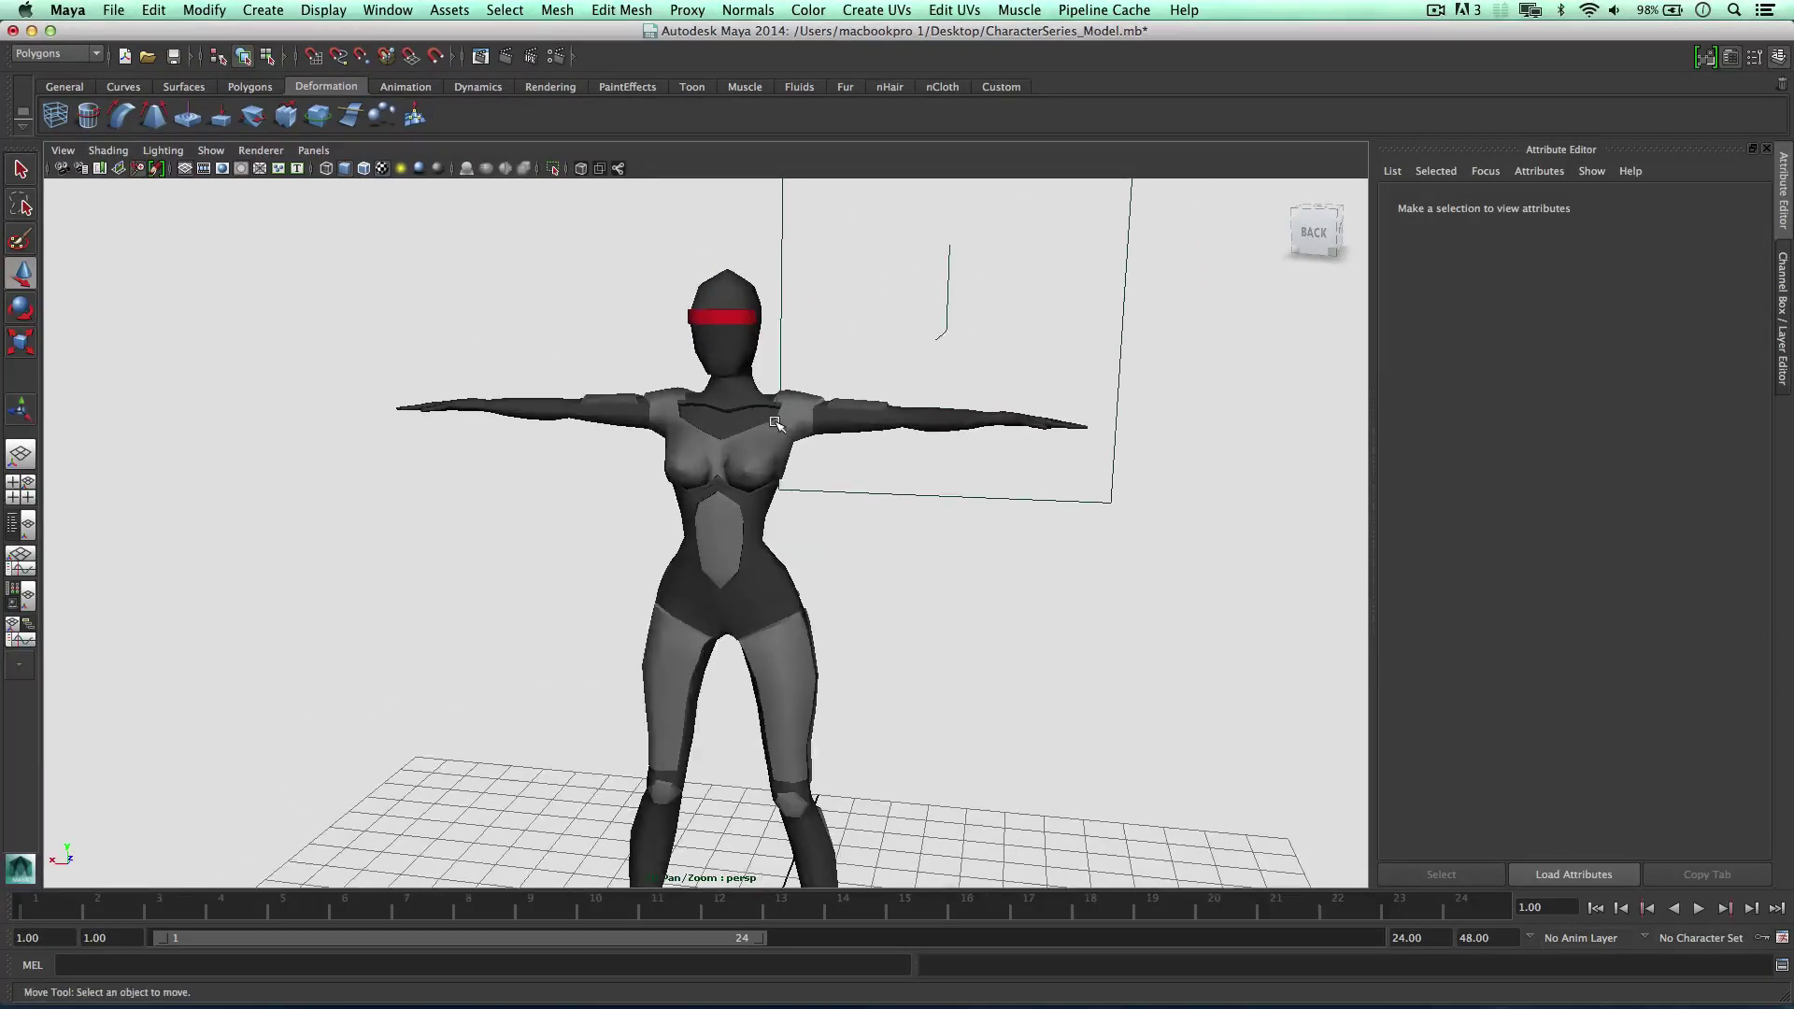
Delete the two reference image planes standing behind and beside the character in the perspective view
left_click_drag(616, 428, 721, 475, "alt")
left_click(745, 338)
scroll(745, 338, "down", 4)
left_click_drag(743, 388, 708, 365, "alt")
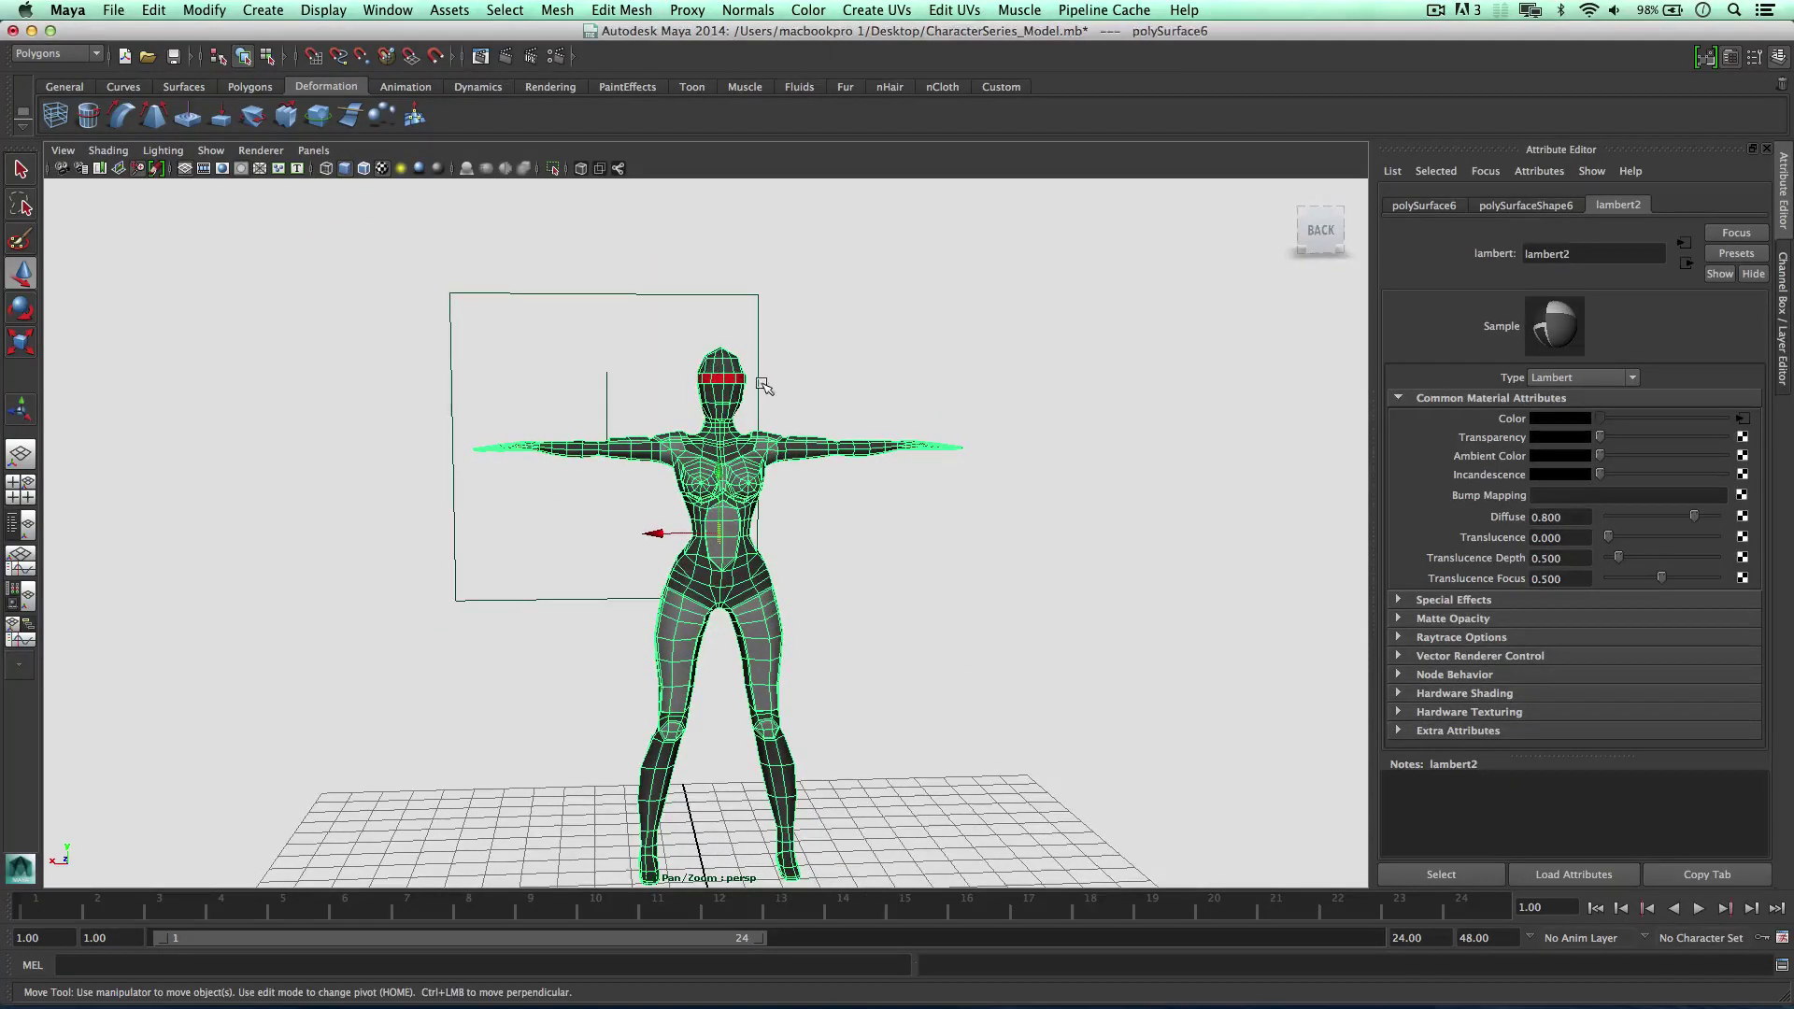
key("space")
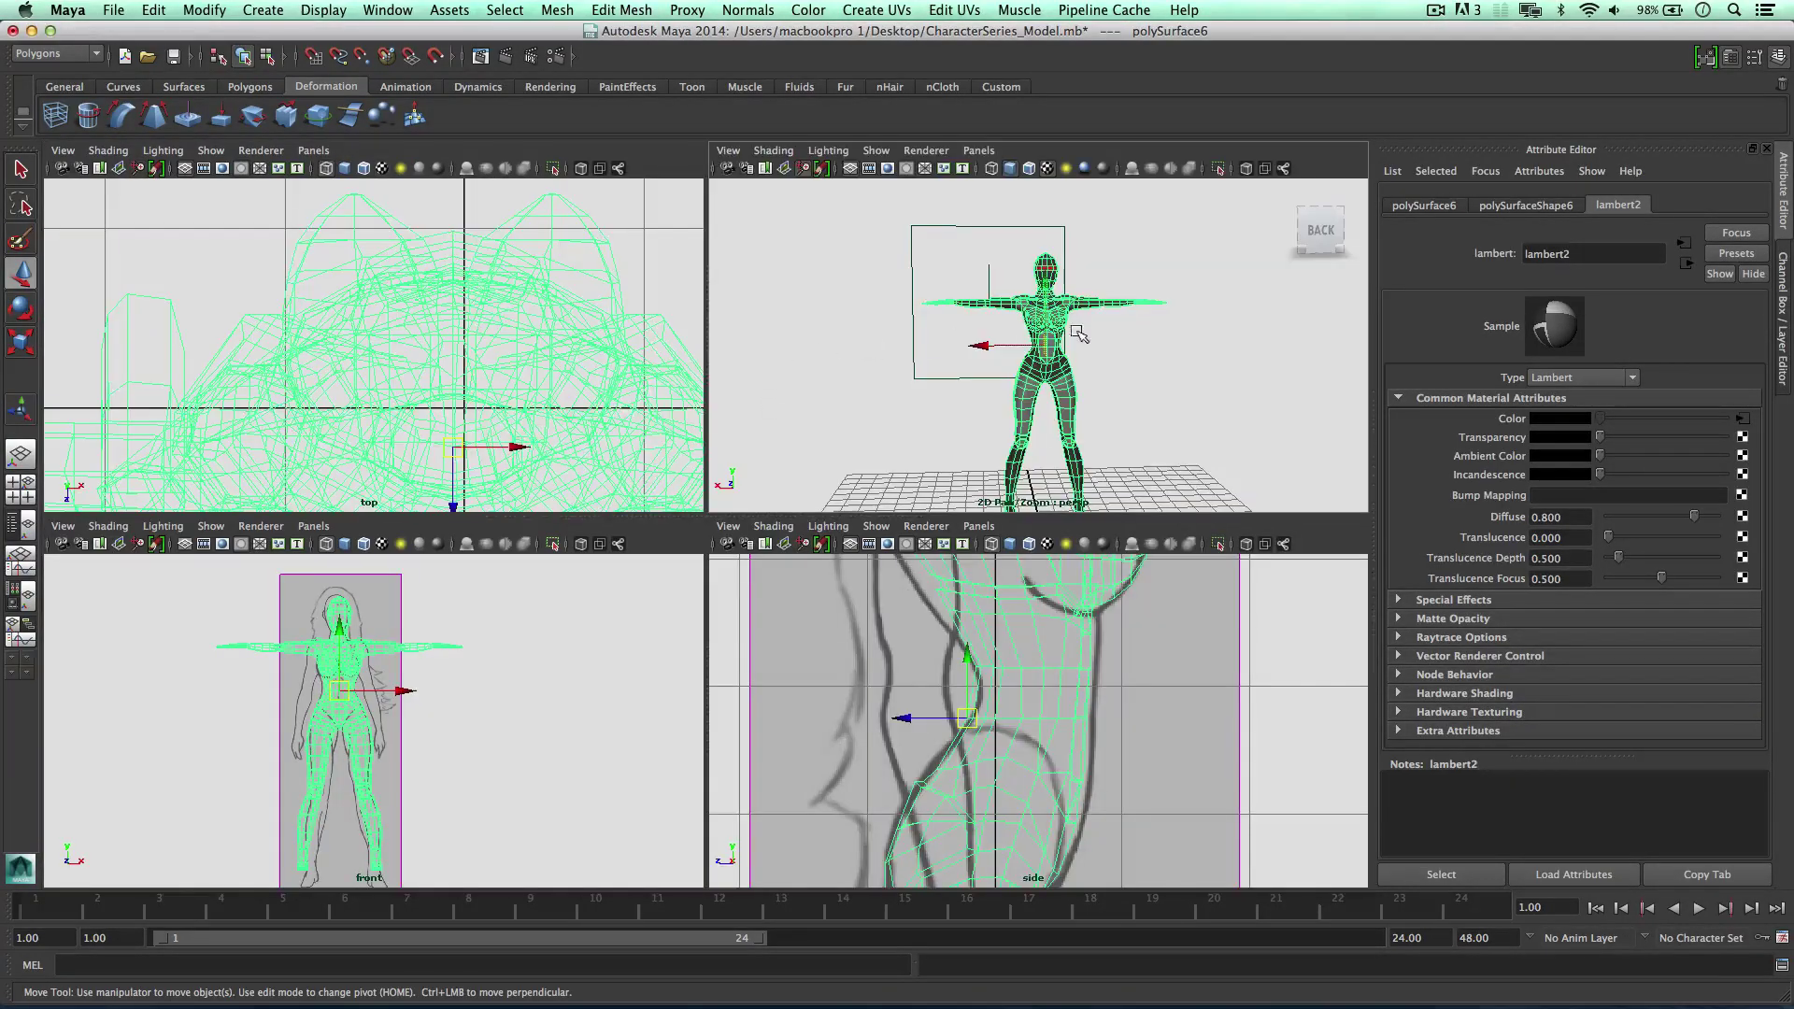
scroll(1001, 345, "down", 6)
left_click_drag(1001, 345, 1096, 357, "alt")
left_click(1187, 340)
key("Delete")
left_click(1179, 425)
key("Delete")
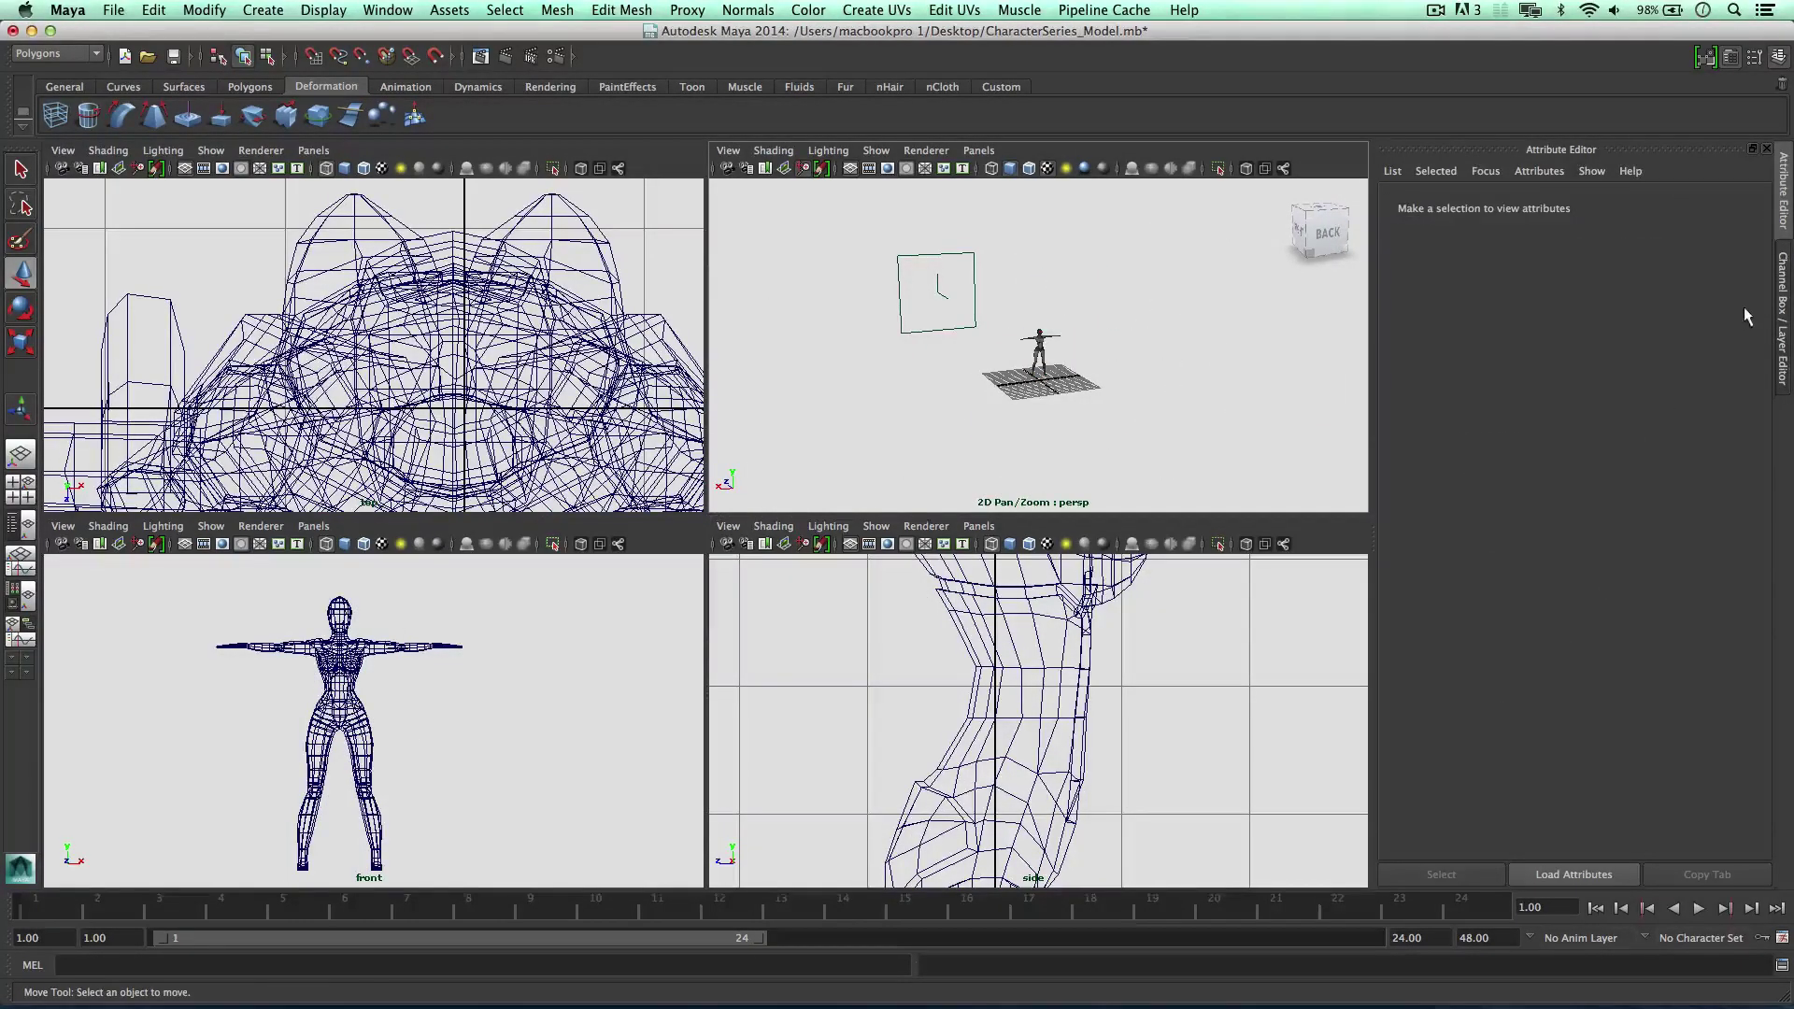
Show the Channel Box / Layer Editor and enlarge the front view with the whole character in frame
left_click(1782, 301)
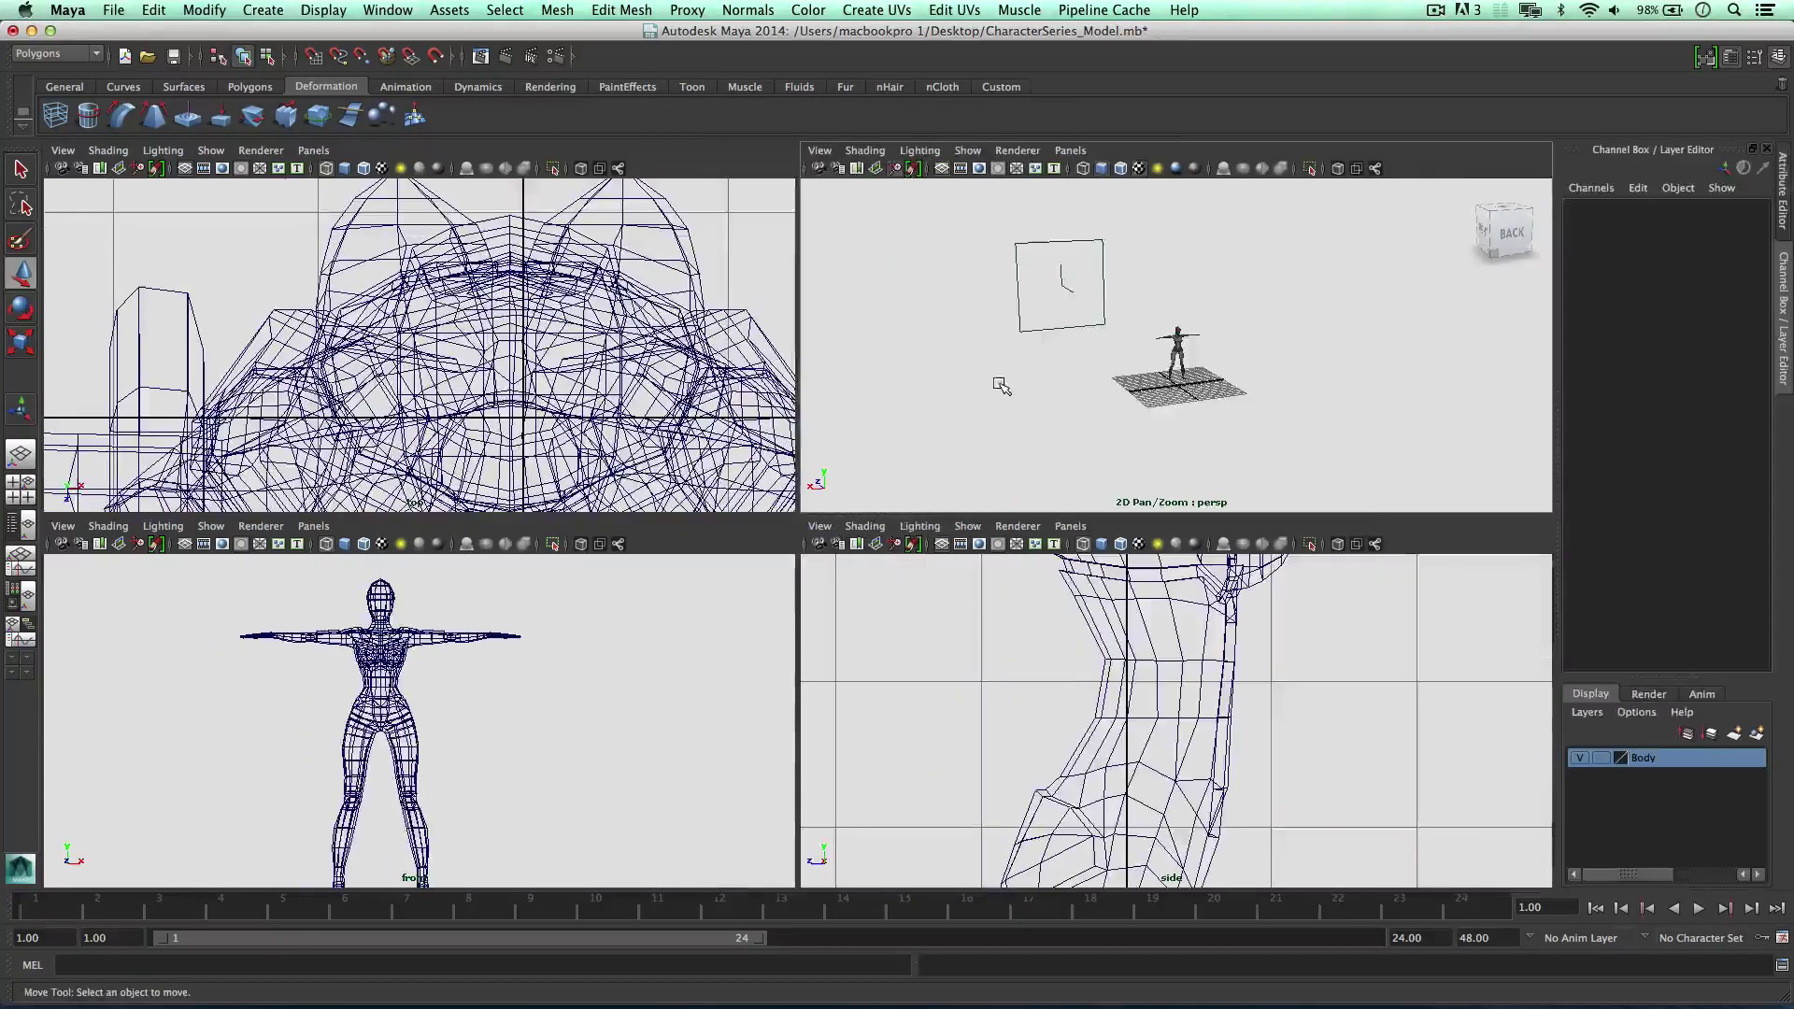
right_click_drag(1009, 373, 1151, 315, "alt")
left_click_drag(1151, 315, 1196, 360, "alt")
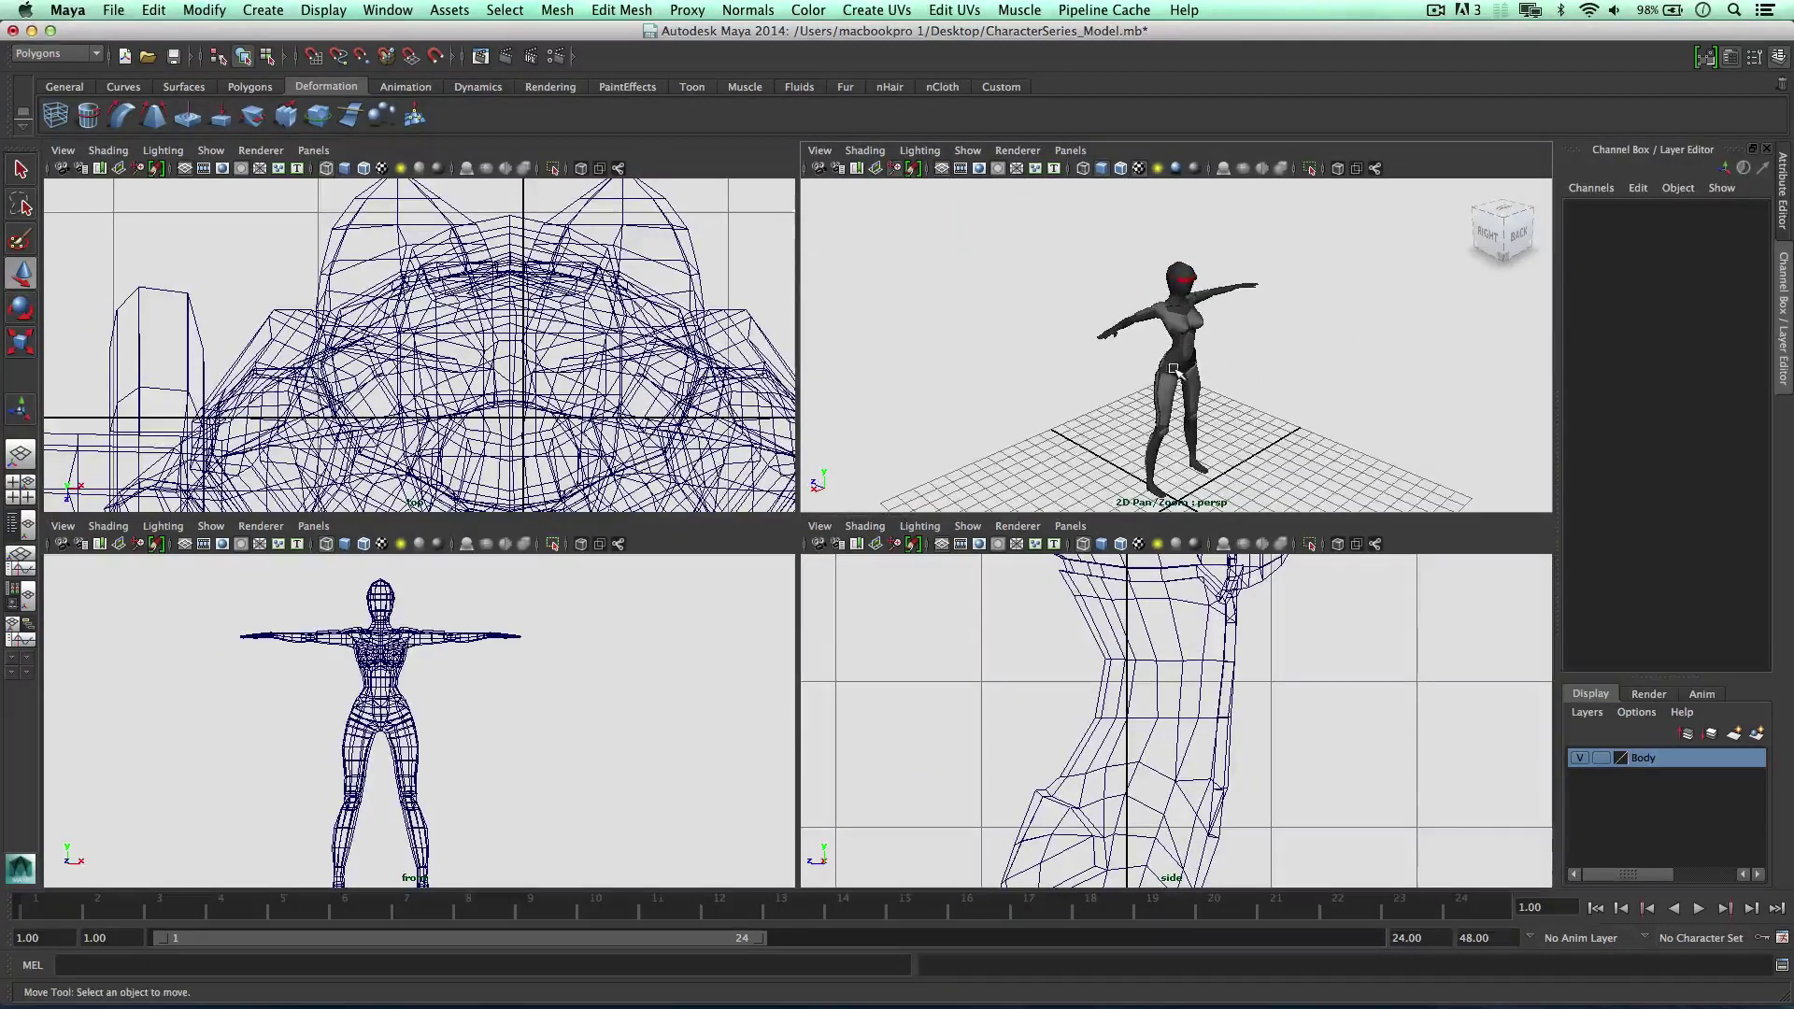
left_click(406, 648)
key("space")
scroll(735, 598, "down", 2)
scroll(735, 596, "up", 2)
left_click(826, 482)
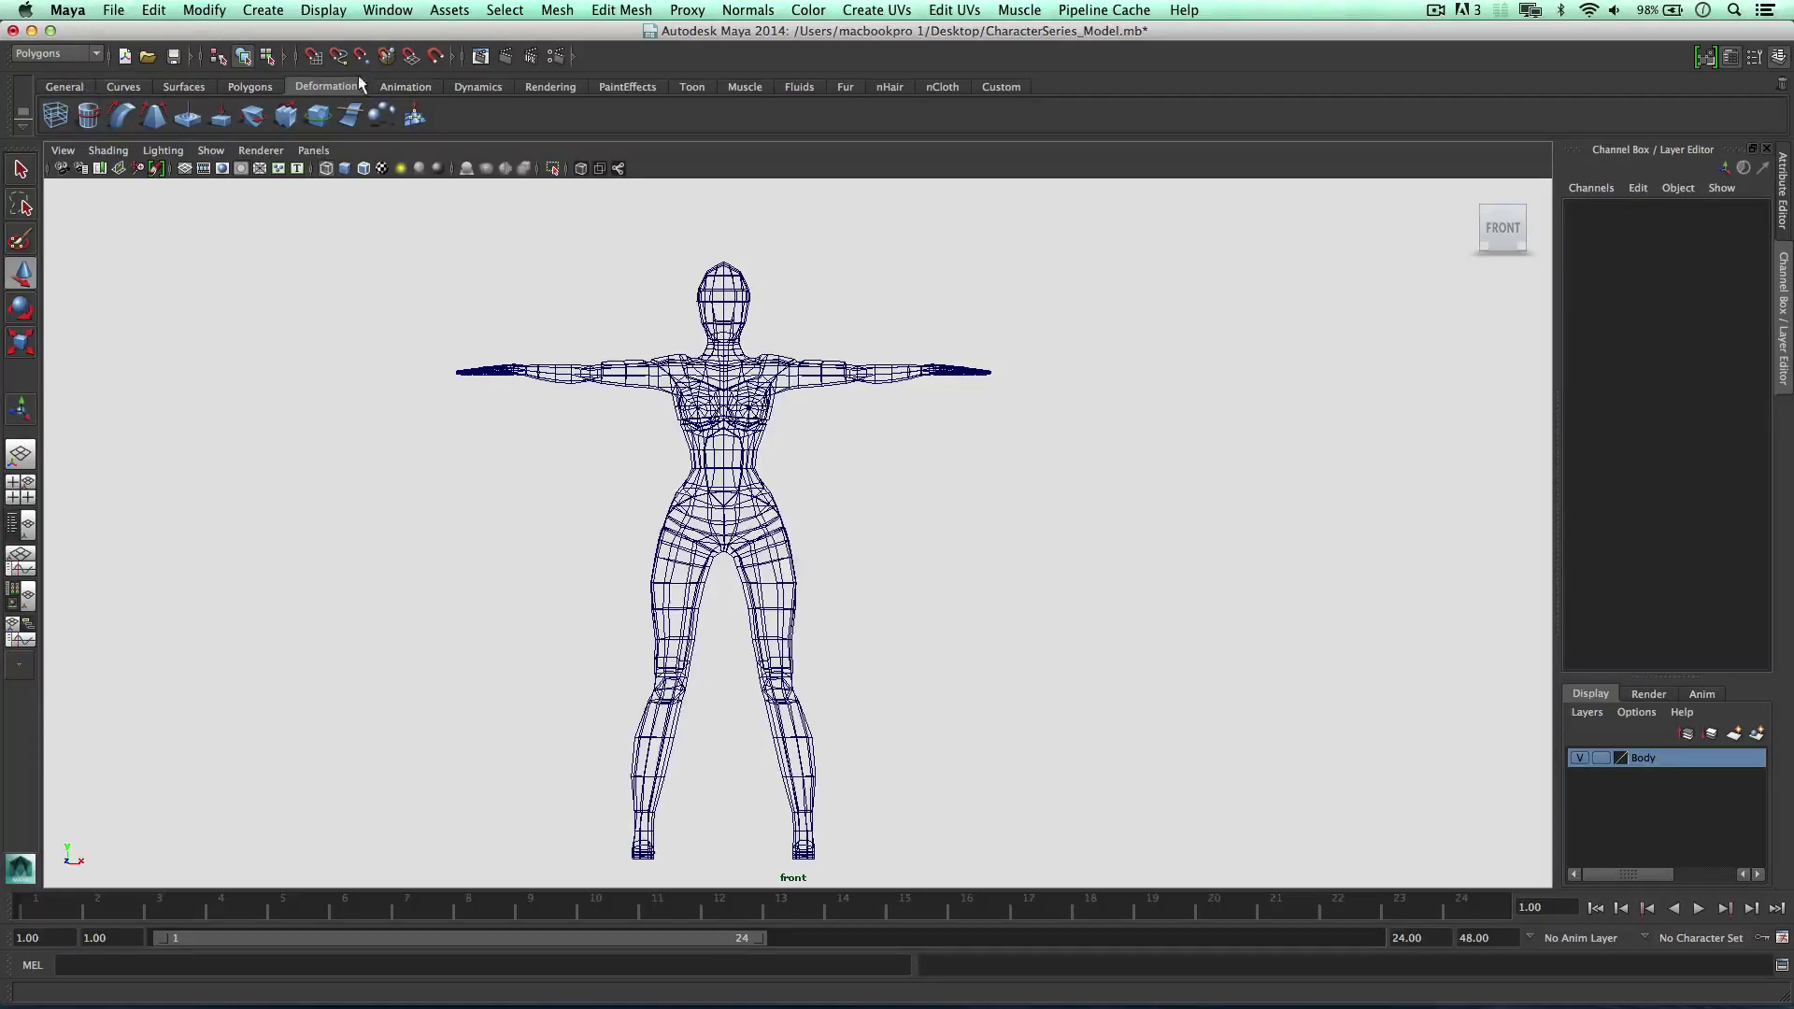
Switch both the shelf and the menu set to Animation
left_click(383, 86)
left_click(93, 52)
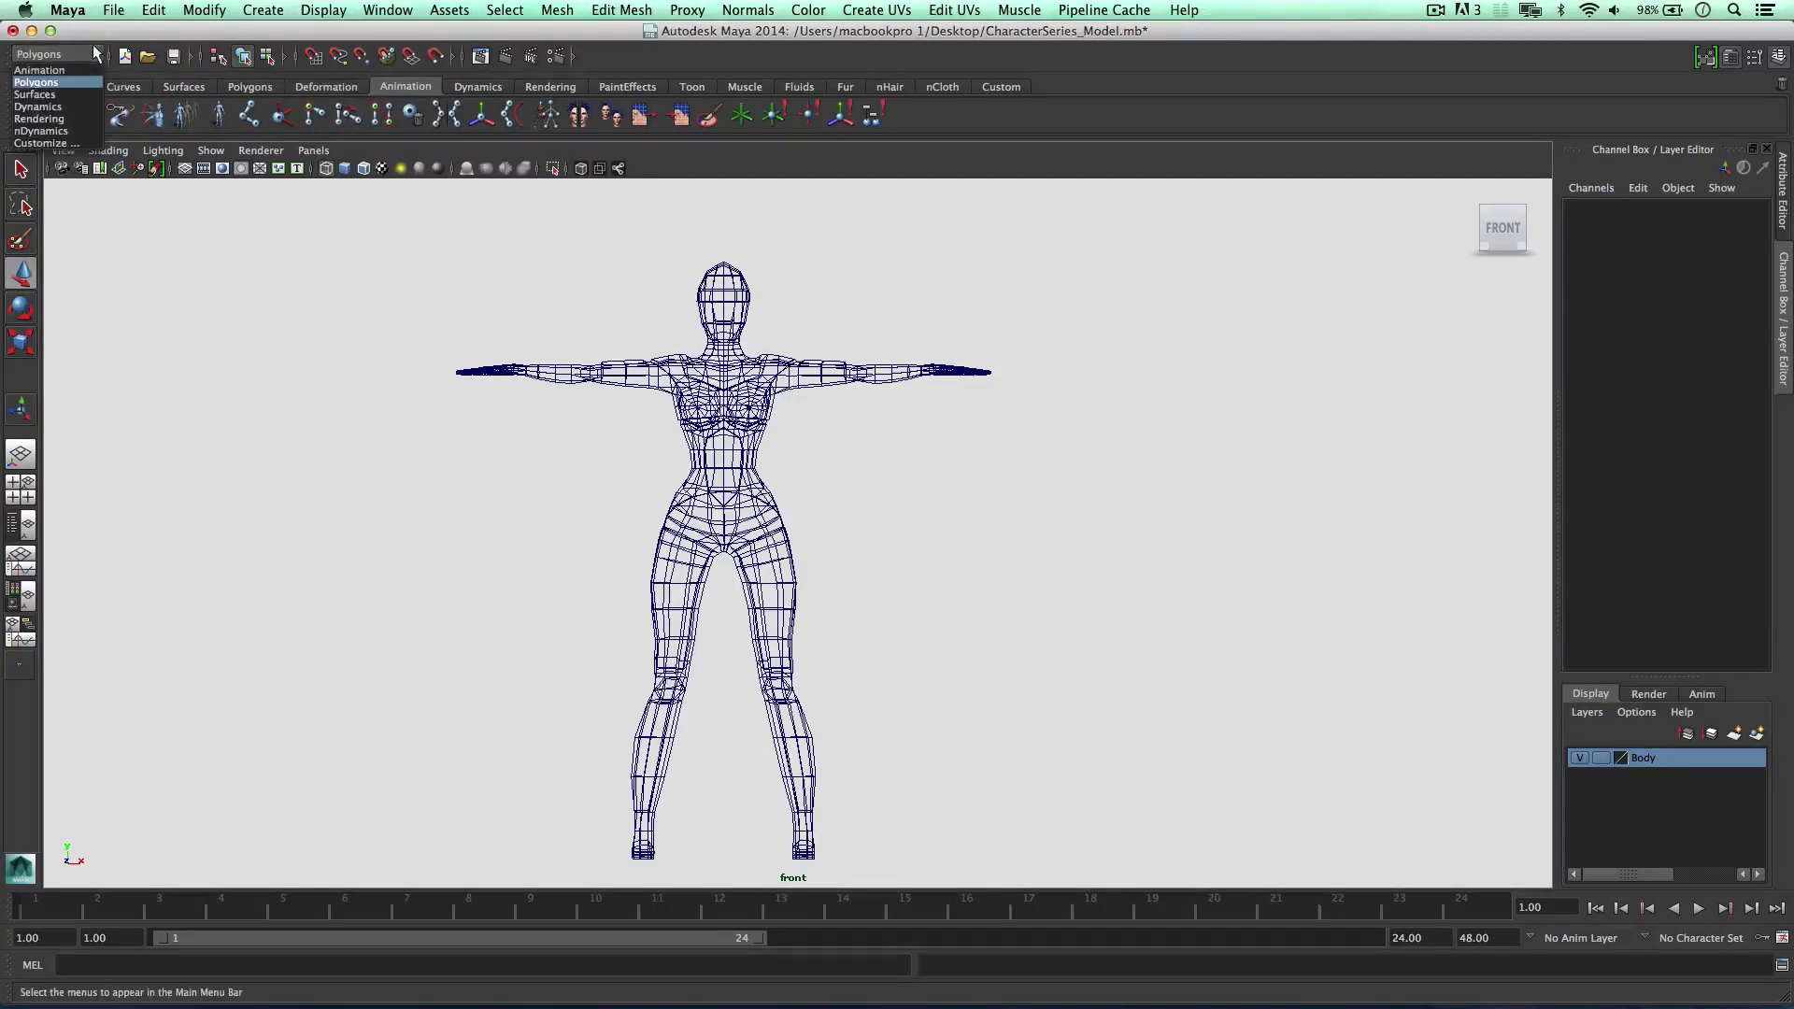
left_click(39, 70)
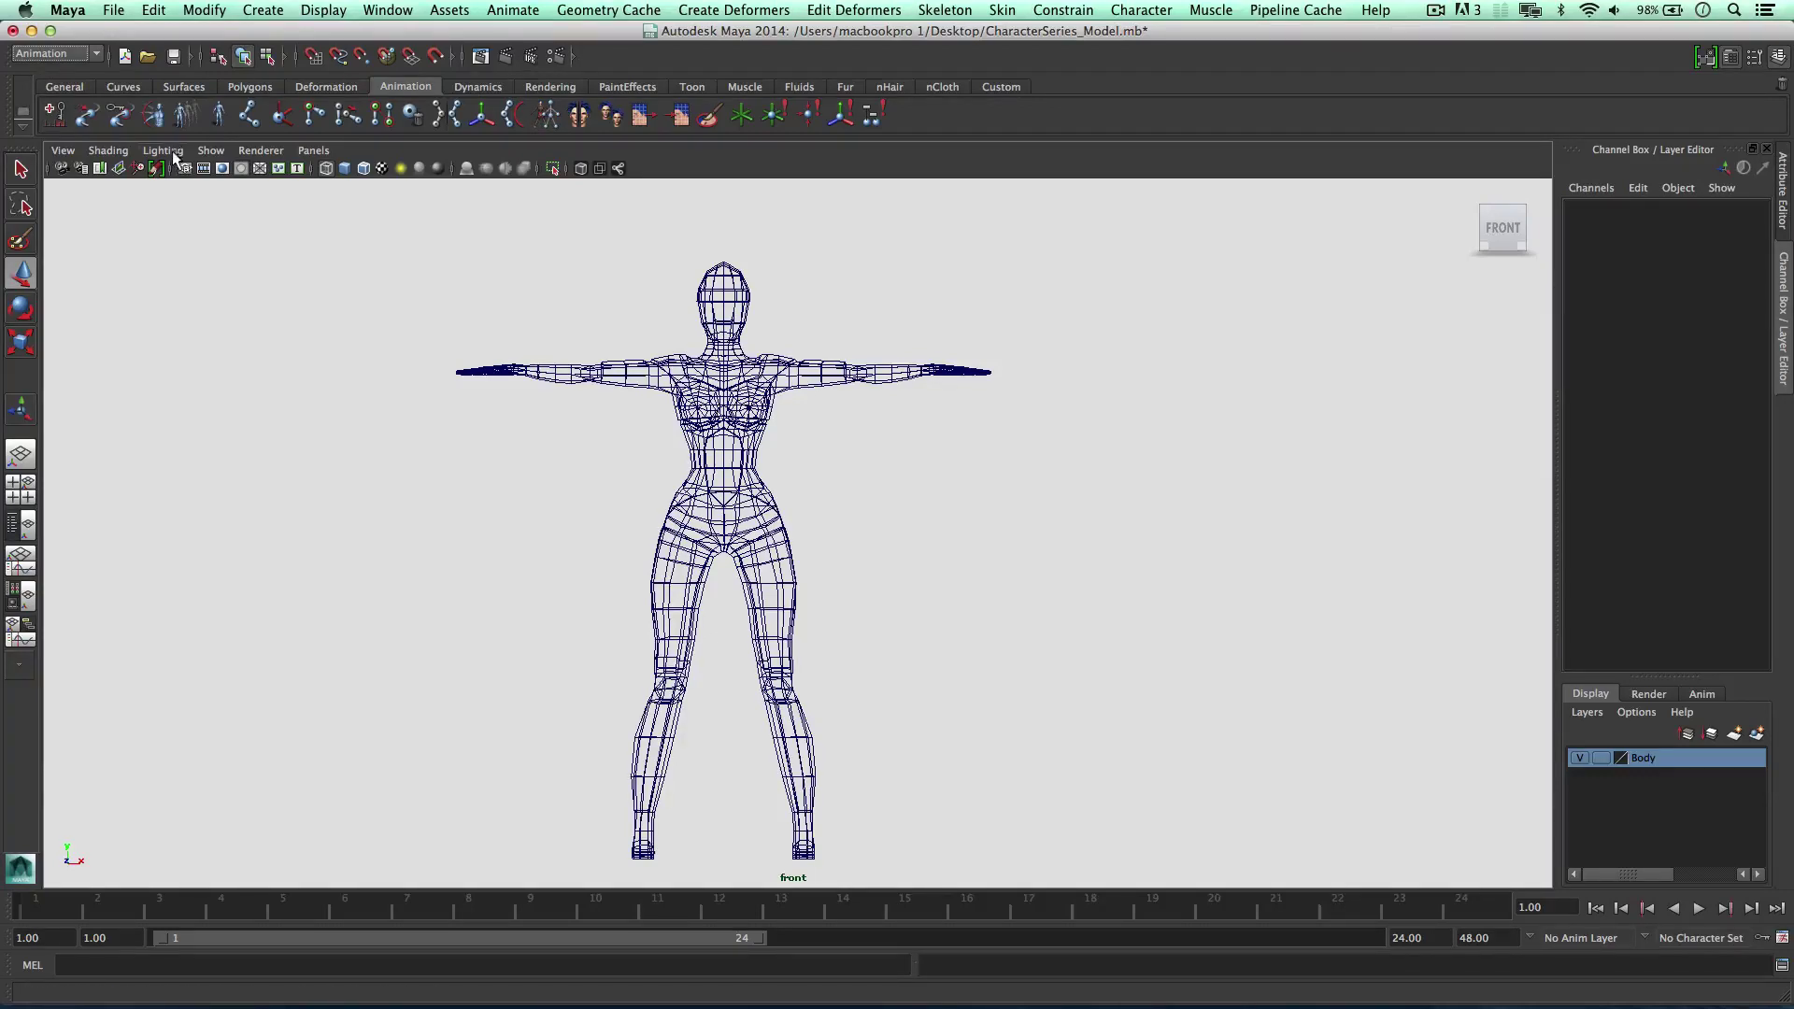
Draw a joint chain with the Joint Tool from the pelvis centre through the hip and knee to the ankle of the positive-X leg
left_click(245, 103)
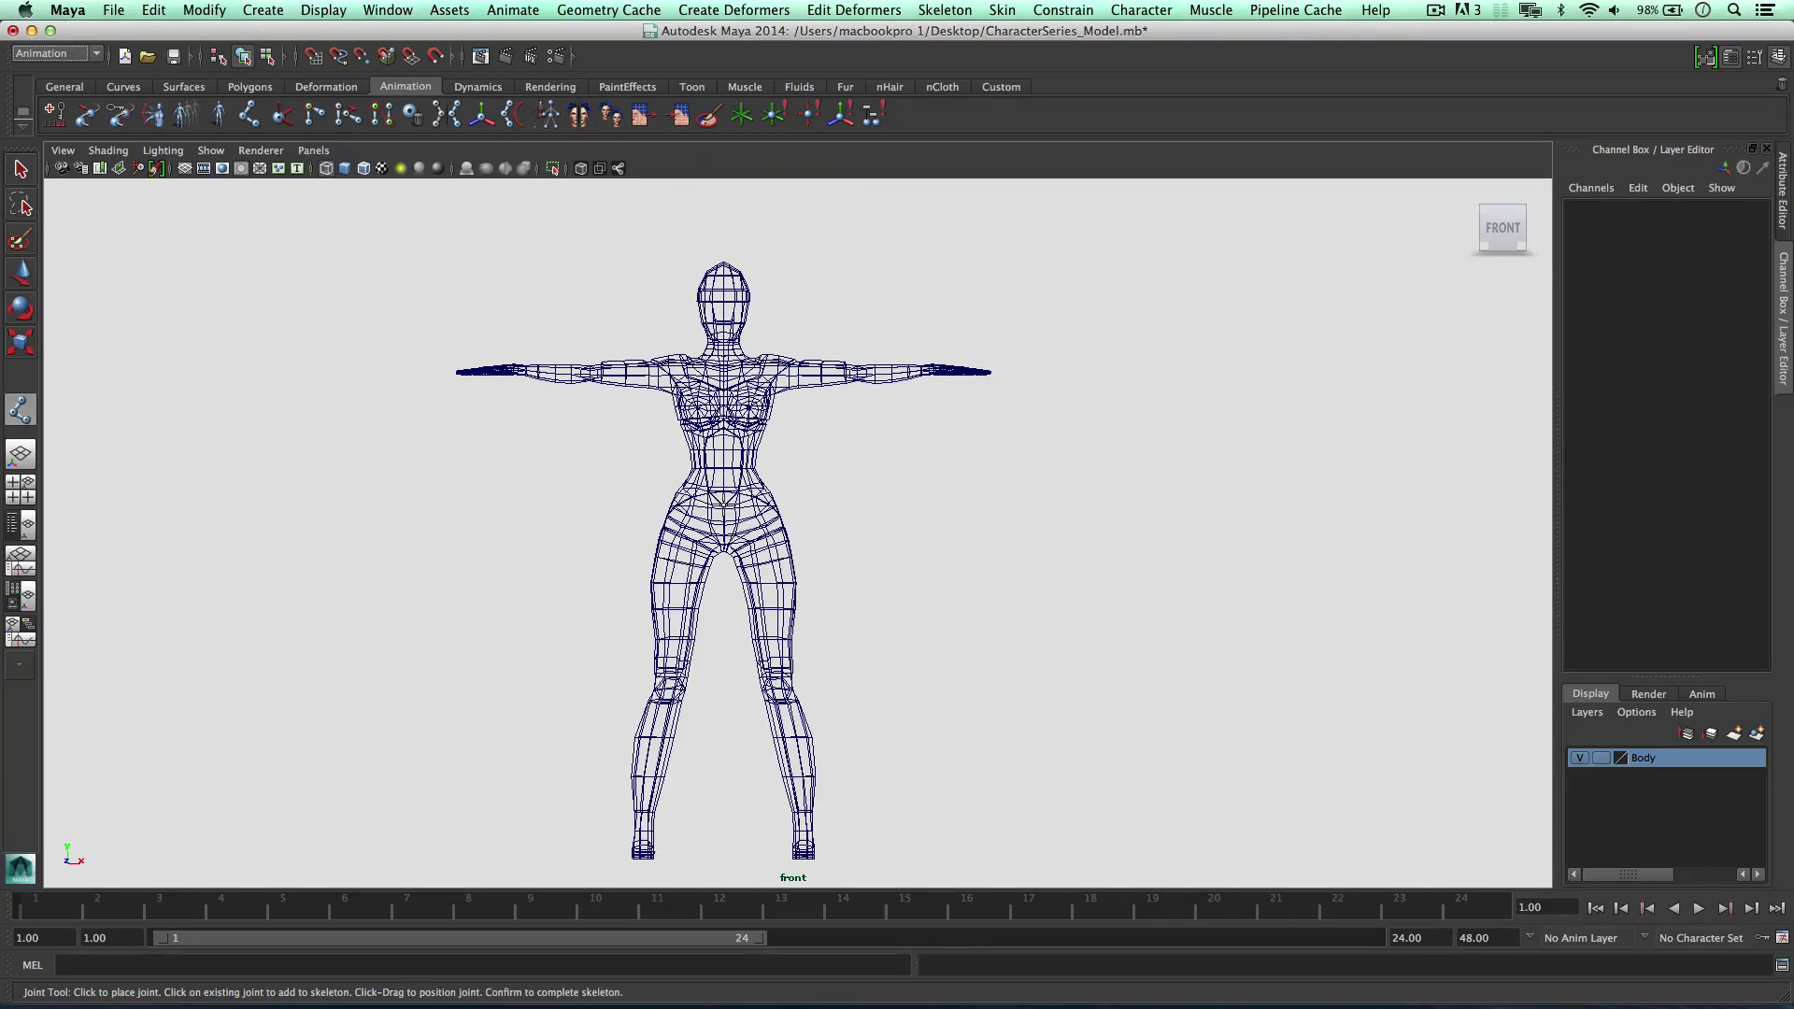
left_click(724, 500)
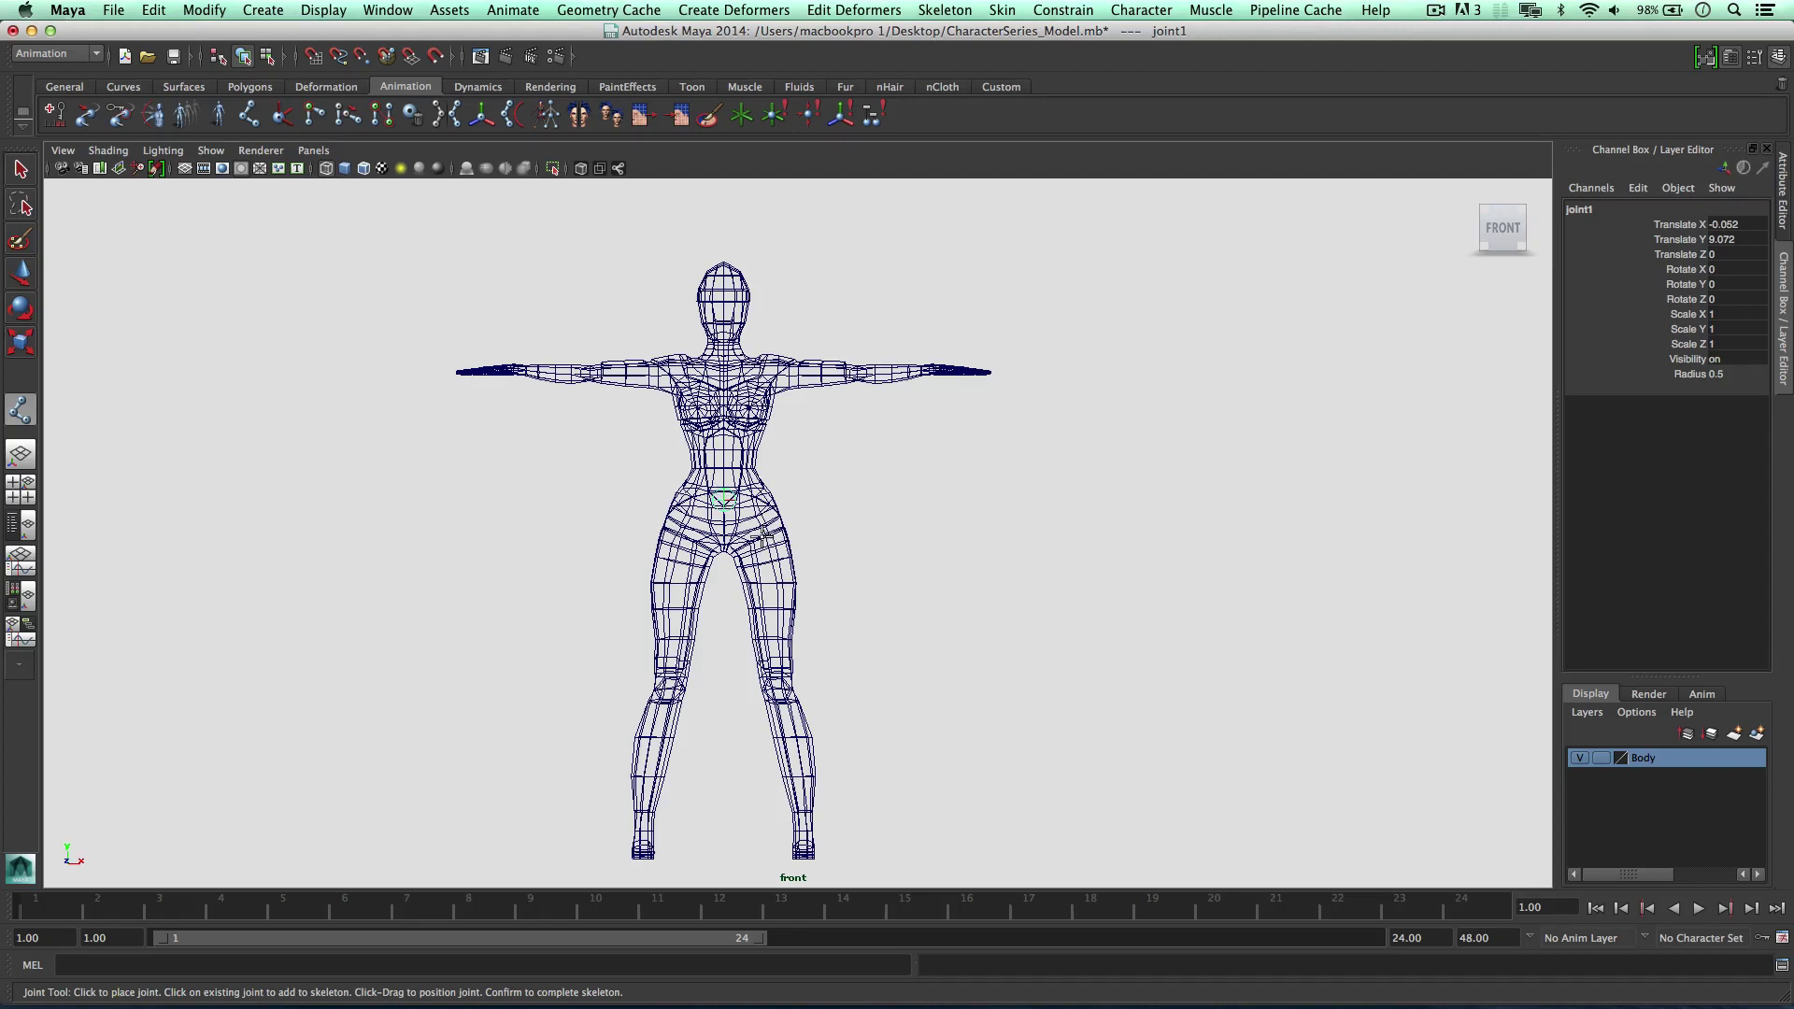
left_click(778, 691)
left_click(809, 833)
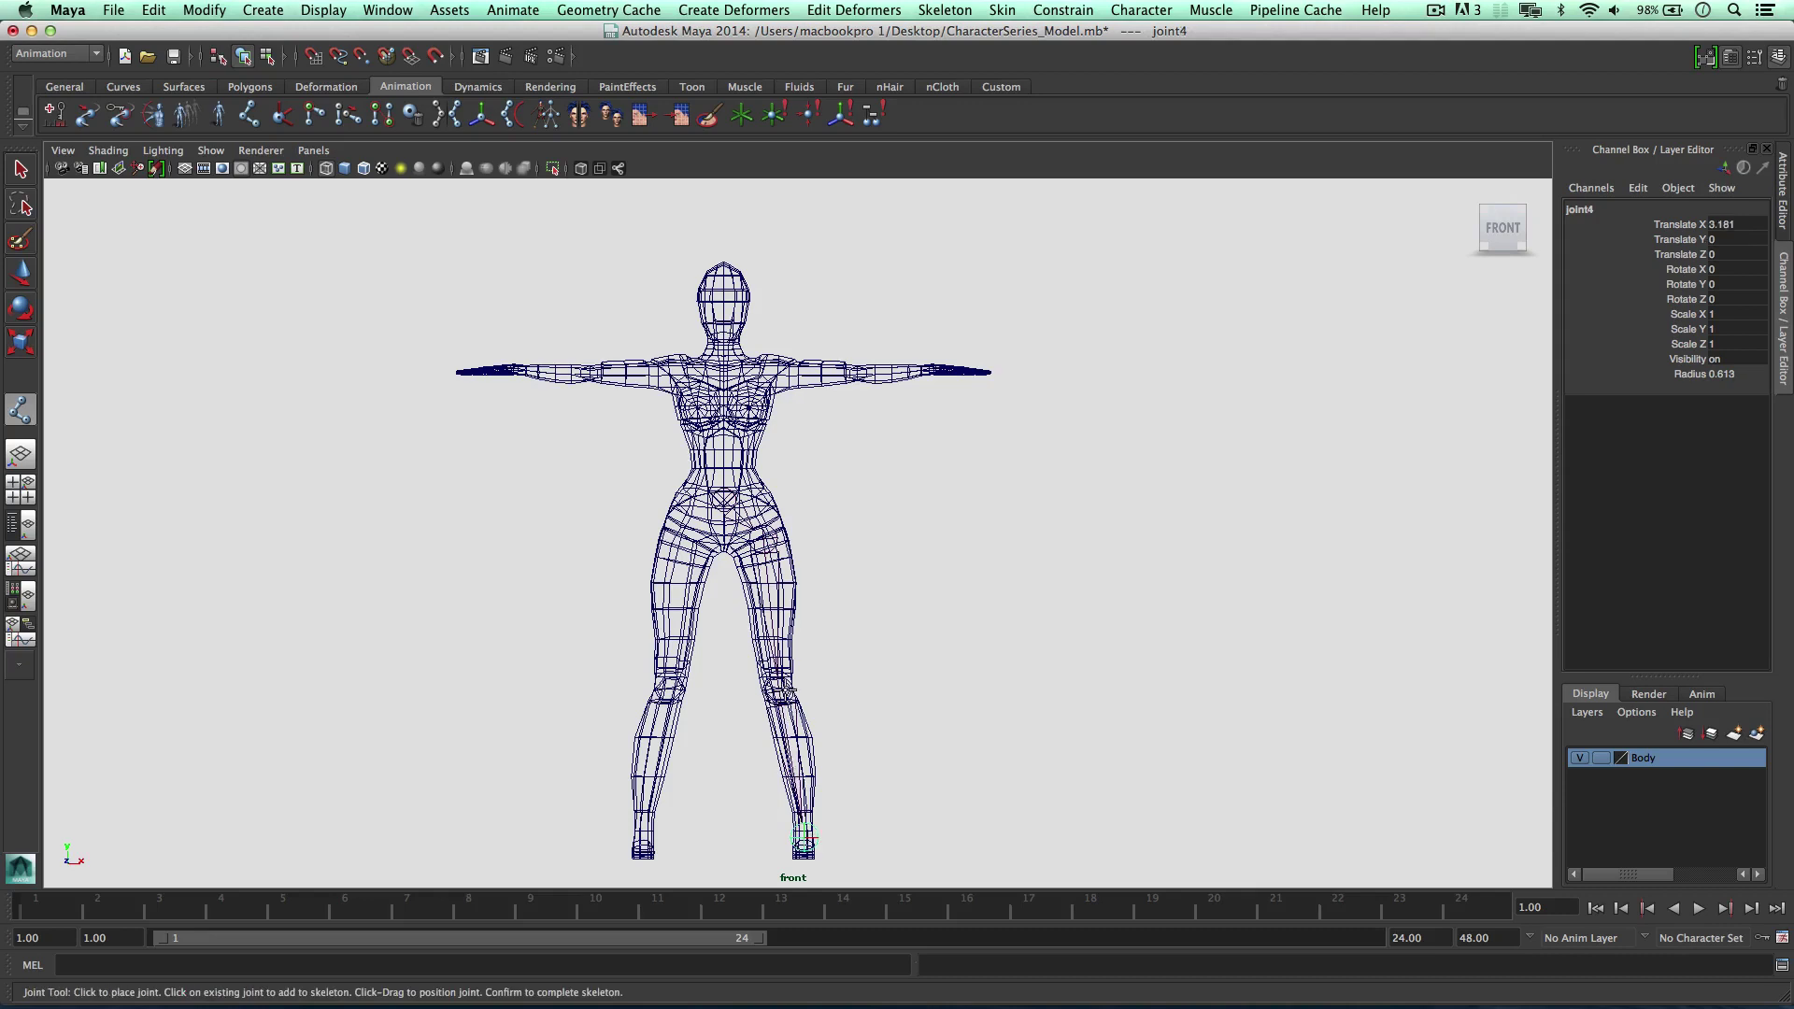
key("Return")
key("w")
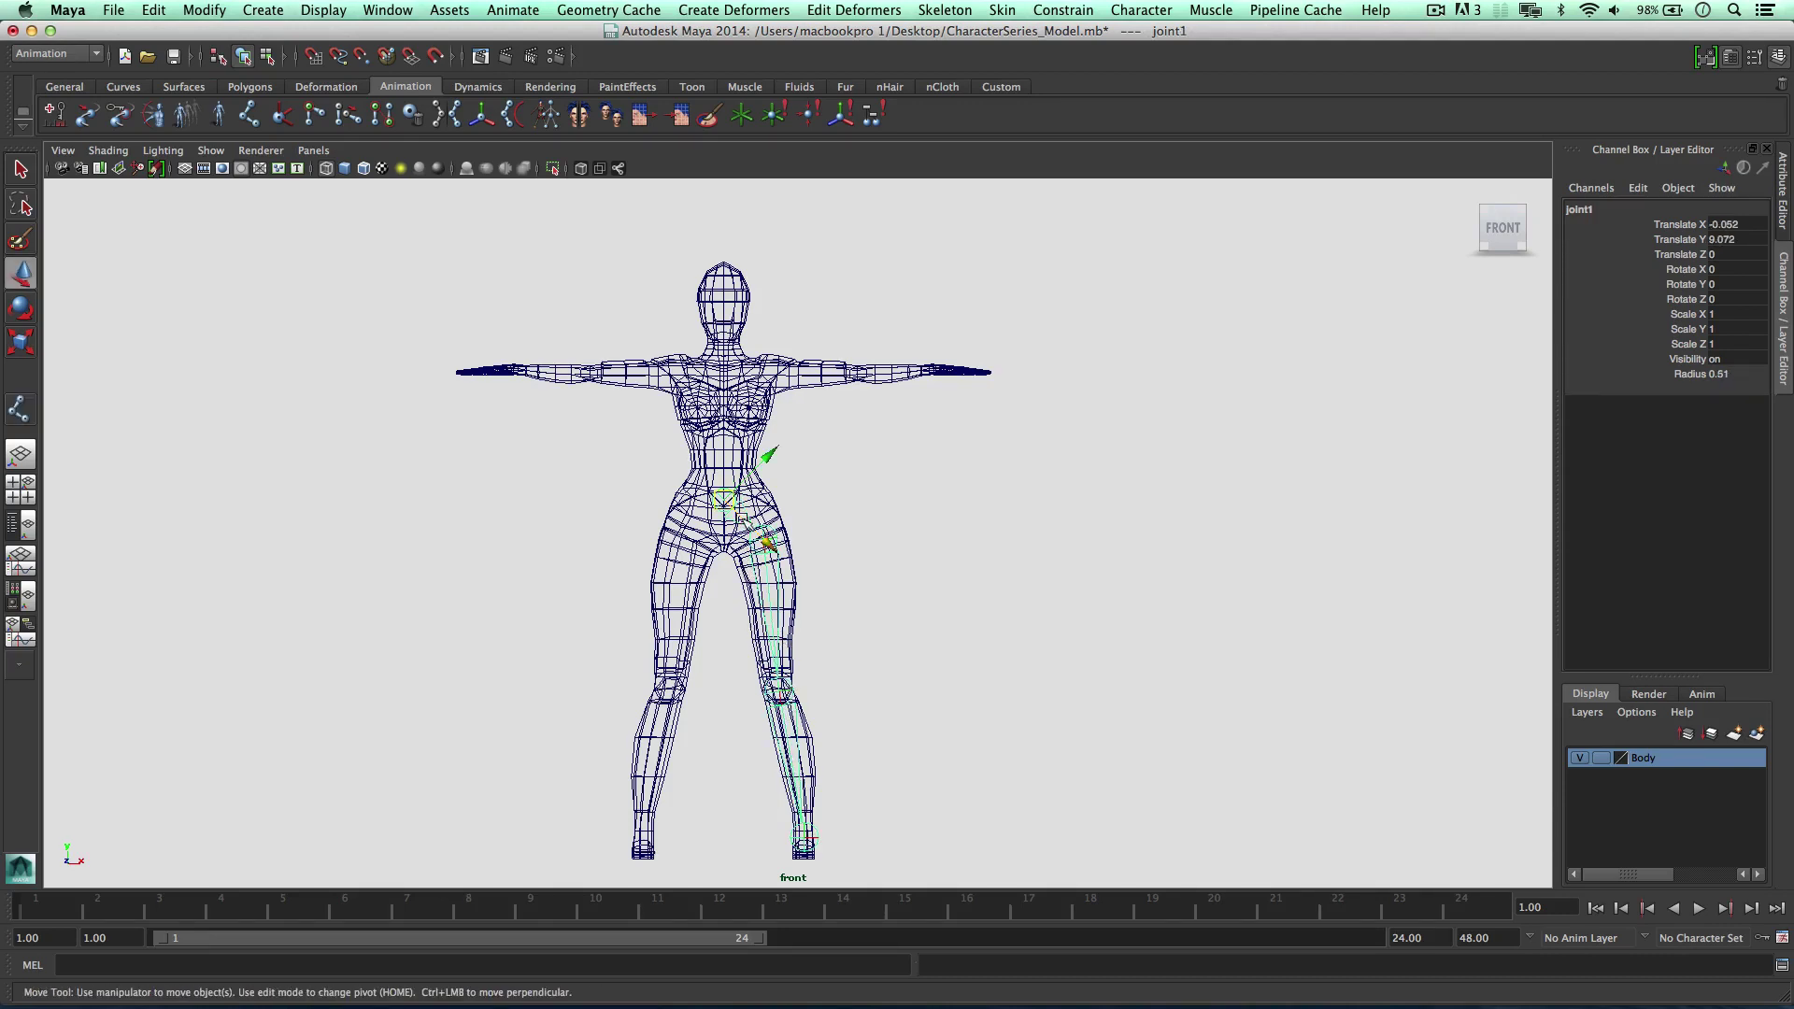
Branch a second leg chain from the pelvis joint through the hip and knee to the ankle of the negative-X leg
key("y")
left_click(725, 504)
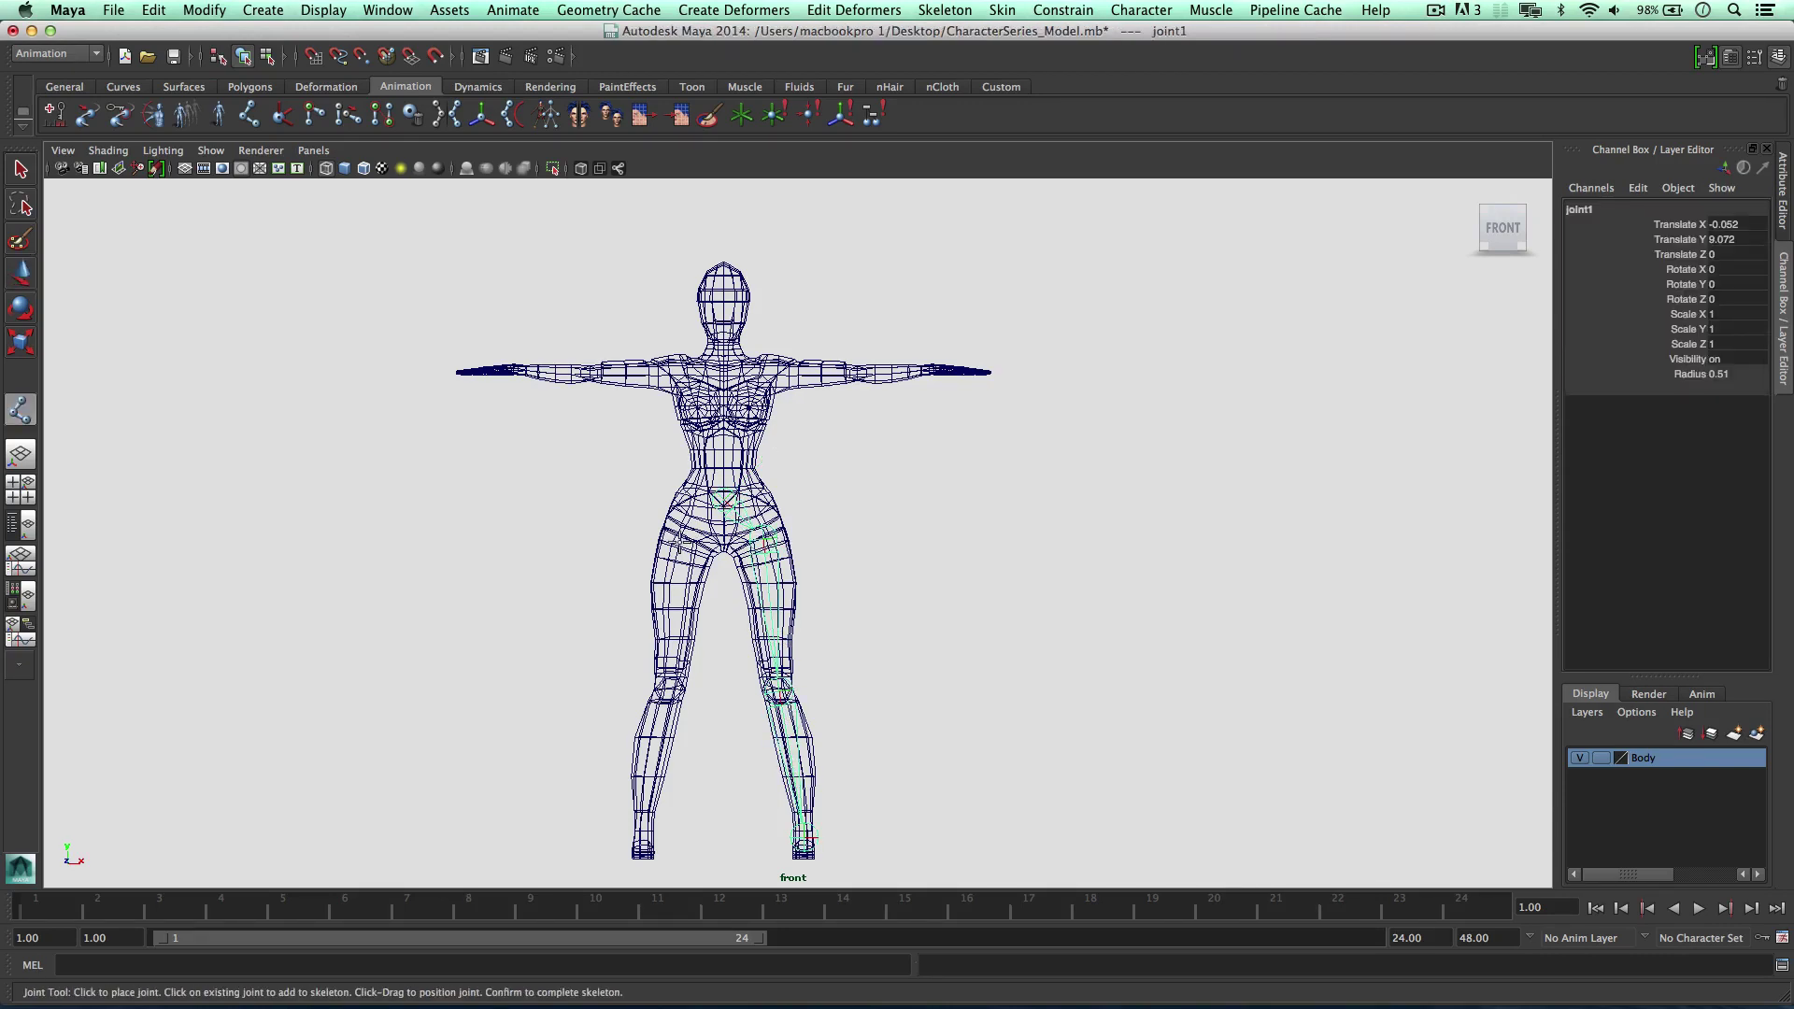
left_click(681, 543)
left_click(667, 692)
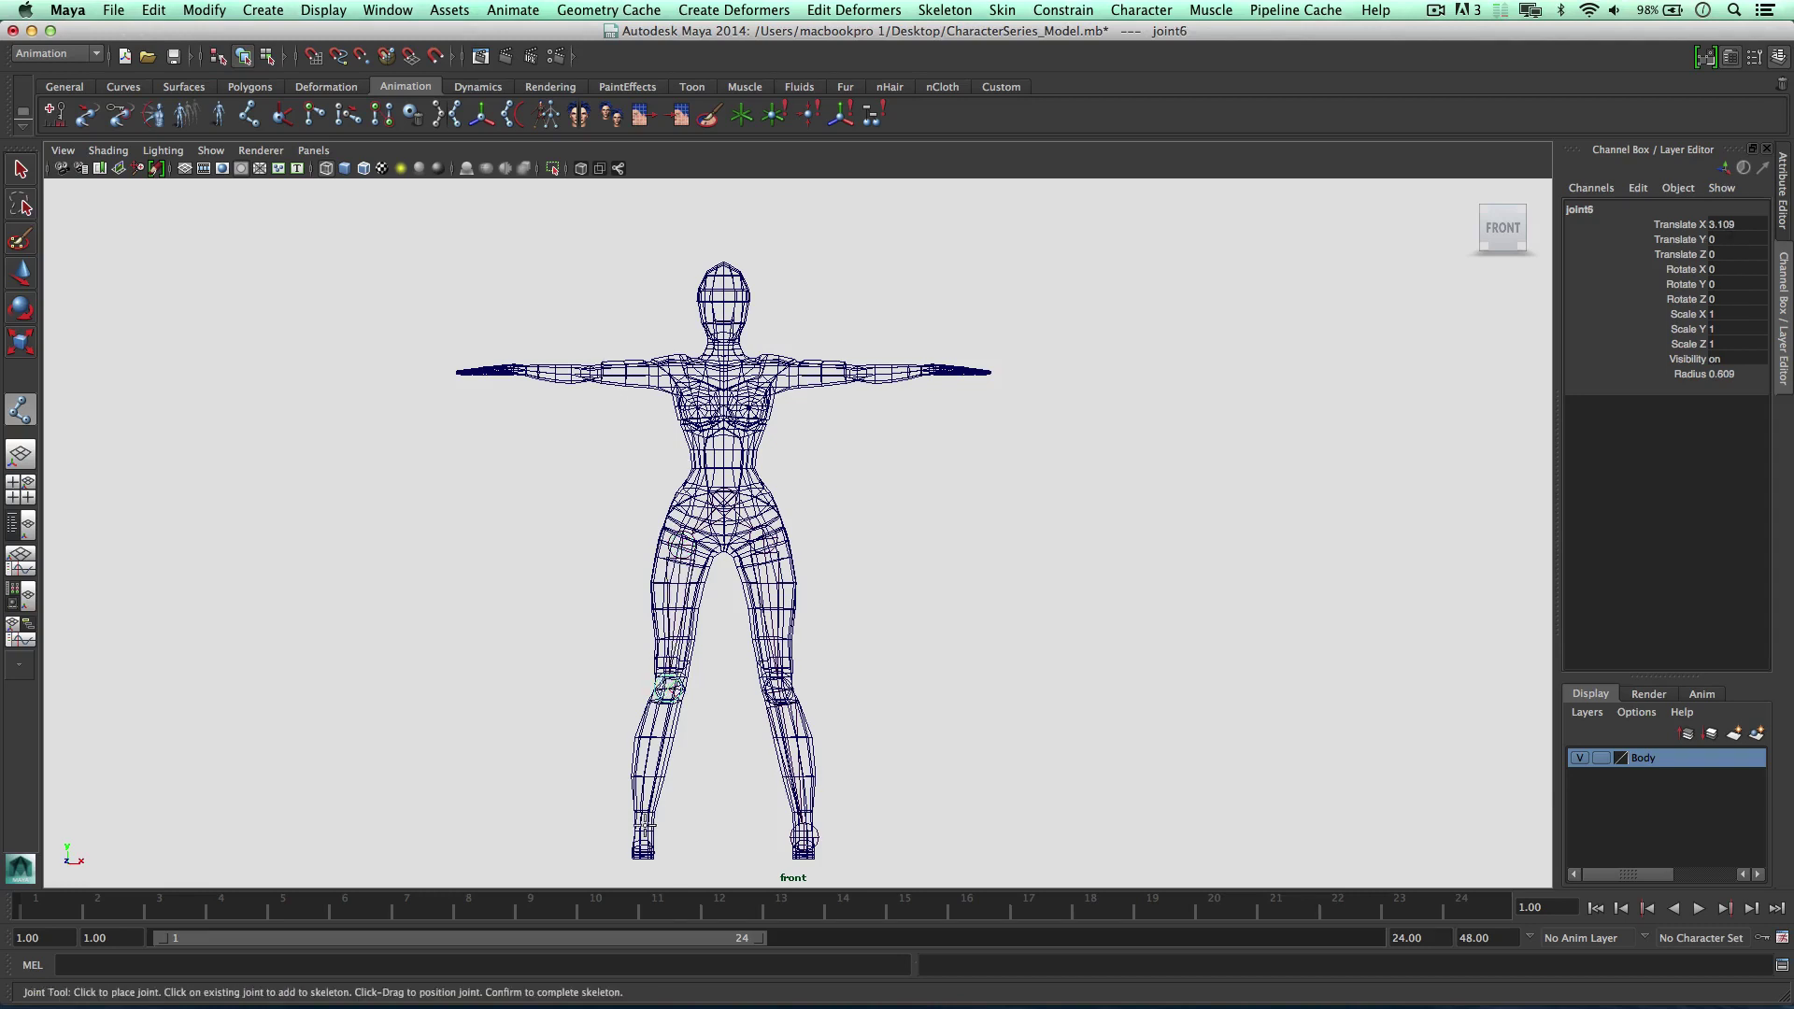
left_click(643, 830)
key("Return")
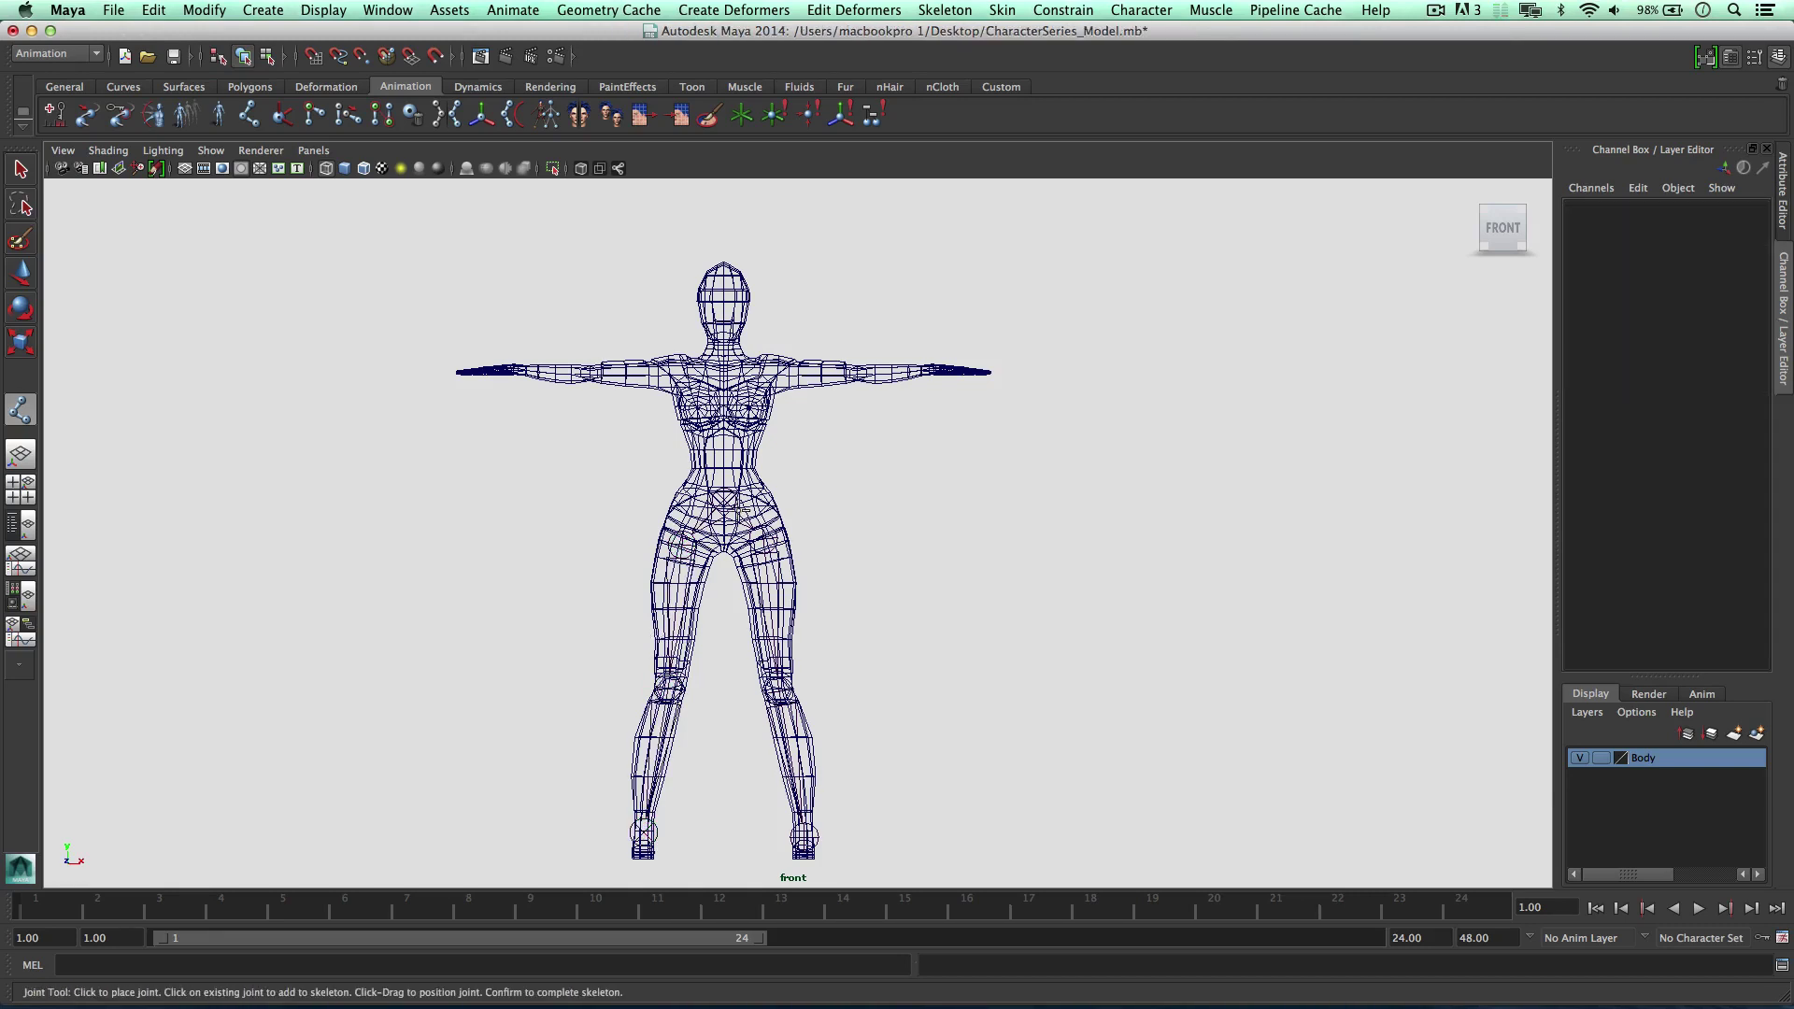
Draw the spine joints from the pelvis joint up through the chest and the base of the neck to the head
left_click(725, 503)
left_click(725, 502)
left_click(726, 417)
left_click(727, 358)
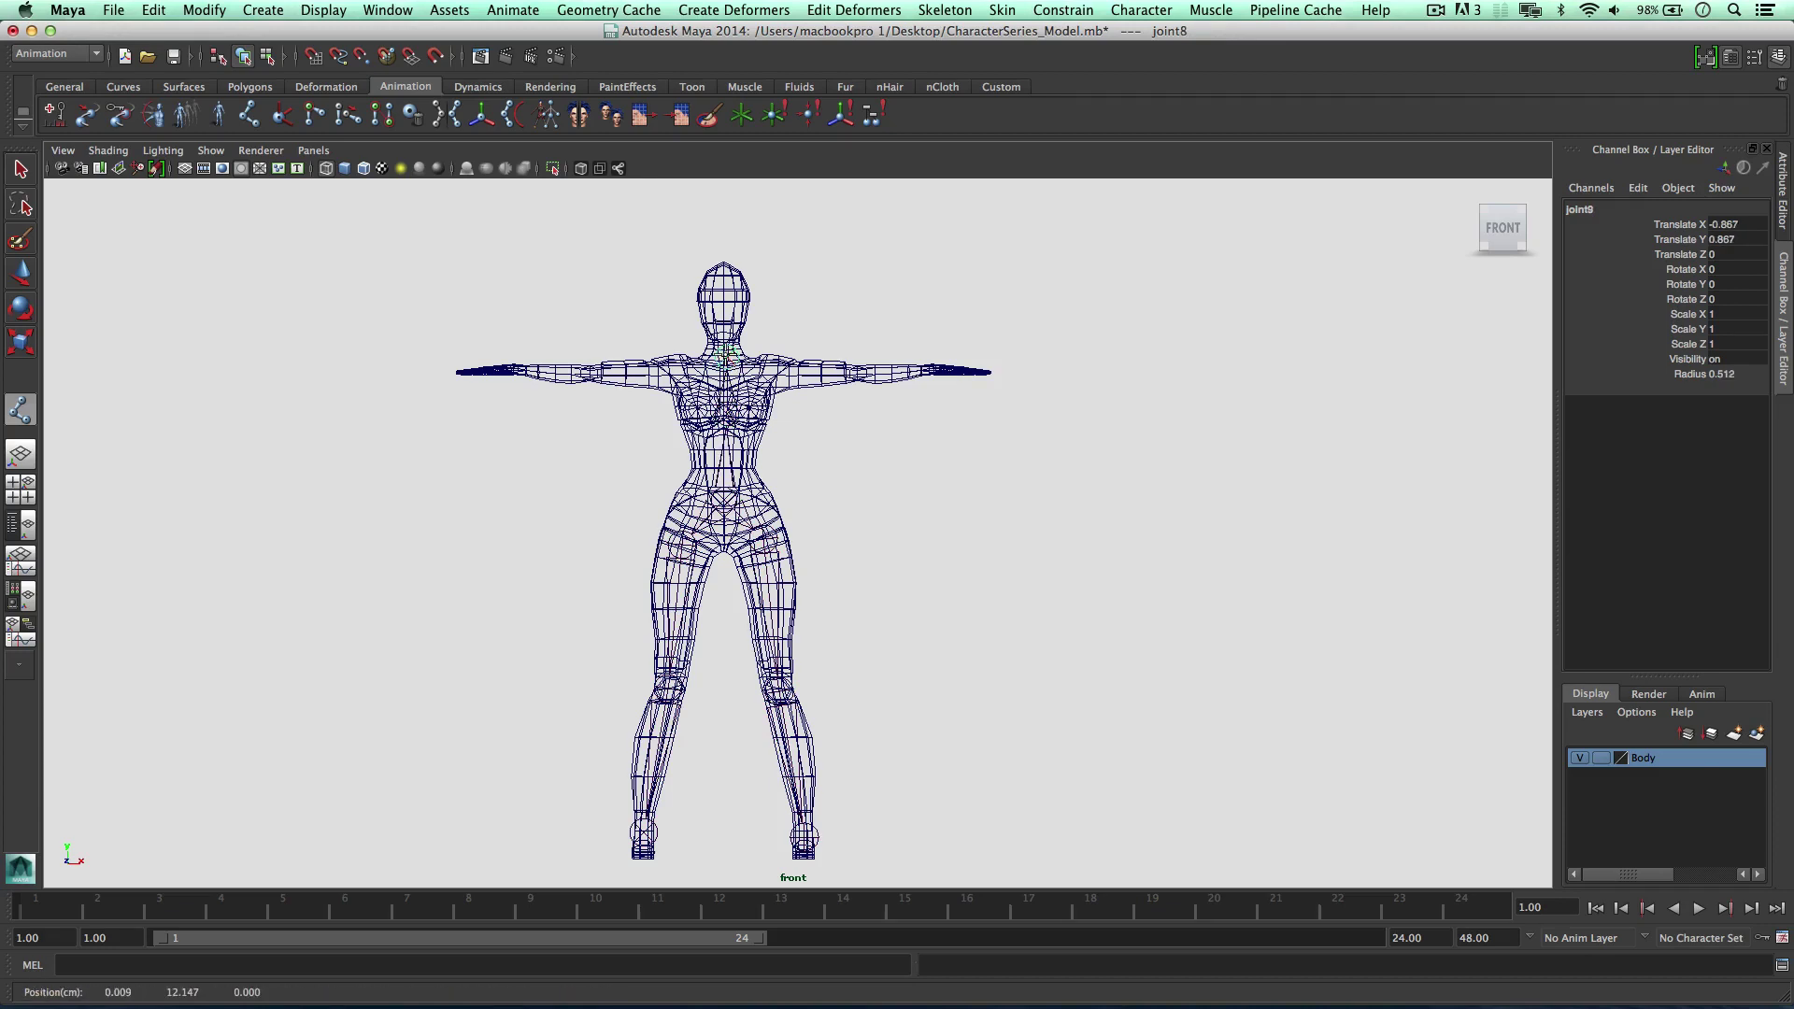
left_click(724, 316)
key("Return")
key("w")
Branch an arm chain from the neck-base joint to the shoulder, elbow and wrist of the positive-X arm
key("y")
left_click(724, 377)
scroll(755, 338, "up", 3)
left_click(768, 323)
left_click(871, 329)
left_click(1002, 329)
left_click_drag(1003, 329, 1005, 327)
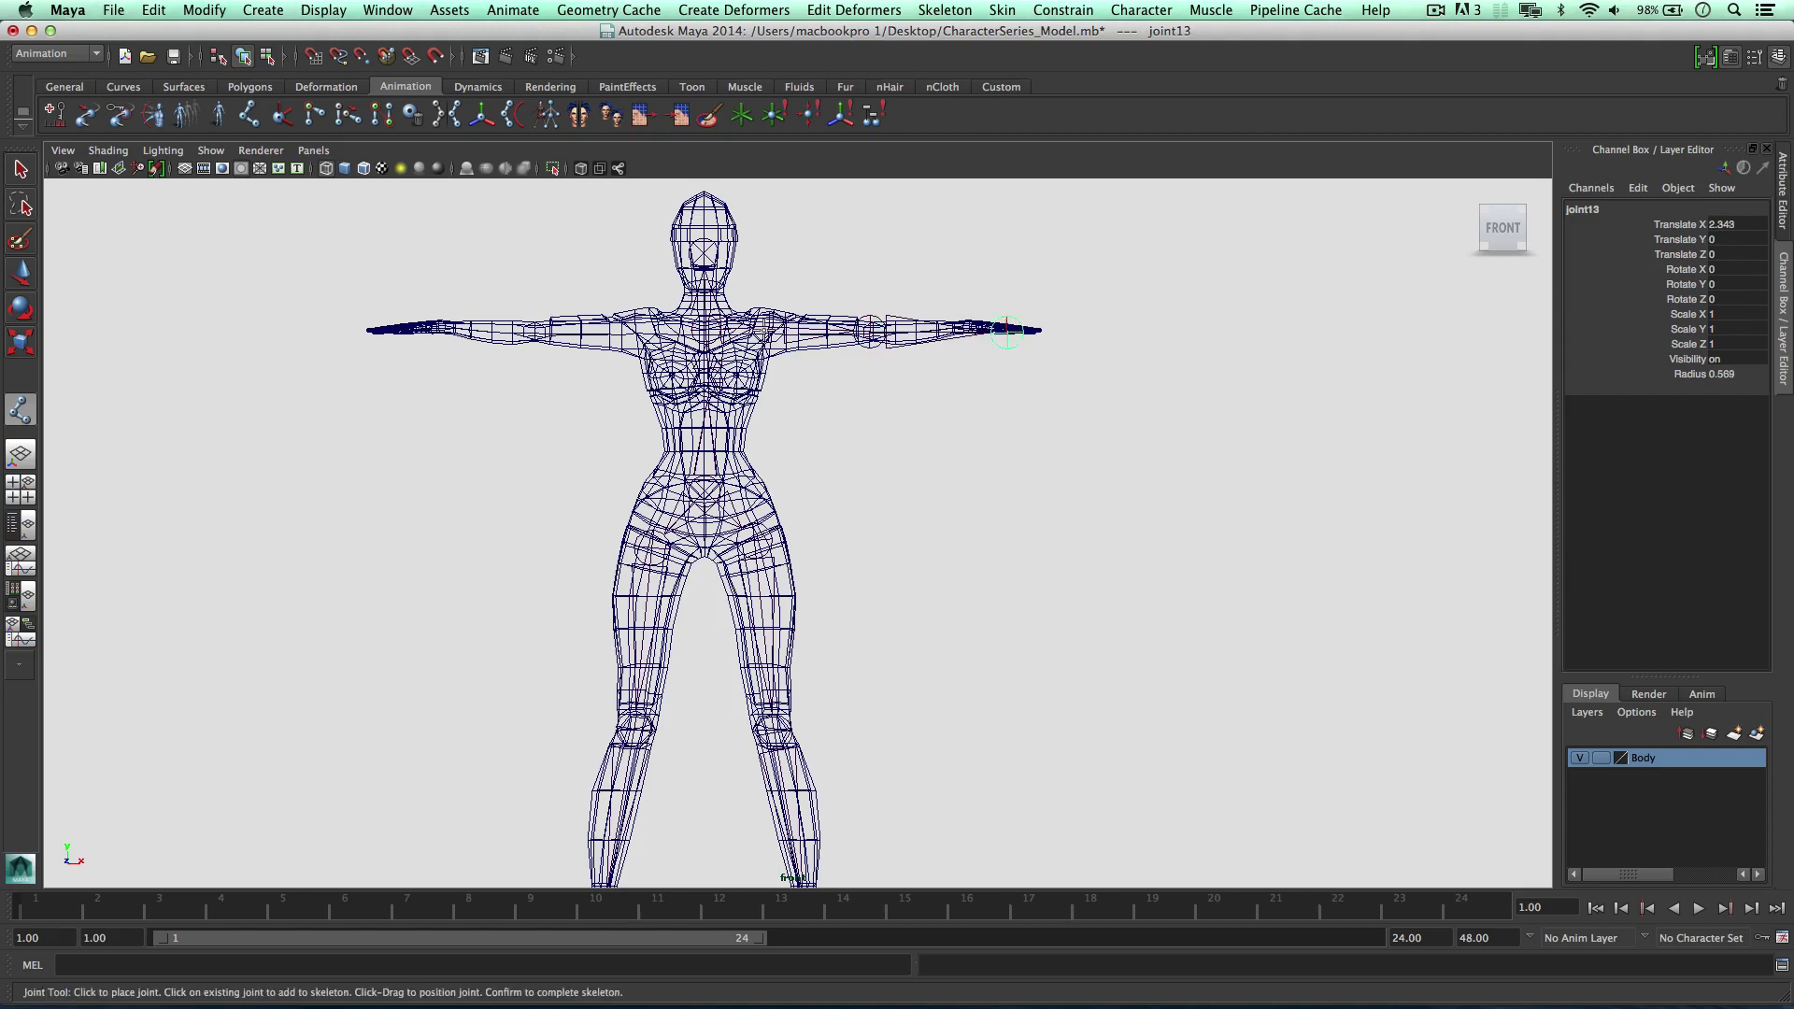
key("Return")
Add the opposite arm chain from the neck-base joint to the shoulder, elbow and wrist of the negative-X arm
left_click(638, 329)
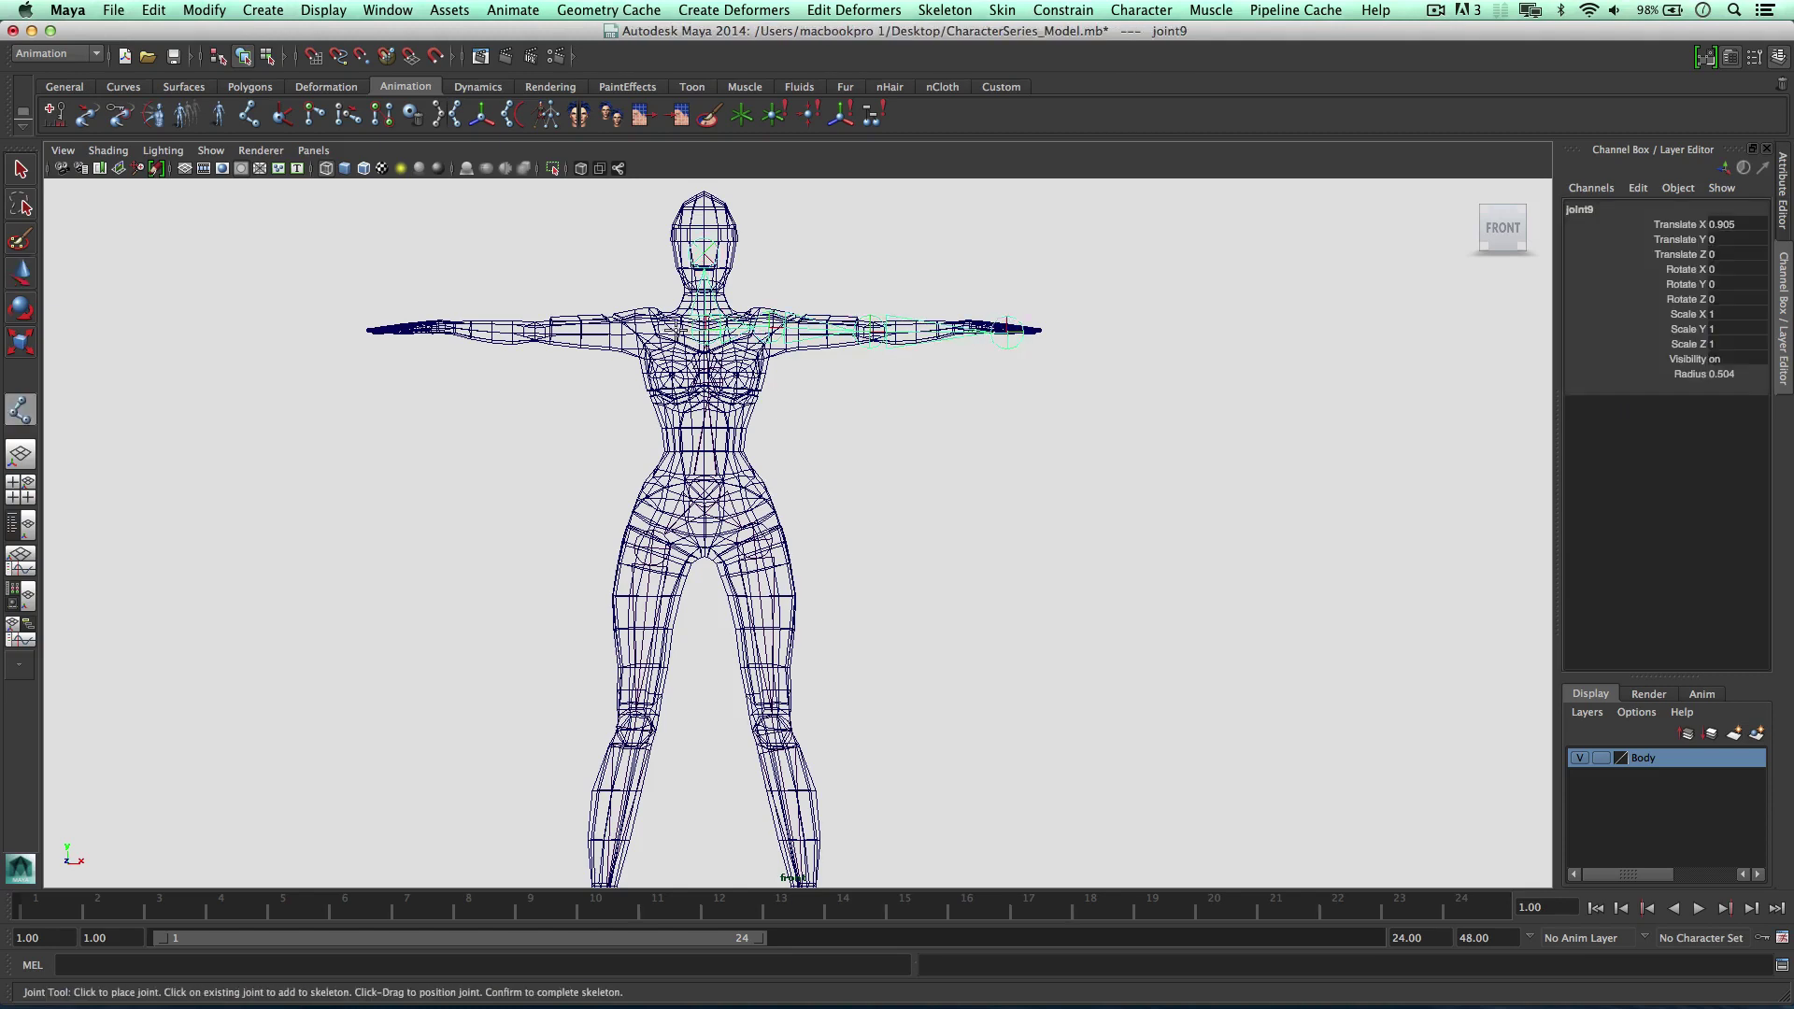
left_click_drag(639, 329, 642, 328)
left_click(541, 330)
left_click(404, 329)
key("w")
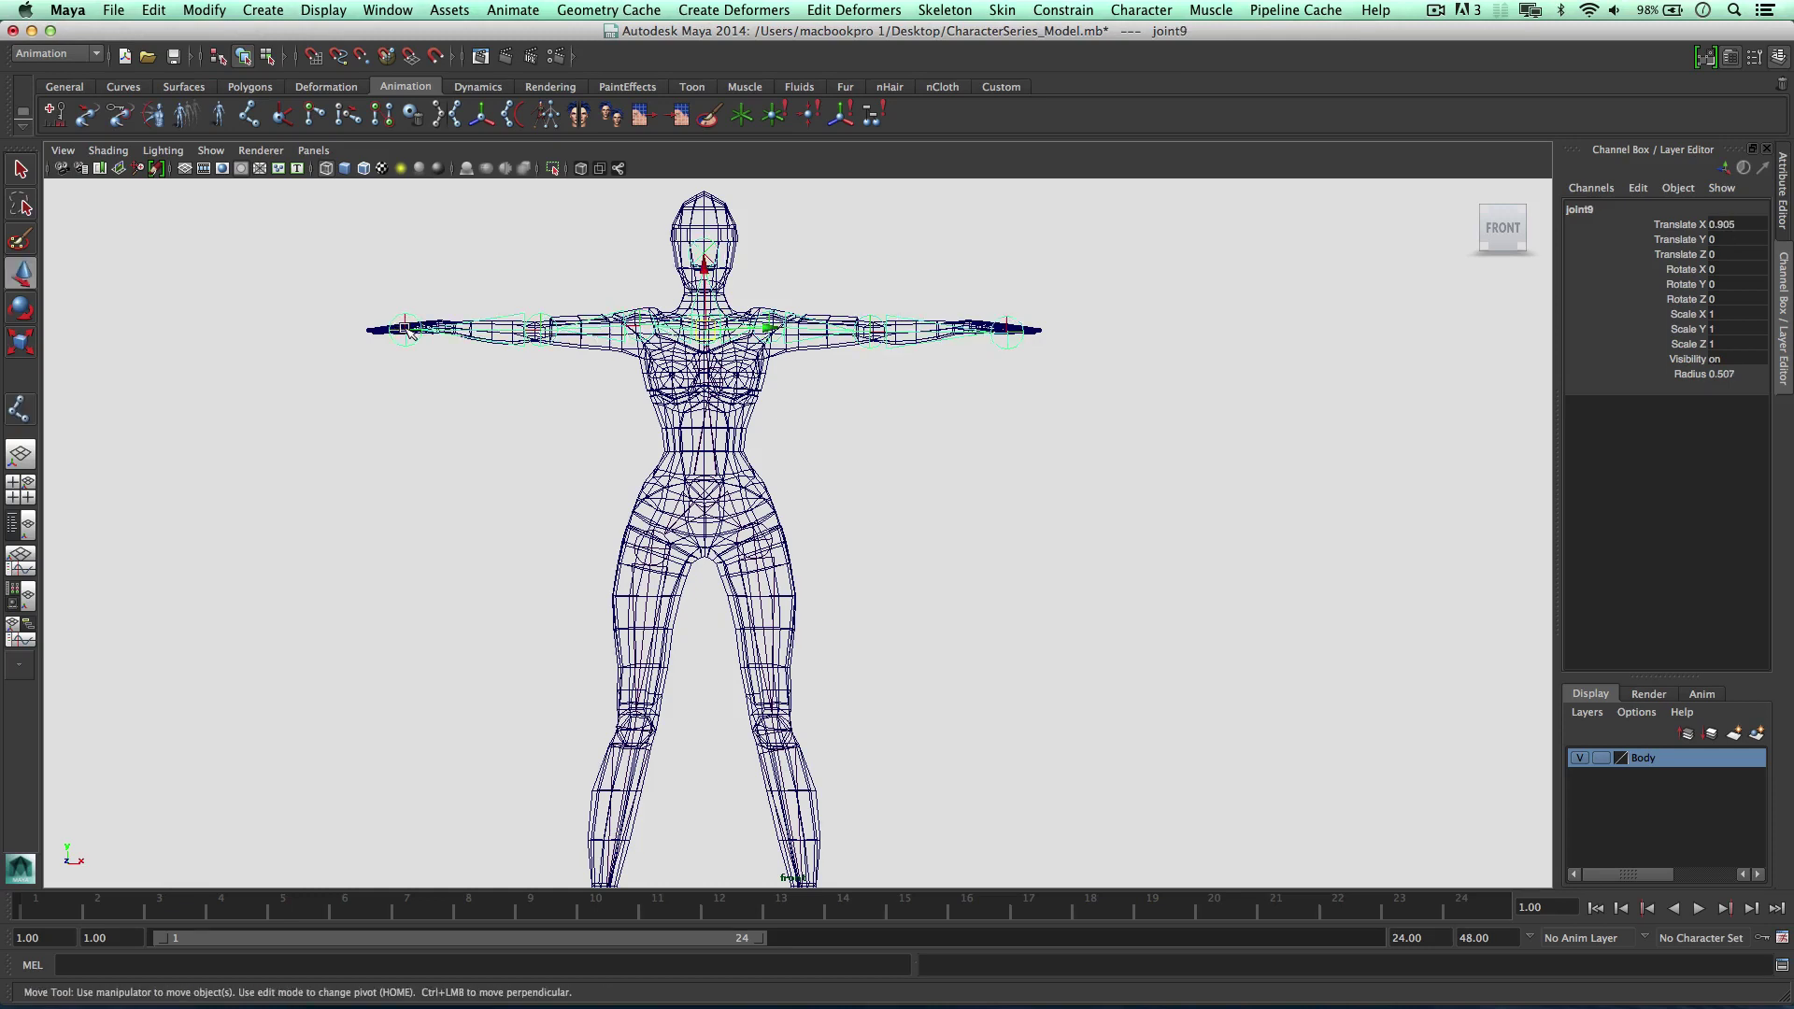
Enlarge the side view around the skeleton and hide its grid
key("space")
scroll(934, 635, "down", 5)
scroll(943, 626, "up", 2)
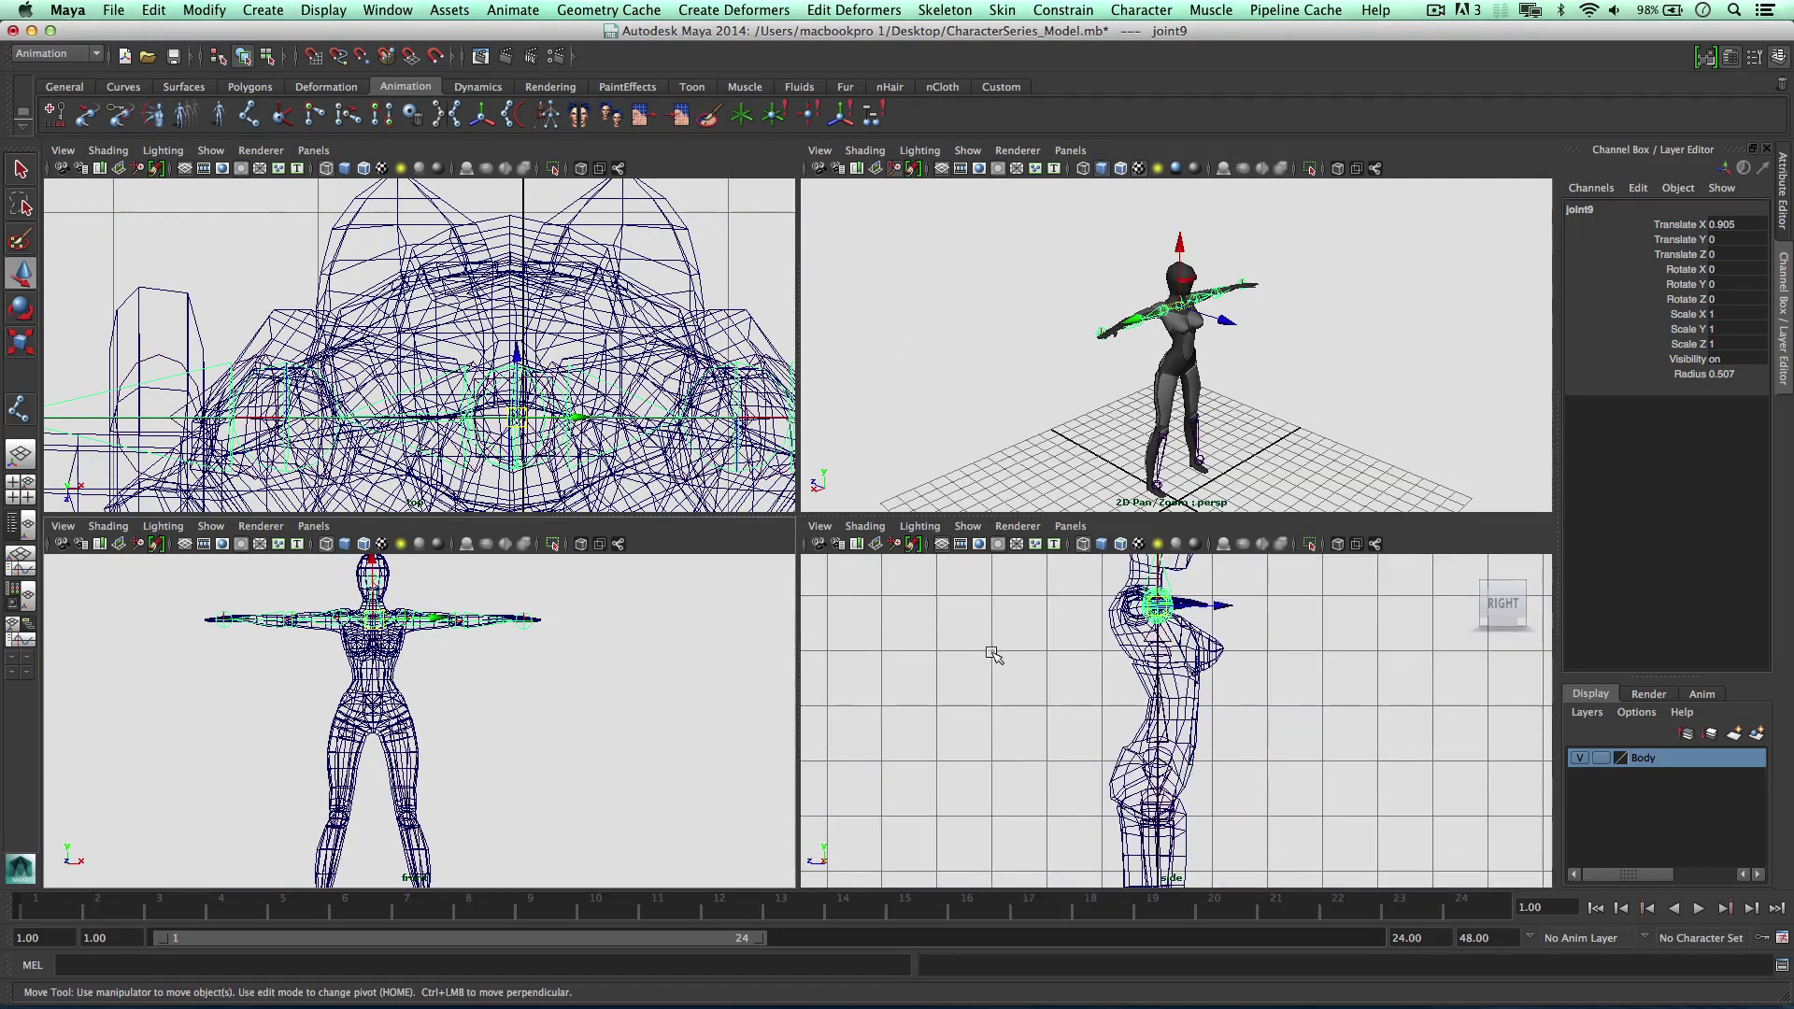
right_click_drag(1154, 630, 1178, 636)
left_click(1158, 651)
scroll(1161, 648, "down", 5)
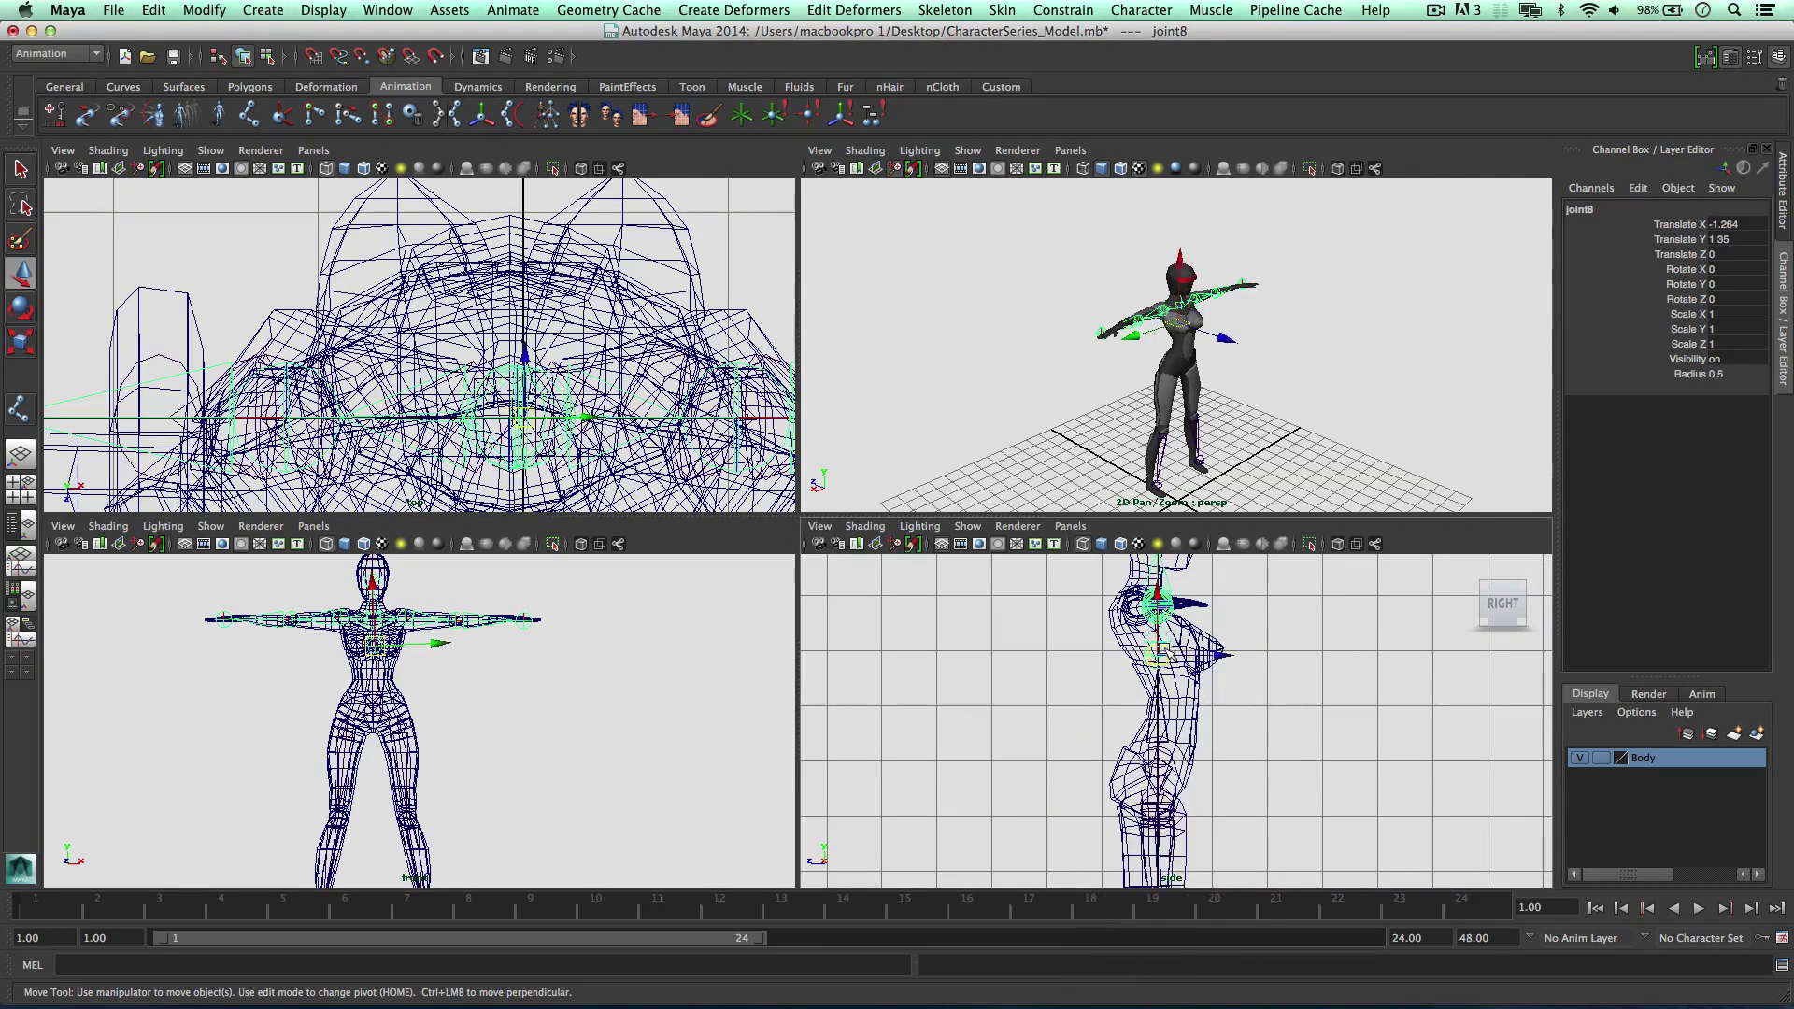
left_click(1167, 741)
middle_click_drag(1206, 701, 1096, 602, "alt")
key("space")
right_click_drag(745, 509, 852, 500, "alt")
middle_click_drag(852, 500, 854, 500, "alt")
key("f")
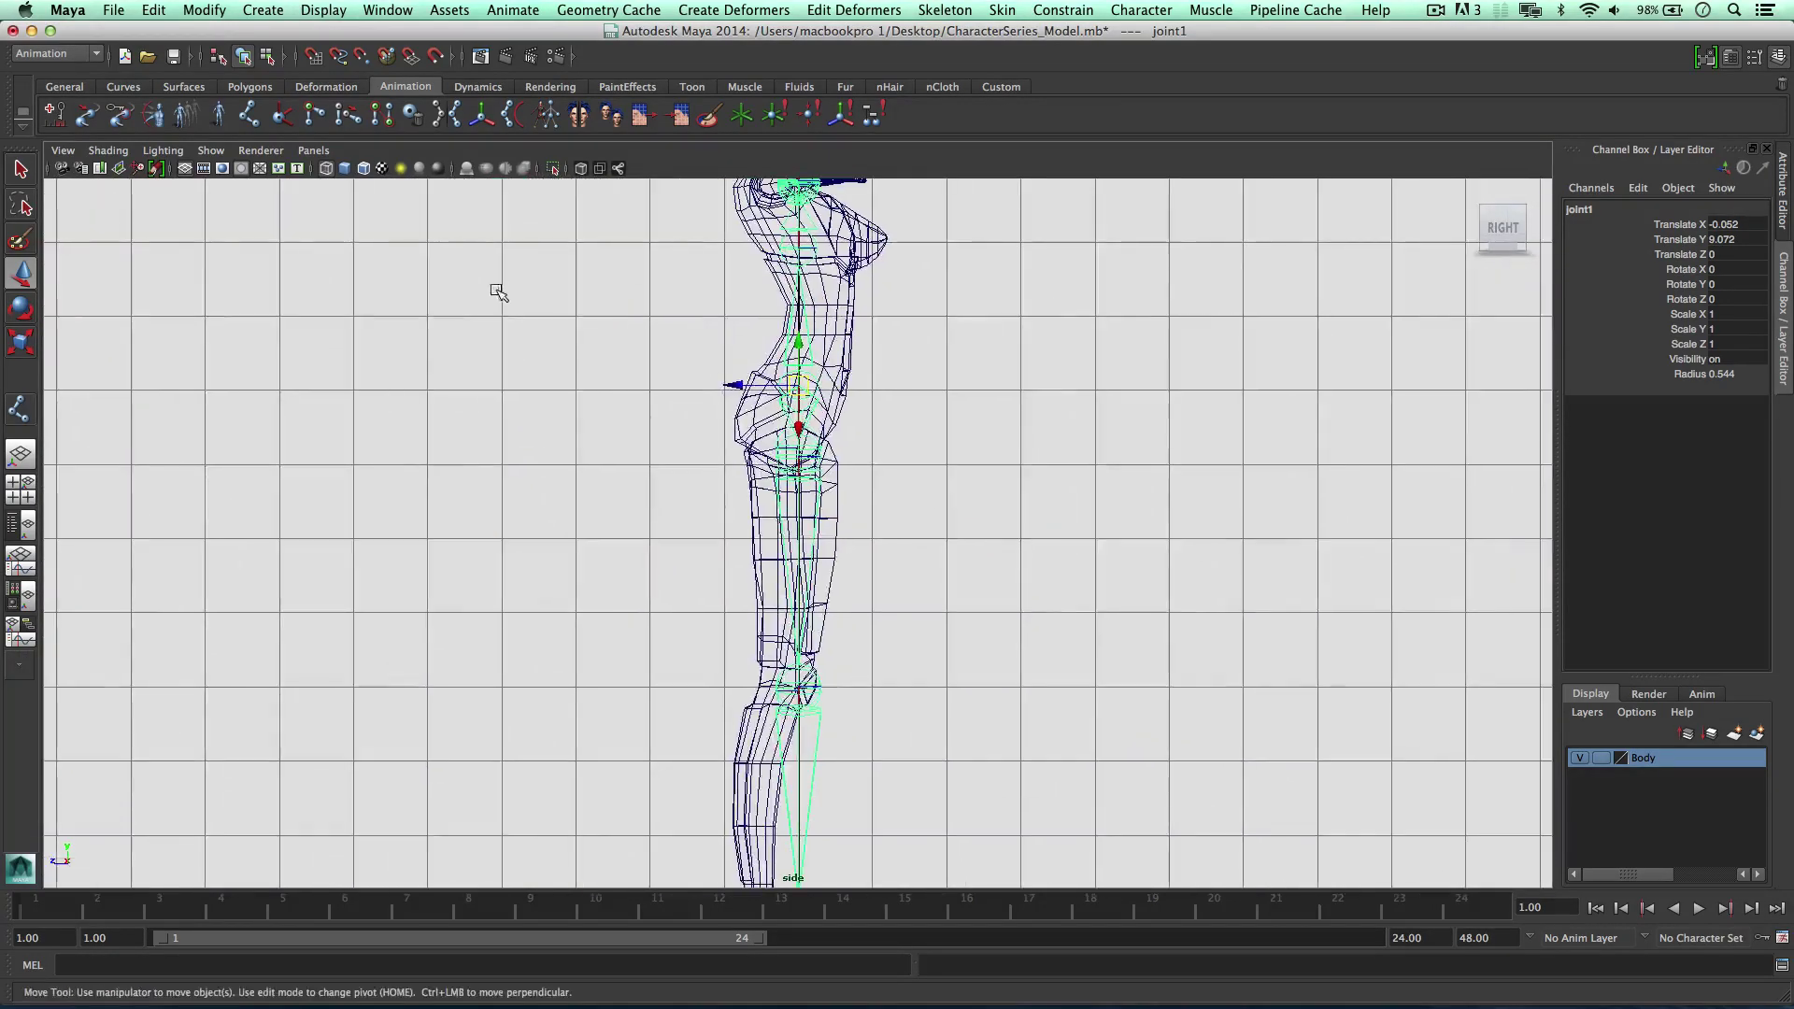
left_click(211, 151)
left_click(267, 822)
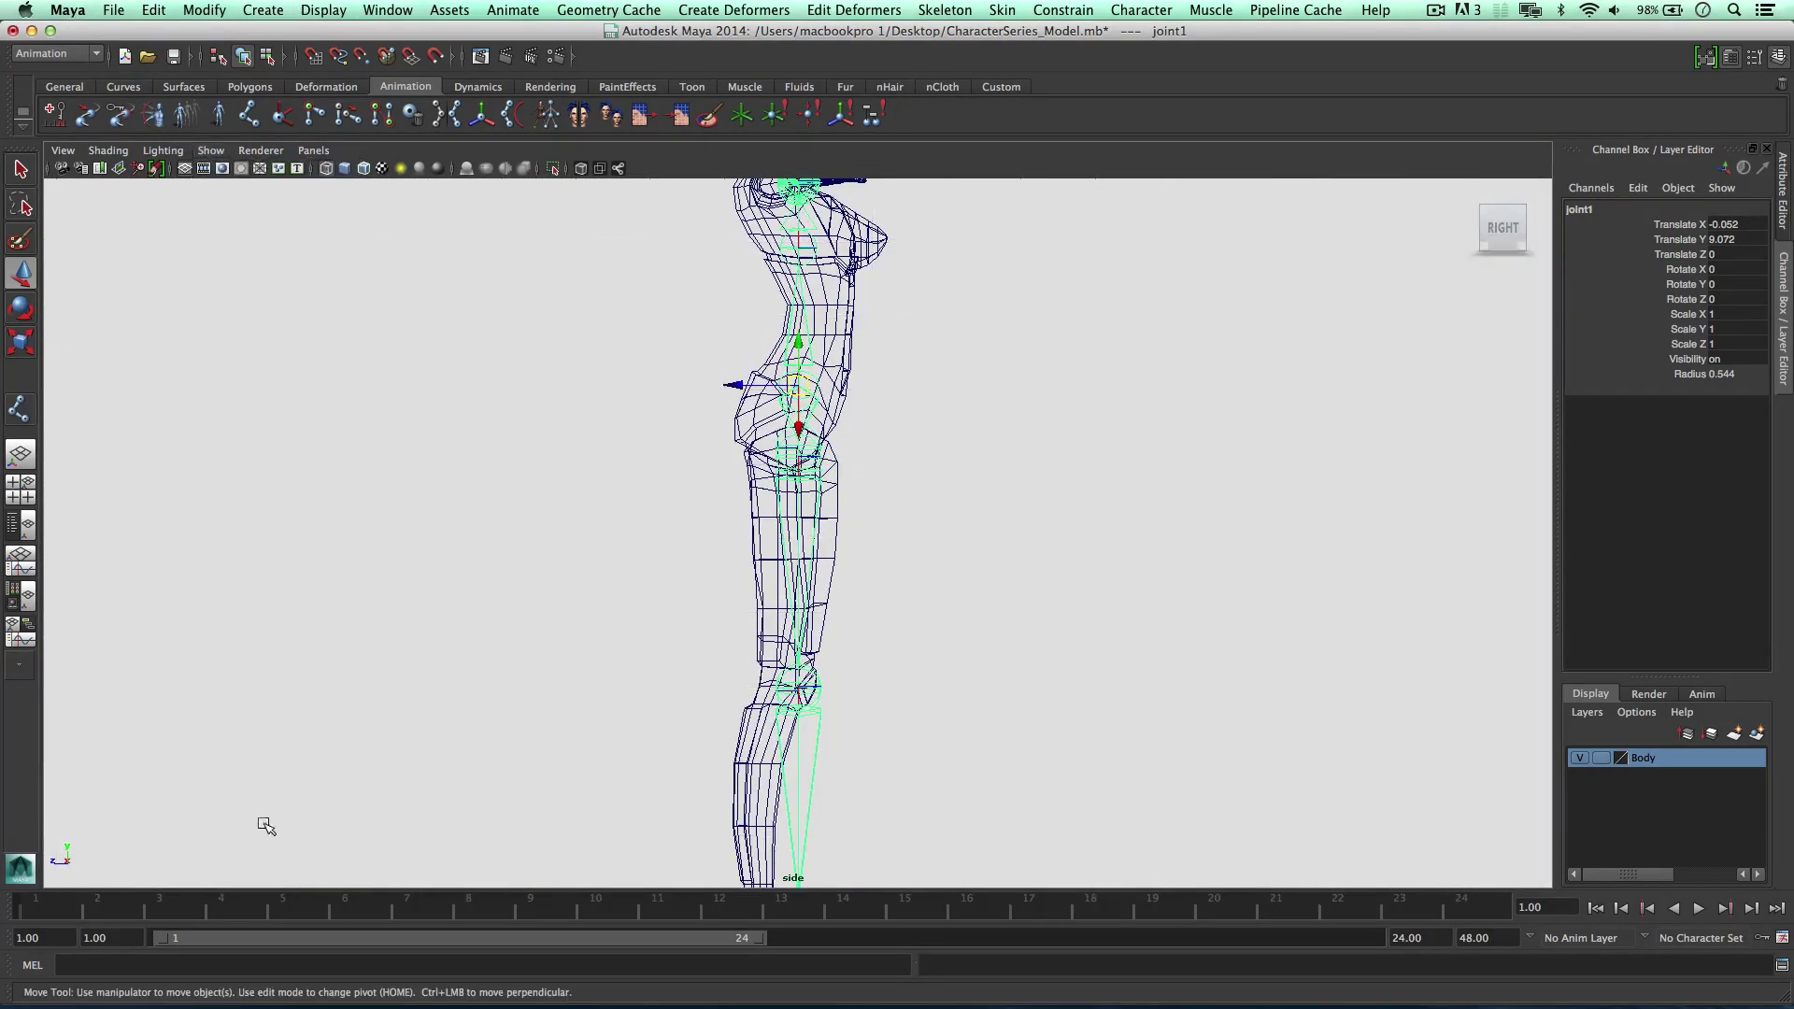
Move the head joint slightly forward and up inside the head in the side view, to a Translate Z of about 0.15
middle_click_drag(802, 326, 696, 480, "alt")
left_click(717, 277)
left_click_drag(710, 290, 723, 271)
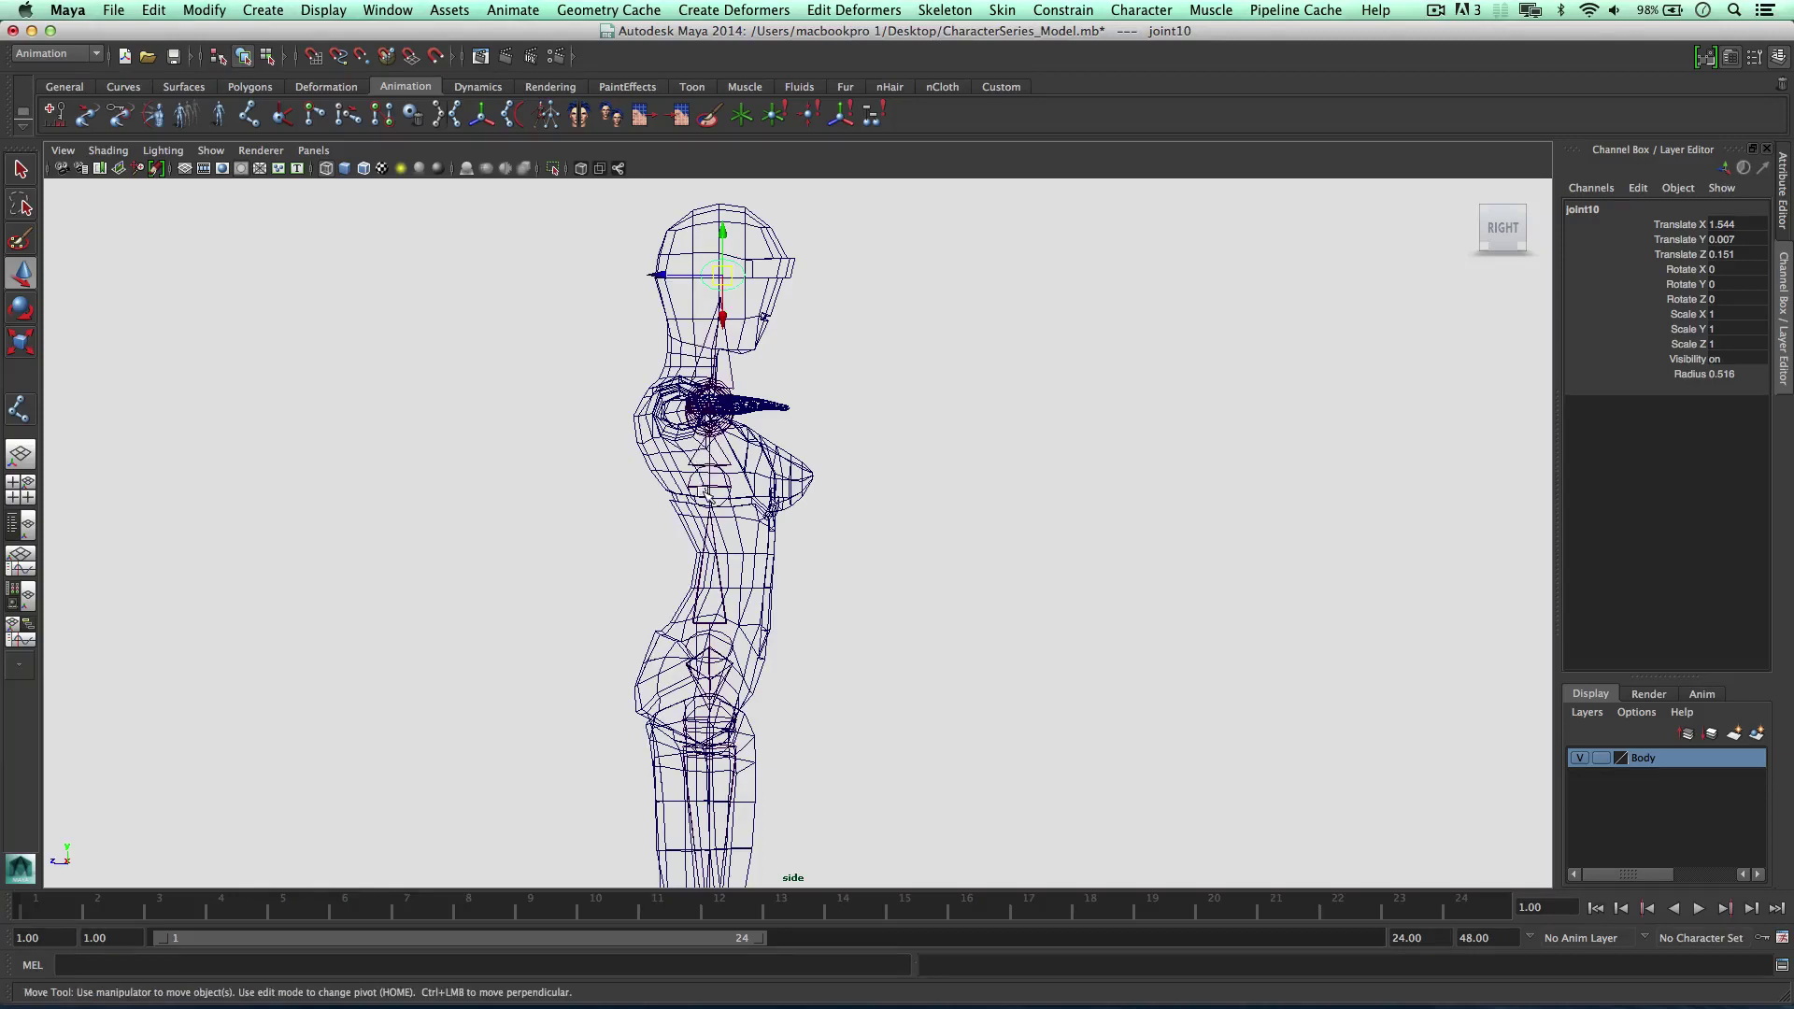
Return to the four-view layout and turn on X-Ray Joints shading in the perspective view
left_click(710, 651)
middle_click_drag(710, 651, 781, 541, "alt")
left_click(715, 565)
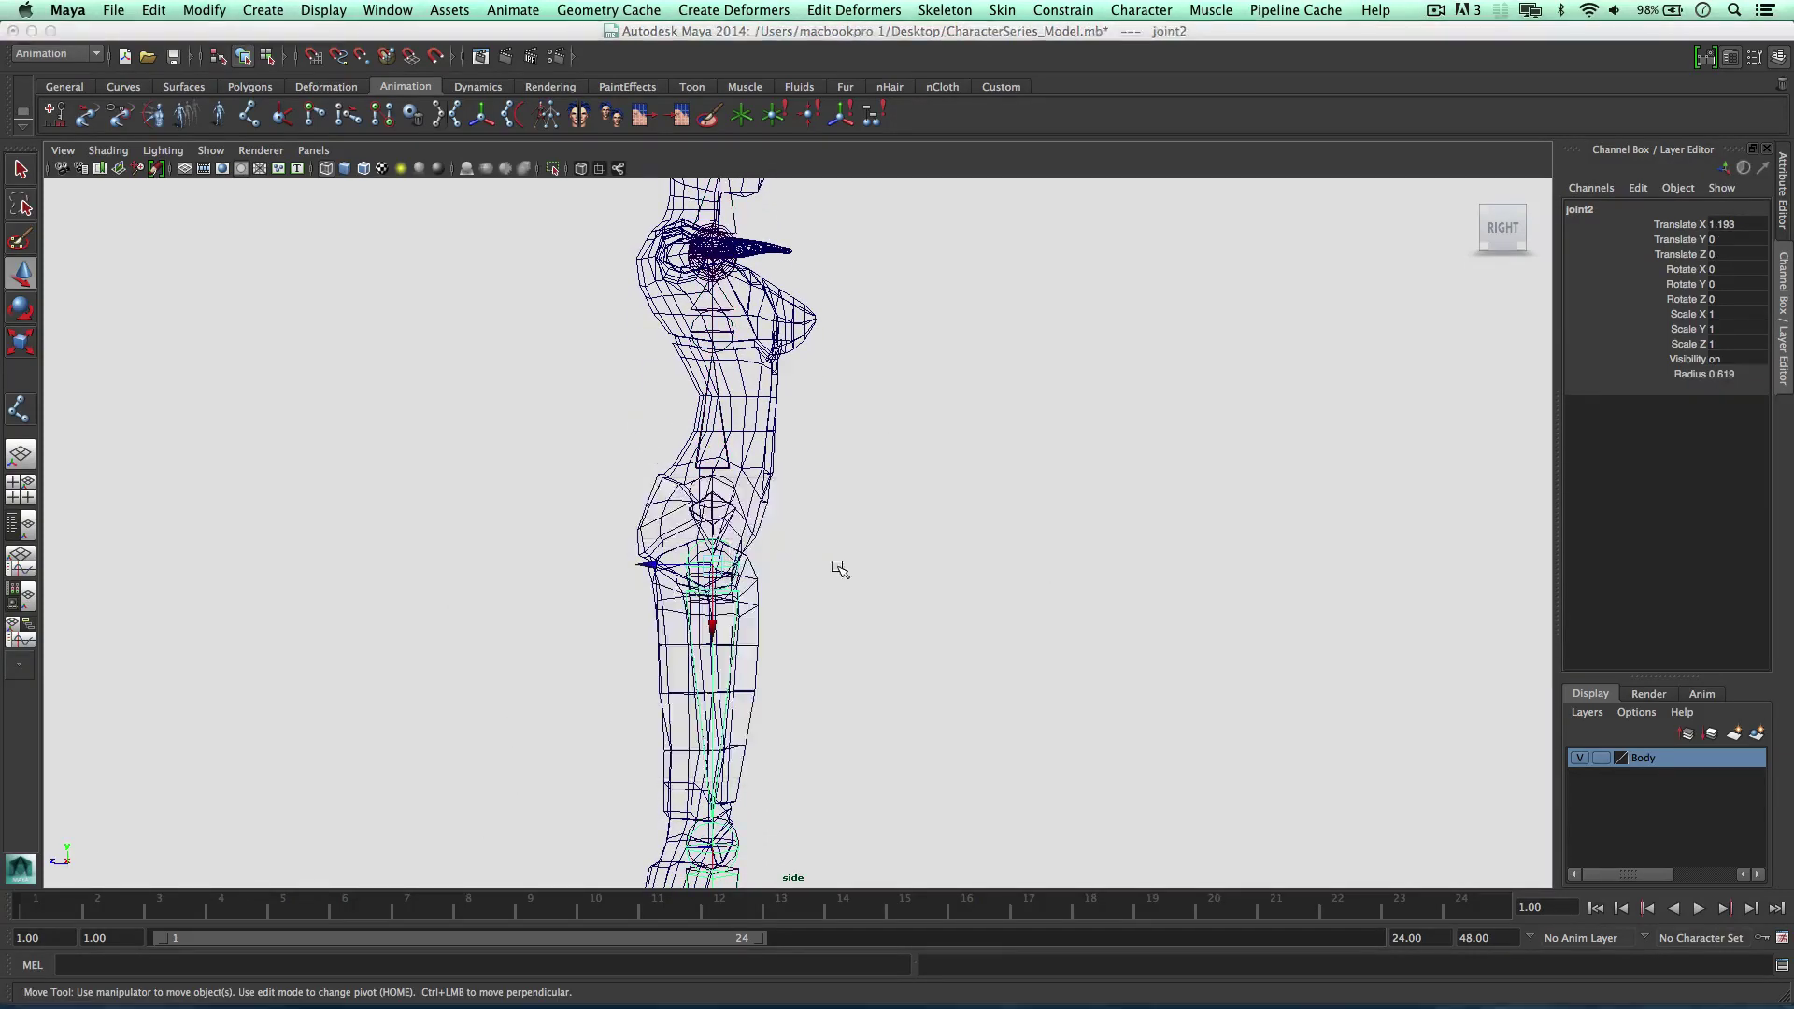
key("space")
left_click_drag(1004, 425, 1092, 386, "alt")
scroll(1092, 386, "up", 5)
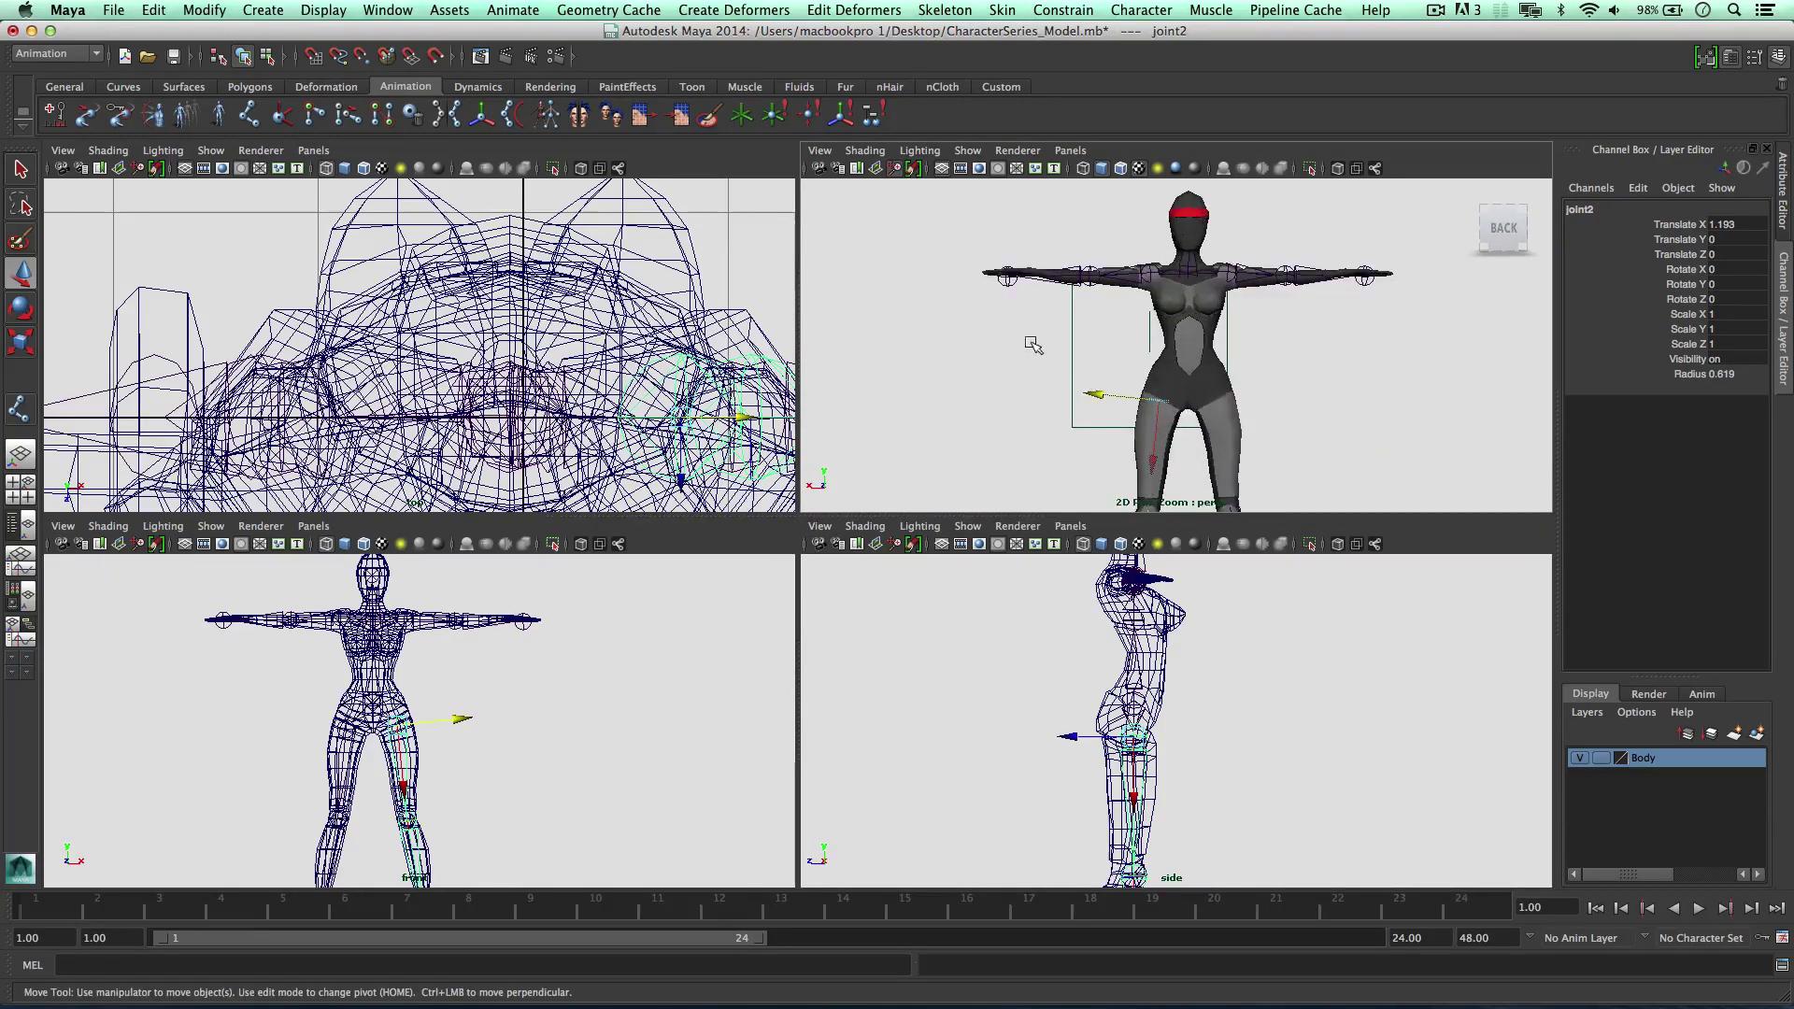
left_click(863, 151)
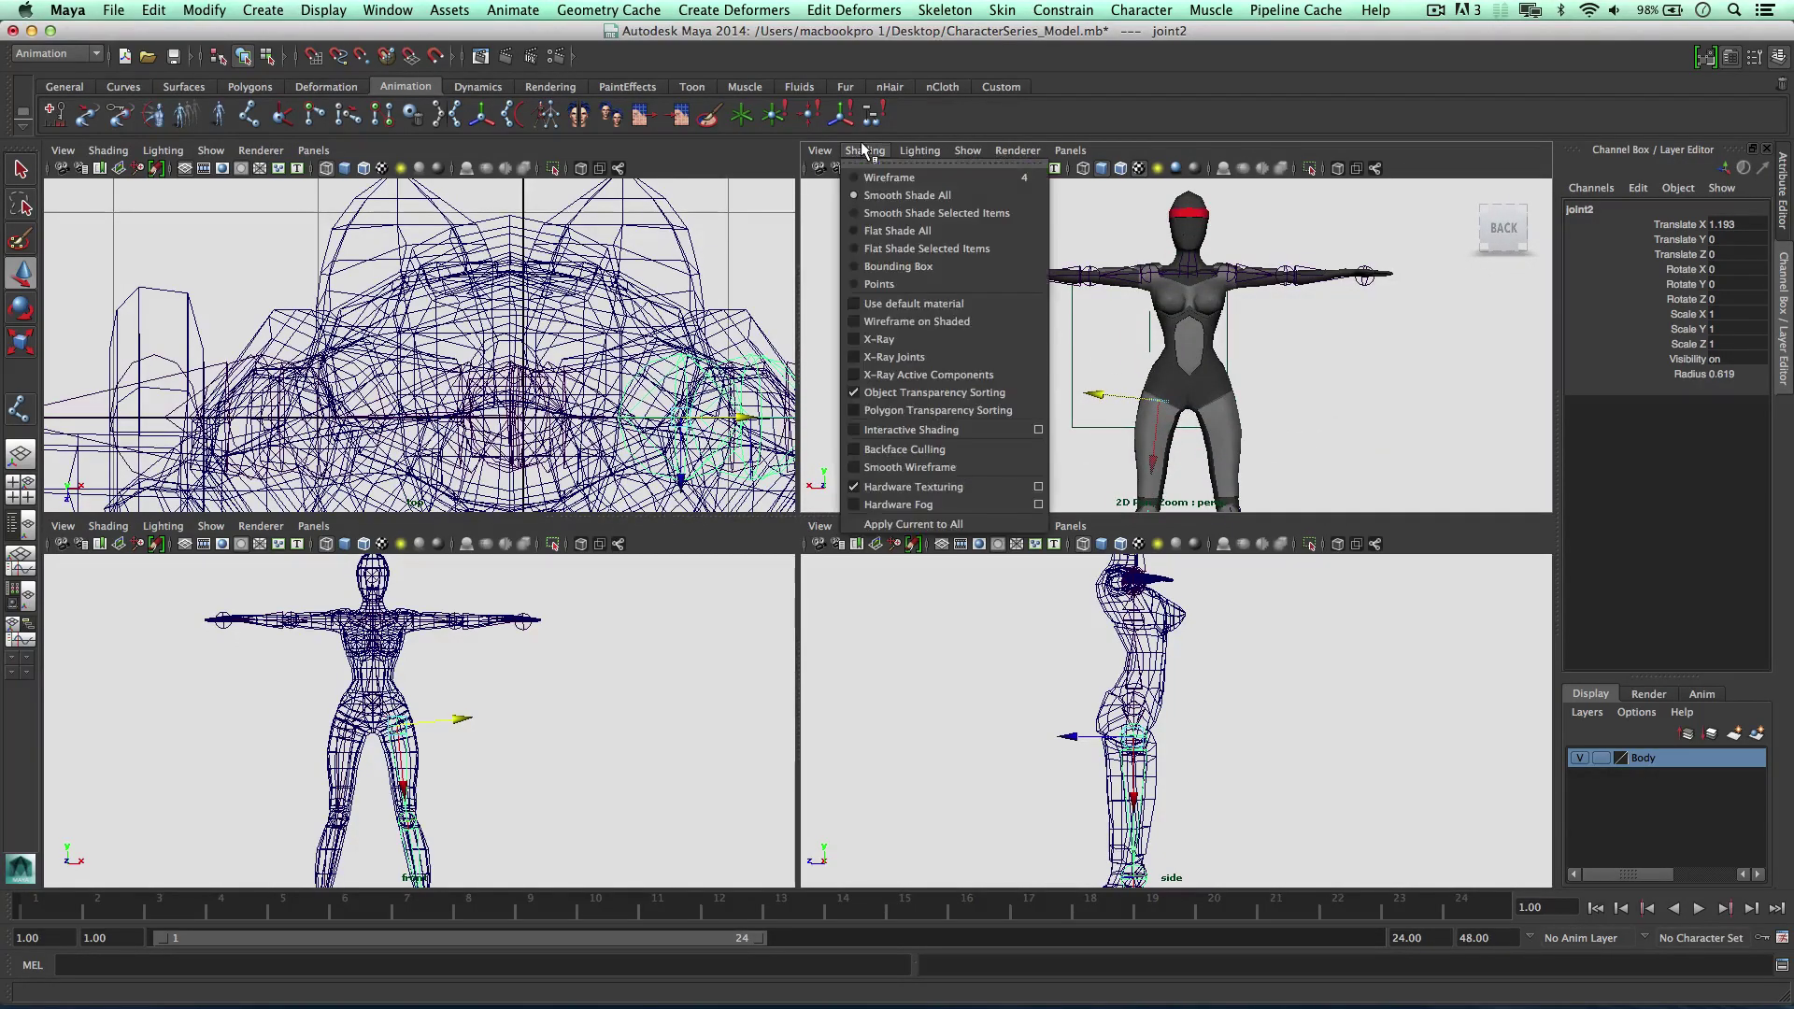
left_click(894, 357)
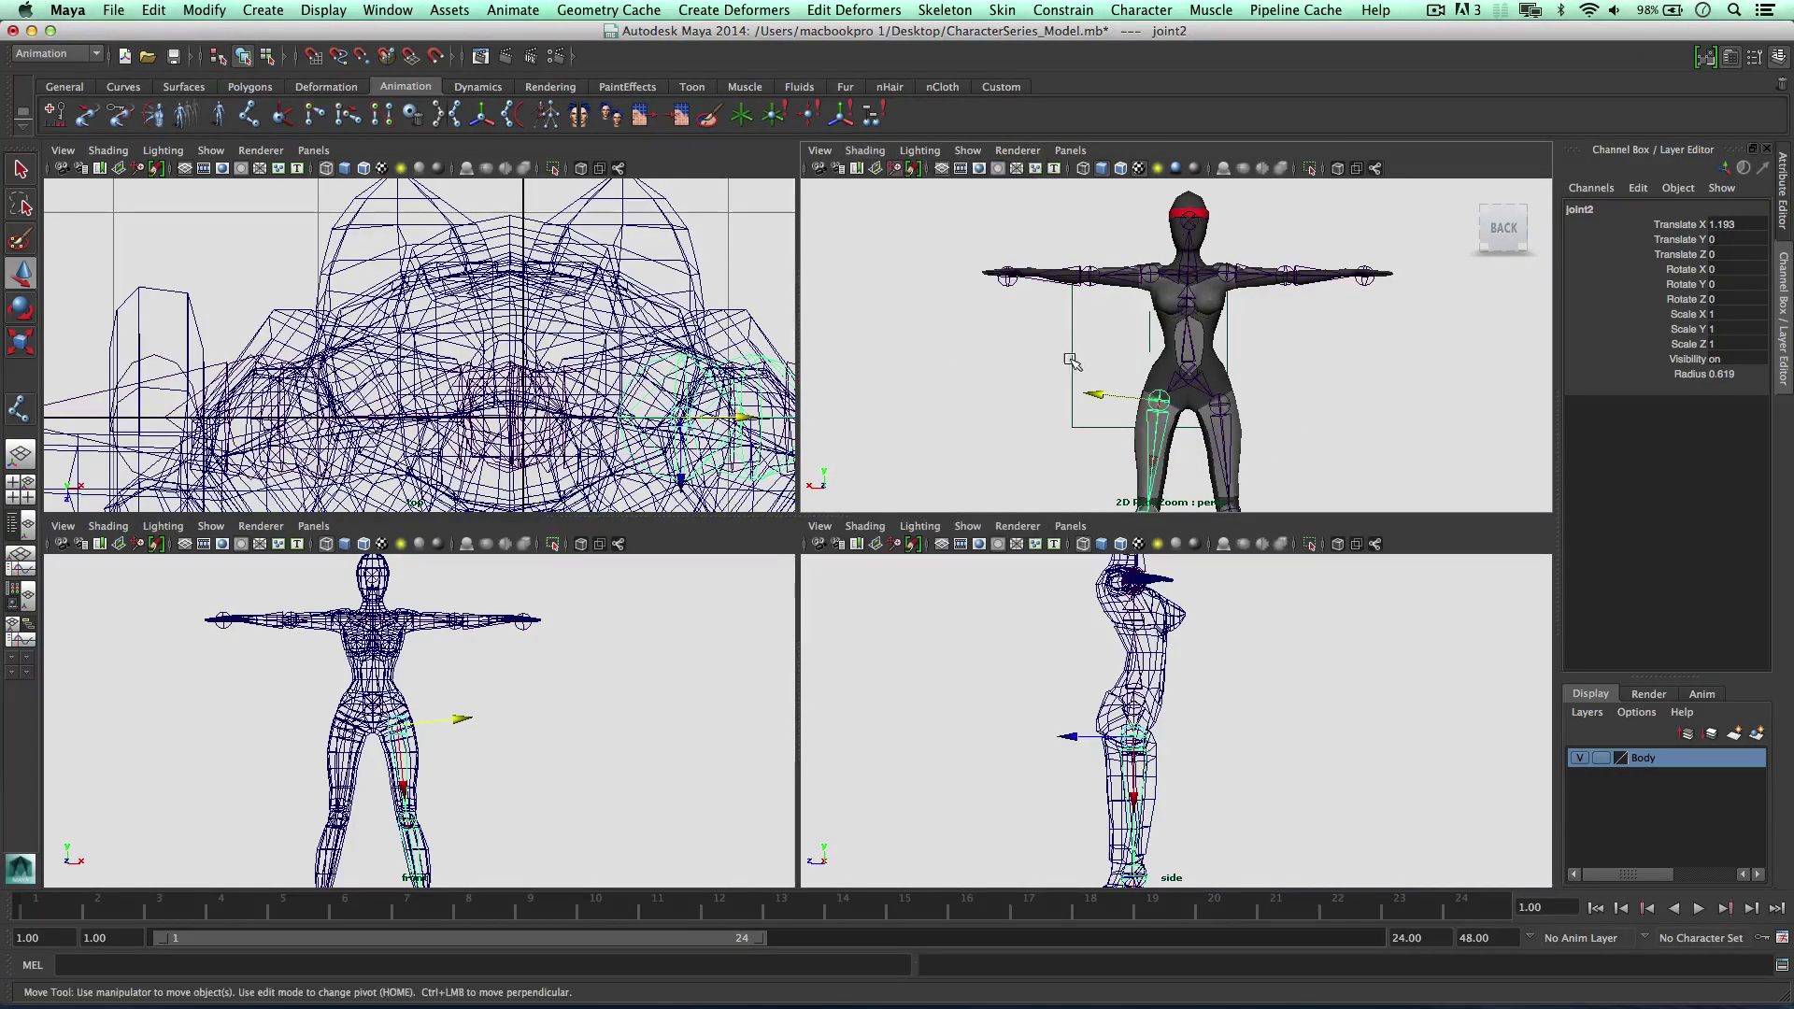
Select both hip joints and shift them slightly toward the character's back in the side view, by about 0.15 units
left_click_drag(1074, 355, 1117, 366, "alt")
left_click(1221, 404)
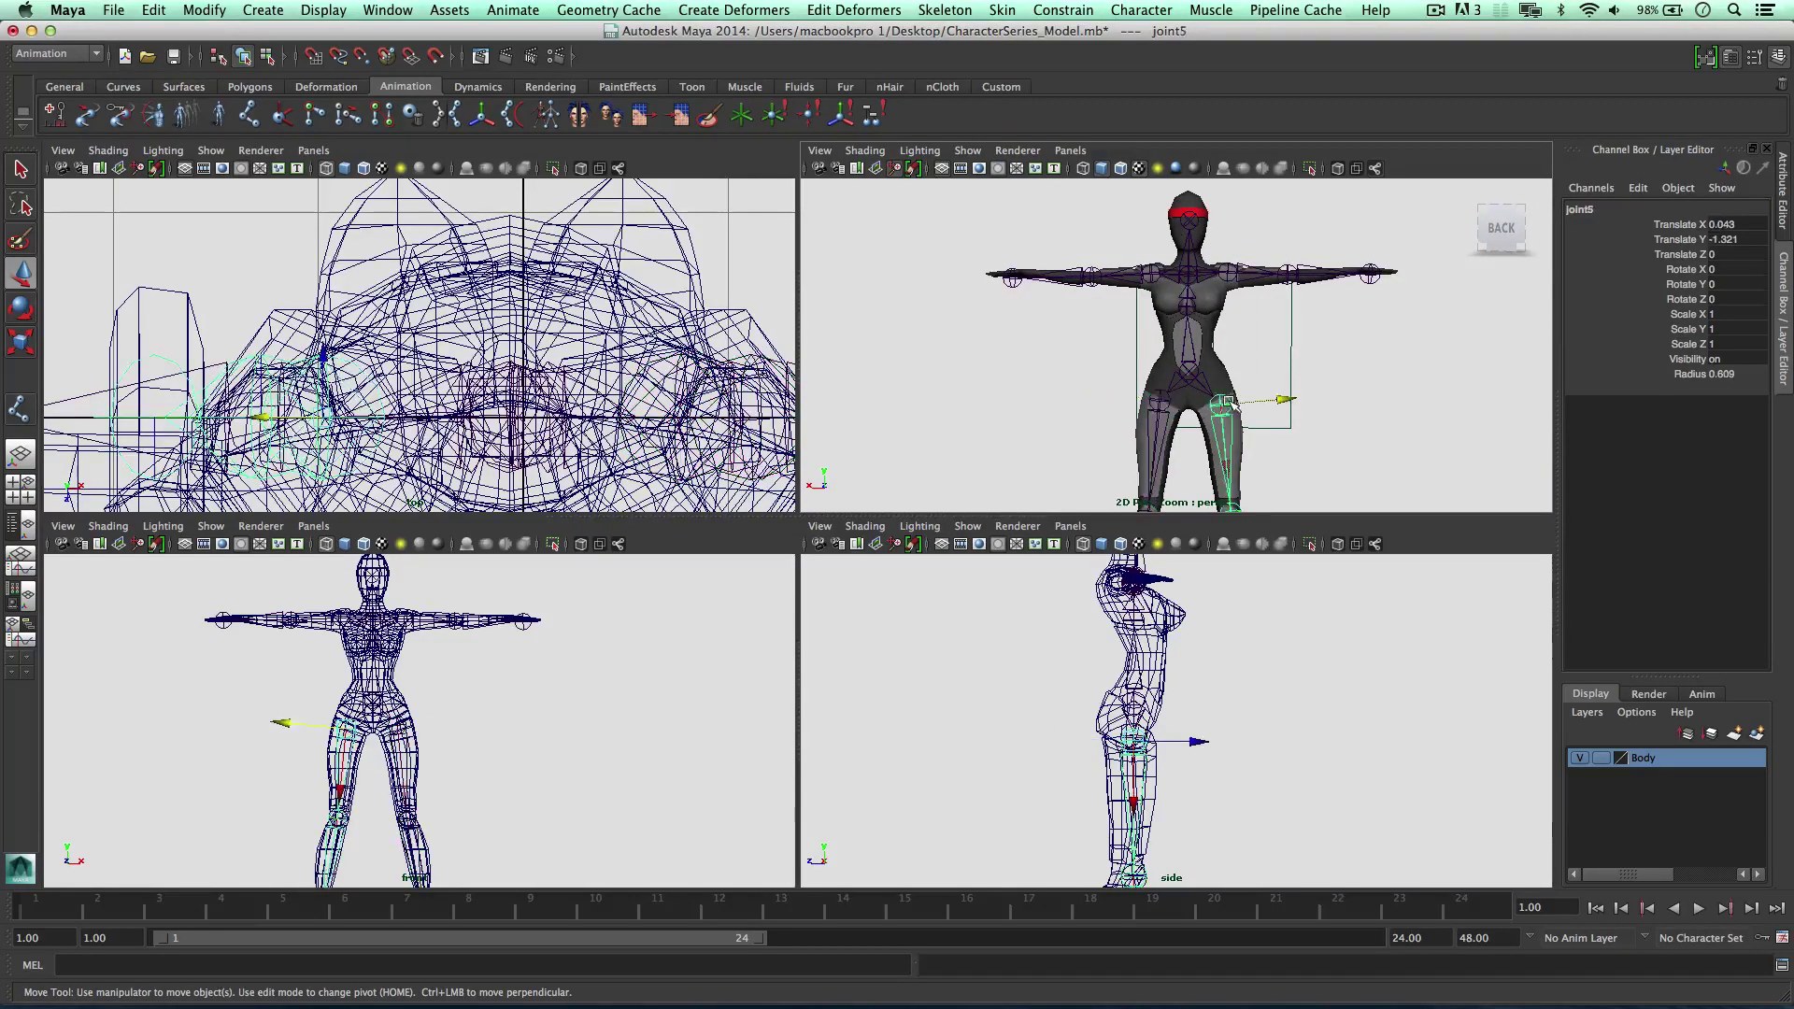
left_click(1158, 401, "shift")
left_click_drag(1084, 736, 1077, 736)
Move the knee joint of the negative-X leg backward into the middle of the knee in the side view
middle_click_drag(1174, 483, 1174, 319, "alt")
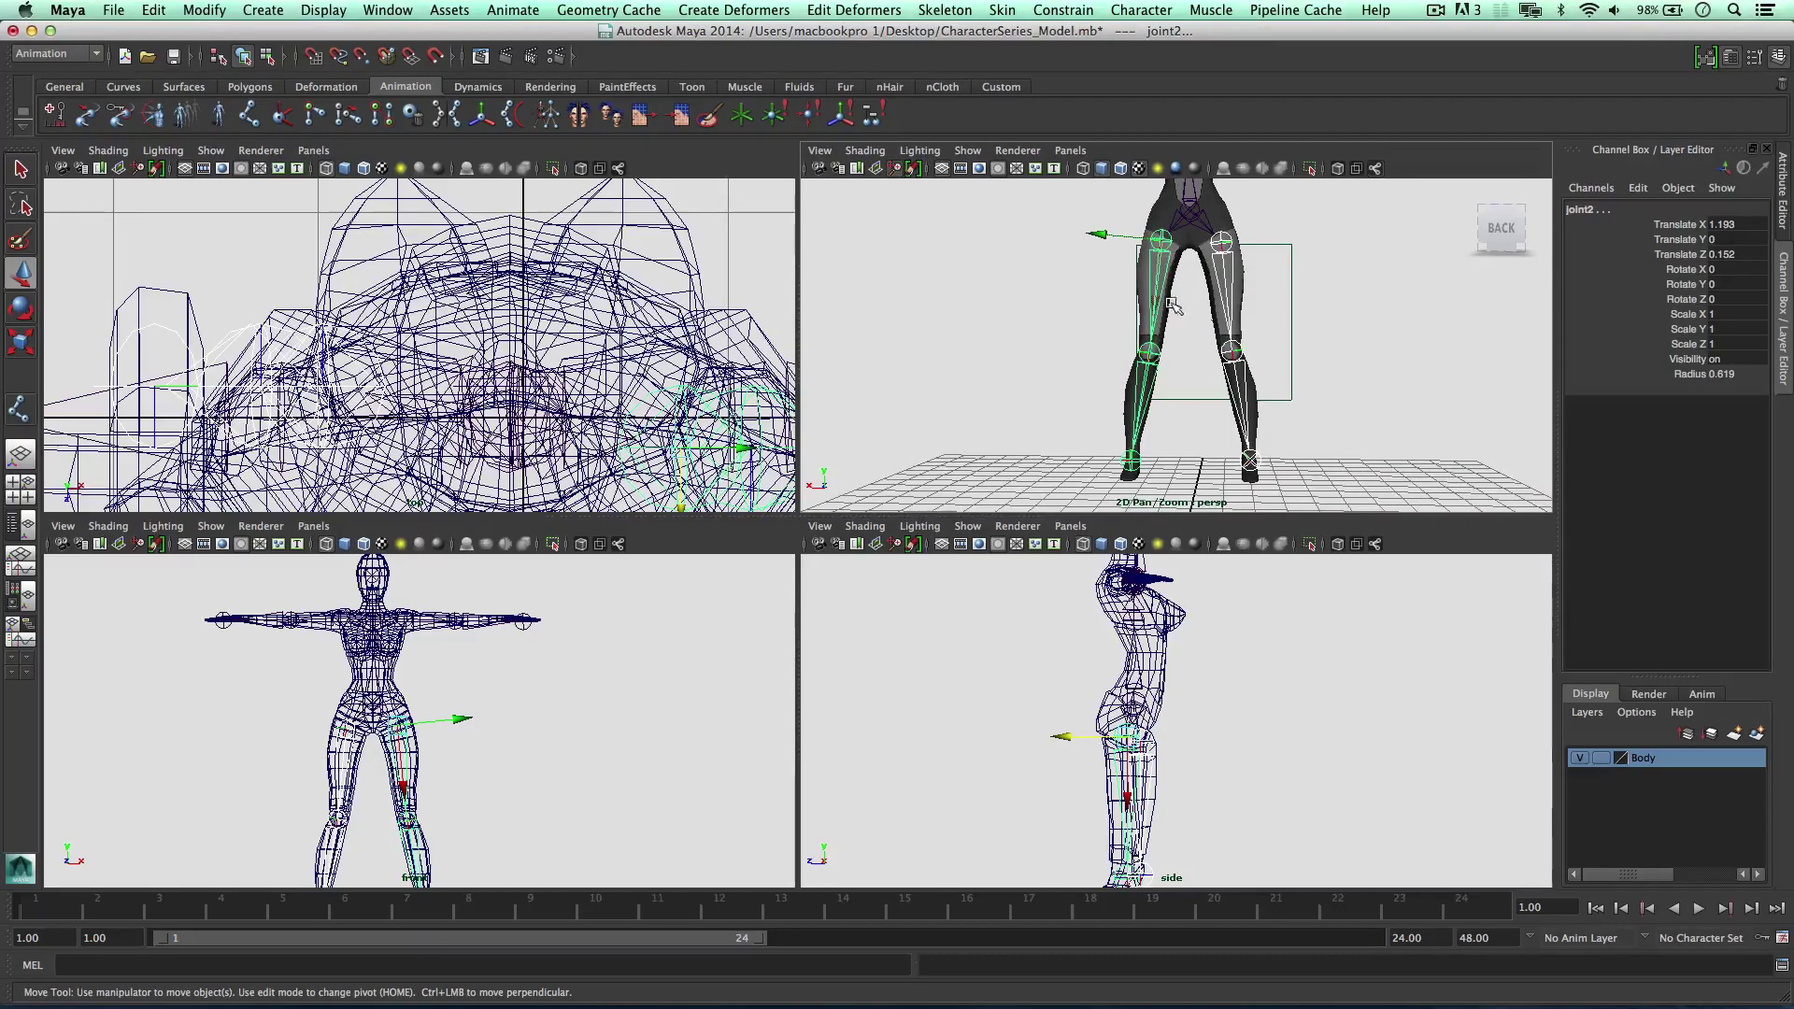
left_click(1232, 350)
middle_click_drag(1249, 669, 1238, 441, "alt")
left_click_drag(1195, 688, 1177, 686)
Select both ankle joints and move them backward toward the ankle in the side view
left_click(1130, 463)
left_click(1250, 458, "shift")
left_click_drag(1056, 819, 1059, 817)
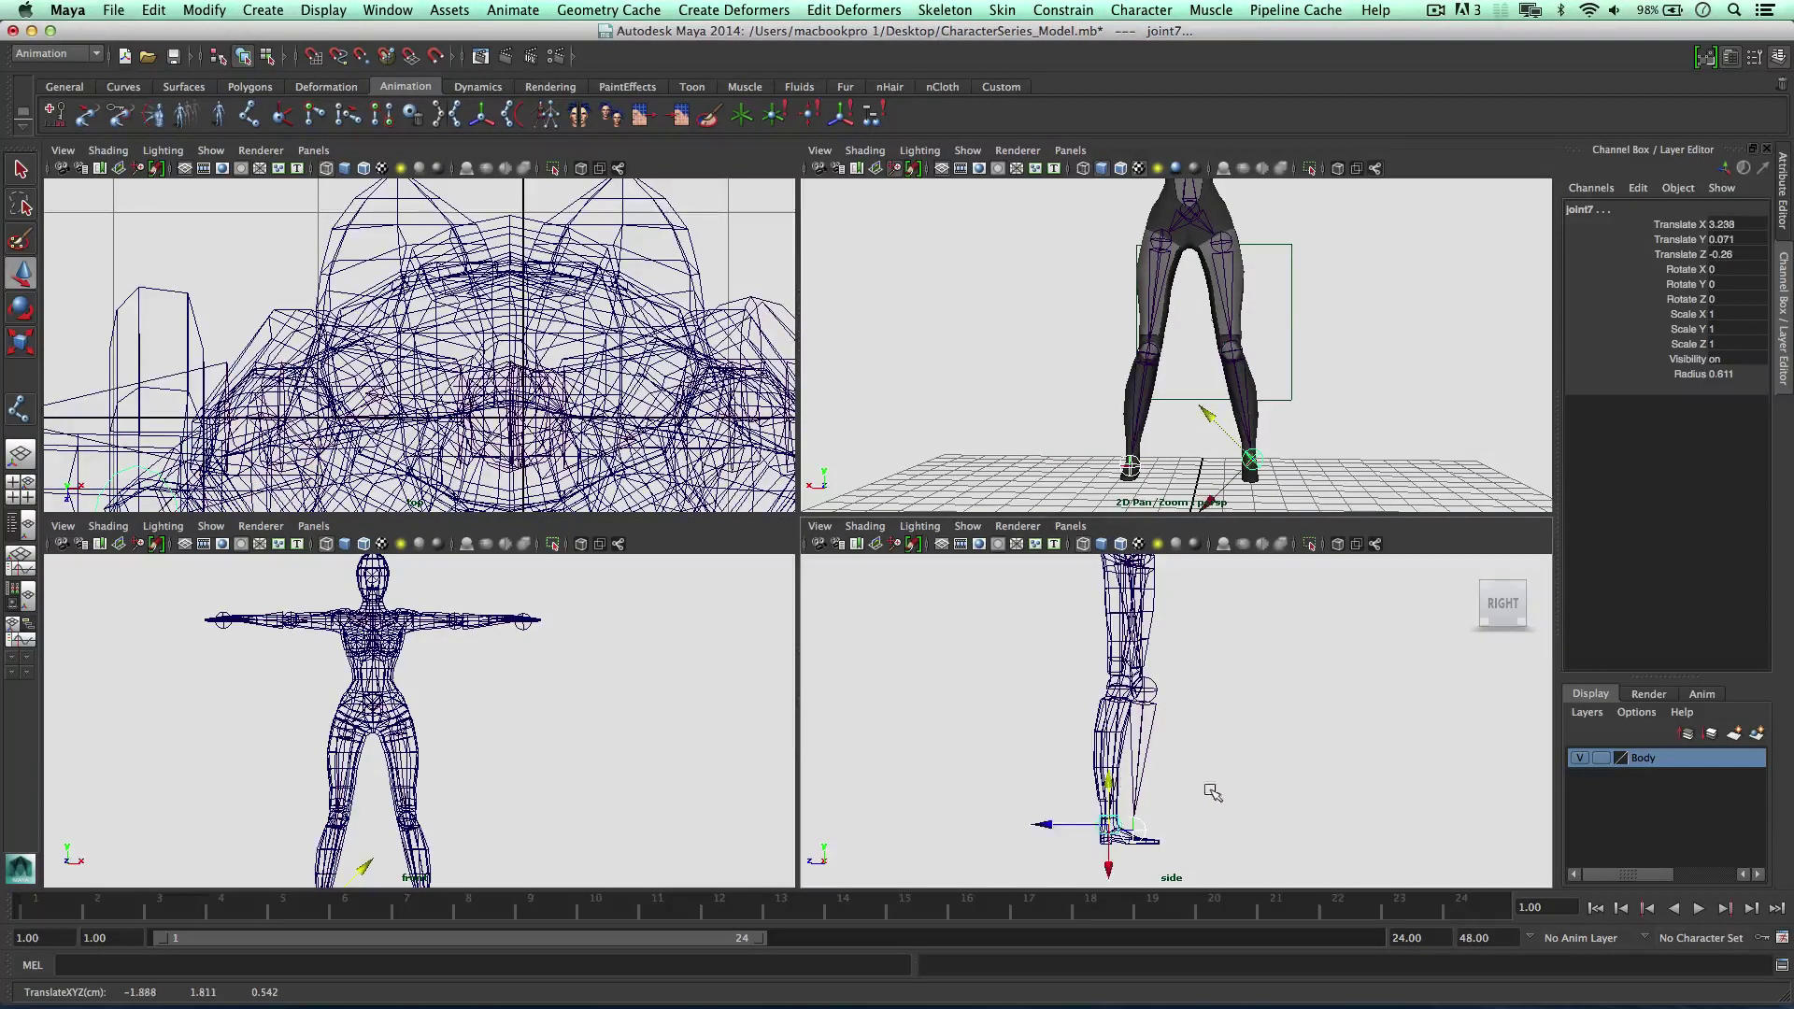
Move the positive-X leg's knee joint back into the knee and align its ankle joint with the ankle, at about 0.217 Translate Z
left_click(1128, 853)
left_click(1135, 828)
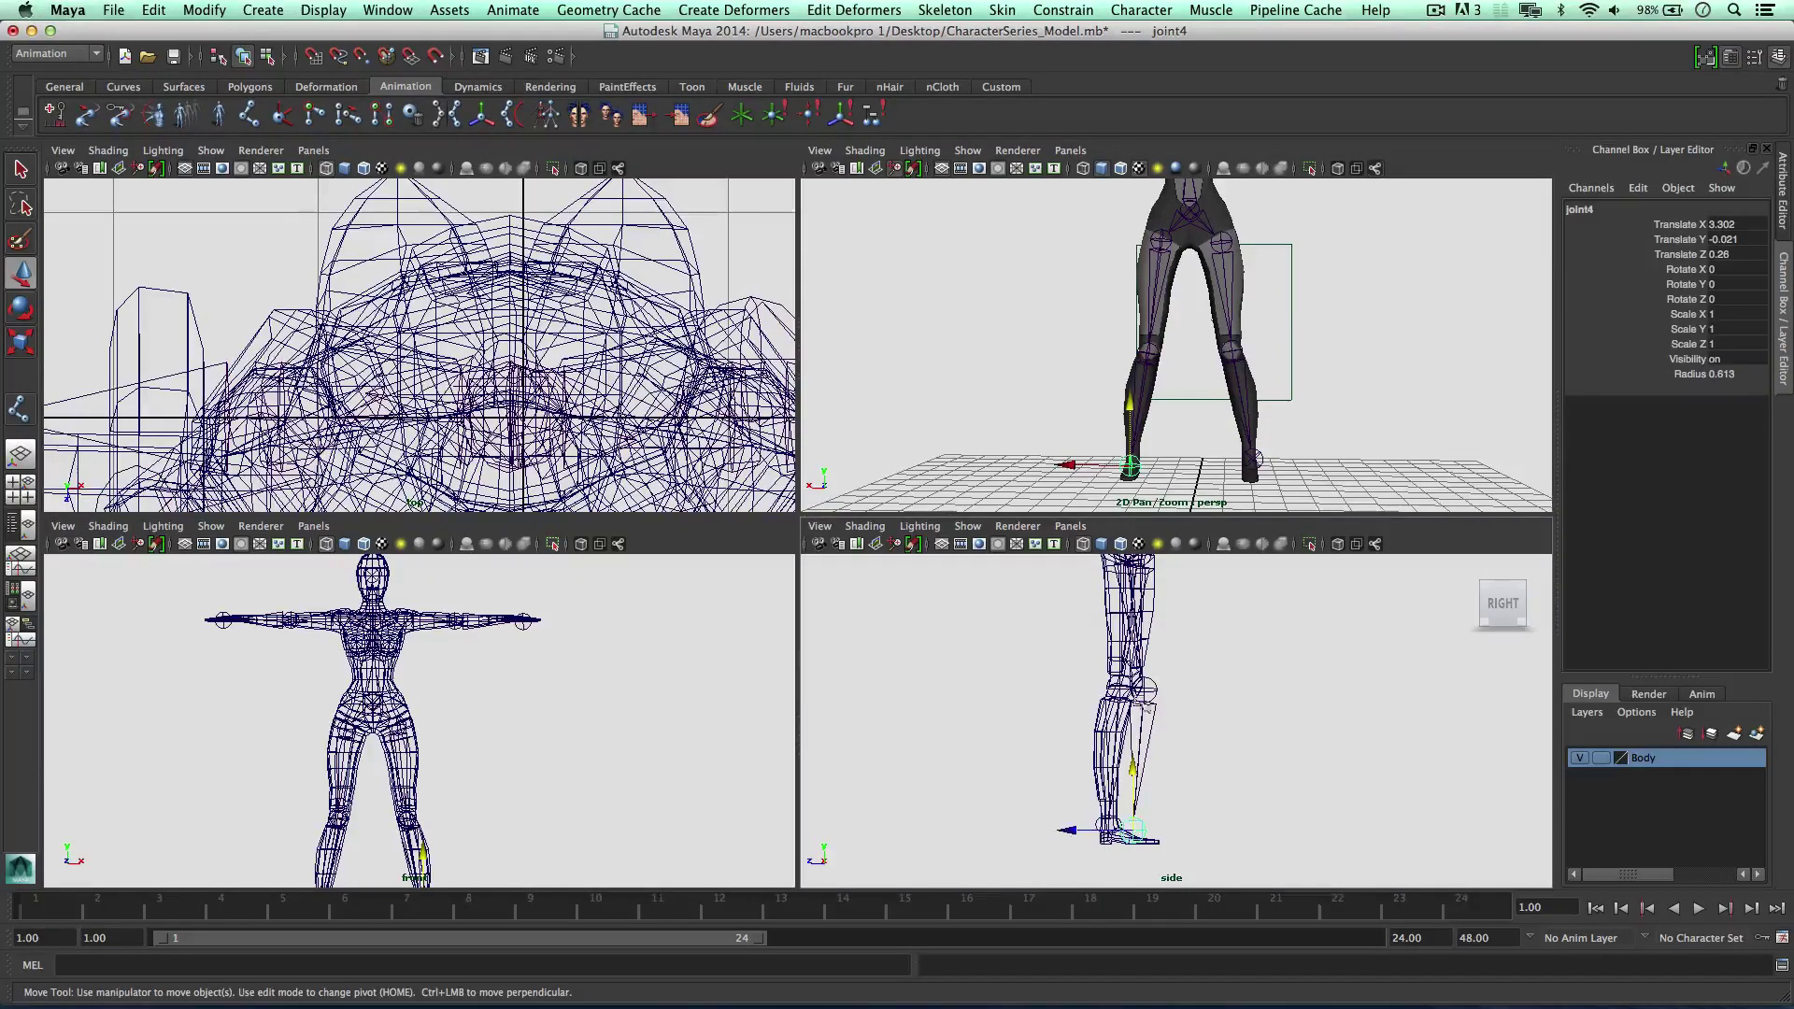
left_click(1140, 692)
left_click_drag(1091, 688, 1069, 686)
left_click(1112, 842)
left_click_drag(1063, 828, 1107, 772)
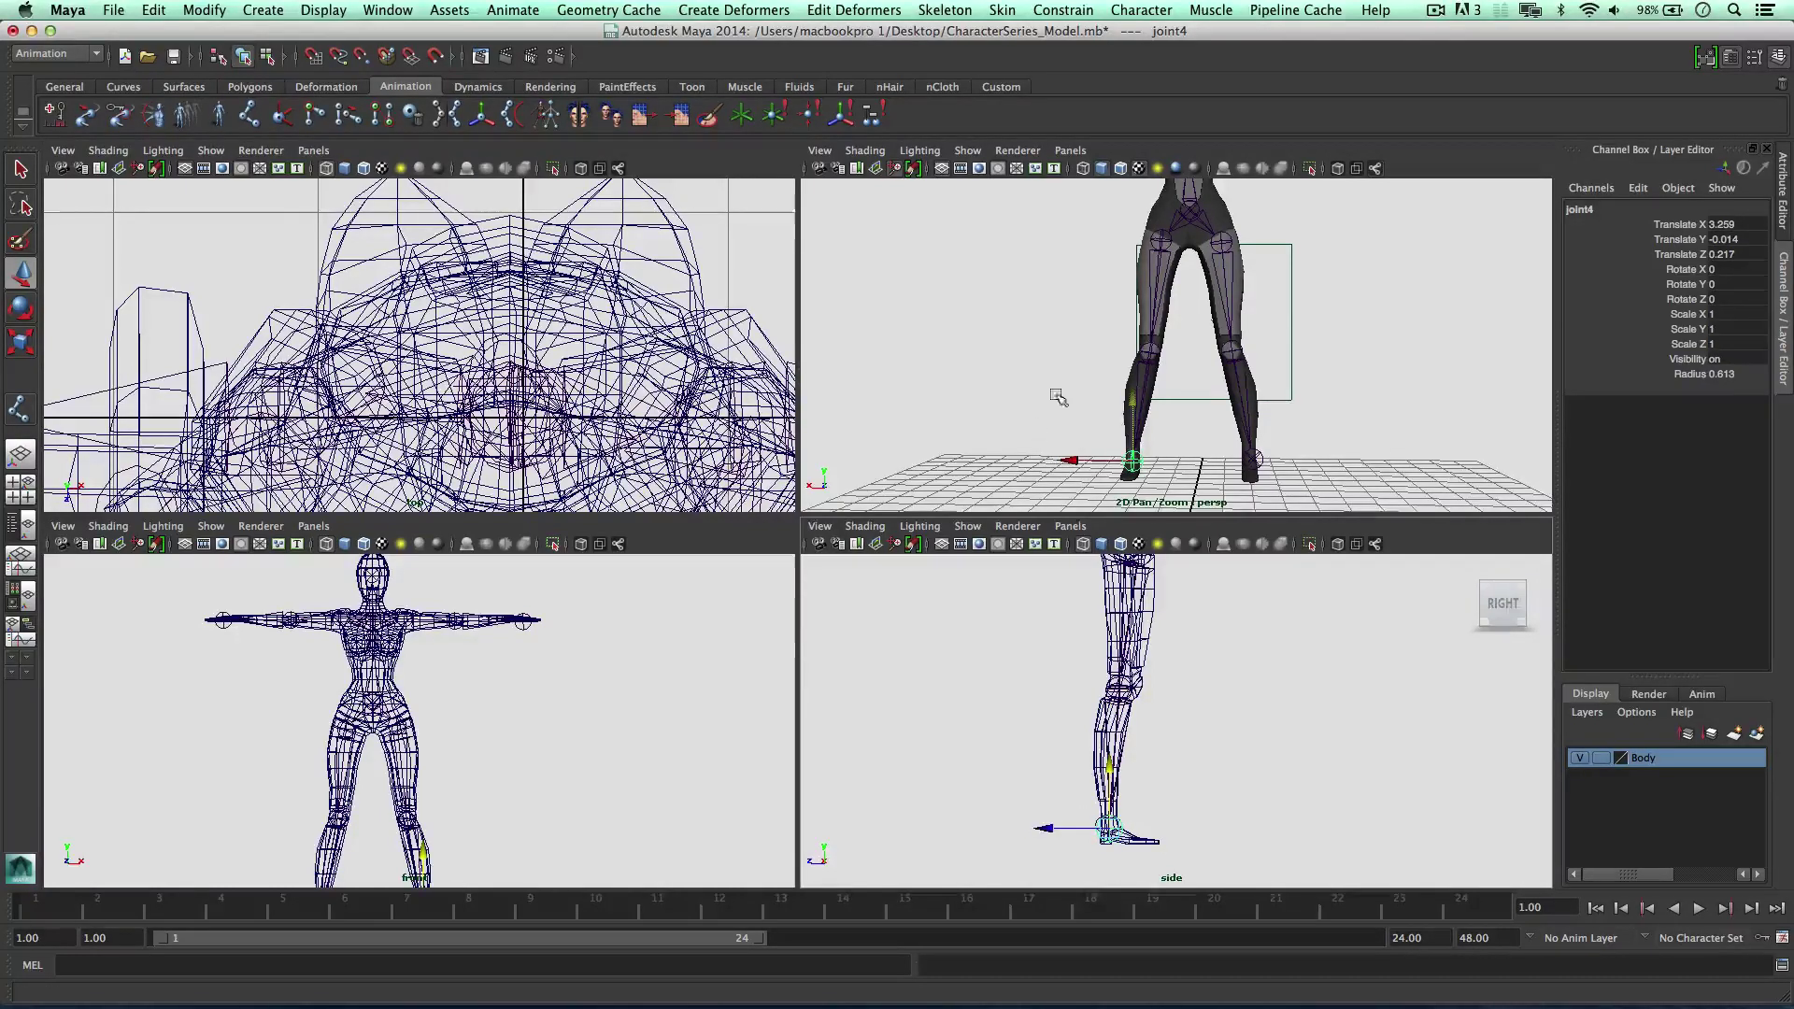
Move the chest spine joint slightly toward the character's front in the side view, to Translate Z -0.195
middle_click_drag(1187, 195, 1151, 364, "alt")
left_click(1141, 324)
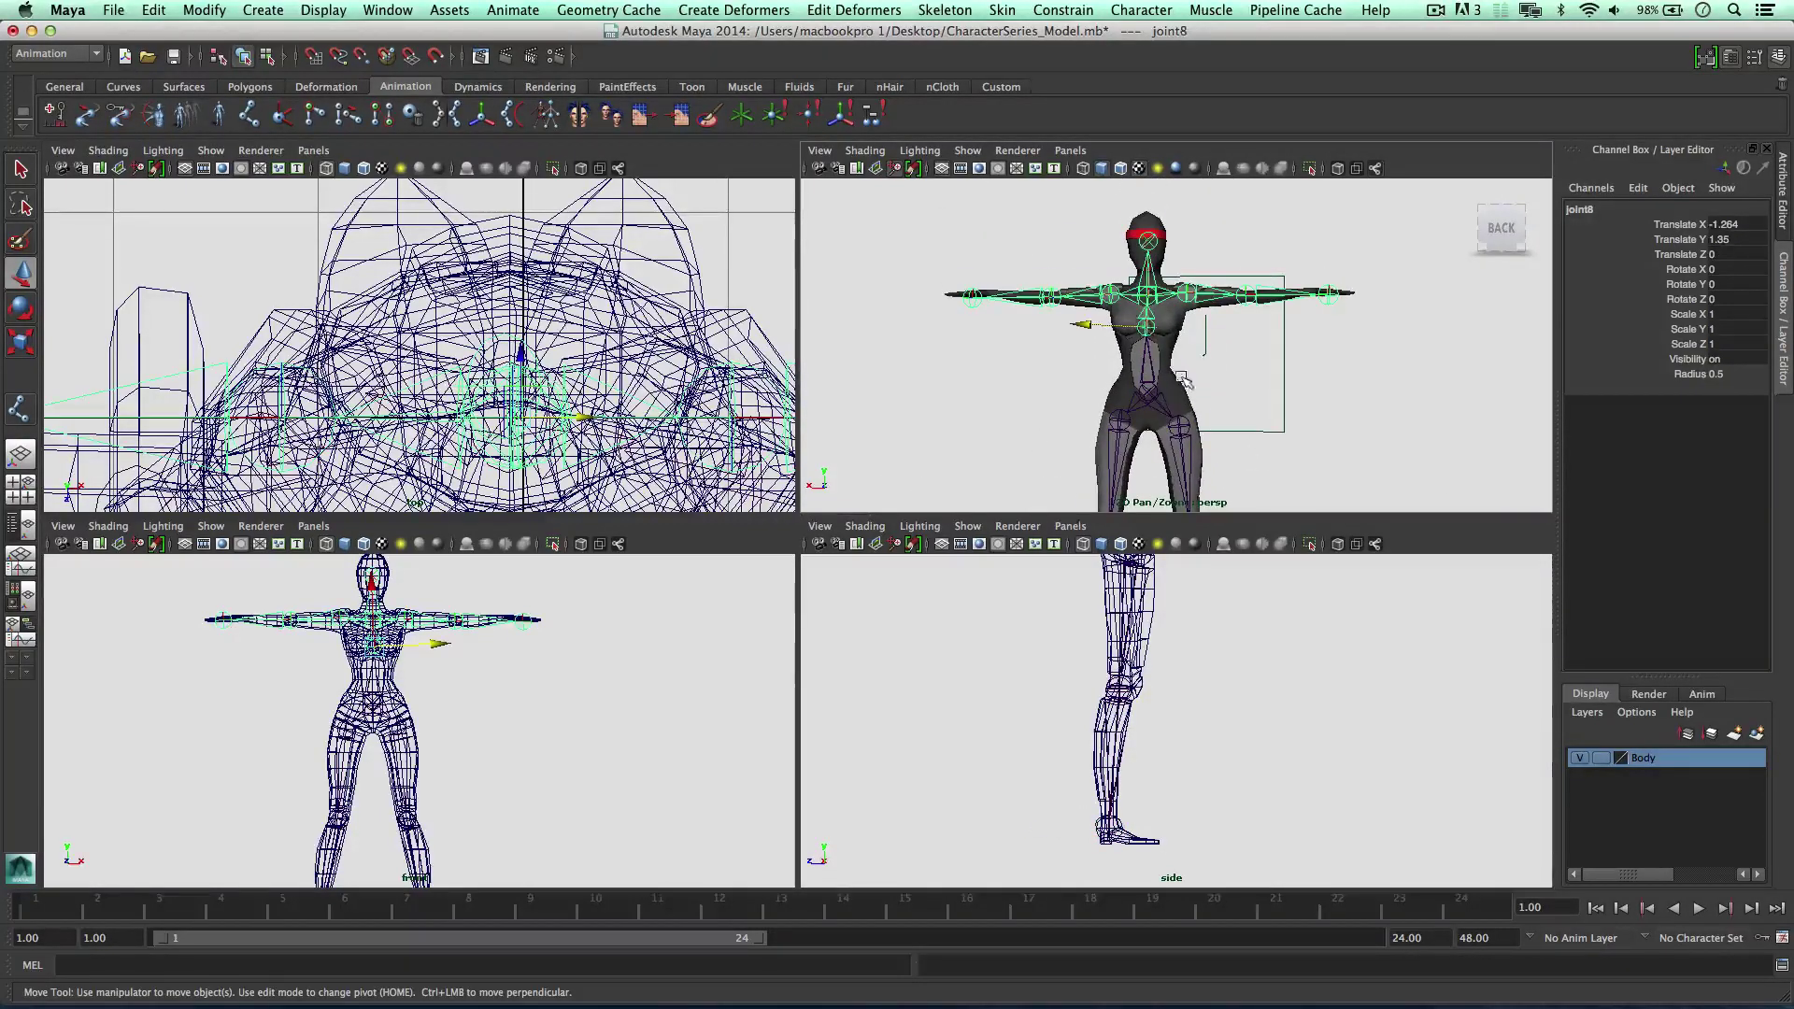
key("f")
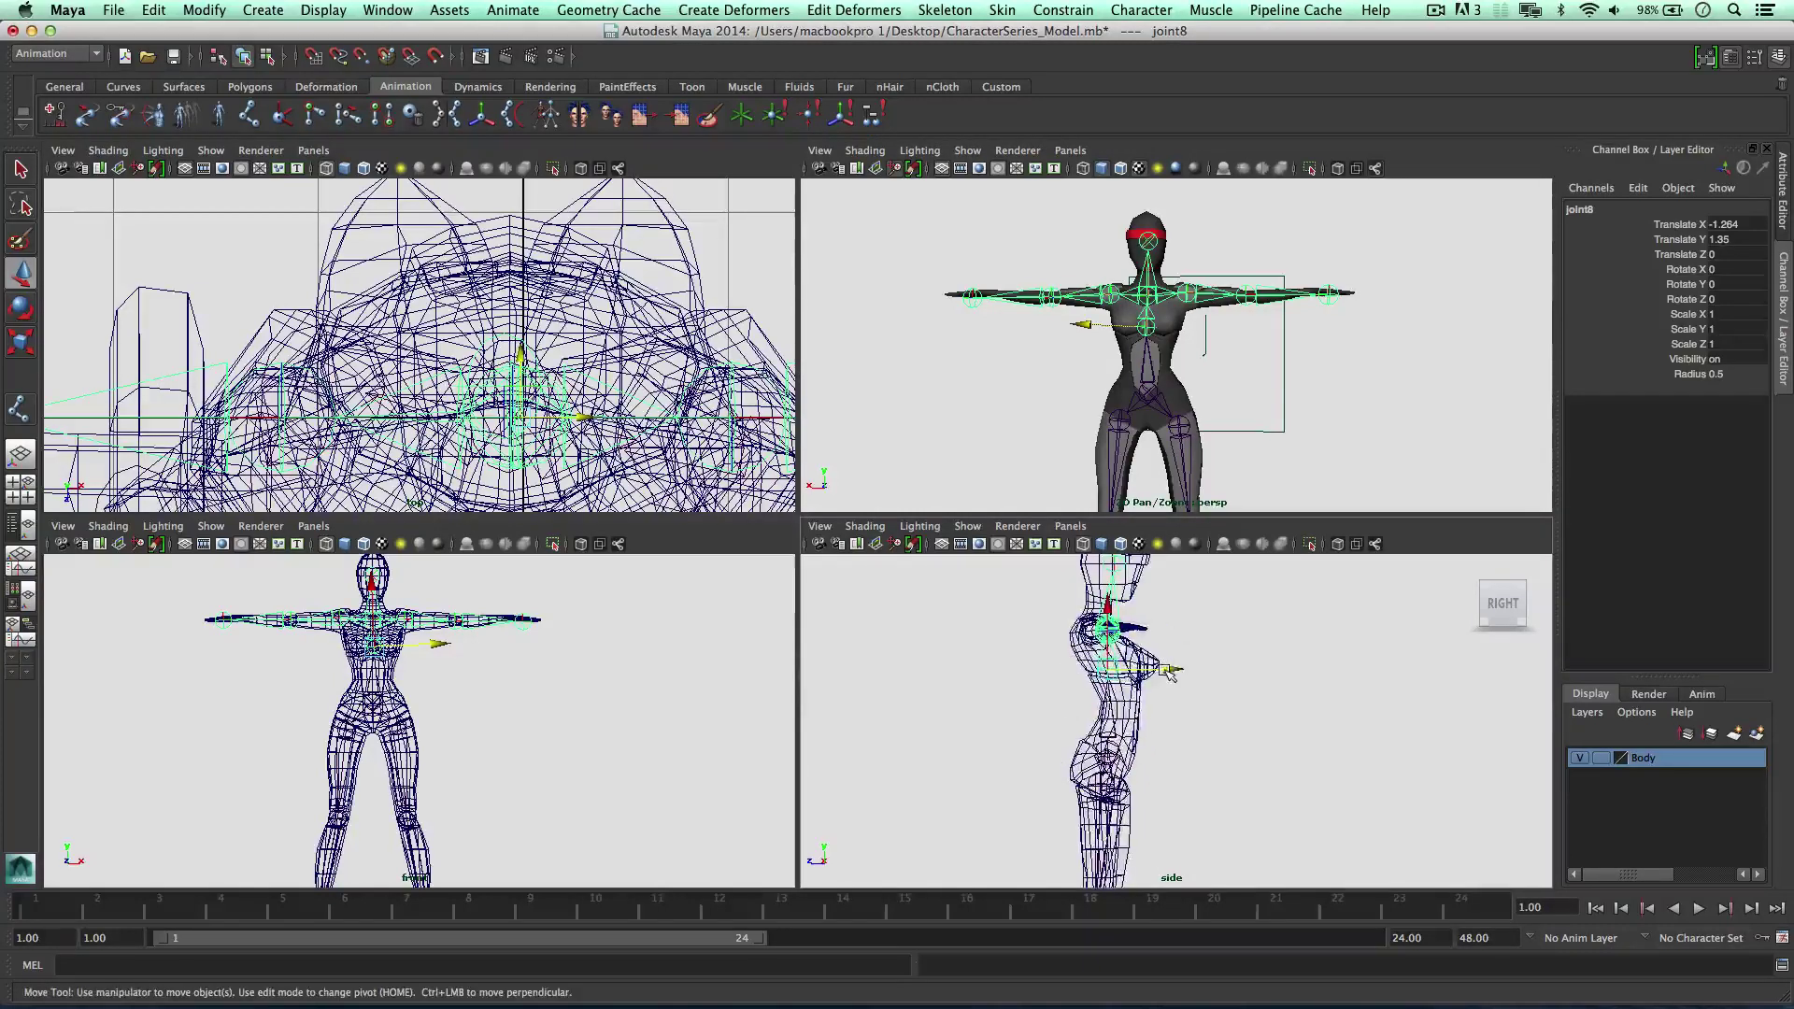
left_click_drag(1170, 673, 1179, 673)
Move the joint at the base of the neck toward the character's back in the side view, to Translate Z -0.542
left_click(1149, 297)
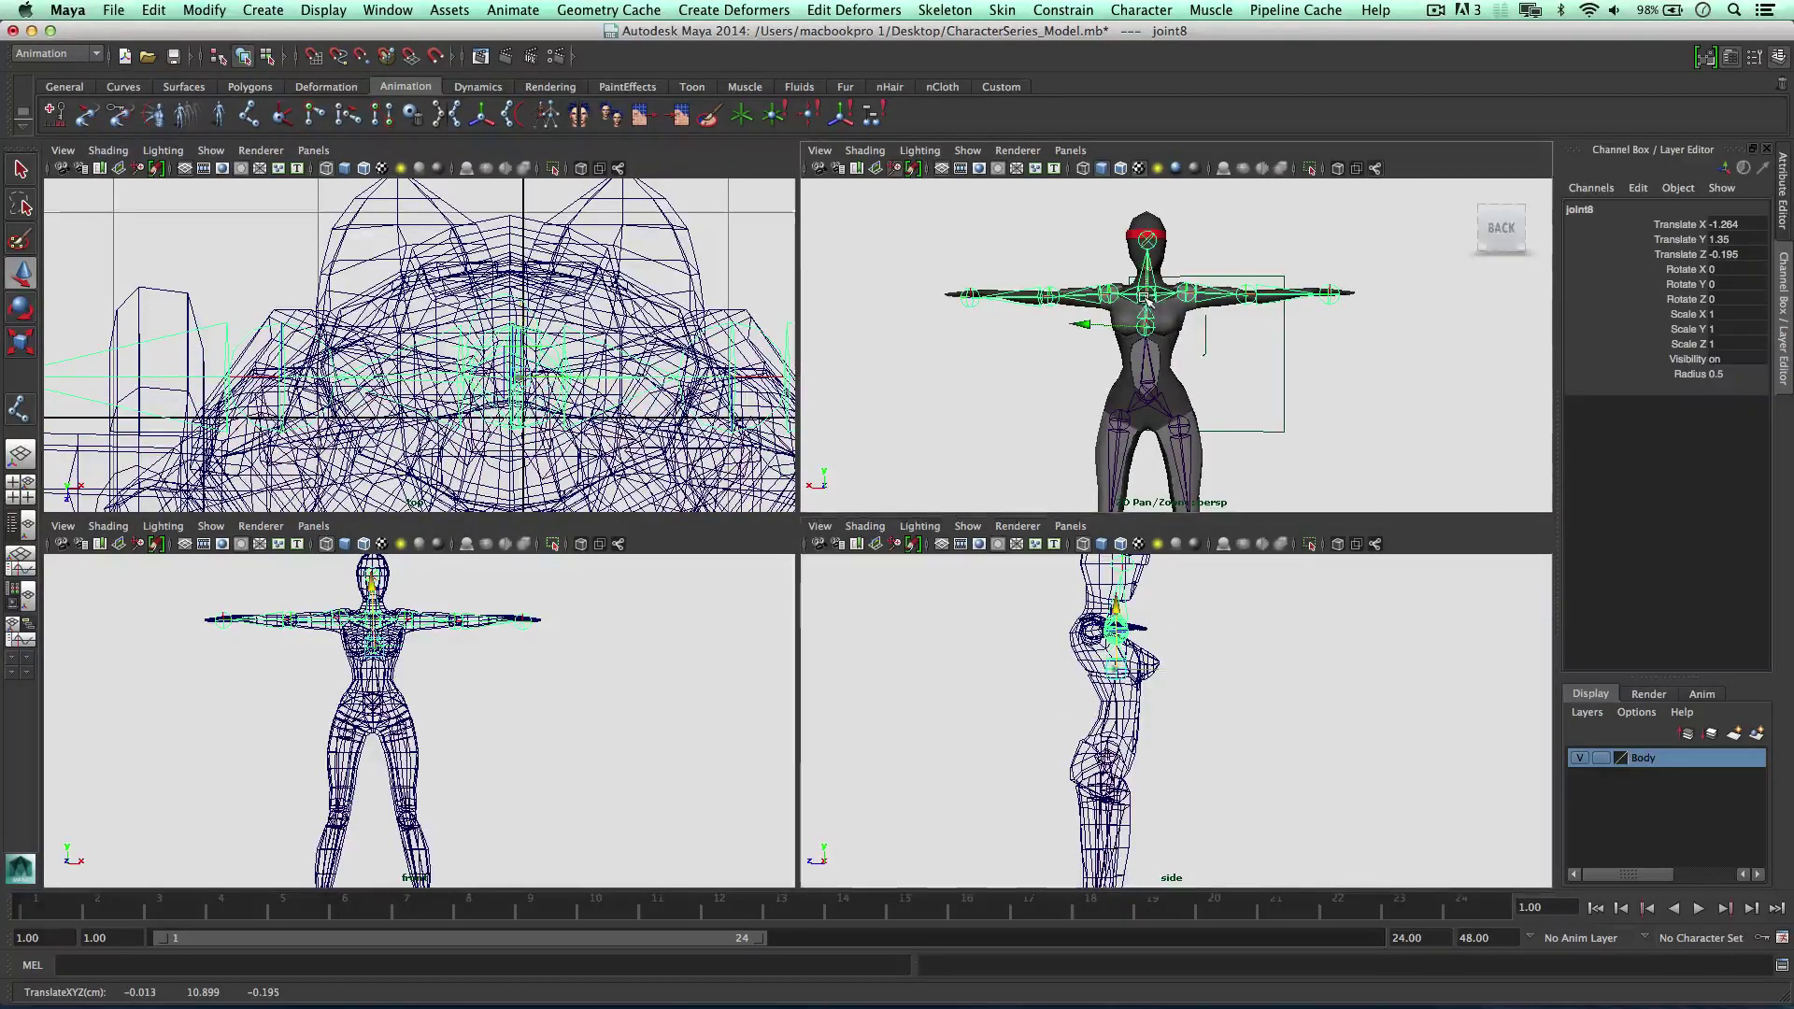
left_click(1146, 296)
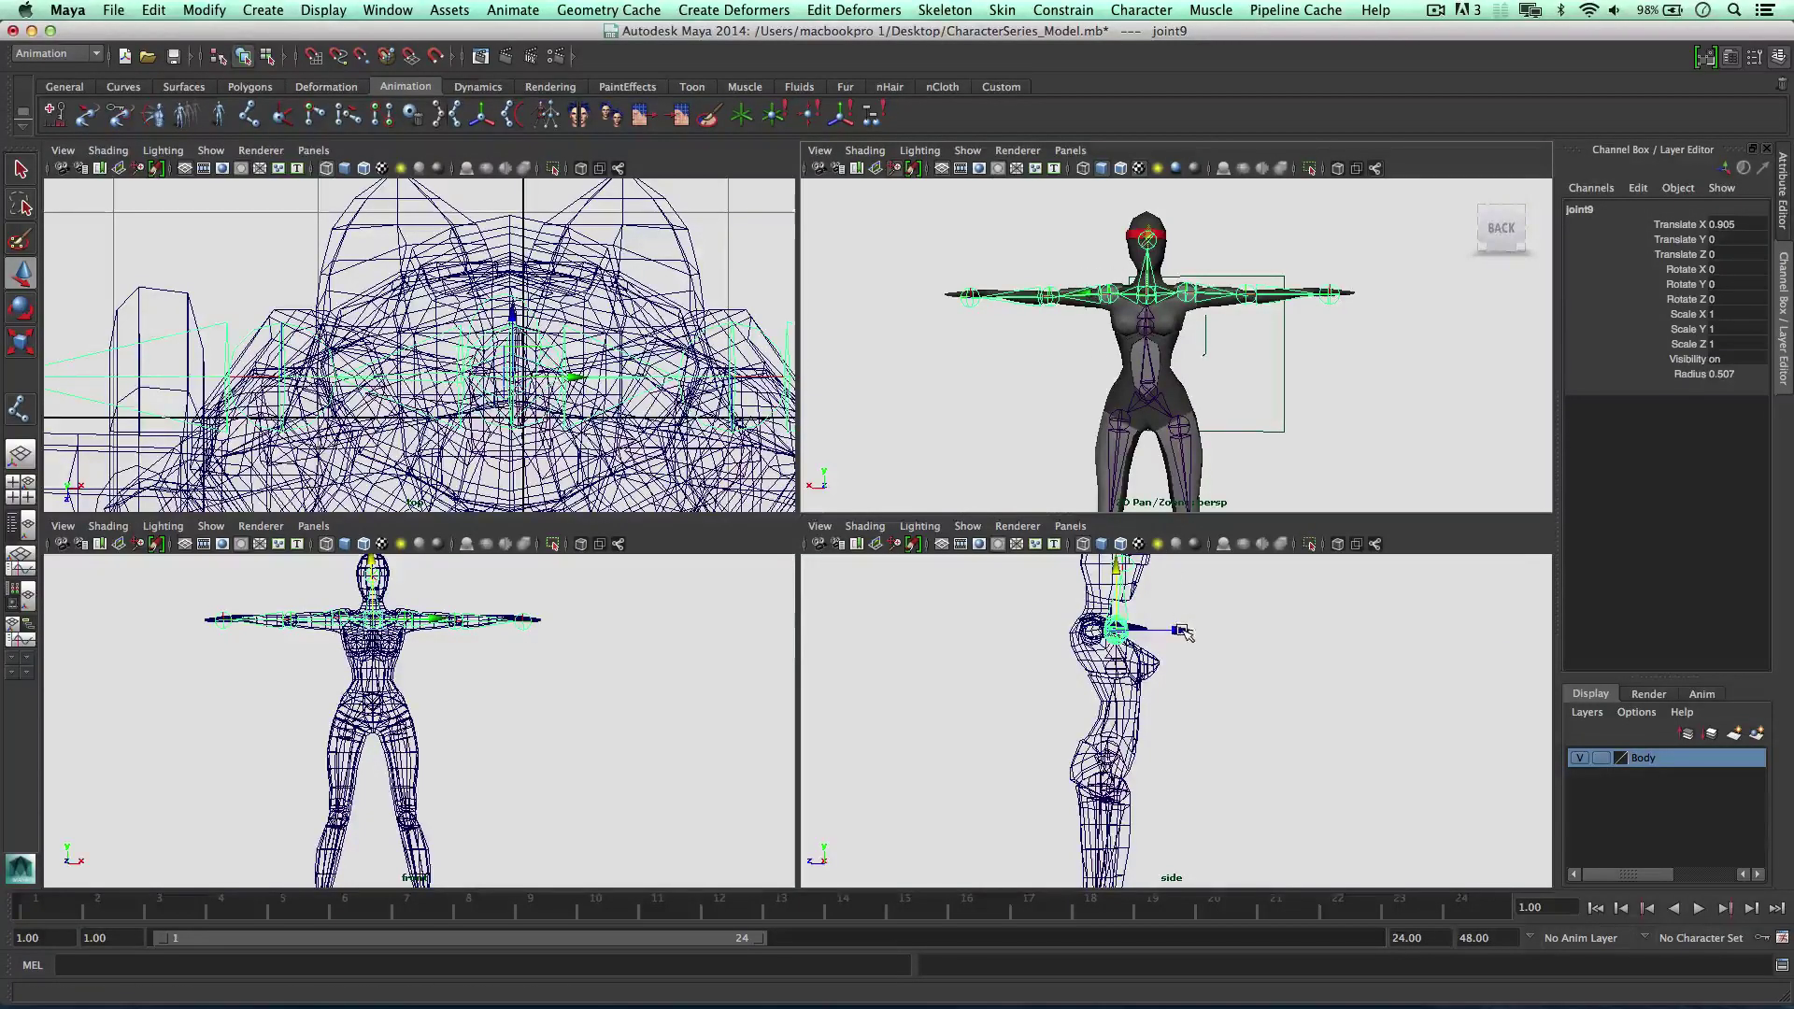
left_click_drag(1182, 629, 1156, 630)
Align the head joint with the head in the side view, at about 0.498 Translate Z
left_click(1149, 244)
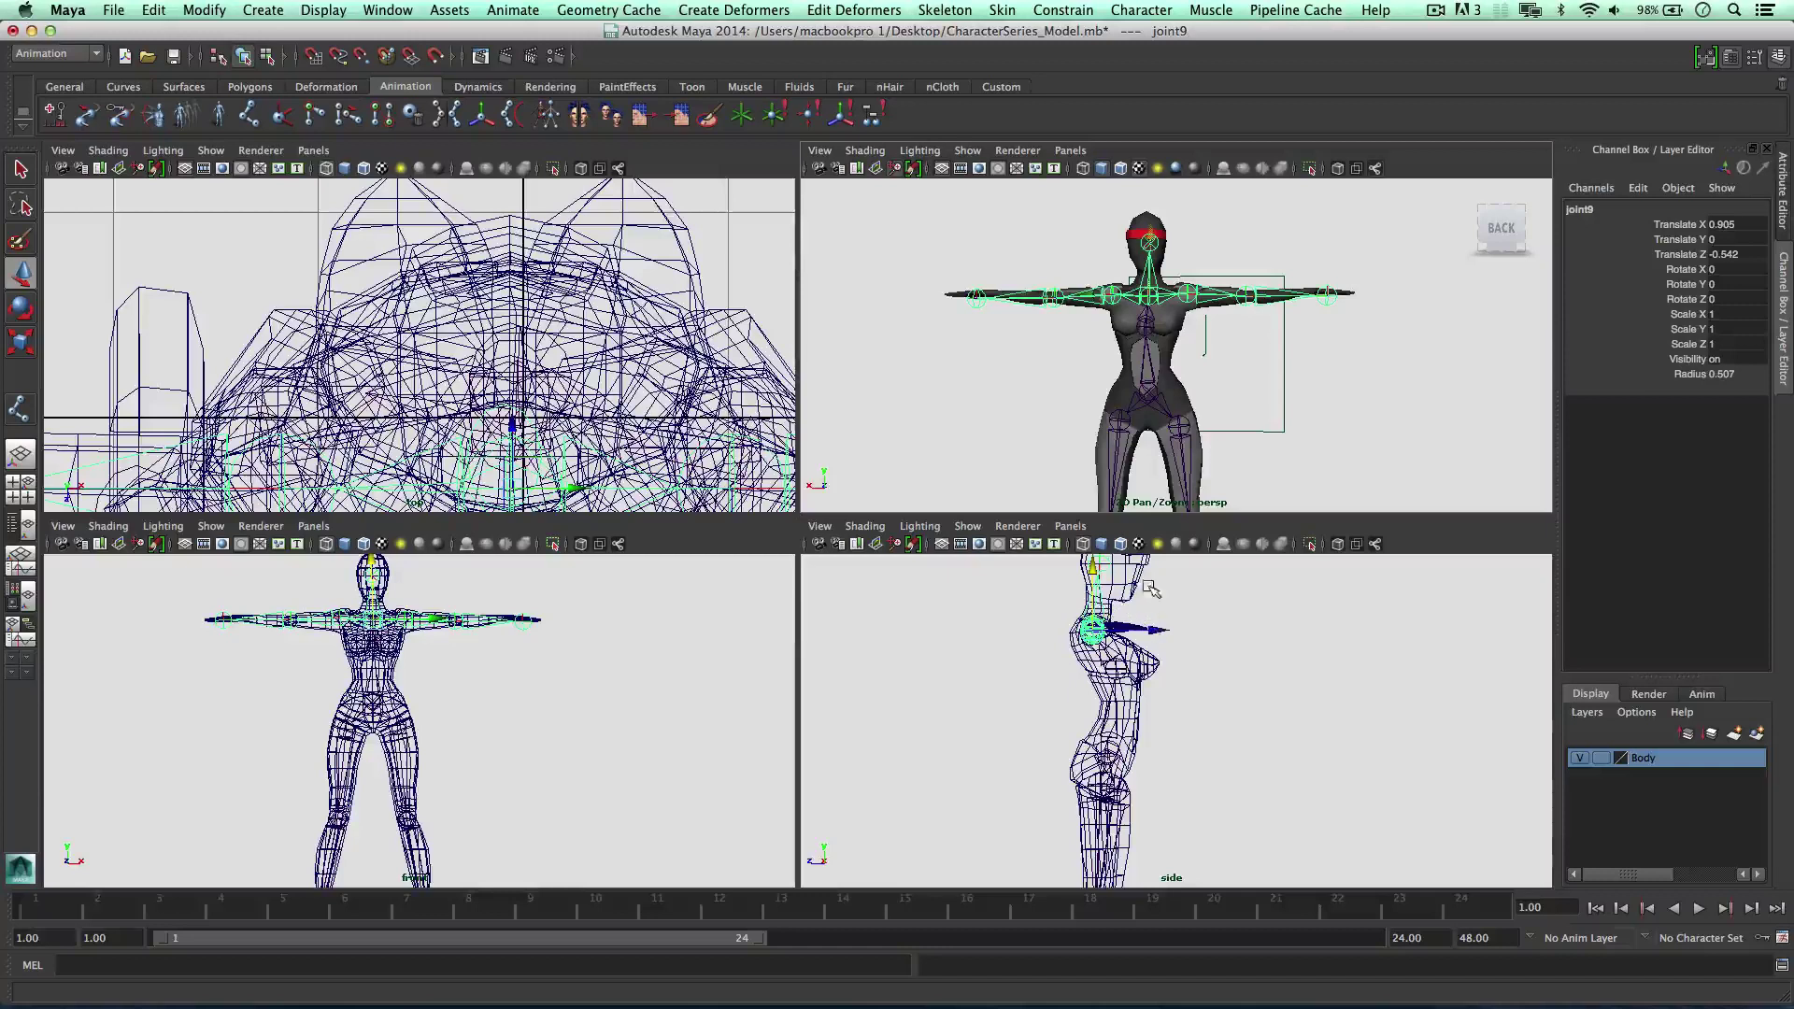
left_click(1142, 255)
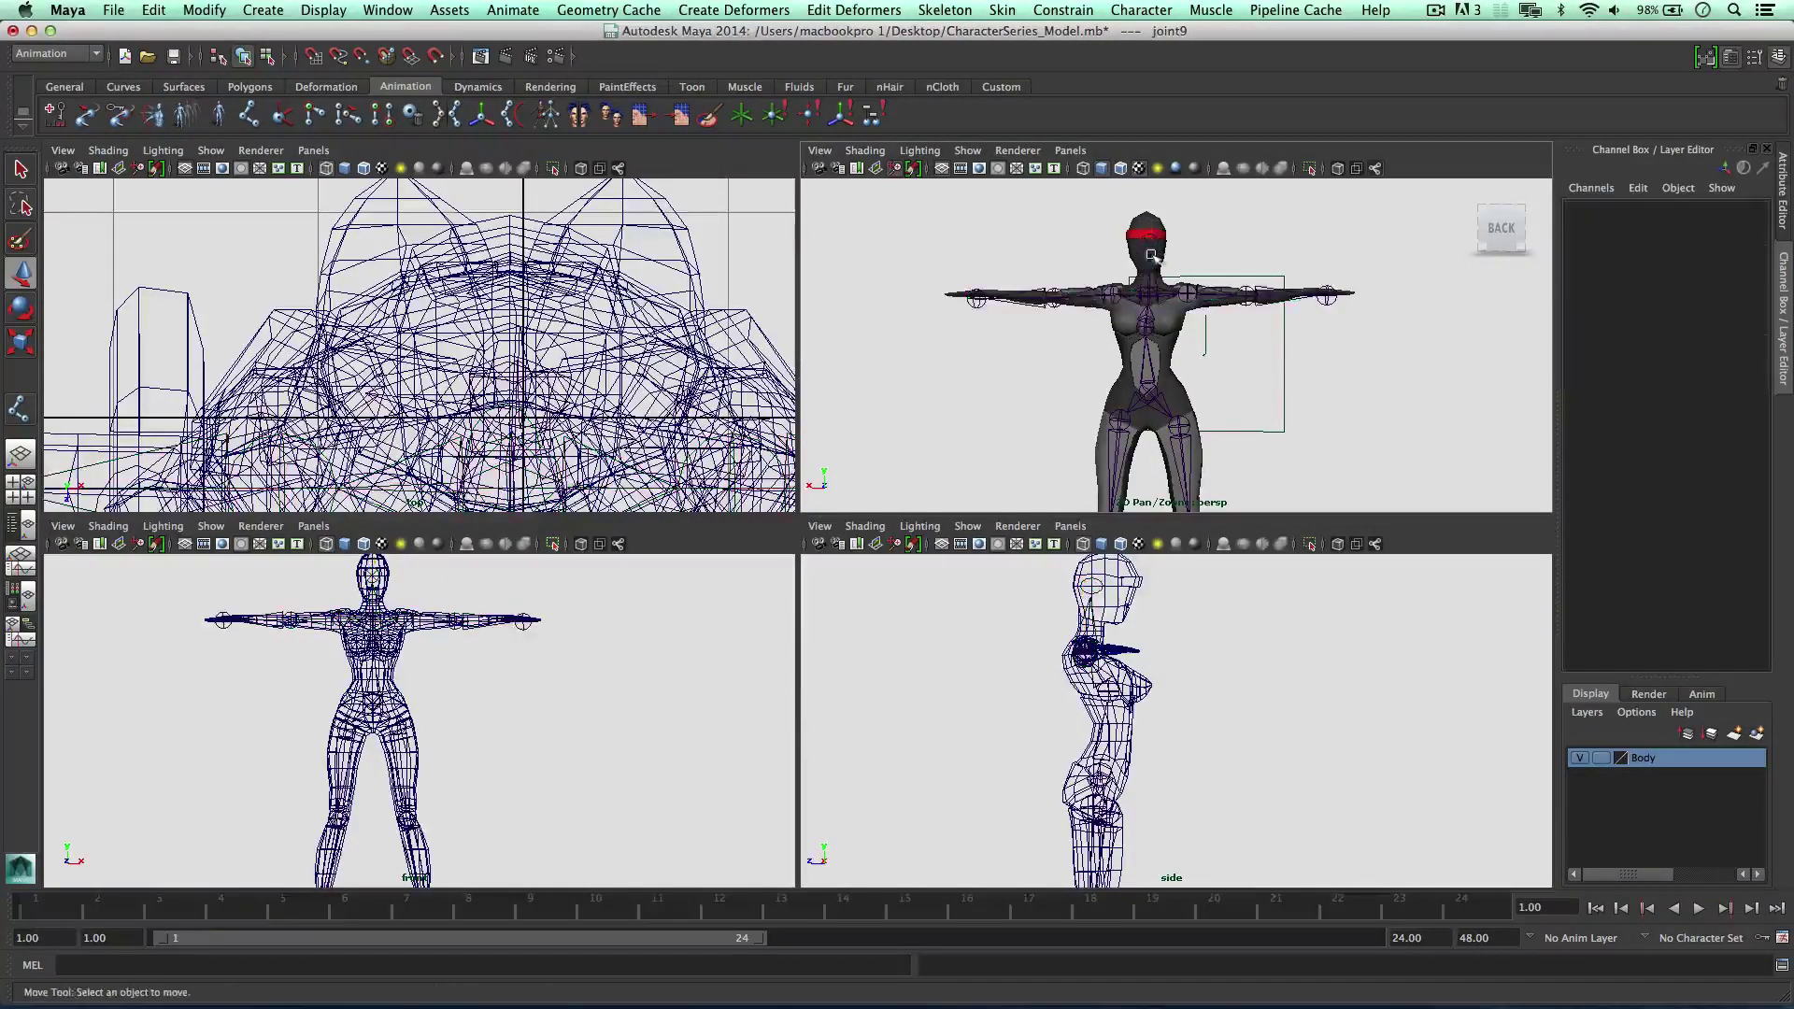
left_click(1145, 245)
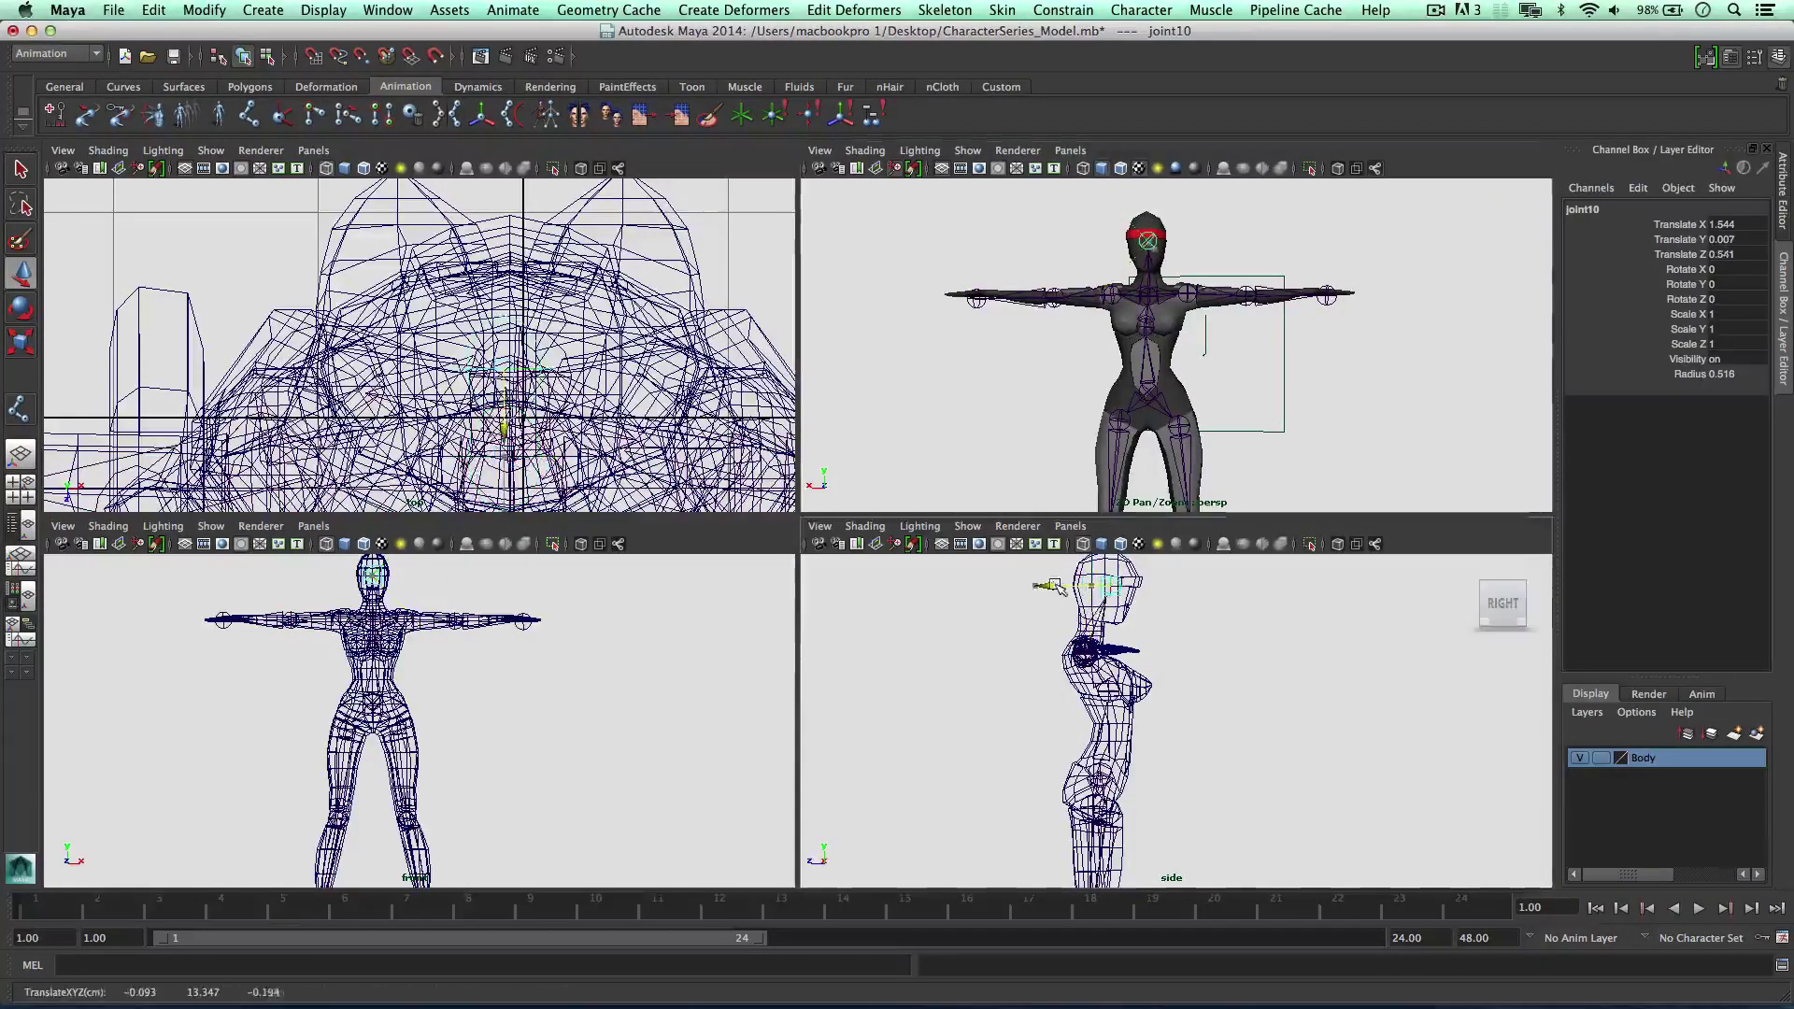
left_click_drag(1061, 588, 1054, 586)
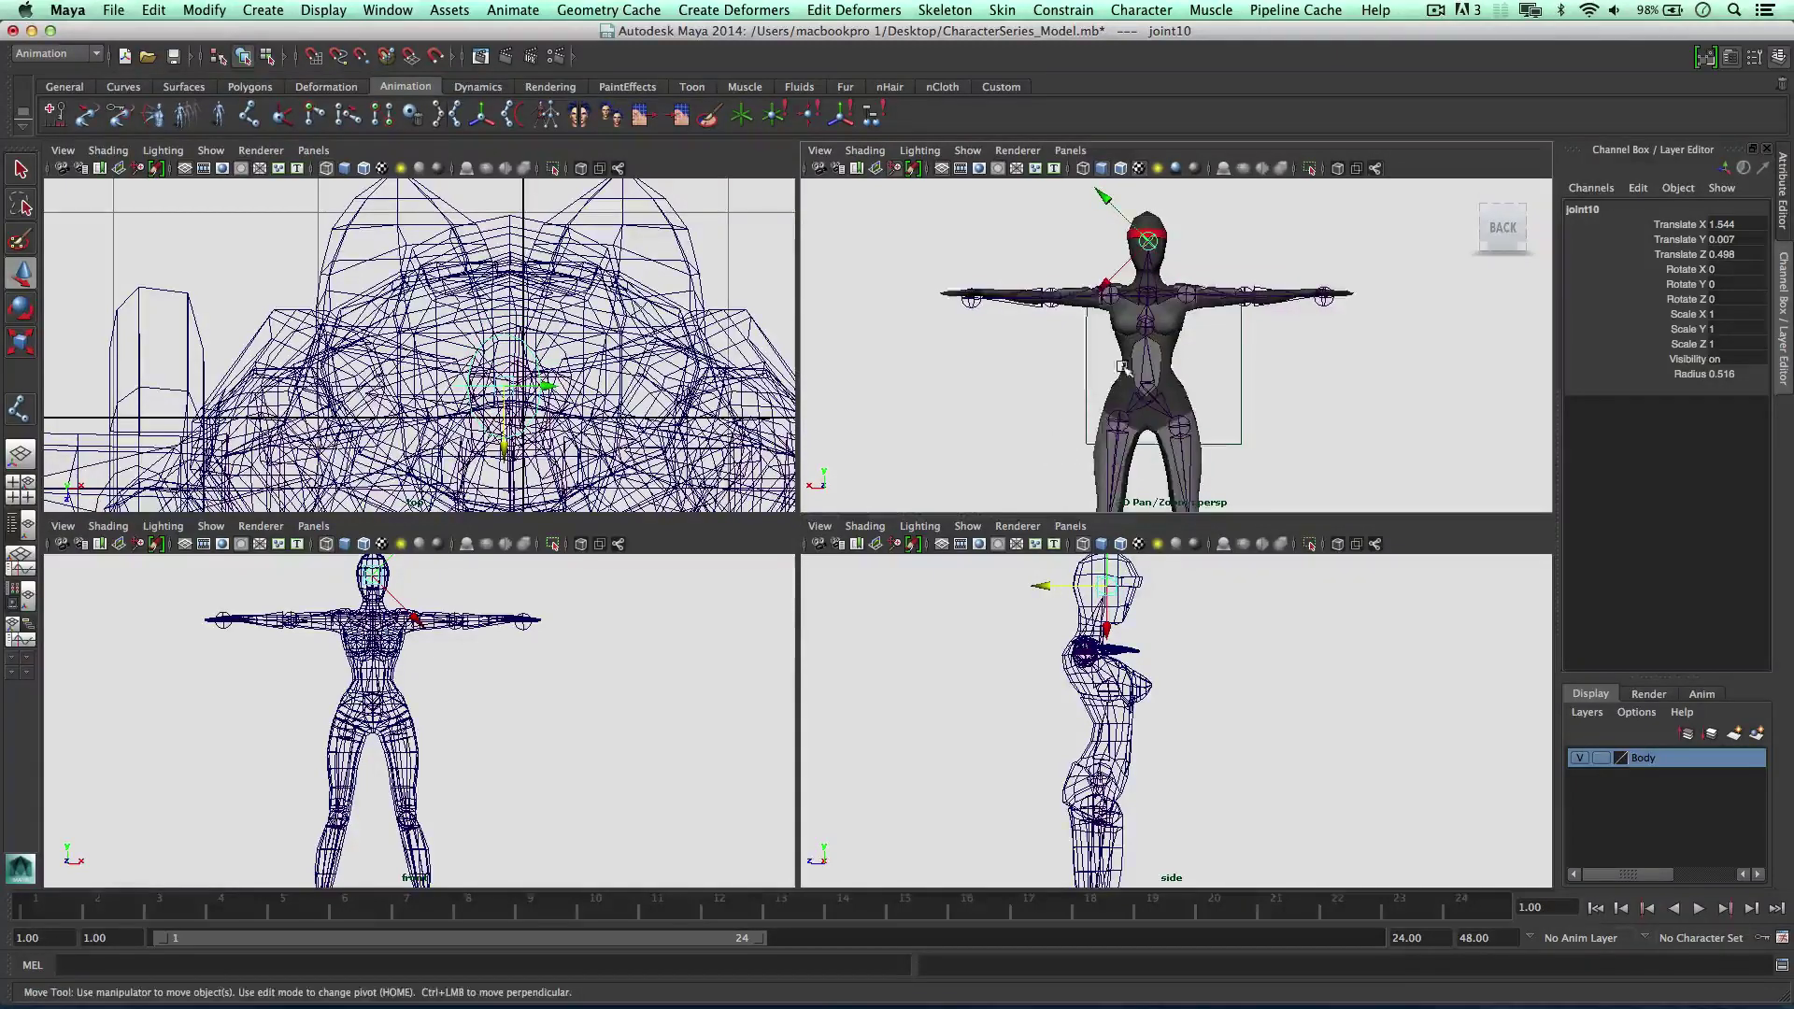
Select both shoulder joints and raise them slightly into the shoulders in the front view
middle_click_drag(1122, 366, 1093, 417, "alt")
scroll(1093, 416, "up", 5)
key("space")
scroll(589, 642, "up", 3)
middle_click_drag(654, 374, 663, 550, "alt")
left_click(776, 436)
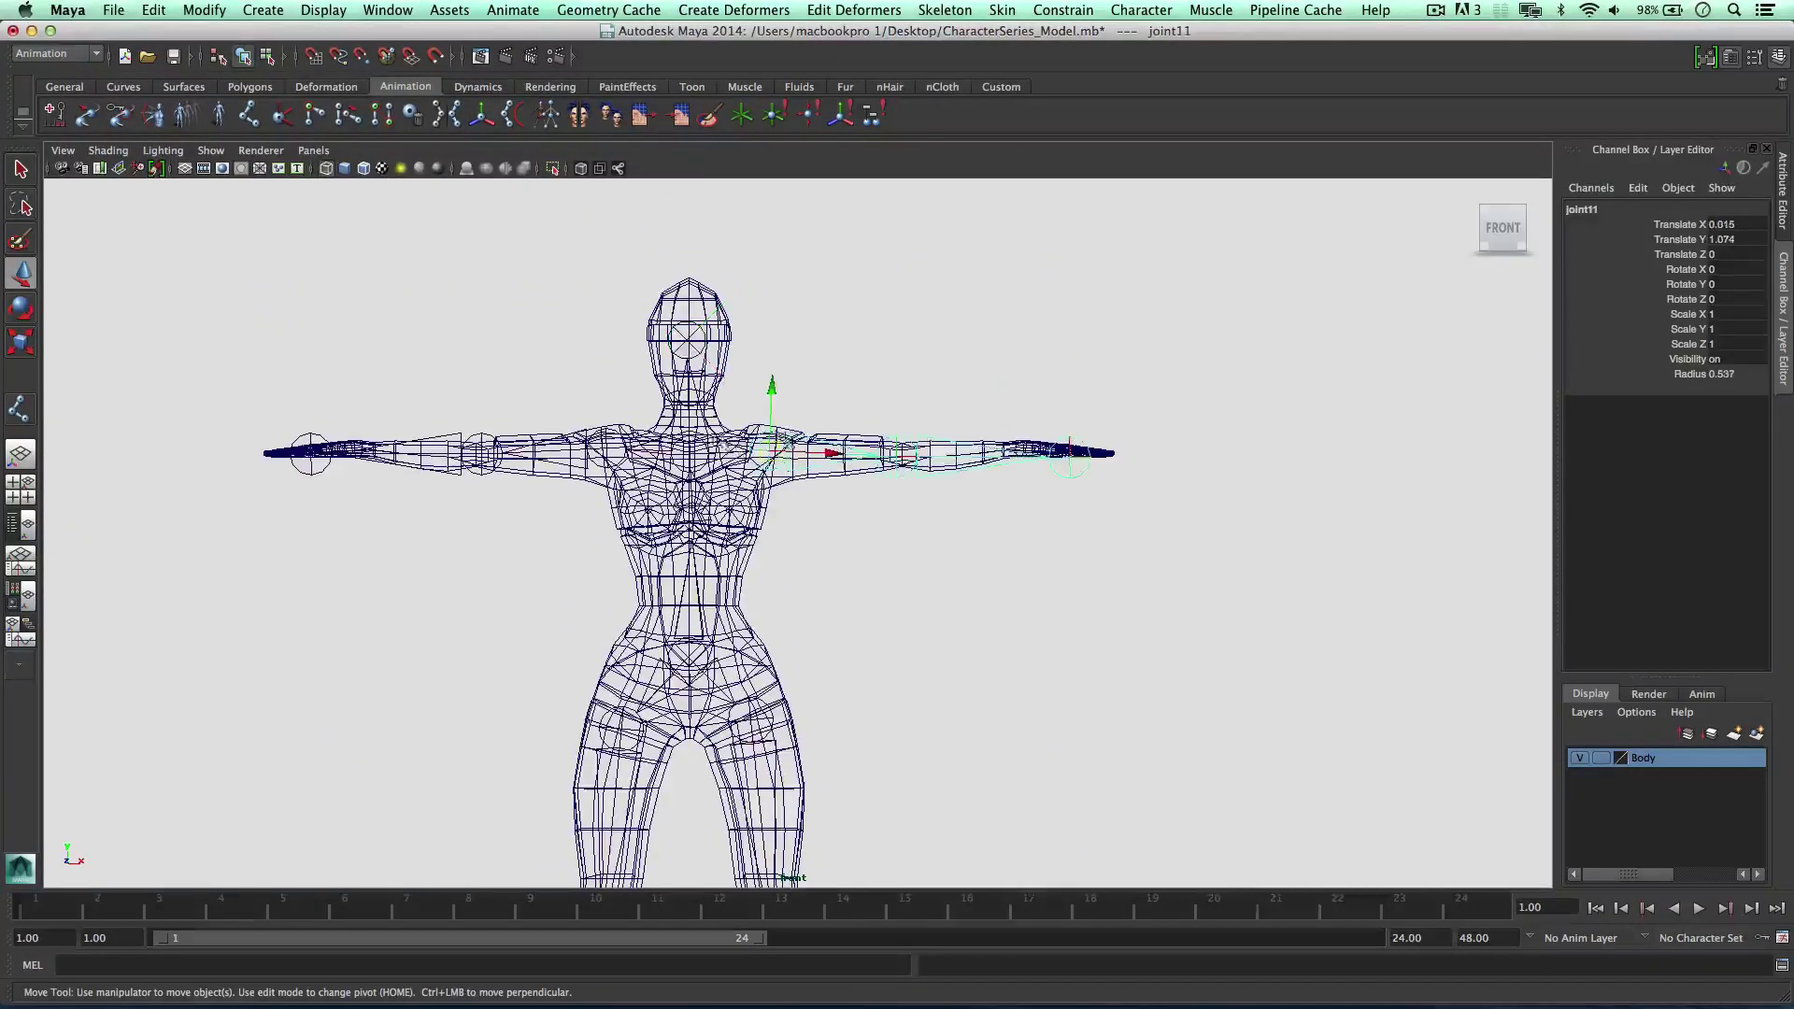
left_click(607, 434, "shift")
left_click_drag(603, 381, 604, 370)
Select both elbow joints and lower them into the arms in the front view, to Translate Y -0.038
left_click(496, 434)
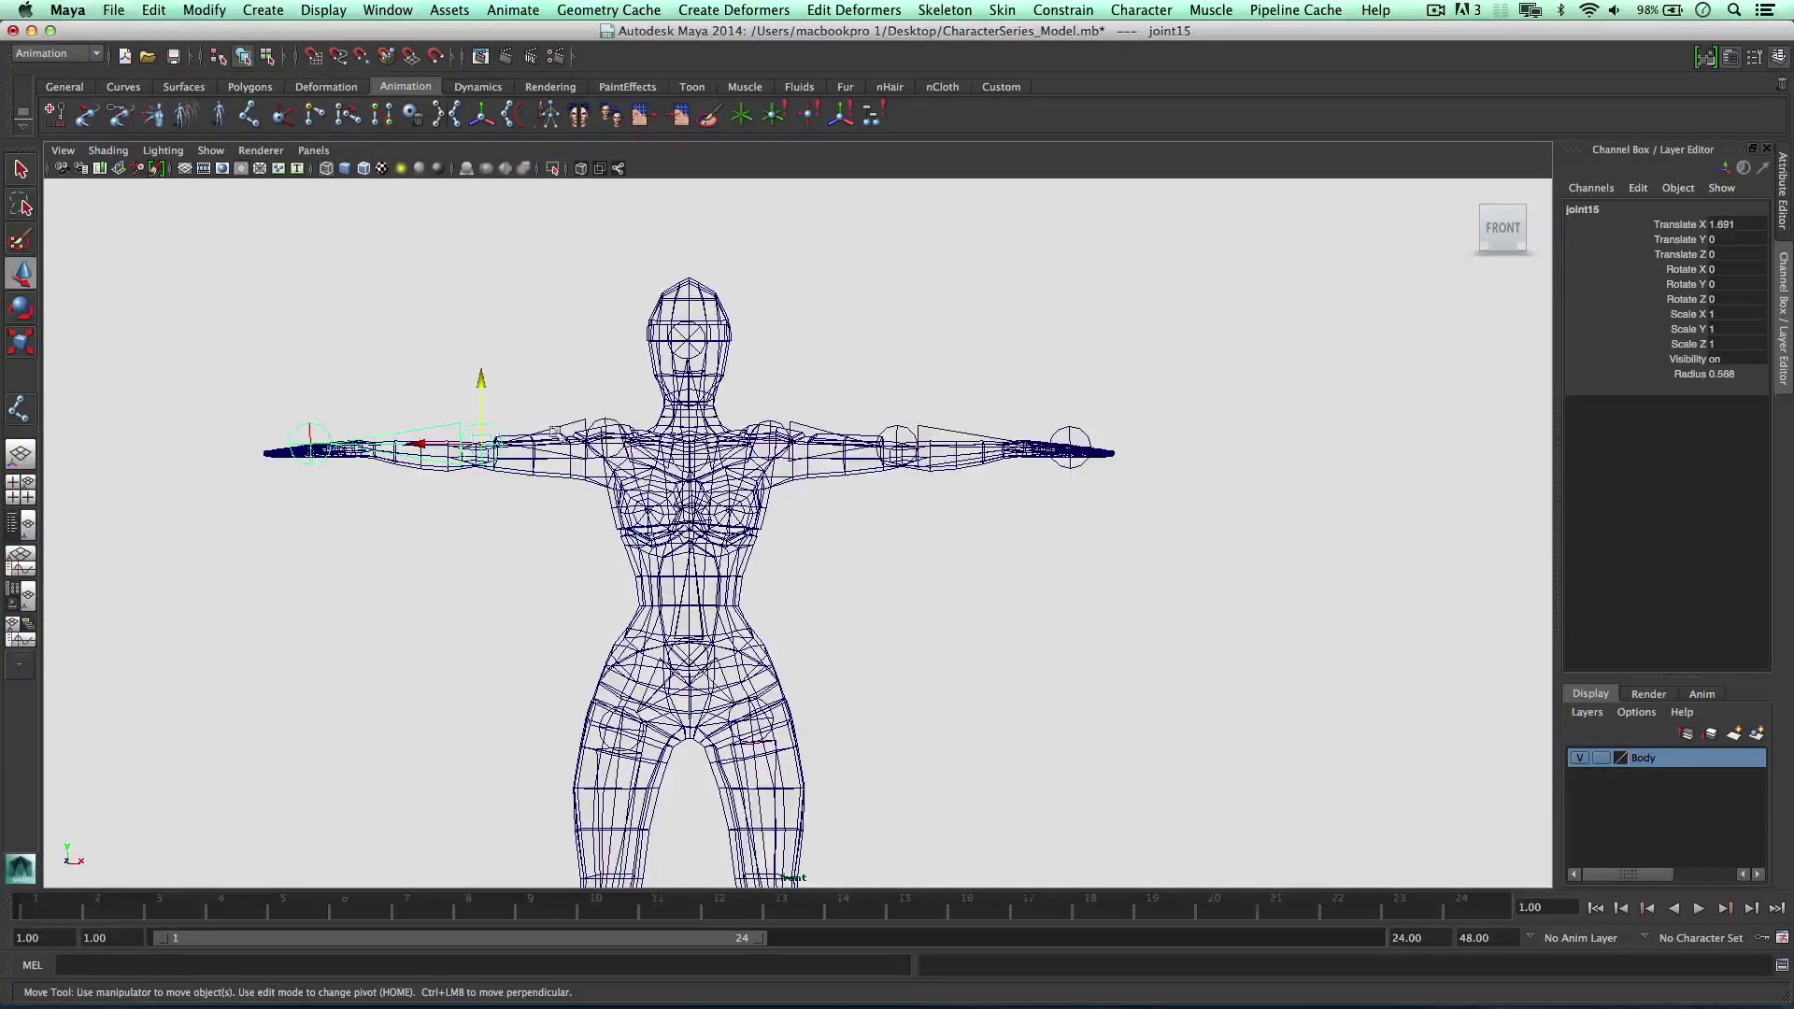
left_click(895, 437)
left_click_drag(897, 389, 899, 392)
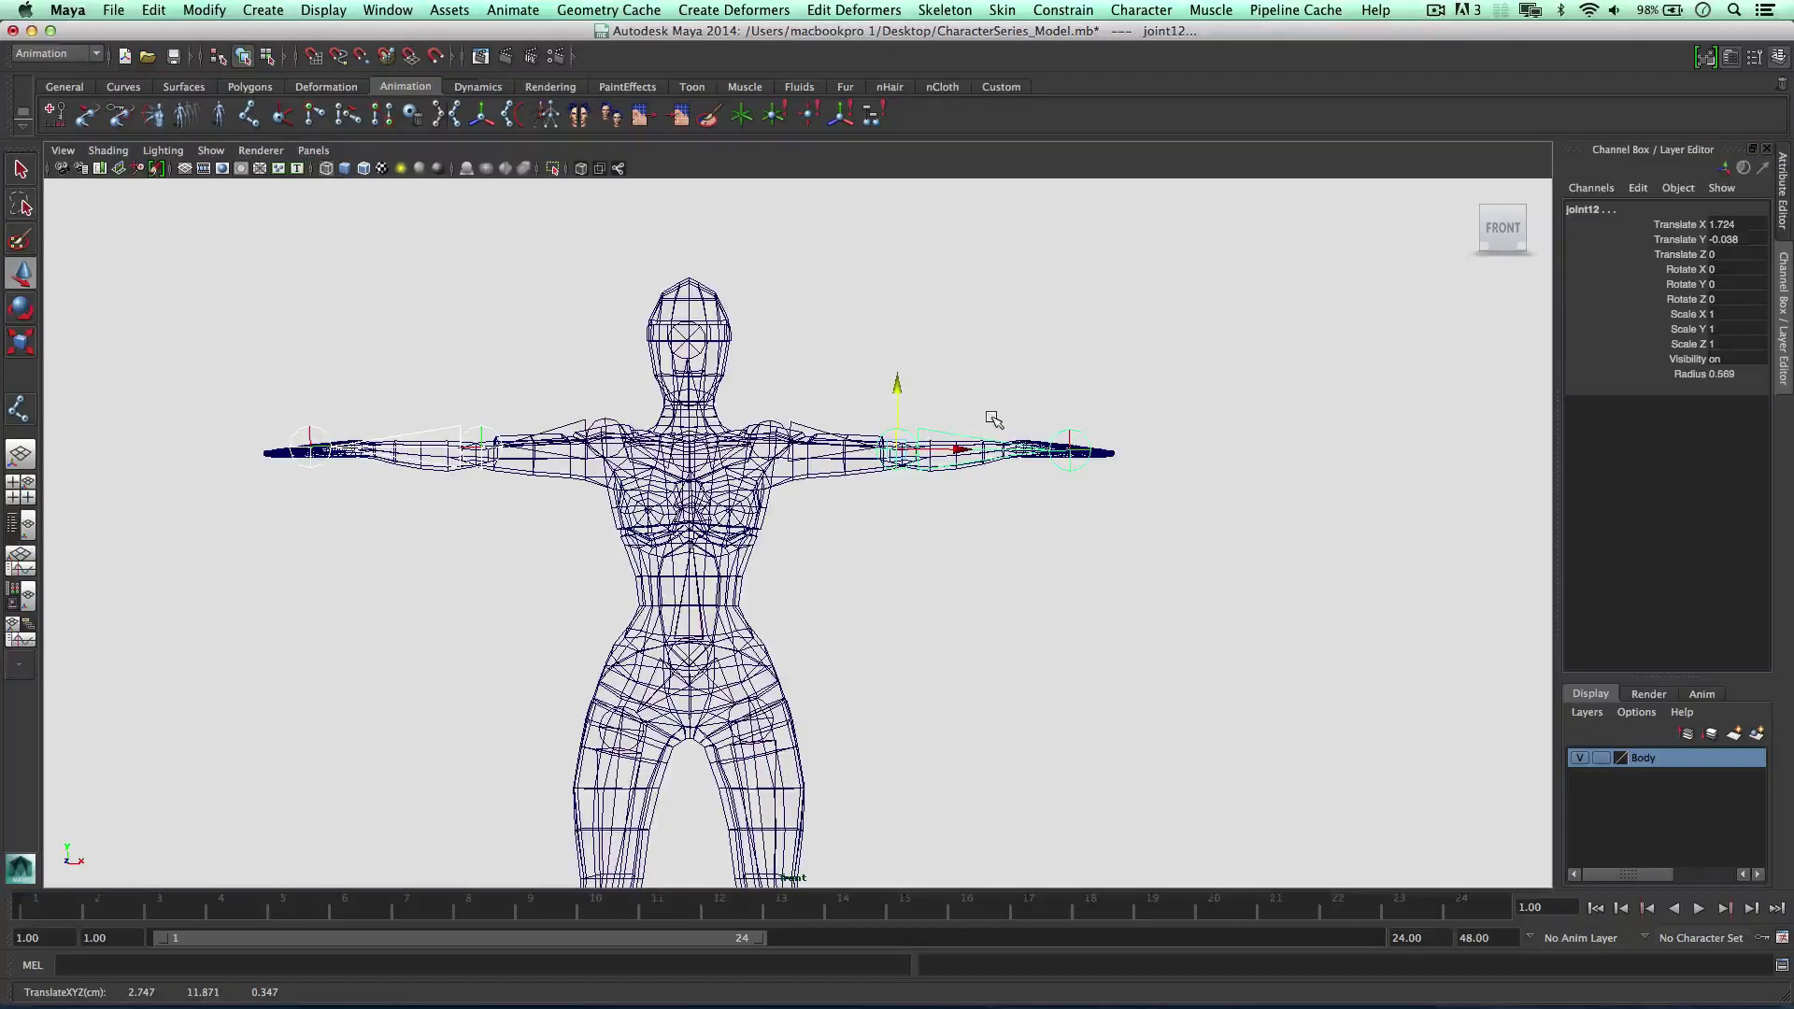
Select both wrist joints and lower them into the wrists in the front view, to Translate Y -0.063
left_click(1068, 444)
left_click(316, 433)
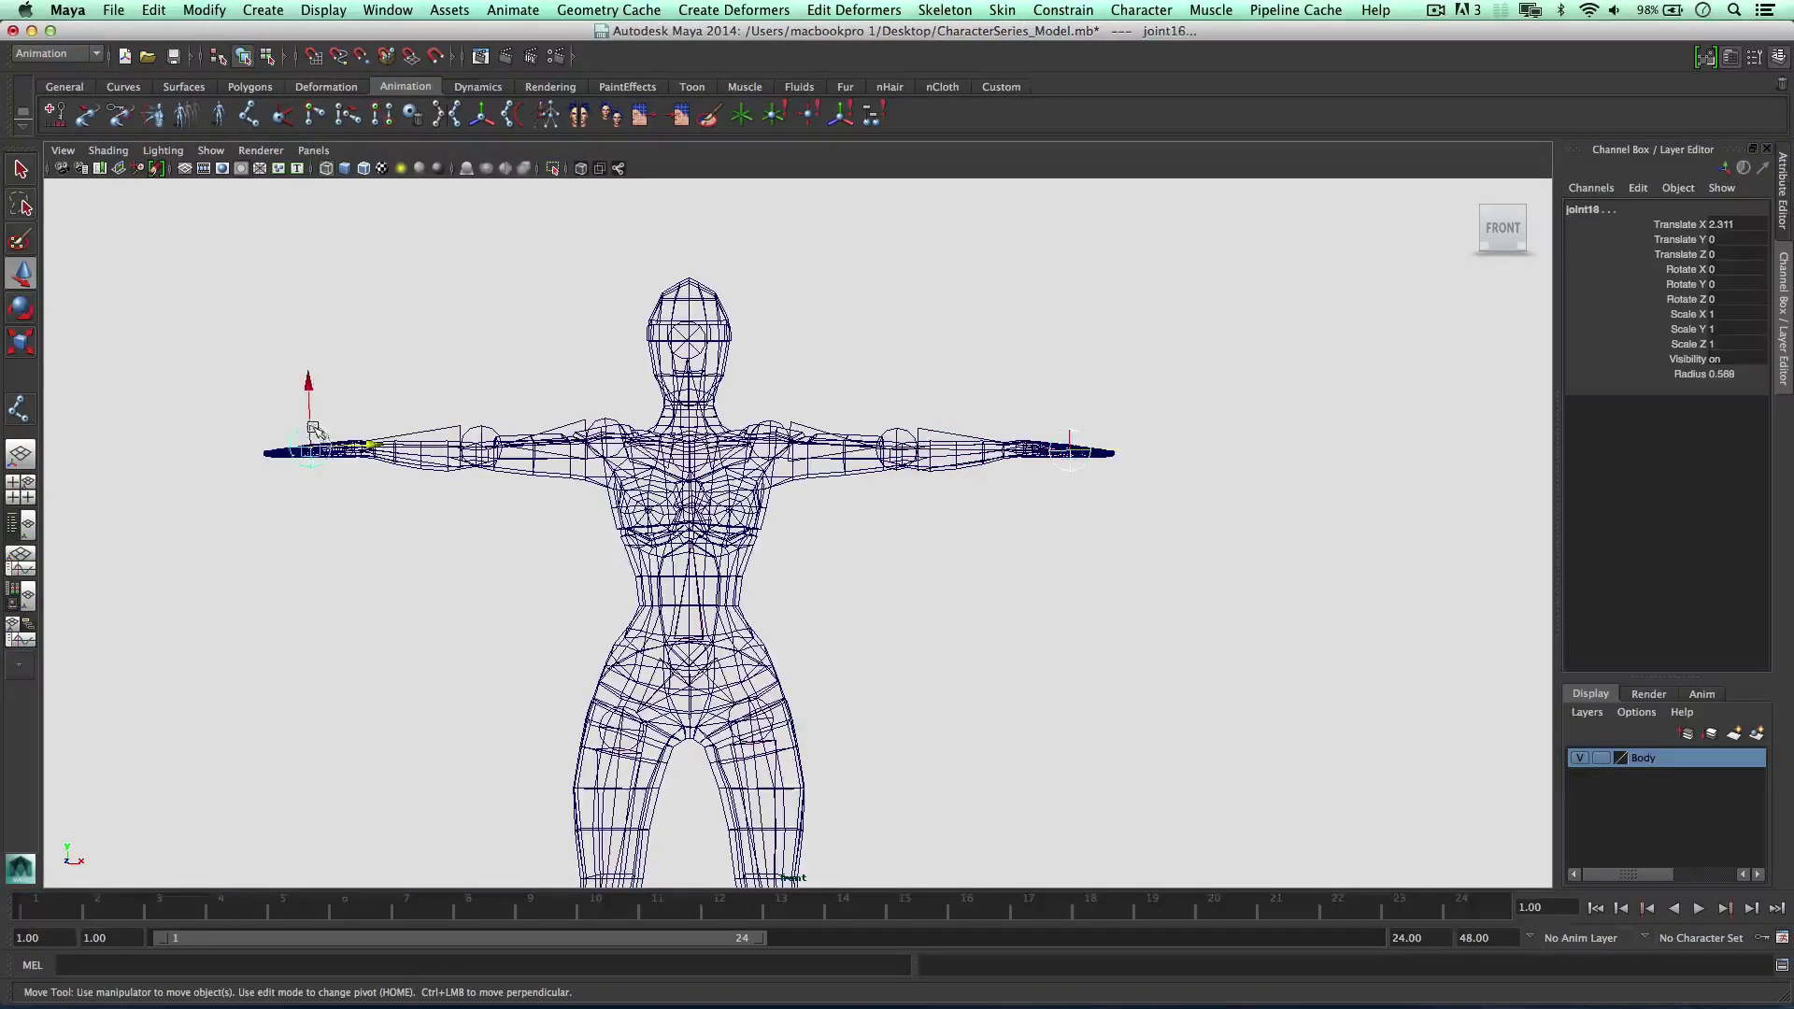
left_click_drag(309, 381, 308, 390)
Shift each elbow joint separately toward the character's back, to Translate Z 0.063 on the positive-X arm and -0.058 on the negative-X arm
key("space")
key("space")
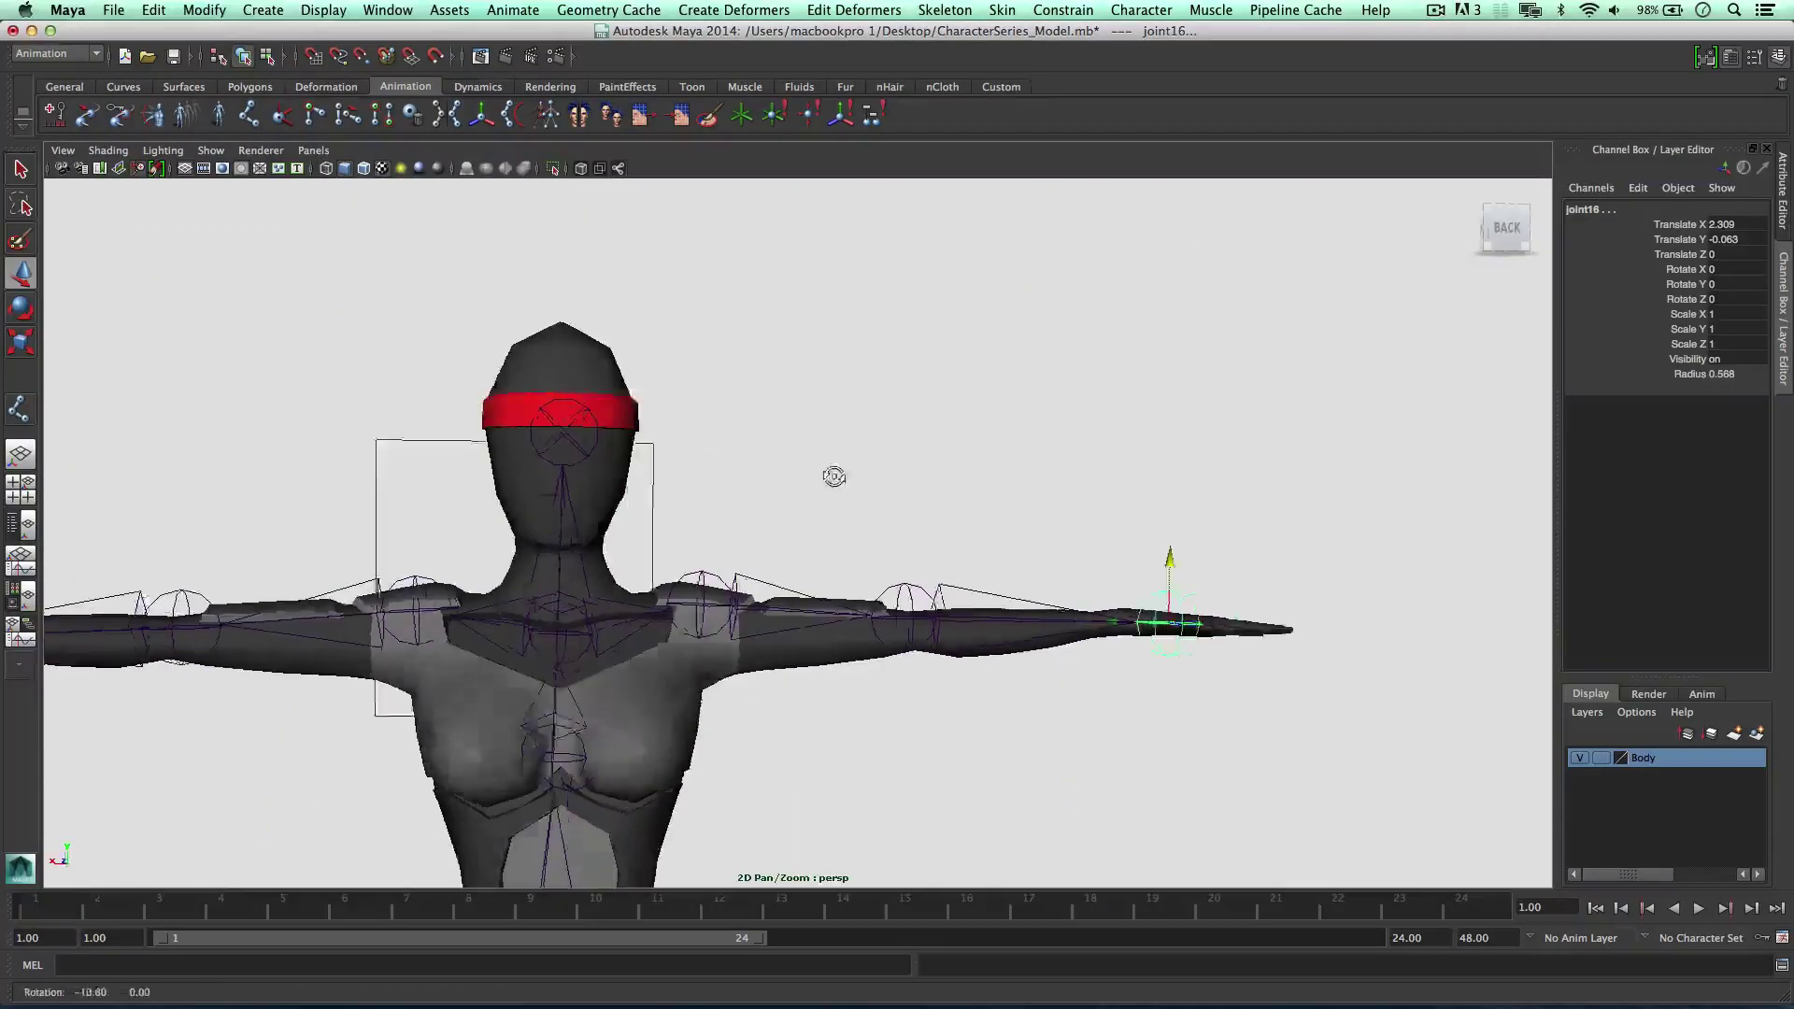
left_click_drag(844, 477, 835, 558, "alt")
left_click(807, 573)
middle_click_drag(807, 572, 858, 487, "alt")
left_click(858, 487)
right_click_drag(858, 487, 654, 598, "alt")
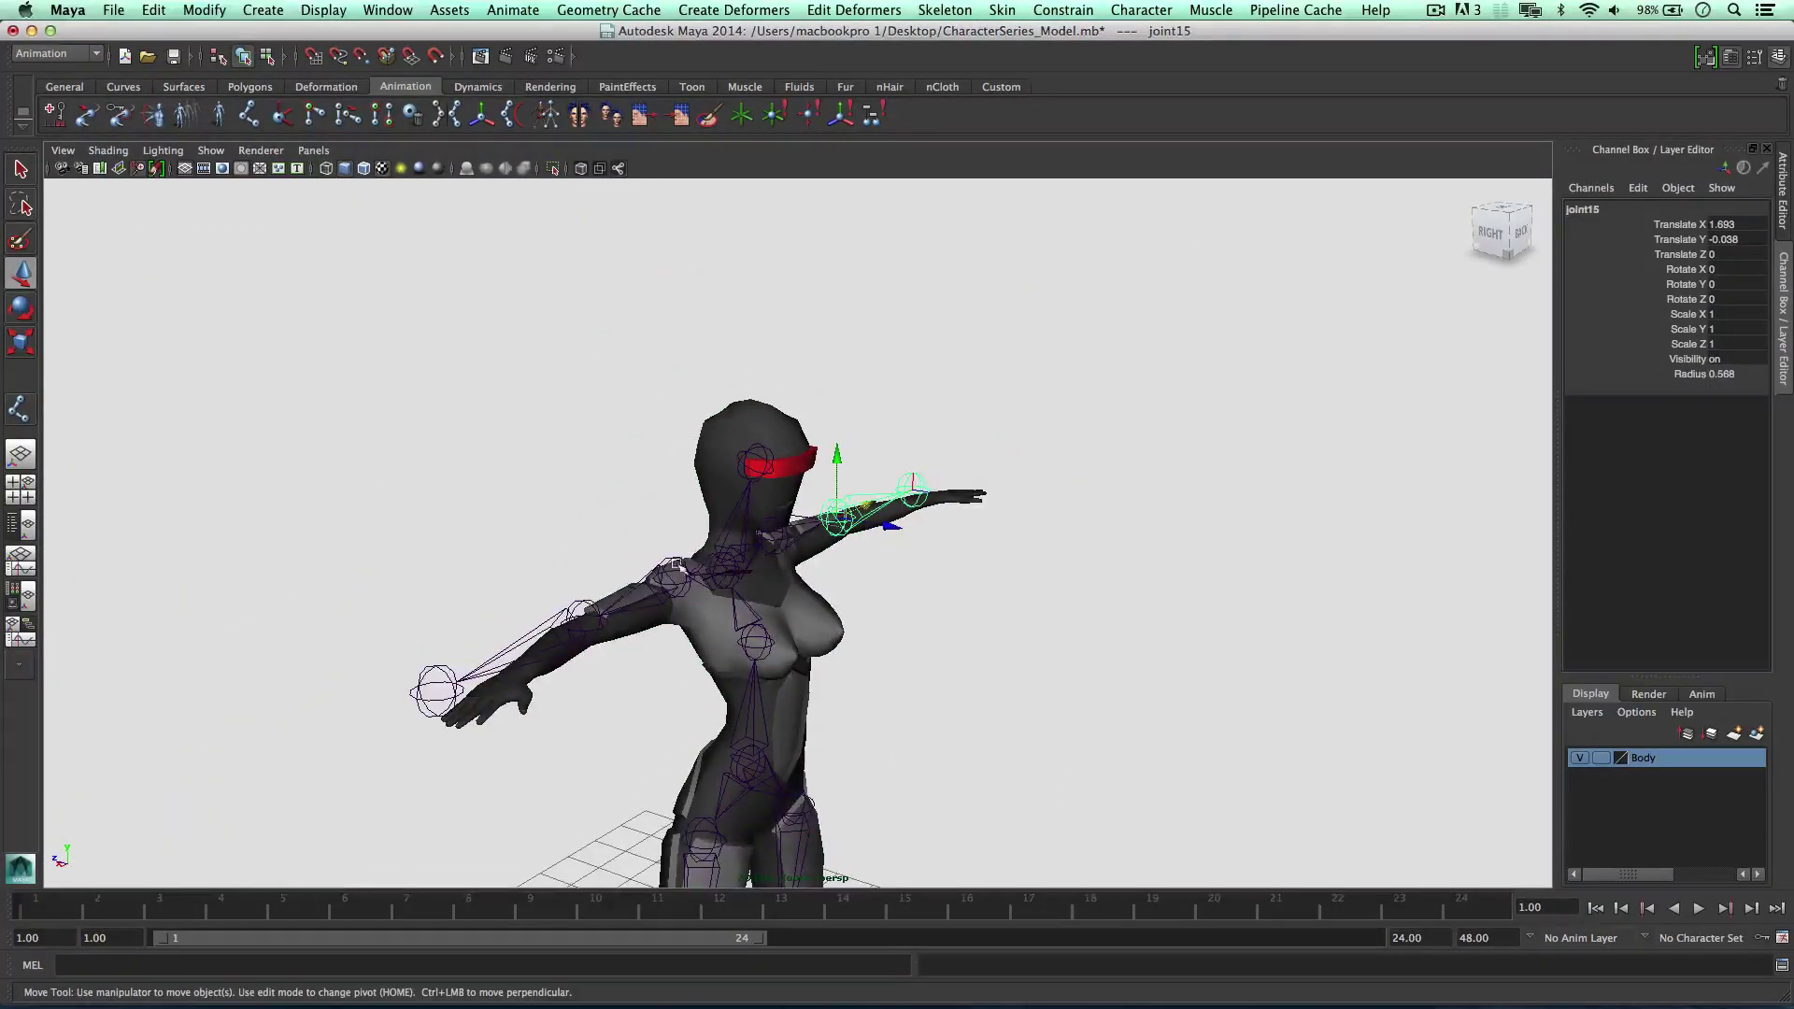
left_click(561, 609, "shift")
mouse_move(564, 609)
left_mouse_down("alt")
mouse_move(608, 624)
mouse_move(583, 626)
left_mouse_up("alt")
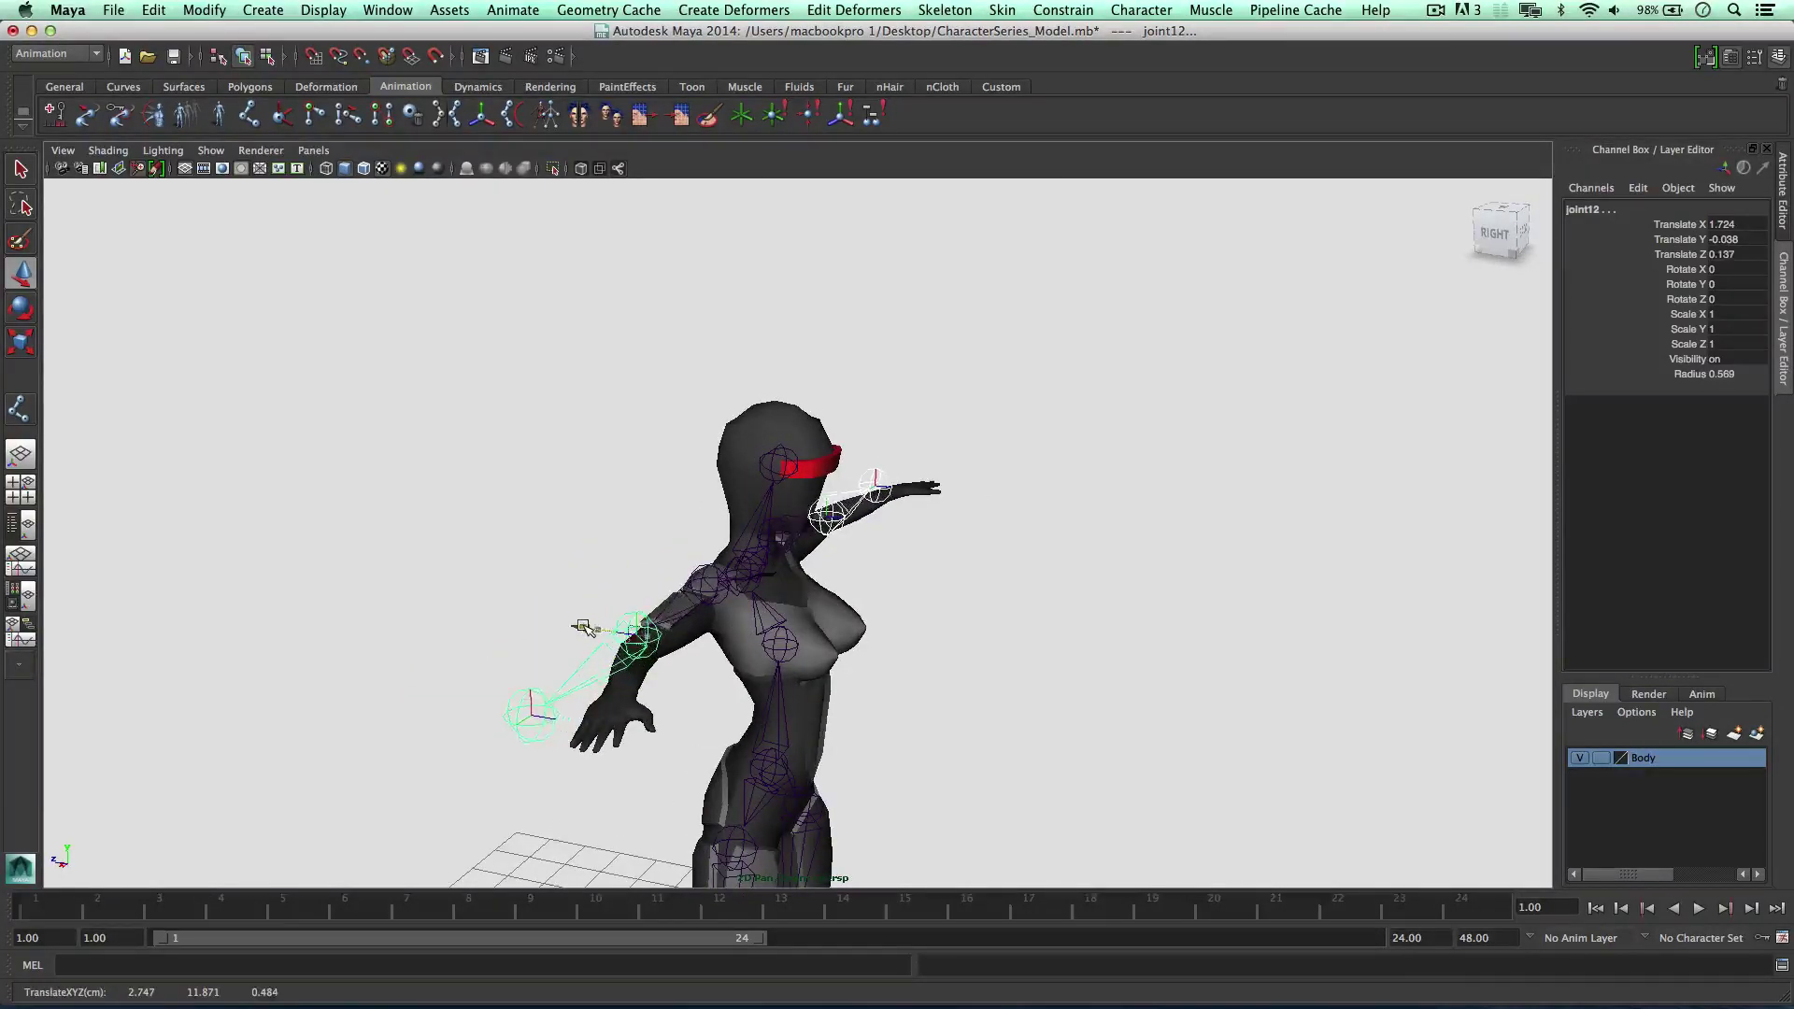
key("ctrl+z")
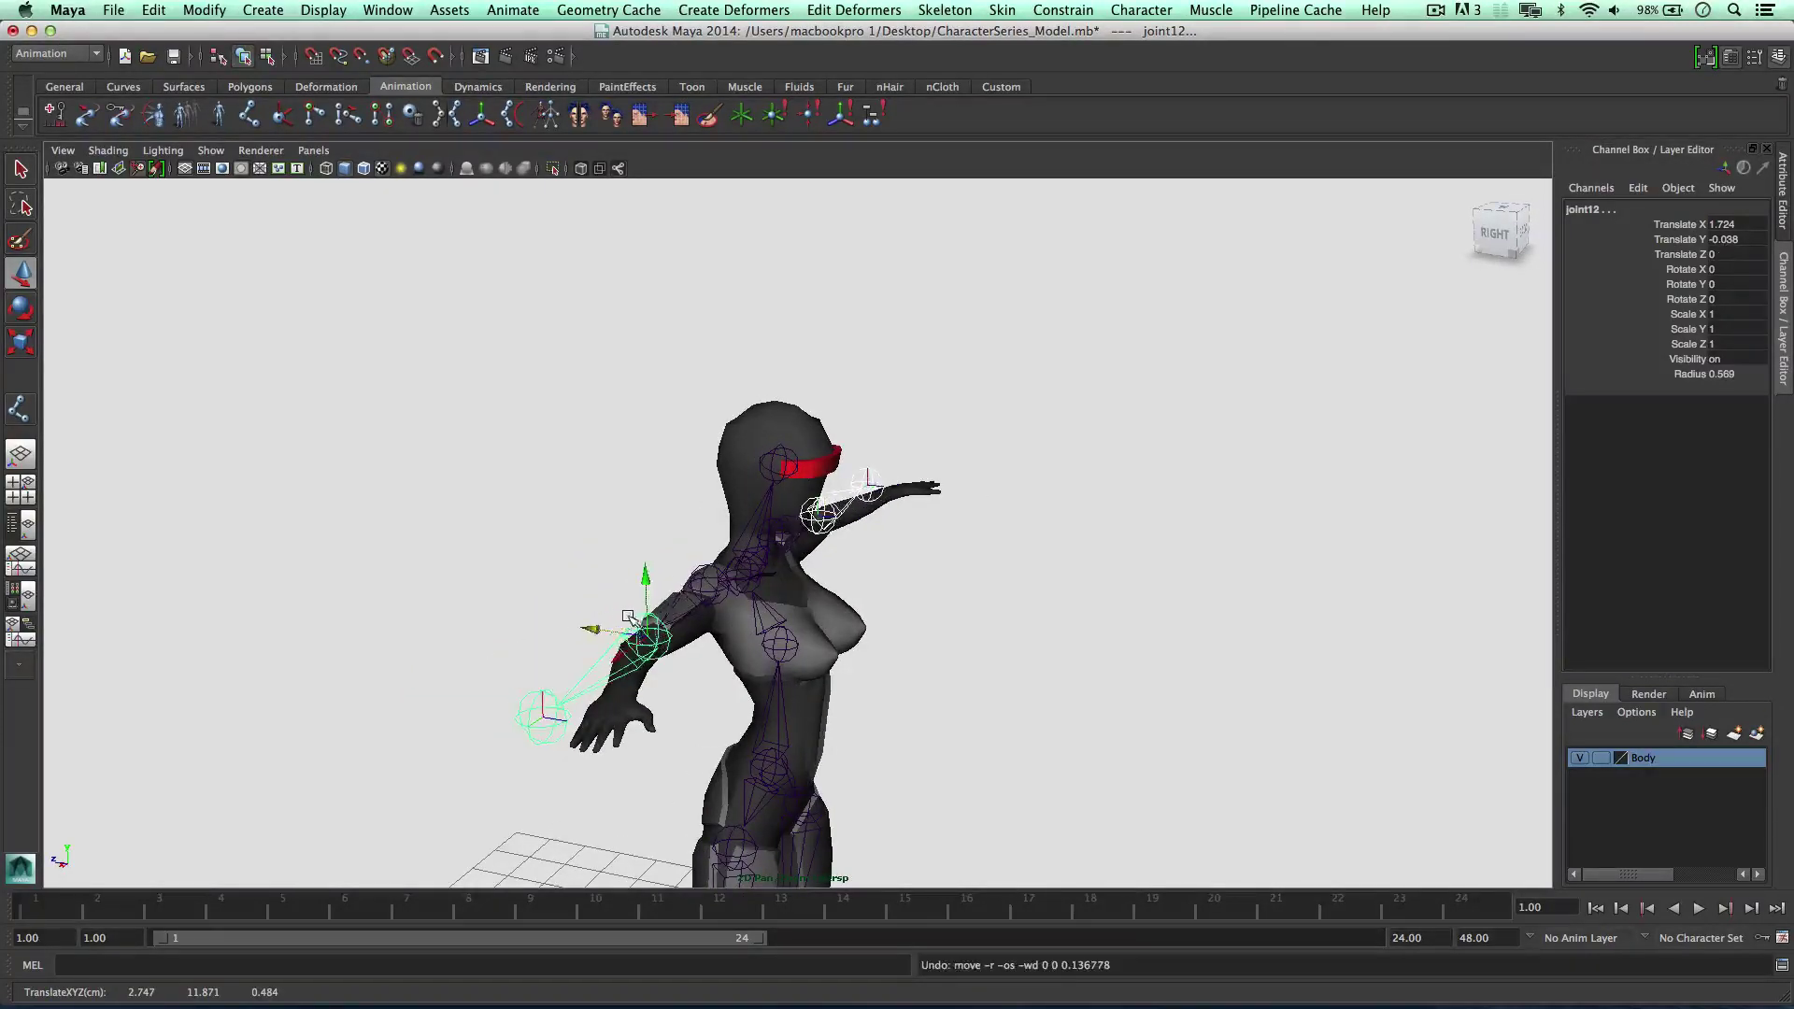
left_click(817, 520, "shift")
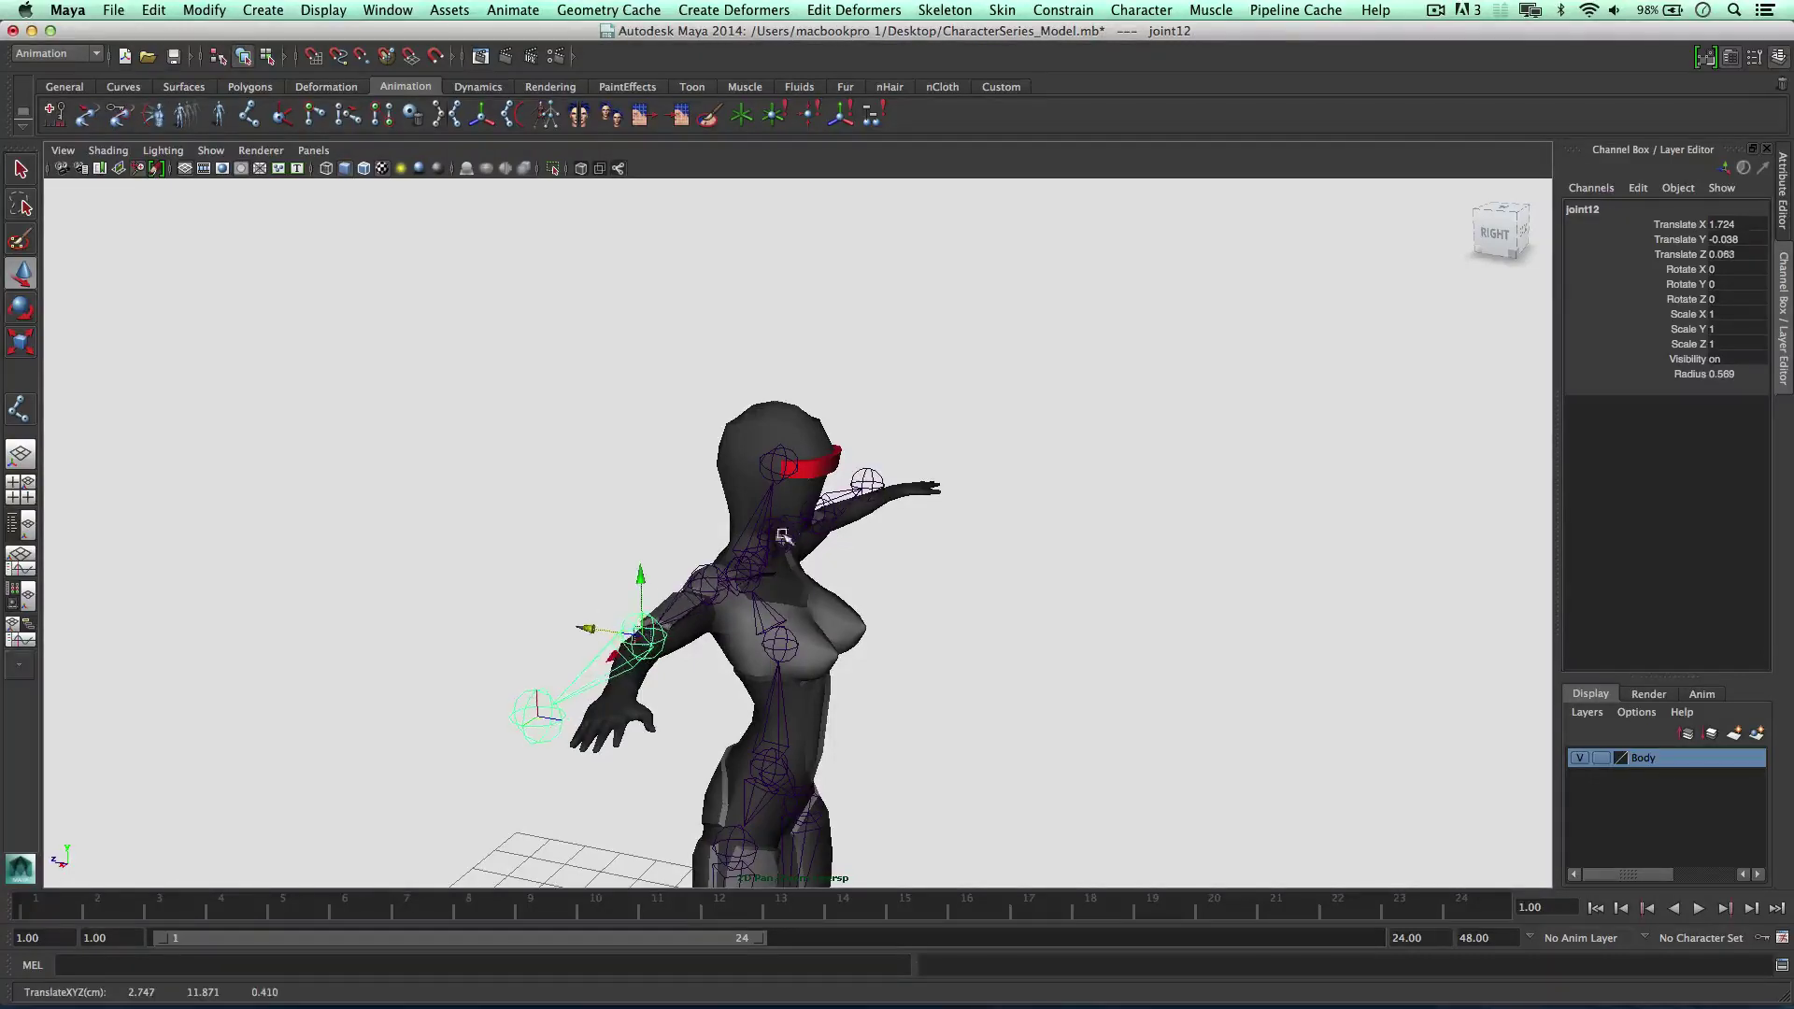
left_click(836, 510)
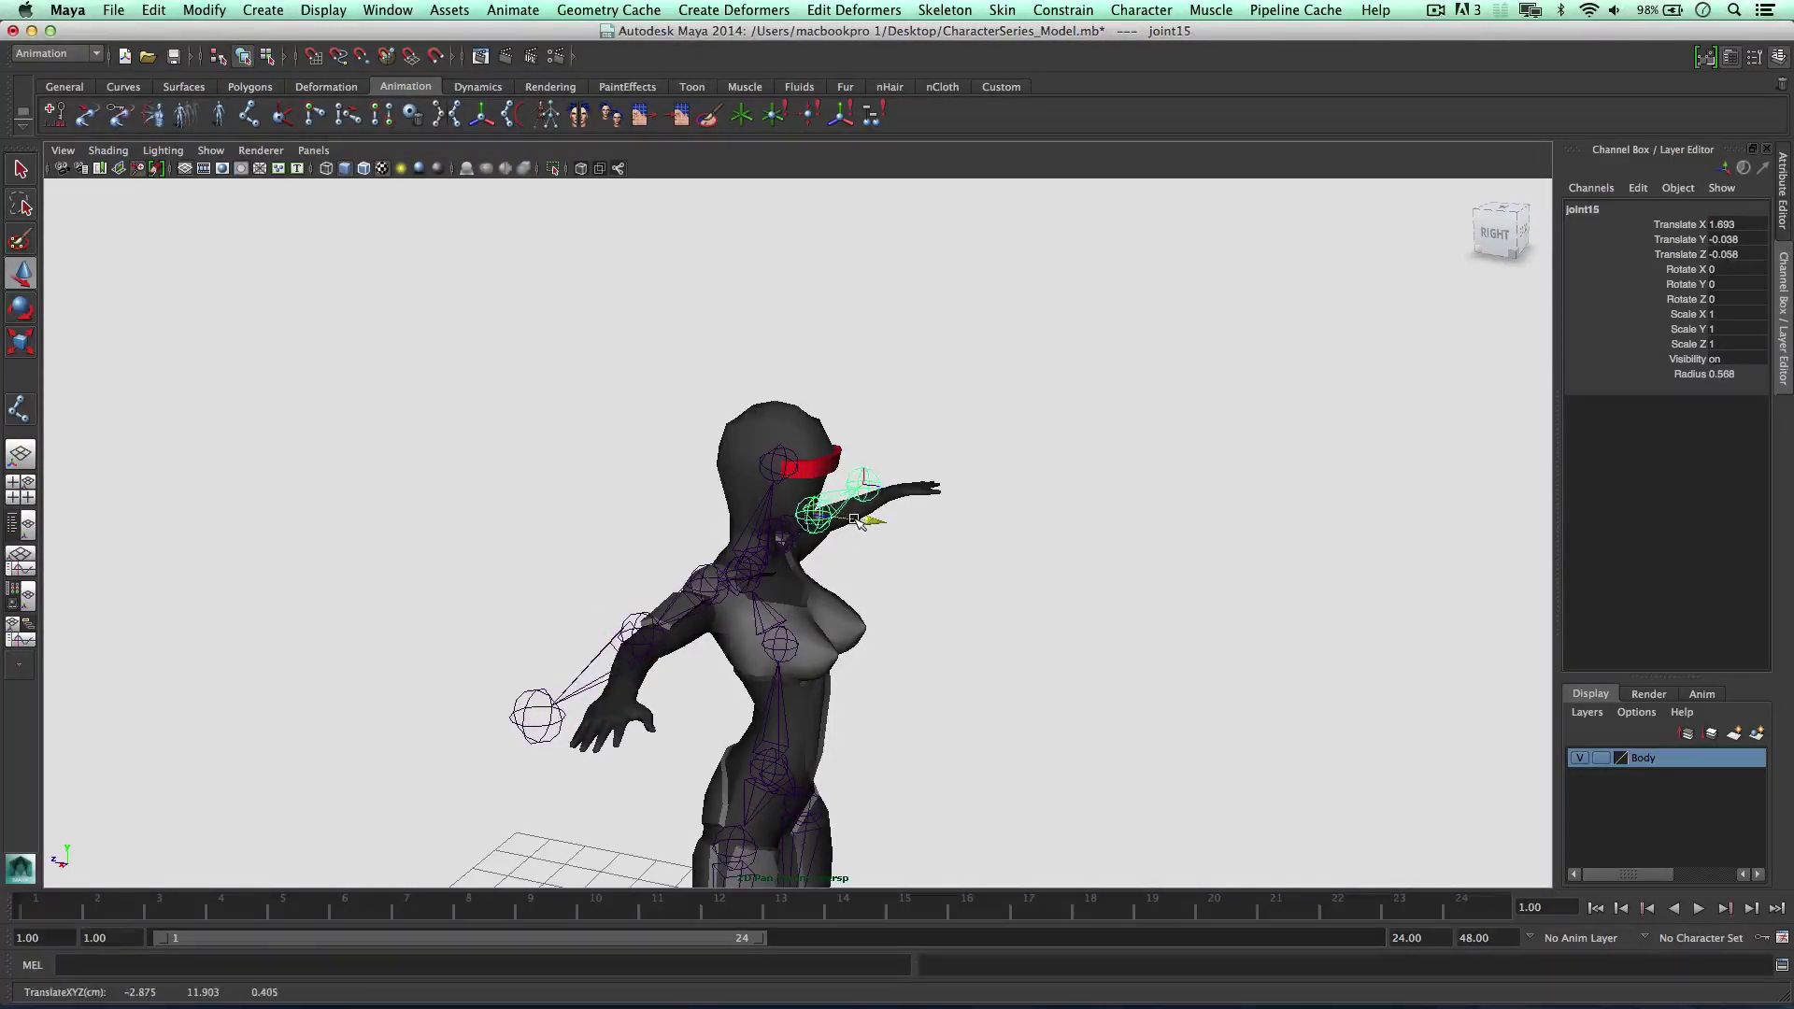
Select both wrist joints and move them forward into the wrists, with Translate Z at about -0.415
left_click(864, 486)
left_click(553, 705, "shift")
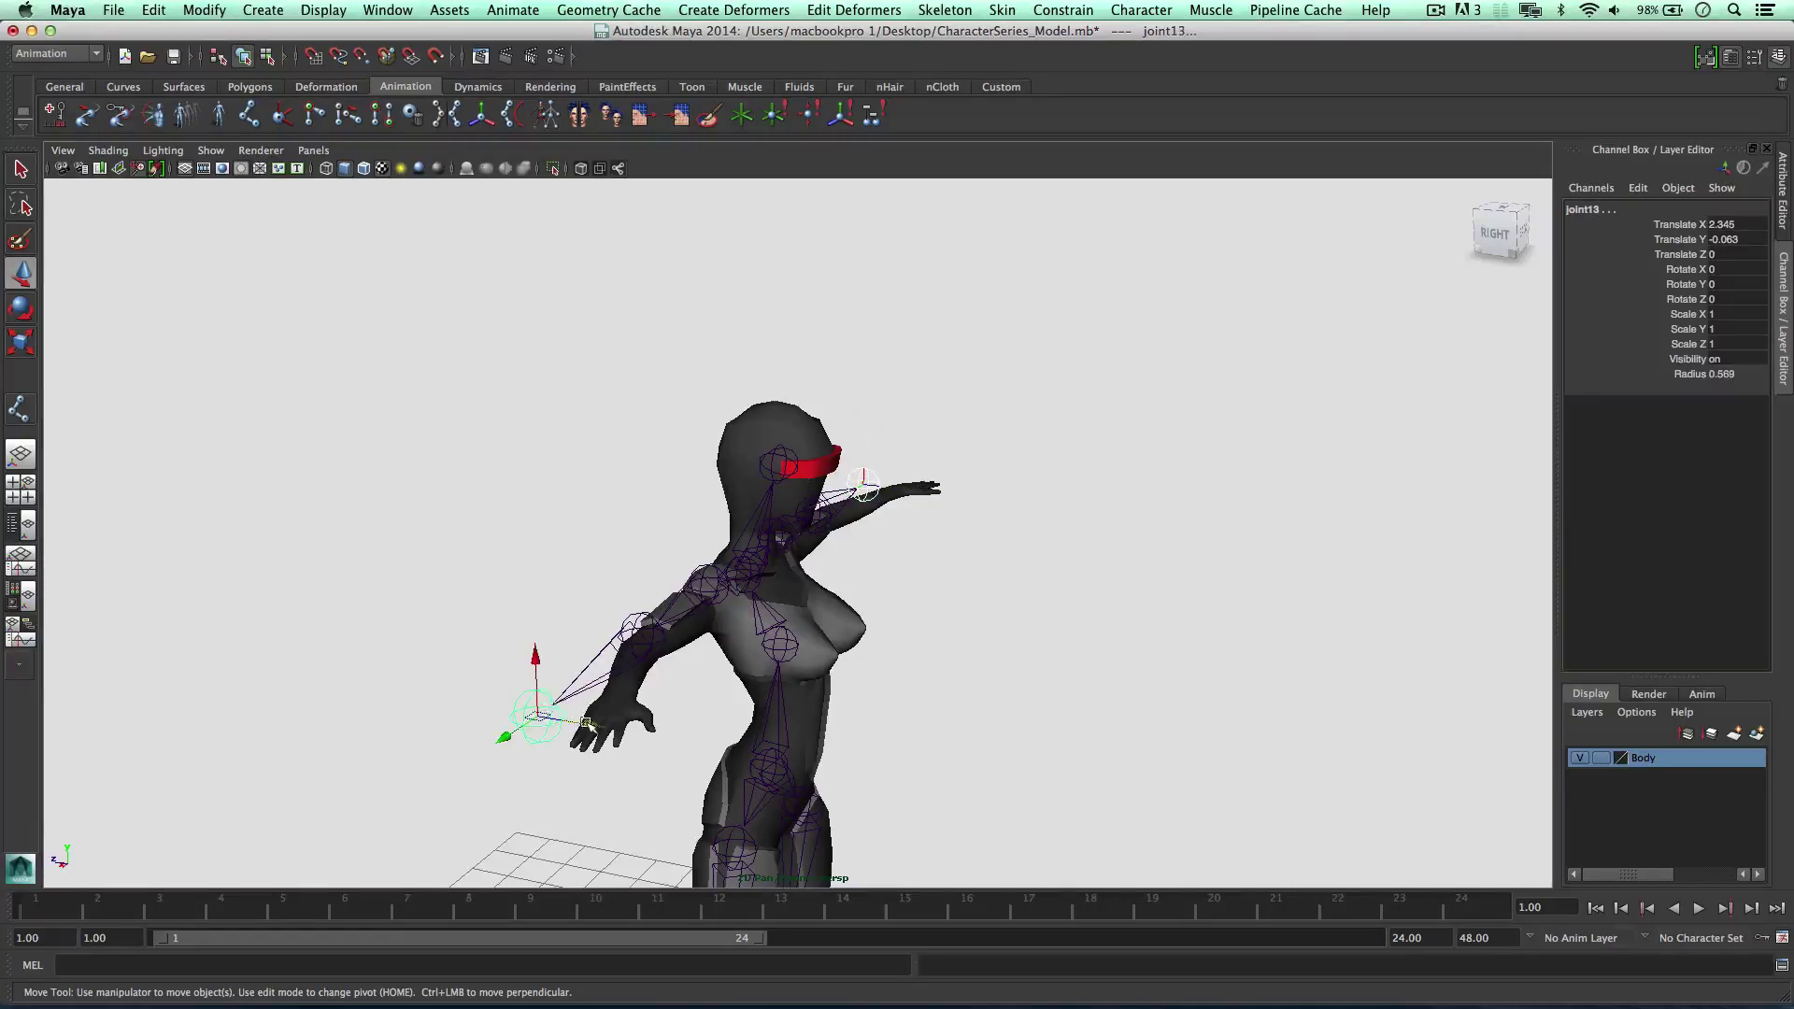
left_click_drag(588, 727, 624, 738)
left_click_drag(778, 613, 651, 579, "alt")
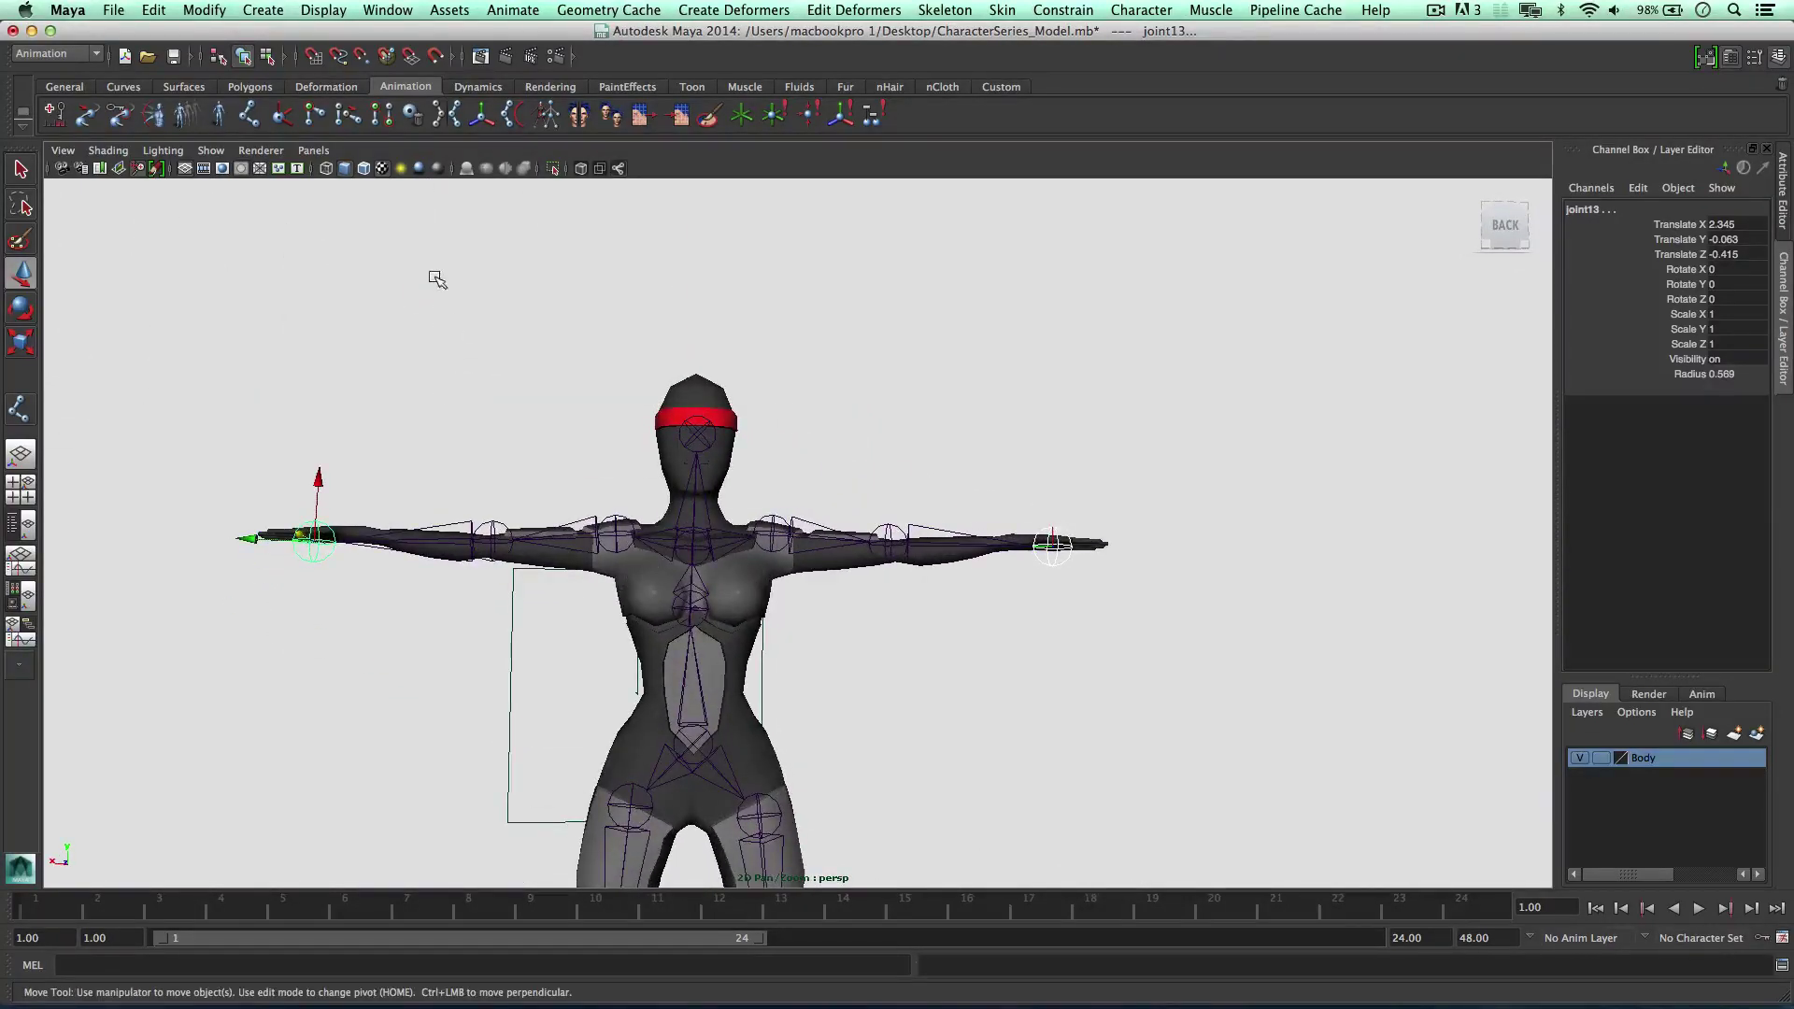
left_click_drag(452, 672, 618, 513, "alt")
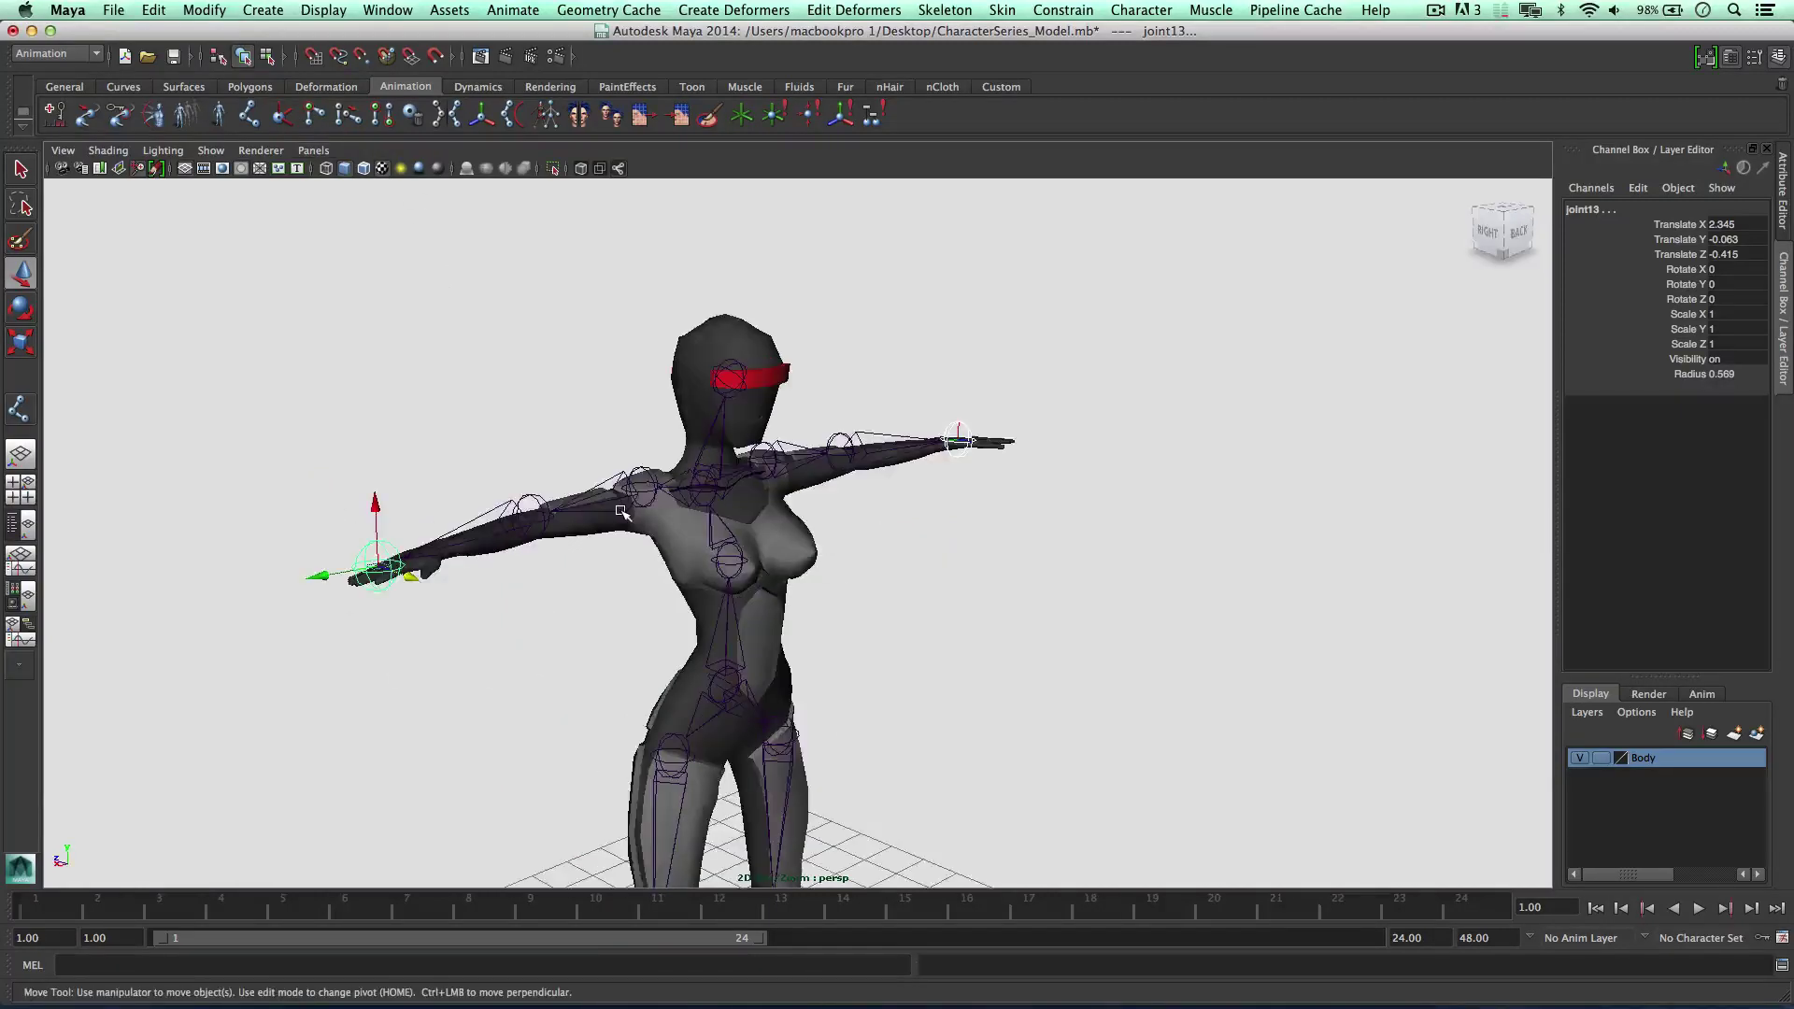
left_click(543, 594)
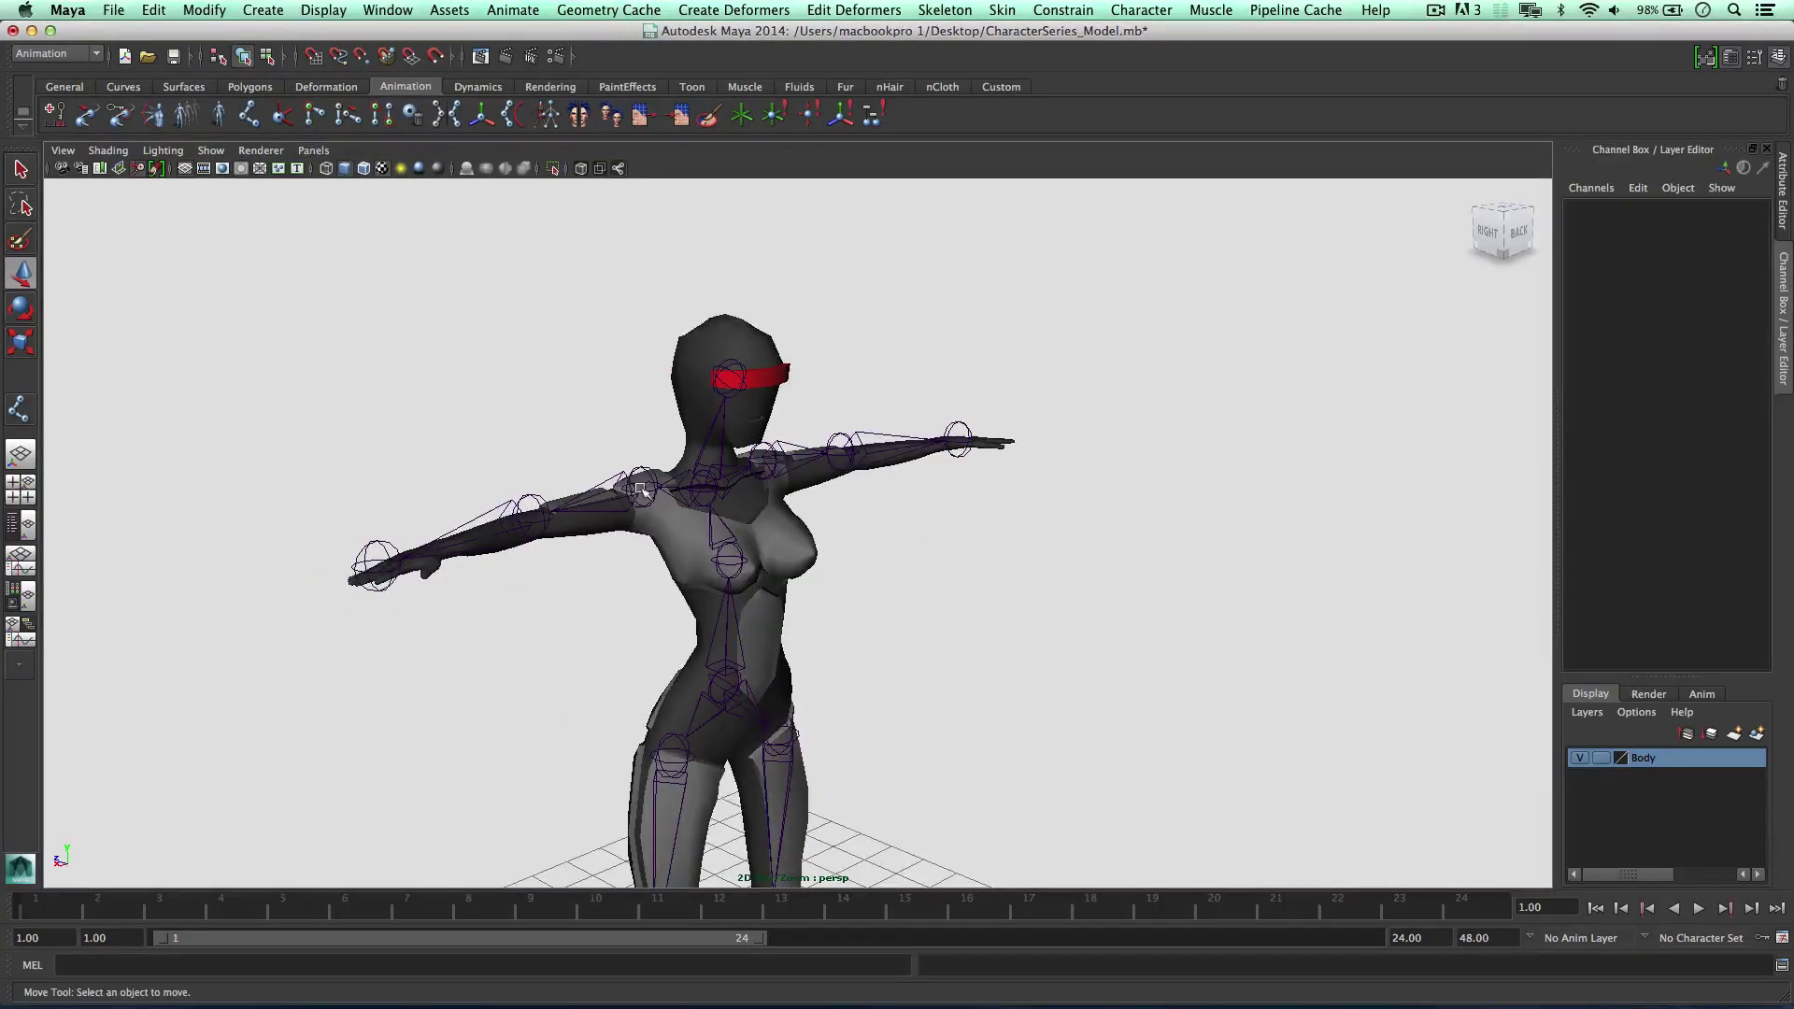
Create an IK handle on the positive-X arm from the shoulder joint to the wrist joint
left_click_drag(647, 504, 565, 481, "alt")
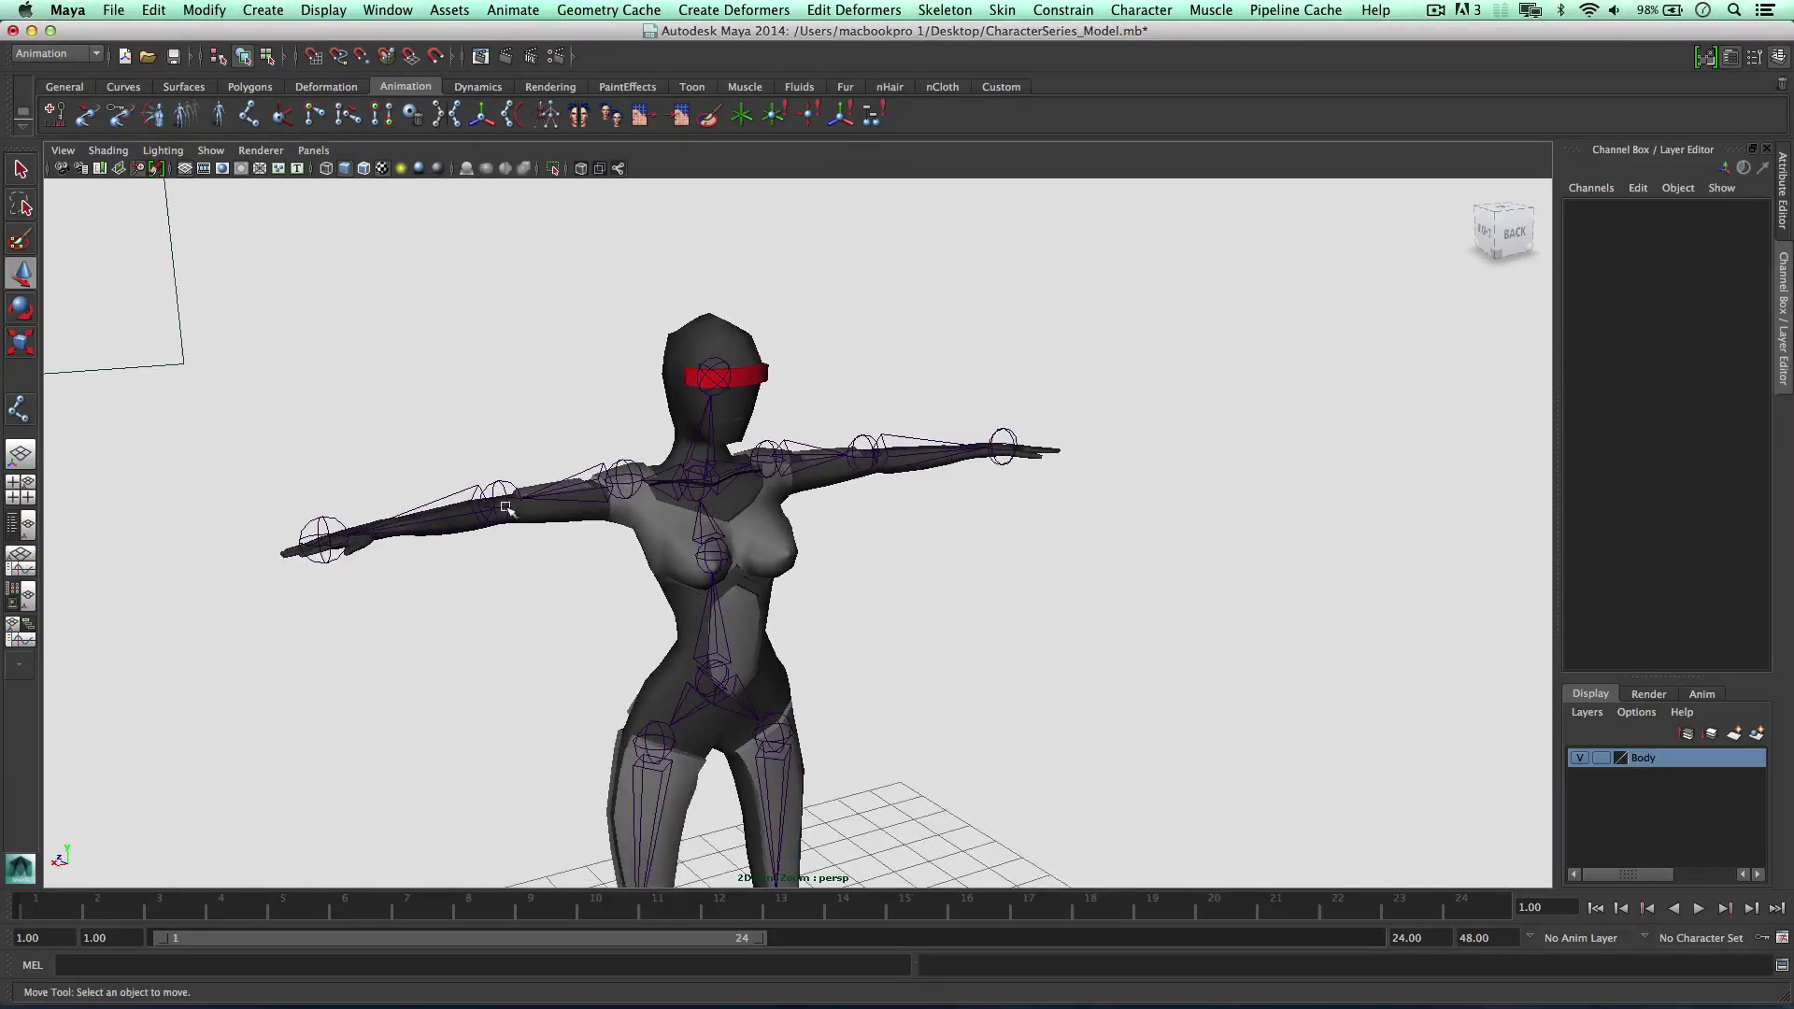
left_click(280, 115)
left_click(624, 479)
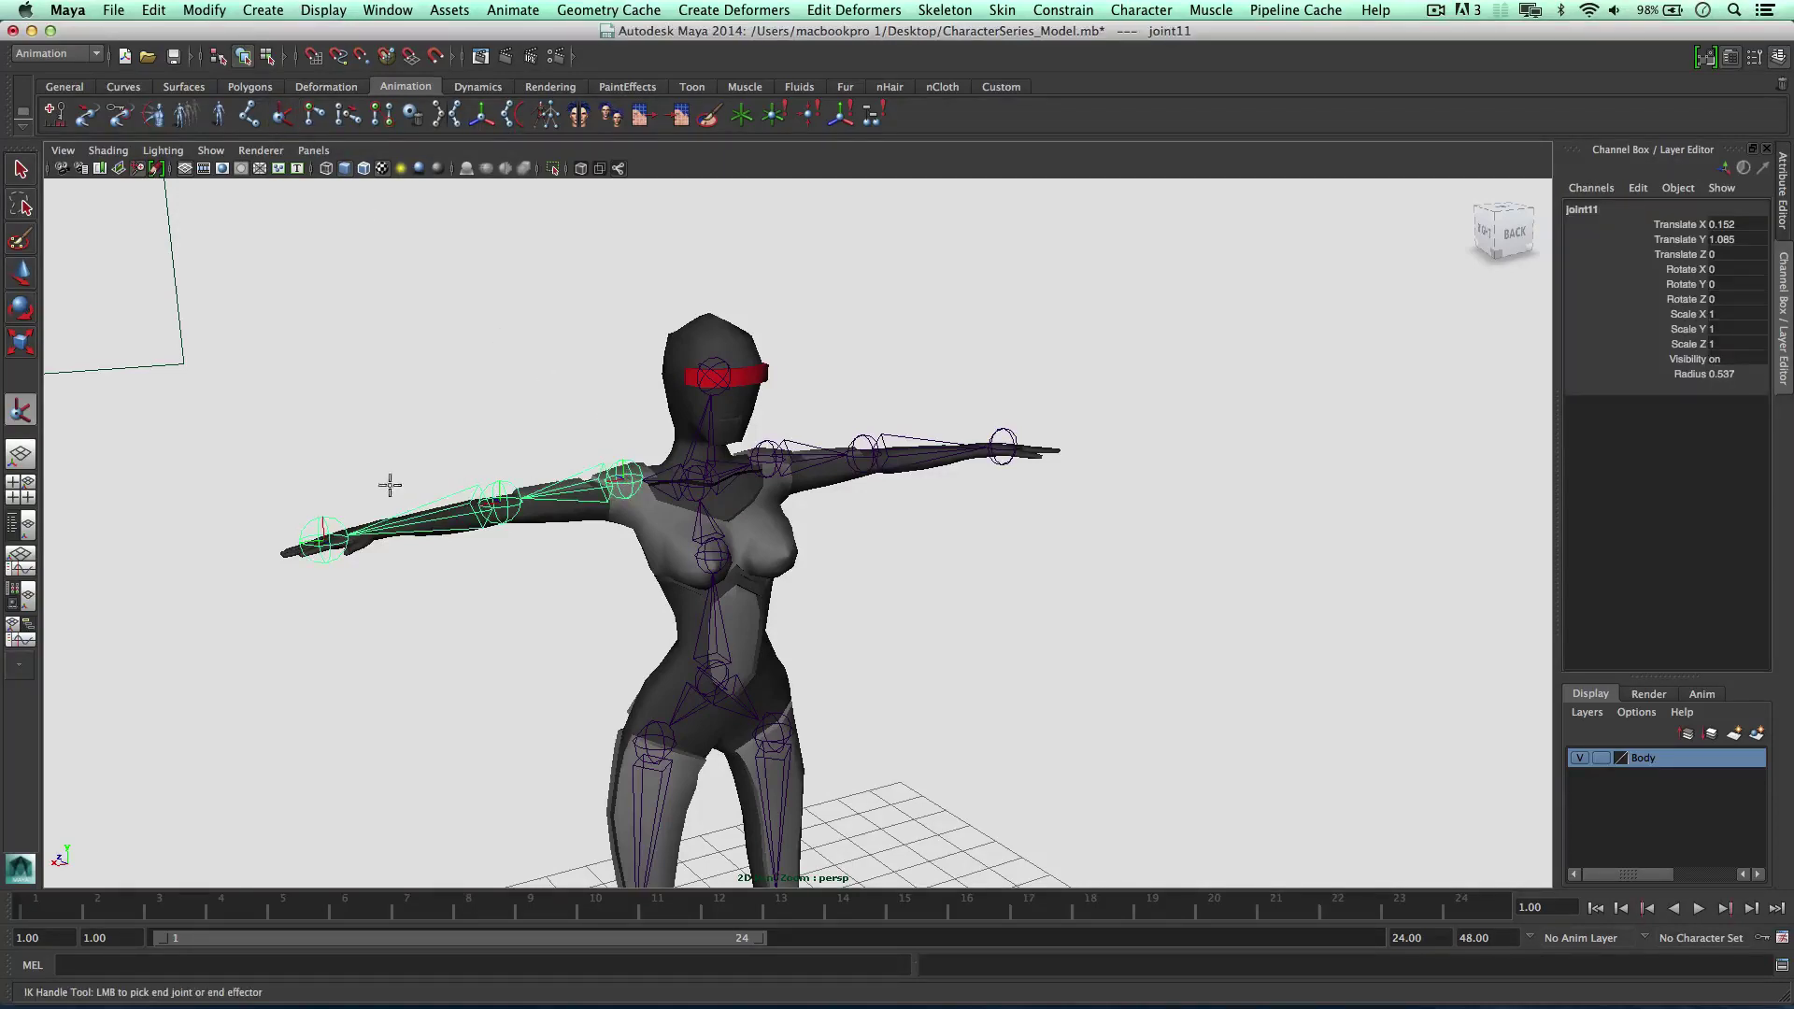
left_click(321, 533)
Test the positive-X arm's bend by moving its IK handle, and undo the test moves
left_click_drag(483, 562, 566, 561, "alt")
left_click_drag(385, 547, 495, 591)
key("super+z")
key("super+z")
Create an IK handle on the negative-X arm from the shoulder joint to the wrist joint
left_click_drag(763, 586, 630, 587, "alt")
key("y")
left_click(792, 455)
left_click(1068, 486)
Test the negative-X arm's bend by moving its IK handle, and undo the test moves
key("w")
left_click_drag(1109, 507, 995, 554, "alt")
key("super+z")
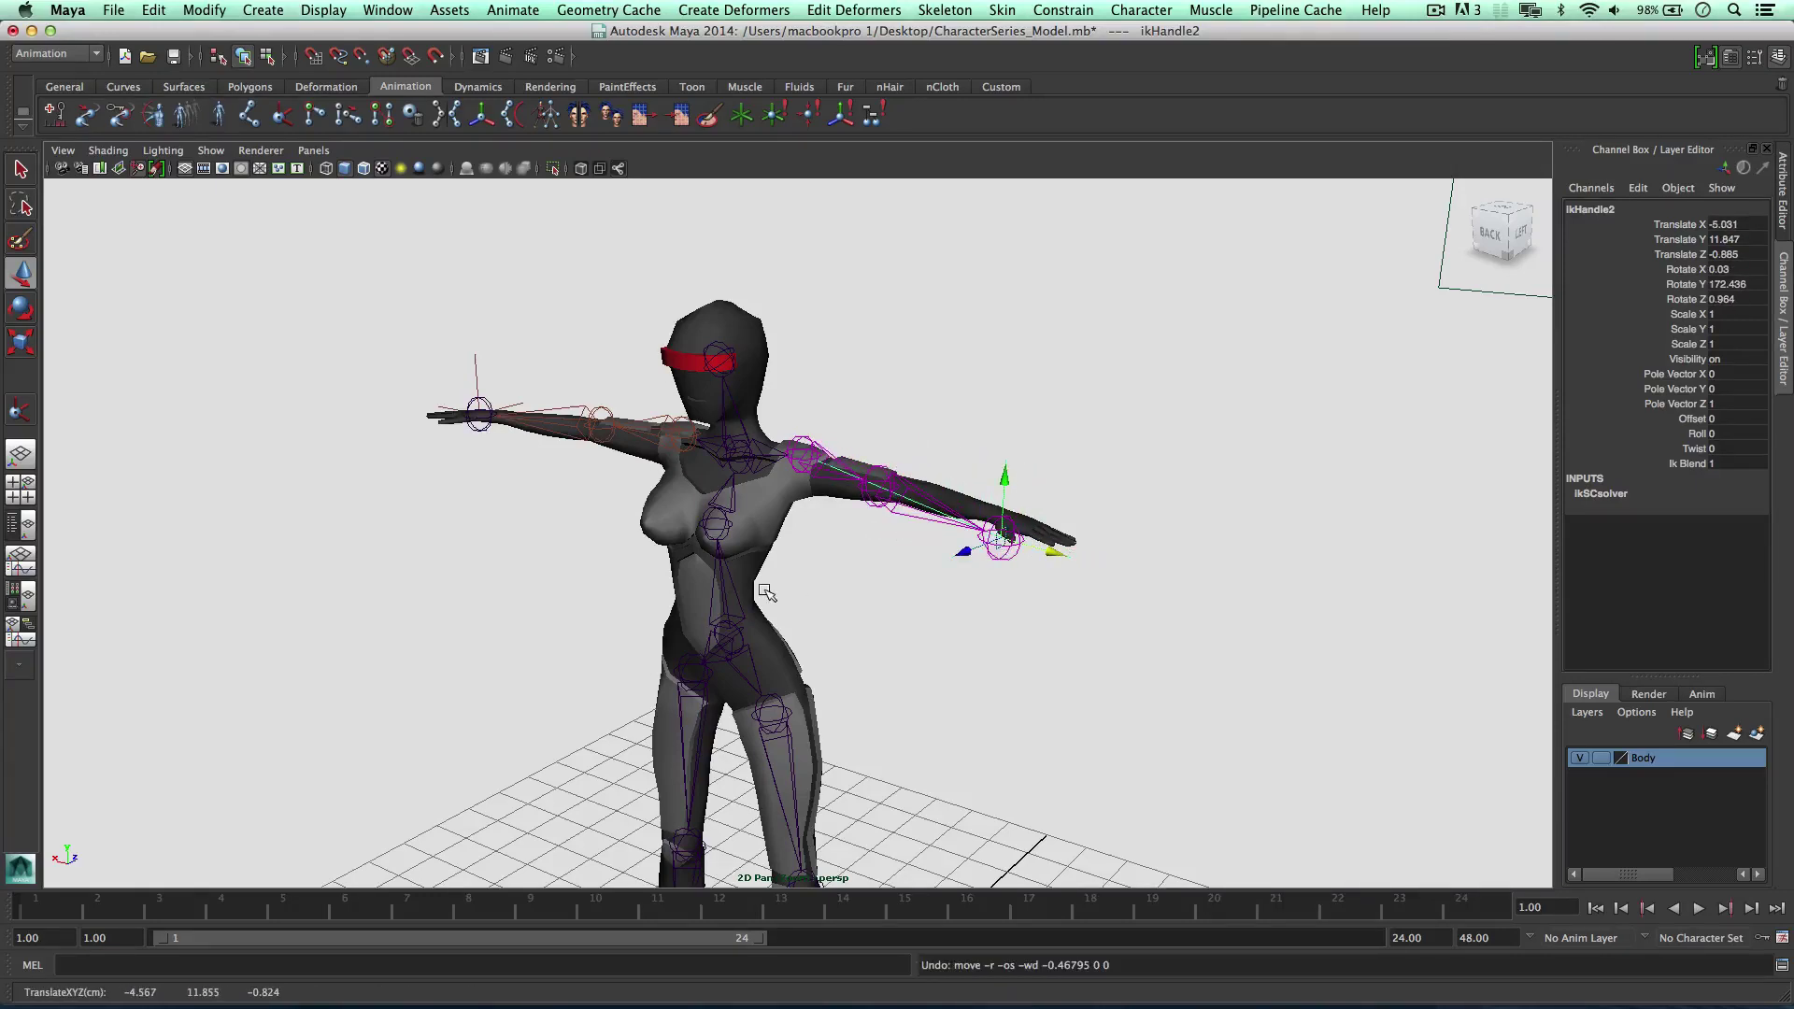
key("super+z")
Select both knee joints and shift them slightly toward the character's front, with the negative-X knee at Translate Z -0.228
left_click_drag(766, 593, 1065, 591, "alt")
middle_click_drag(868, 632, 849, 220, "alt")
left_click_drag(815, 484, 897, 481, "alt")
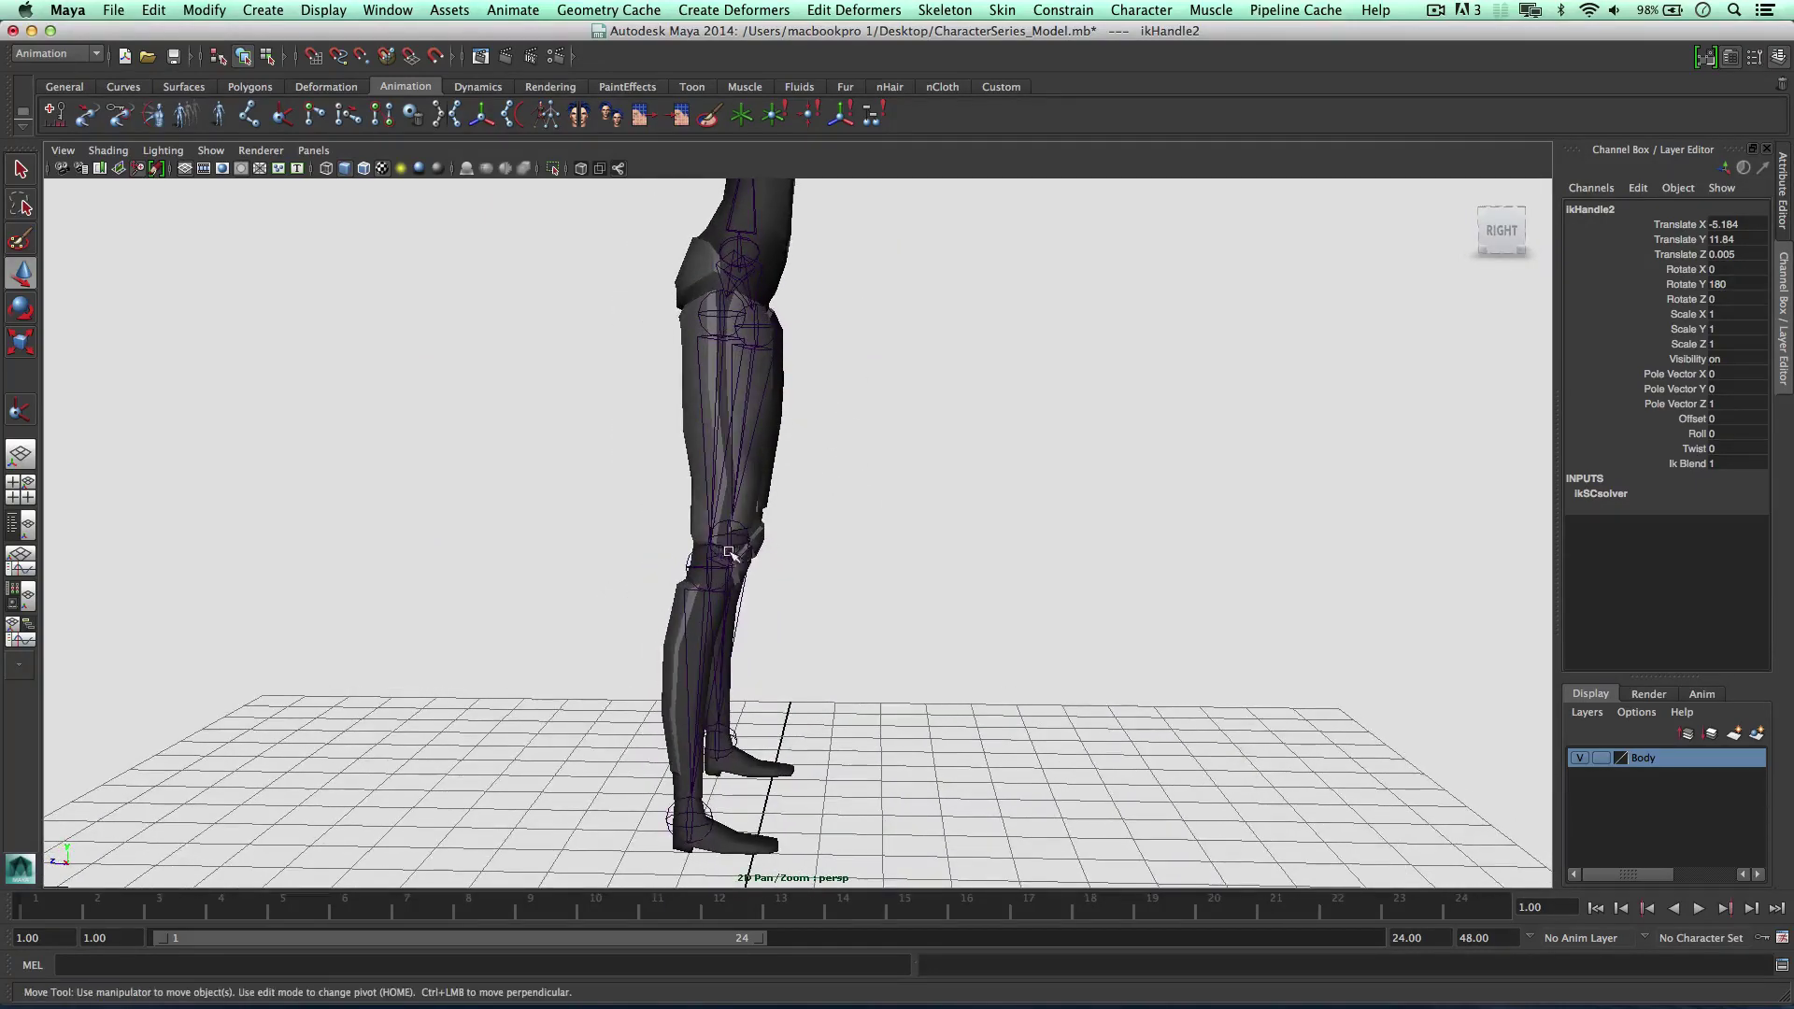
scroll(752, 558, "down", 2)
key("space")
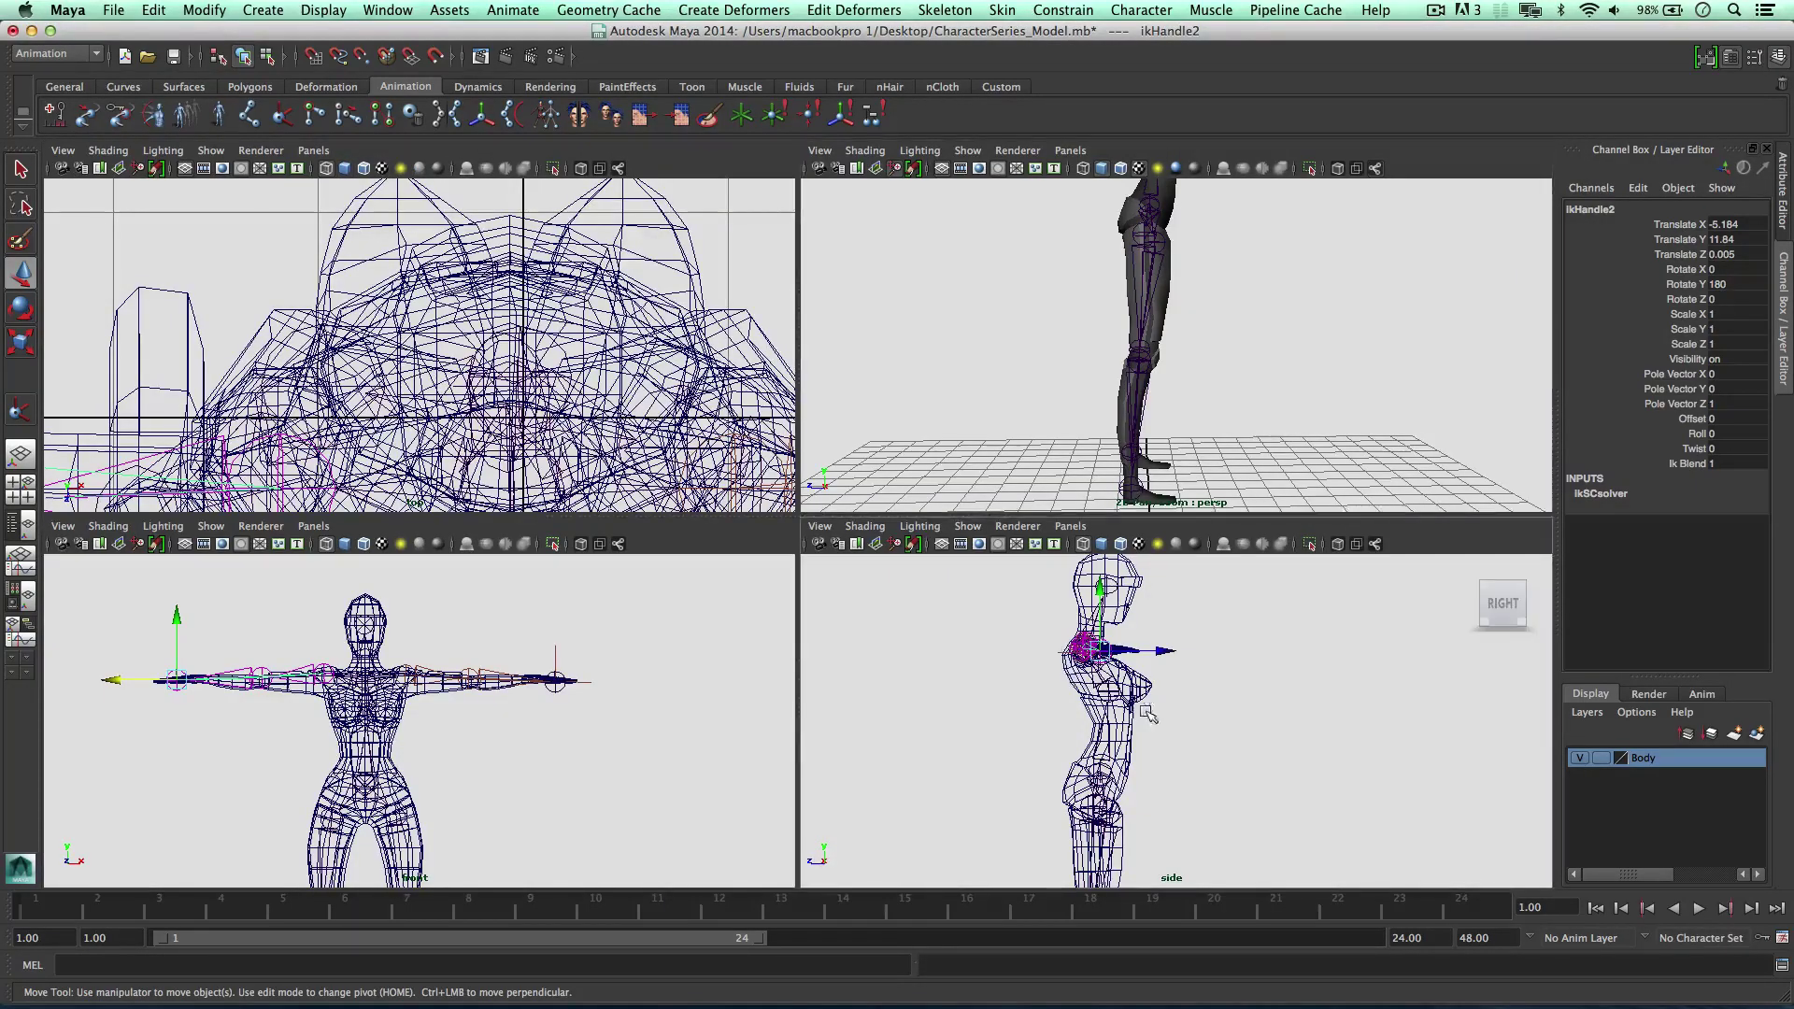
middle_click_drag(1160, 719, 1167, 564, "alt")
left_click_drag(1174, 568, 1155, 532, "alt")
mouse_move(1223, 345)
left_mouse_down("alt")
mouse_move(1118, 359)
mouse_move(1218, 357)
mouse_move(1191, 350)
left_mouse_up("alt")
left_click(1110, 359)
left_click(1160, 349, "shift")
right_click_drag(1148, 351, 1107, 348)
left_click_drag(1107, 348, 1114, 348)
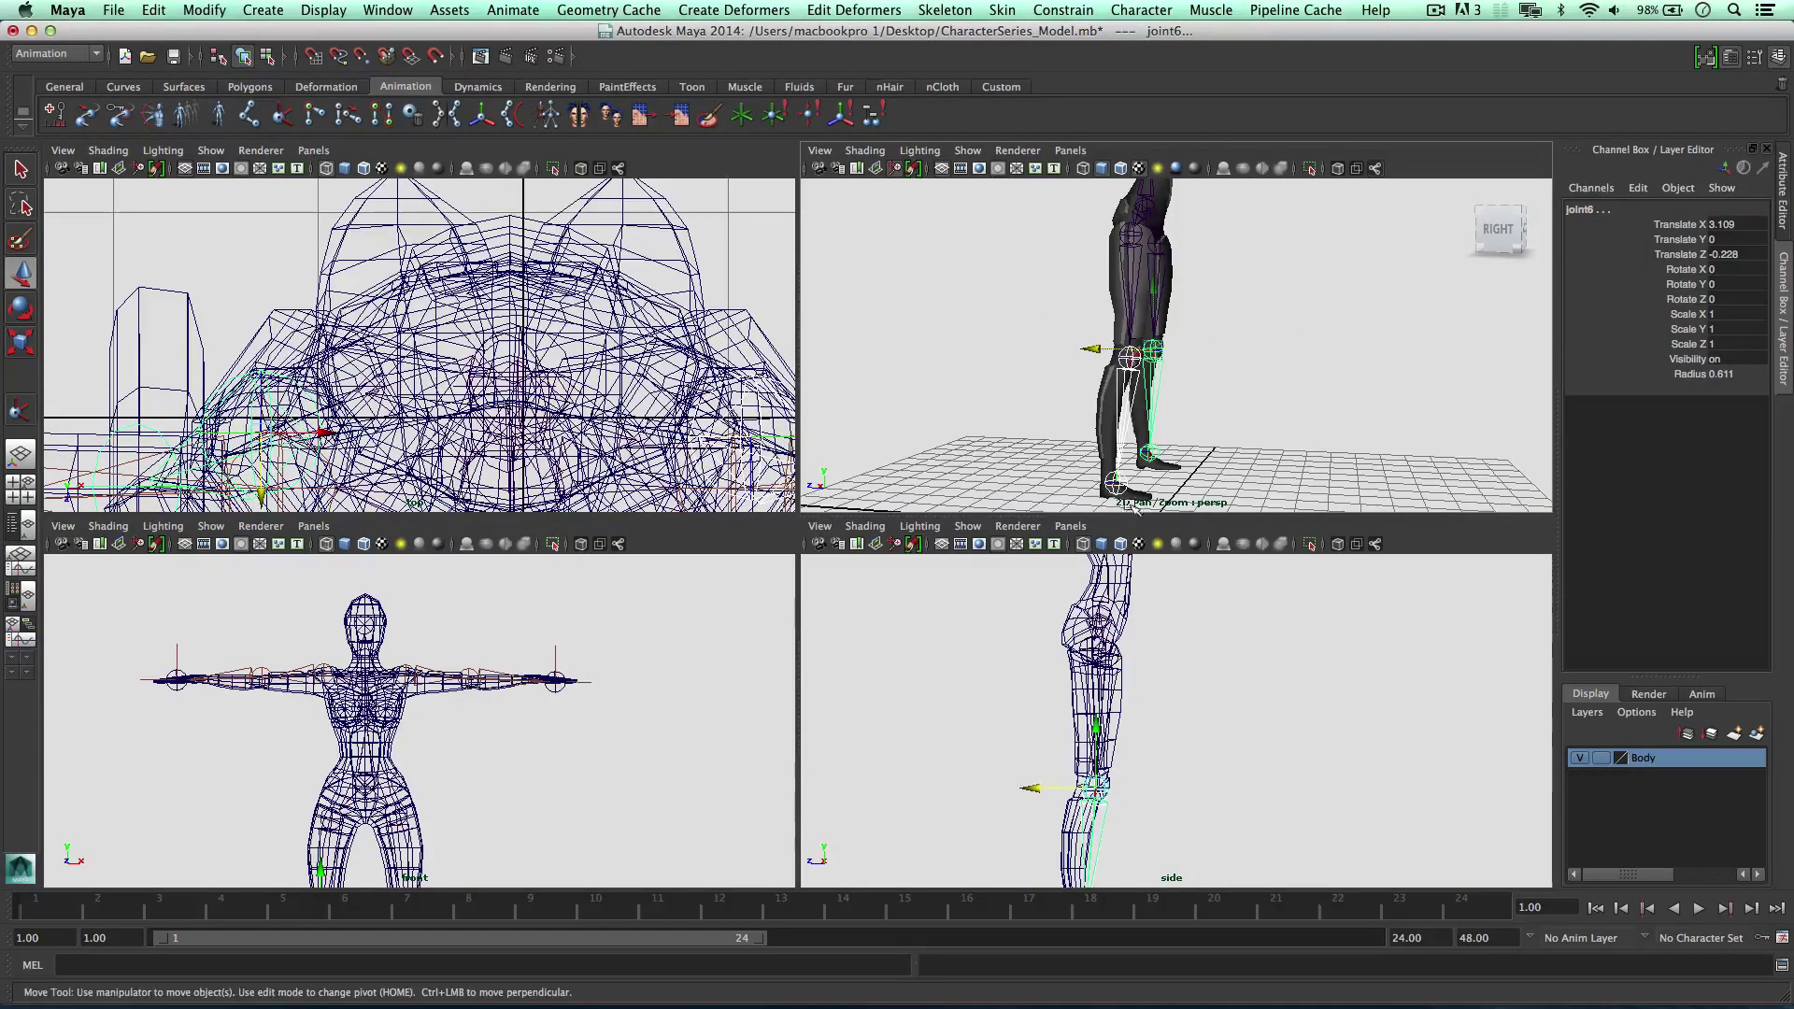
Try to shift both ankle joints slightly toward the character's back
left_click(1148, 449)
left_click(1113, 483, "shift")
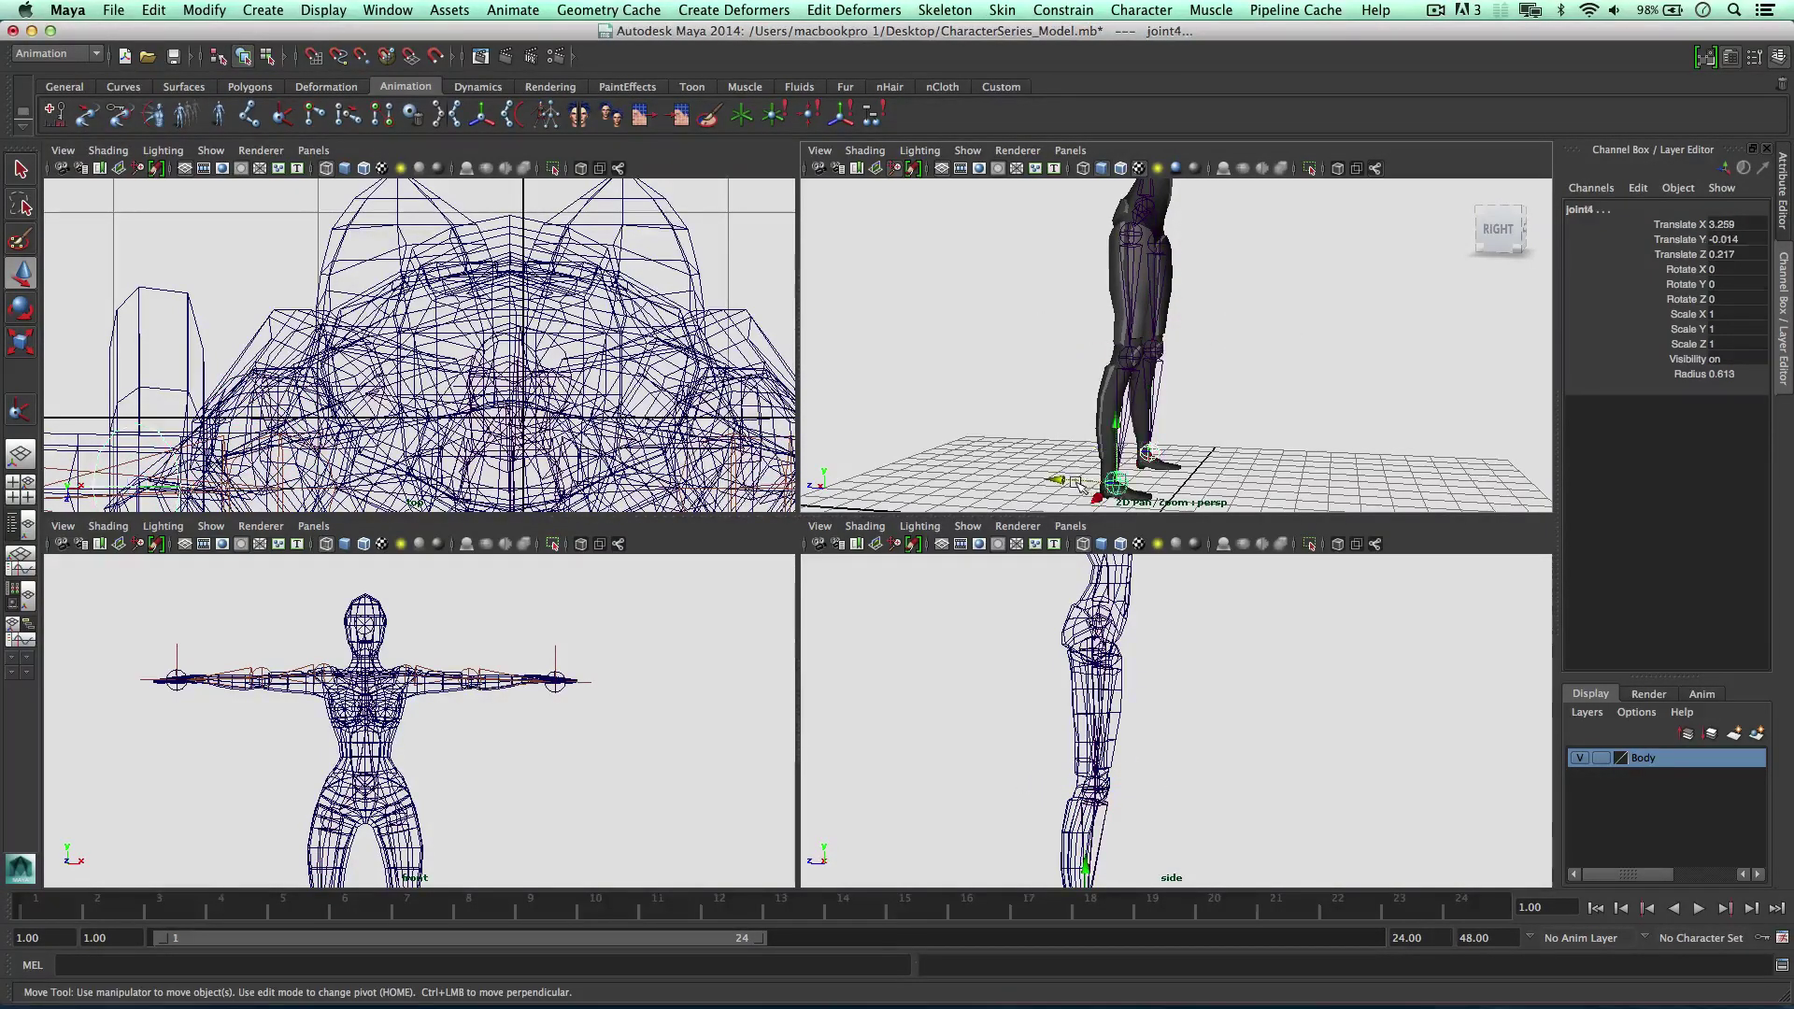
left_click_drag(1069, 483, 1058, 479)
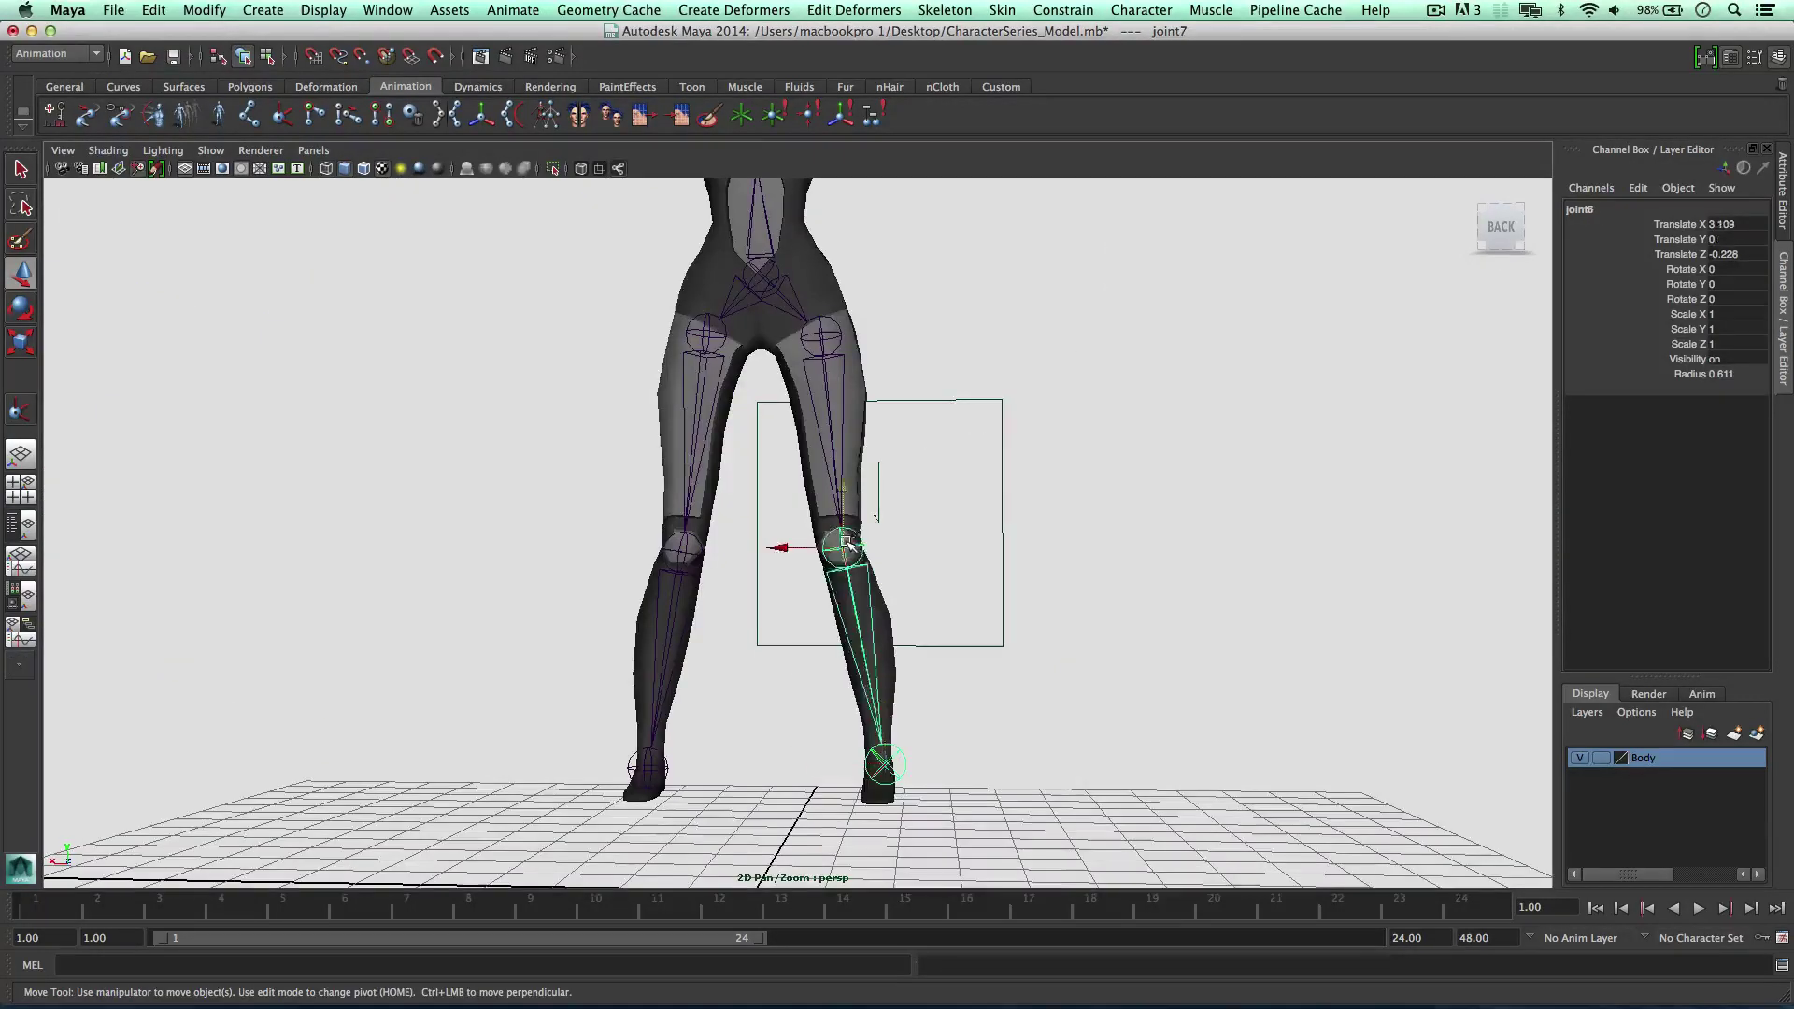
Move each leg's knee joint outward into the knee in the back view and realign its ankle joint with the ankle
scroll(826, 544, "down", 3)
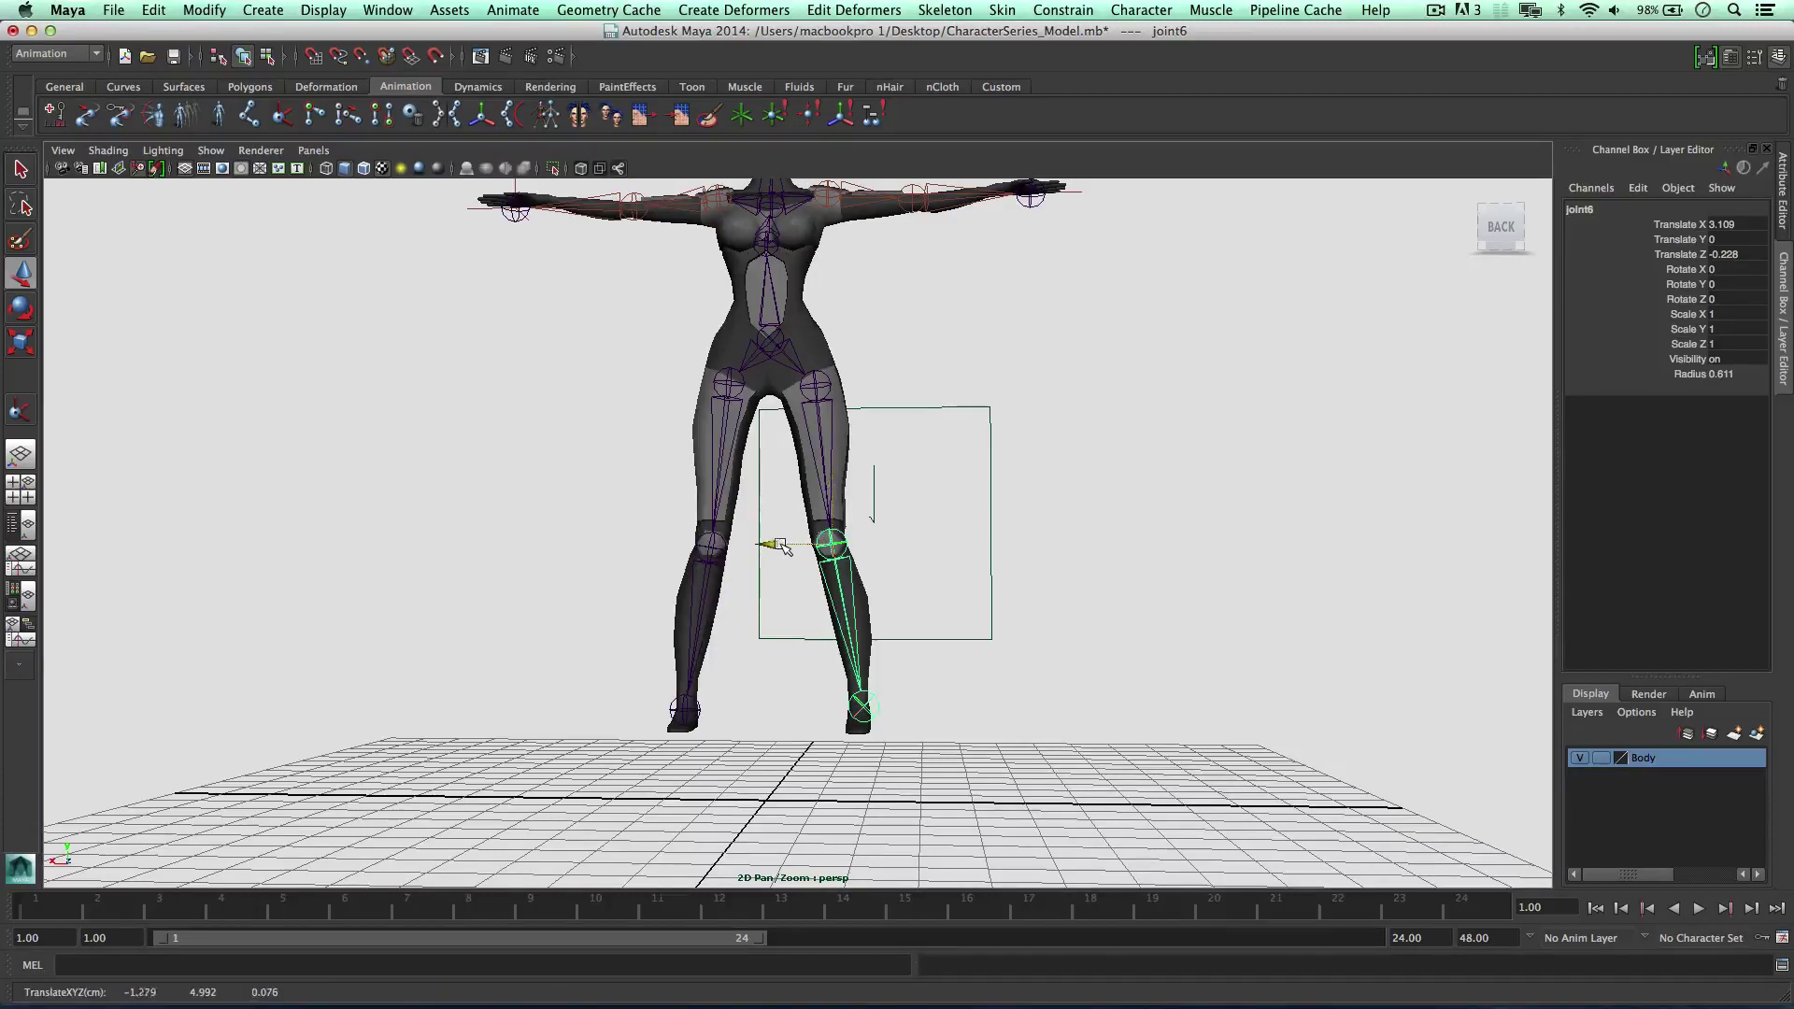
left_click(864, 706)
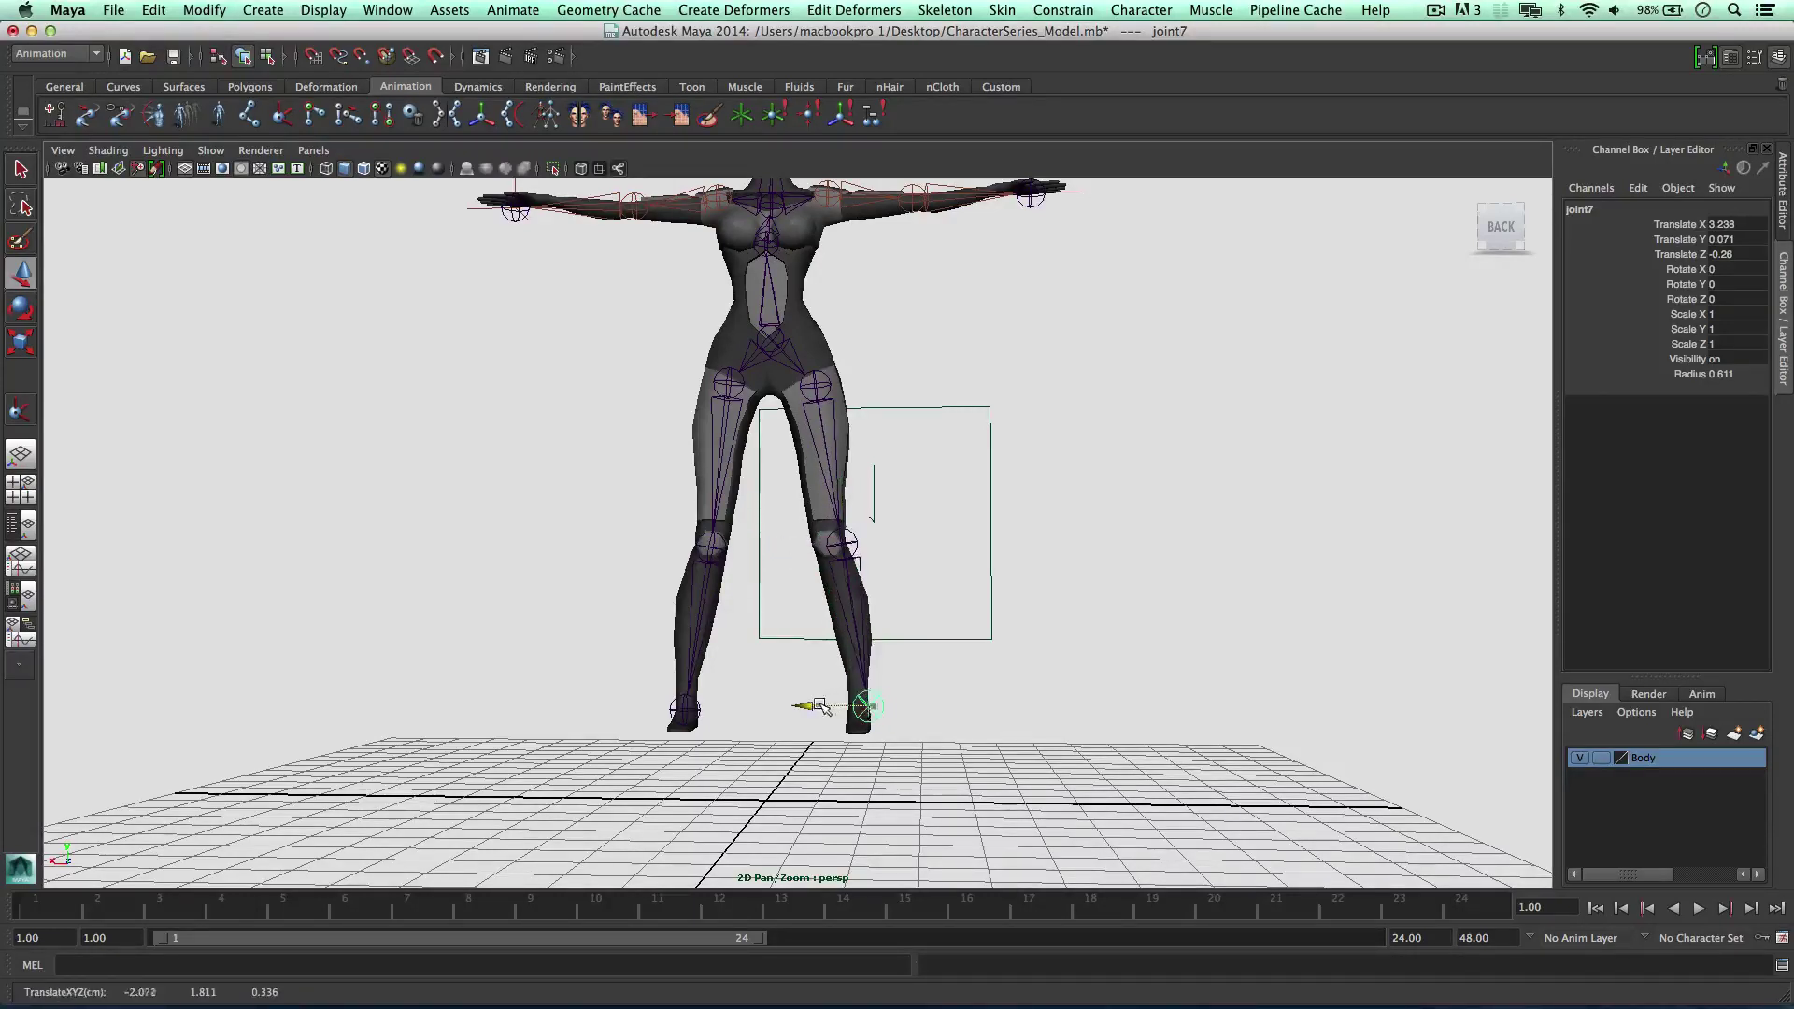
left_click(706, 547)
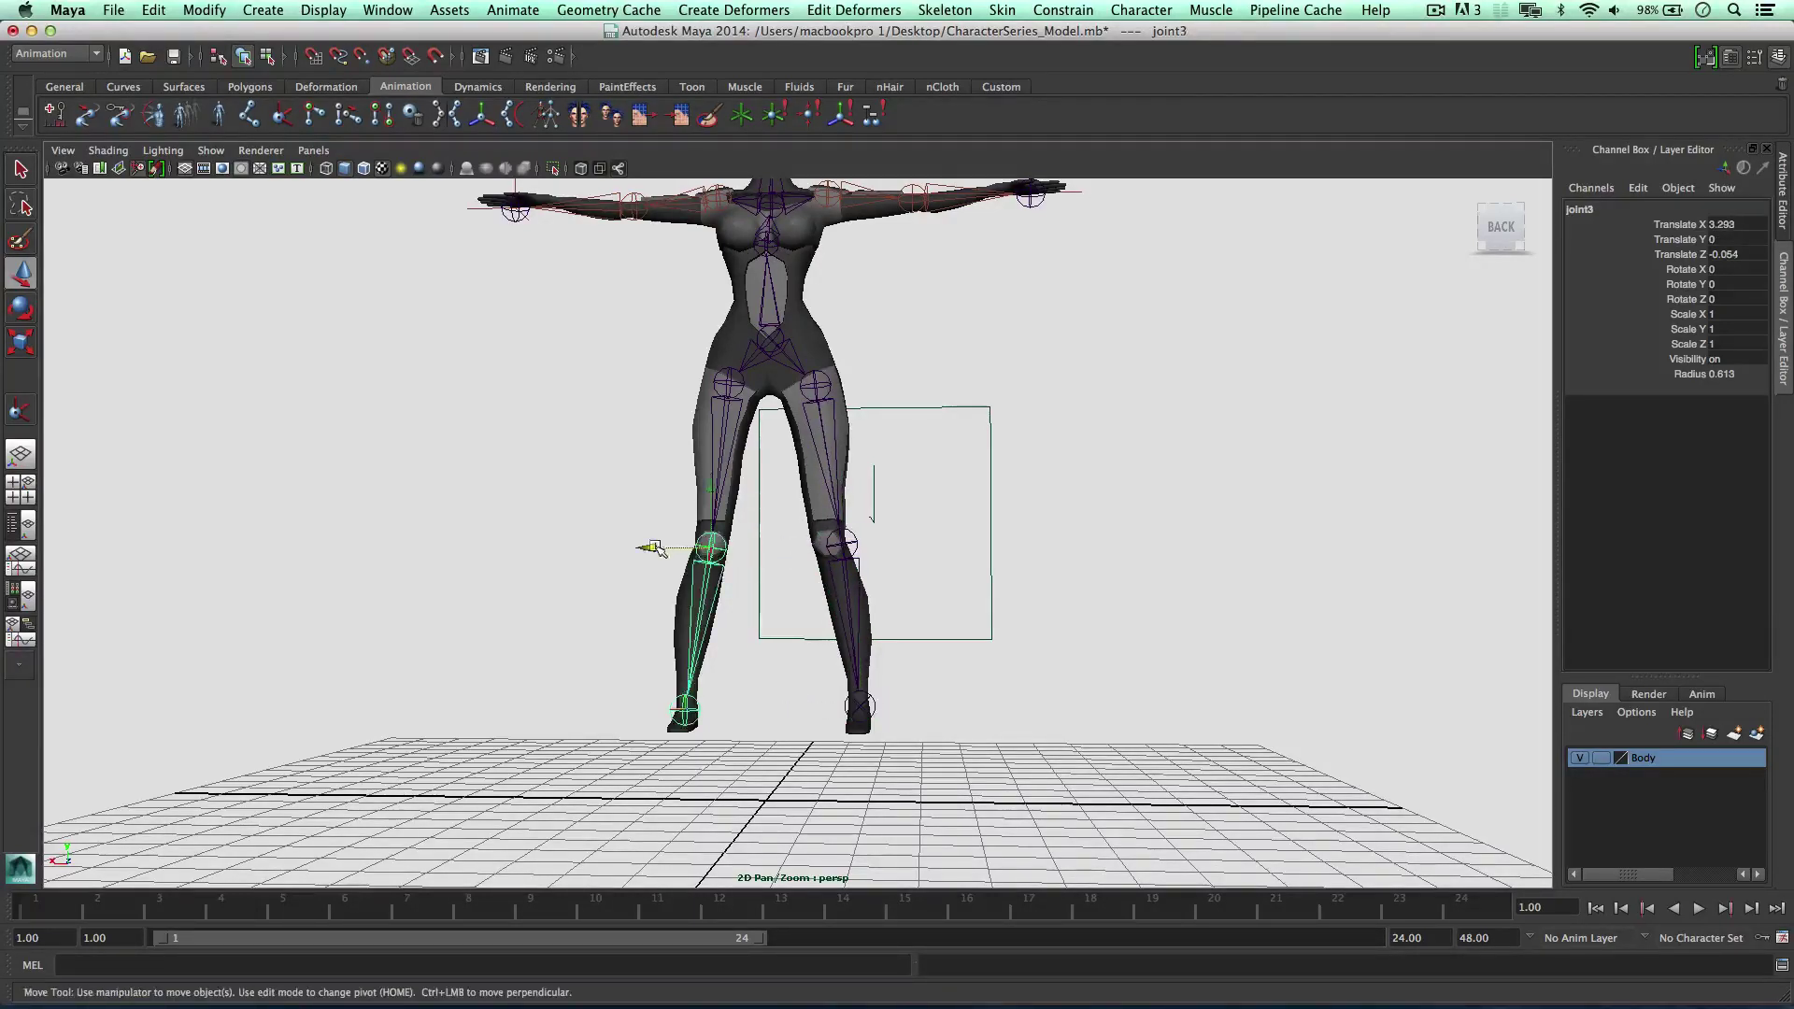
left_click_drag(654, 549, 644, 551)
left_click(680, 710)
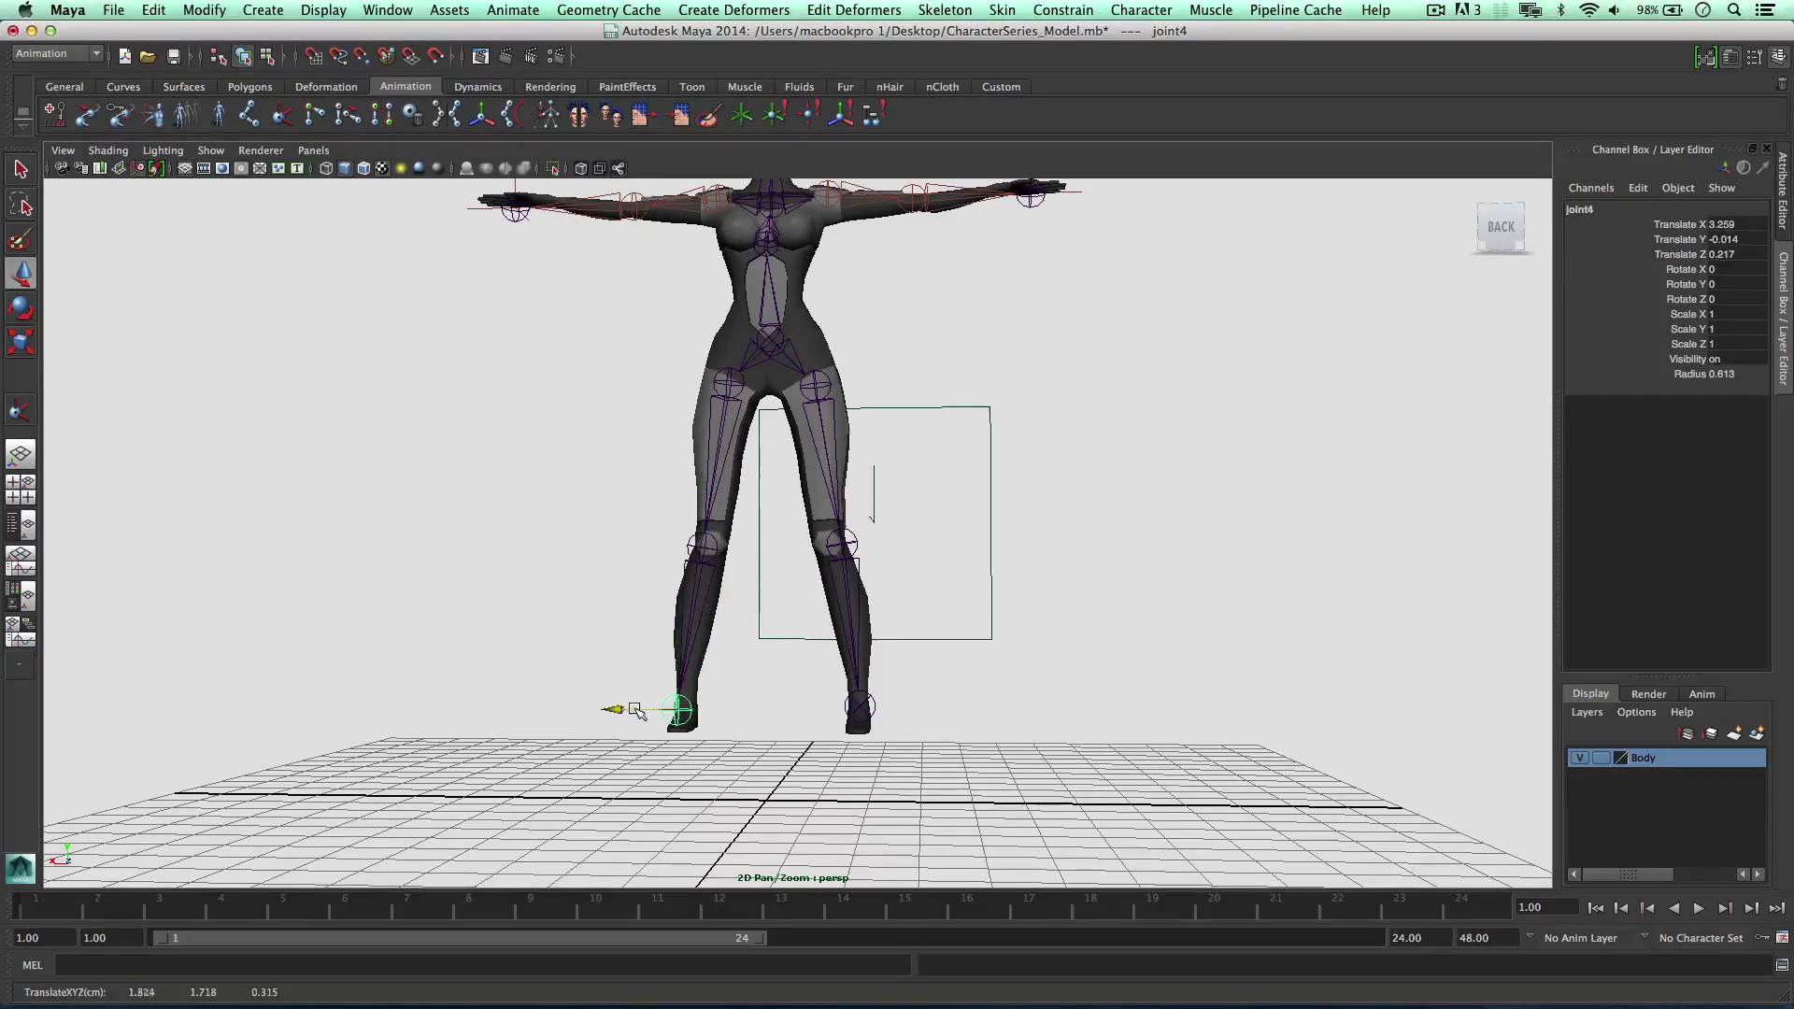
mouse_move(638, 710)
left_mouse_down()
mouse_move(716, 691)
mouse_move(637, 708)
left_mouse_up()
key("space")
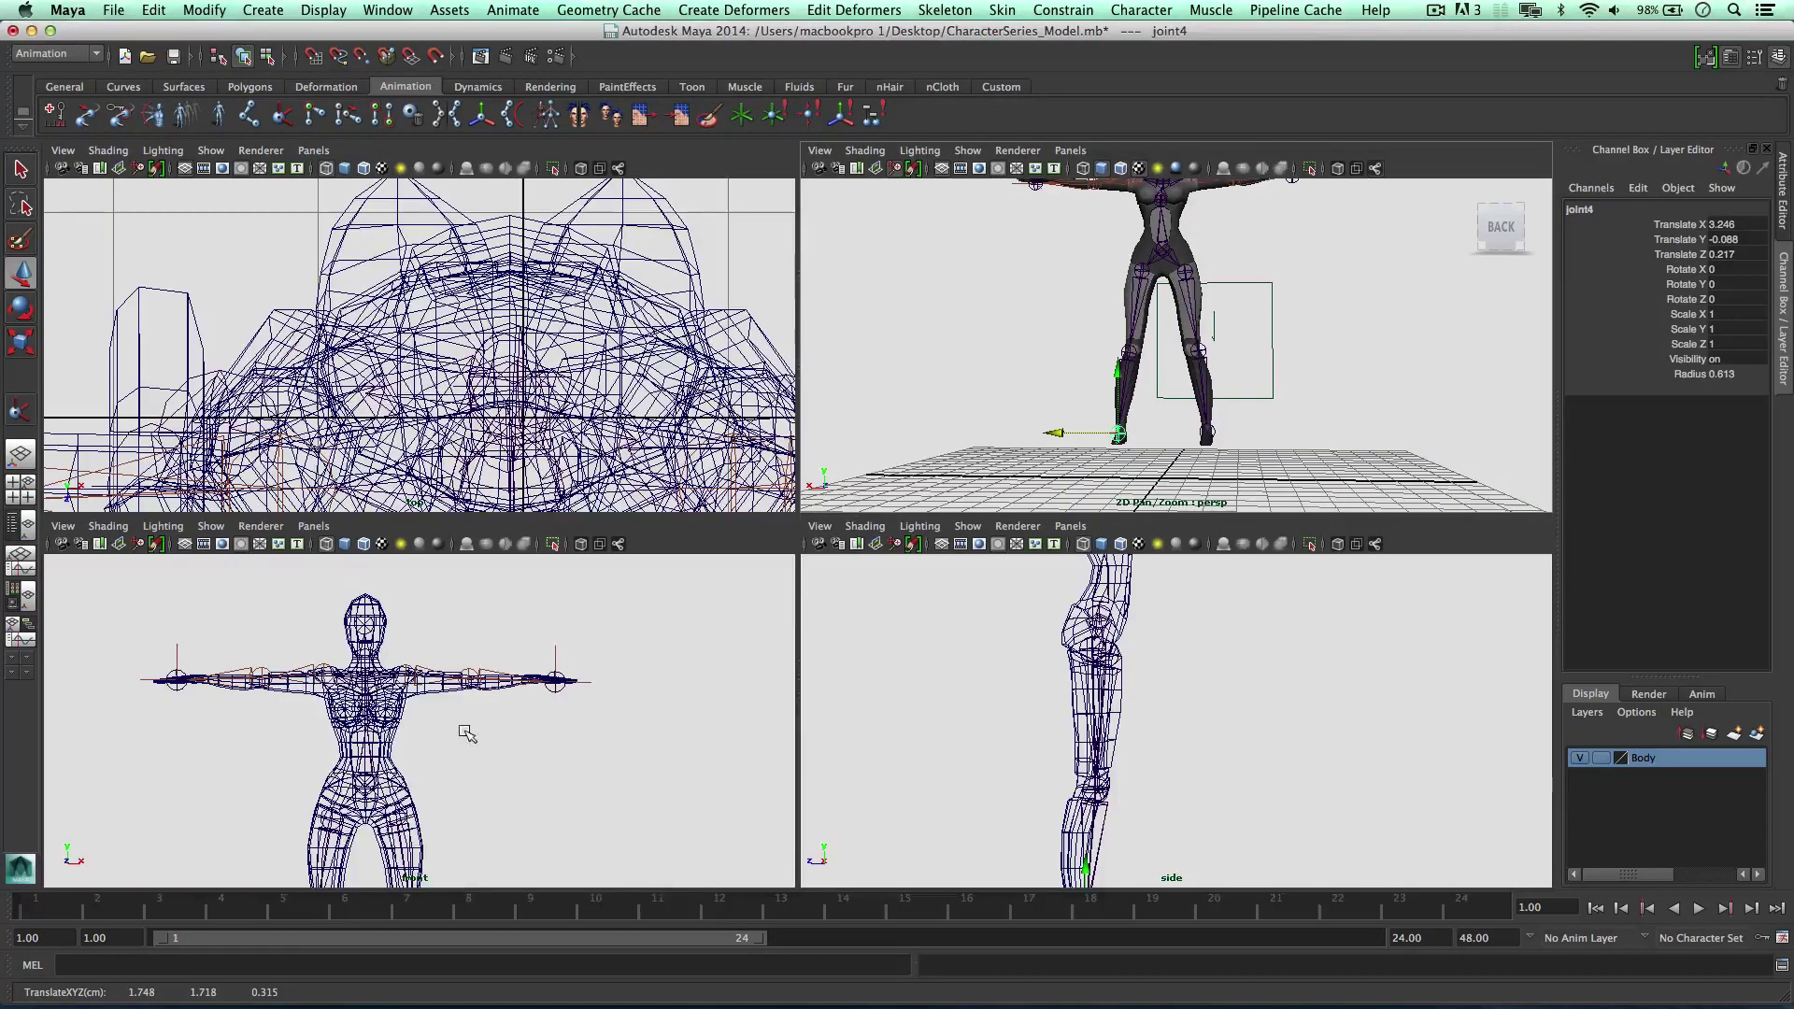
Create an IK handle running from the negative-X leg's hip joint to its ankle joint in the front view
key("space")
middle_click_drag(659, 797, 648, 464, "alt")
scroll(648, 464, "down", 1)
left_click(283, 114)
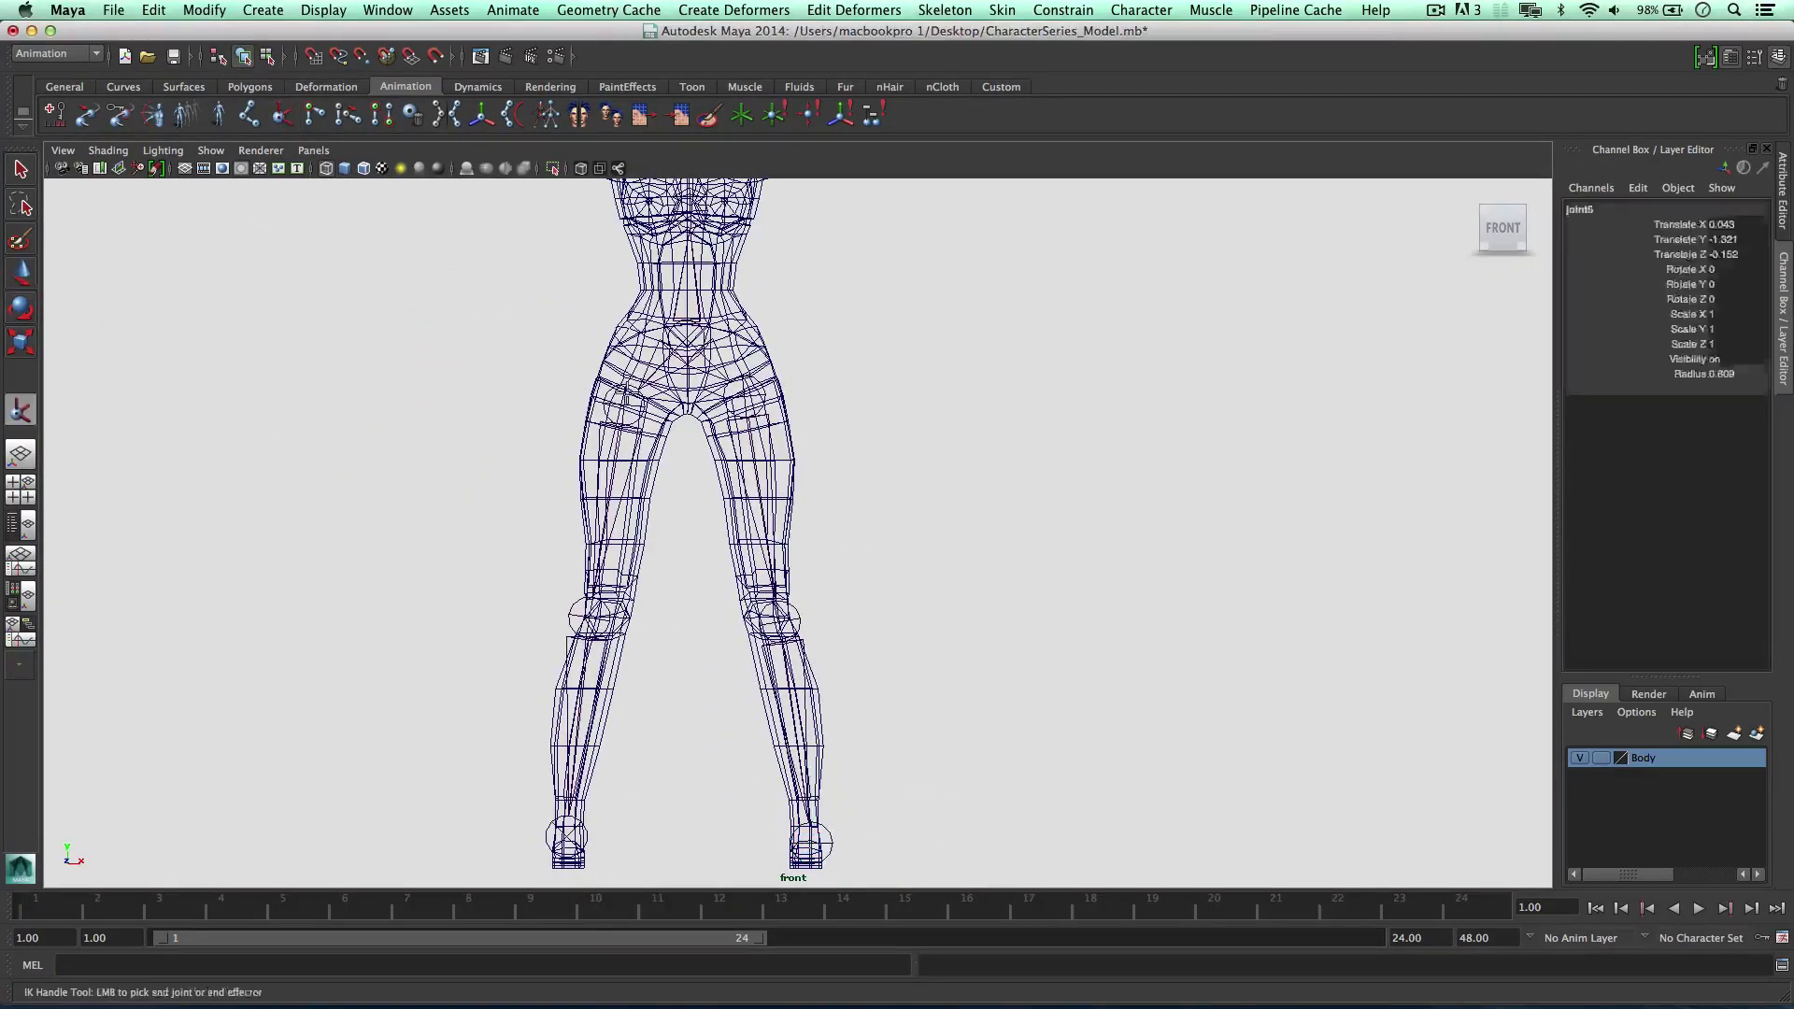
left_click(624, 393)
left_click(566, 833)
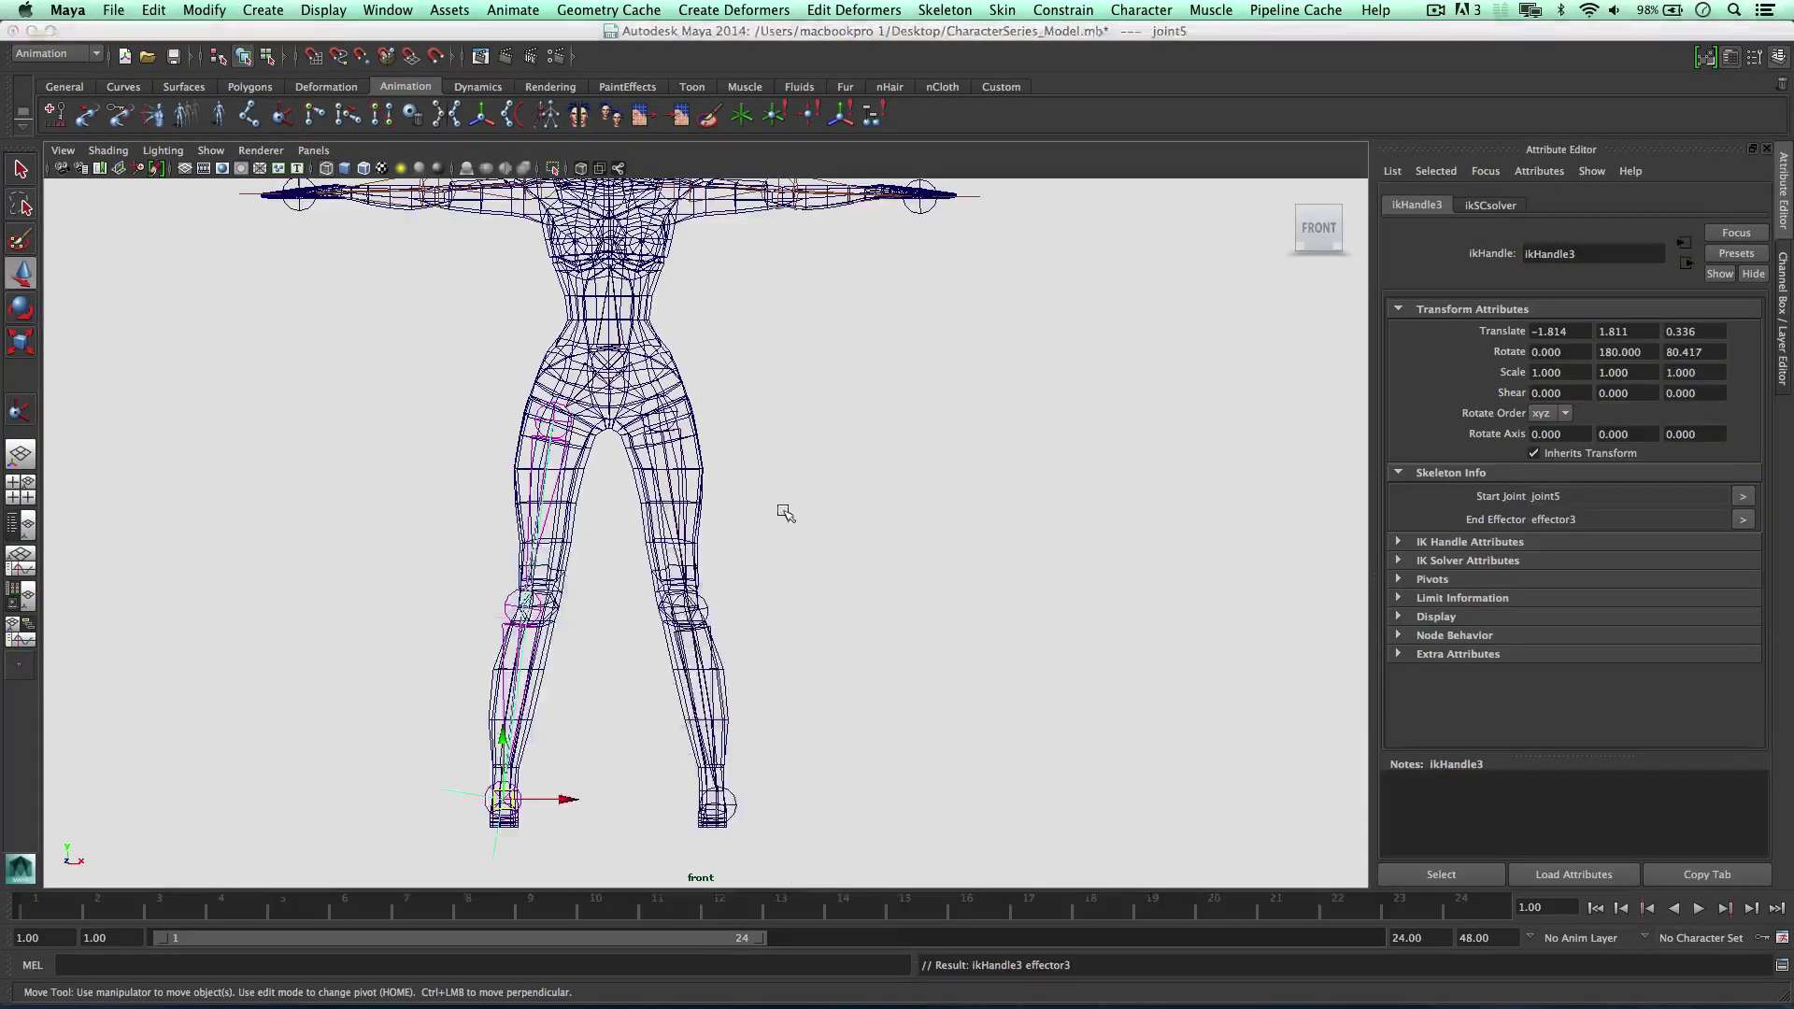
Test the negative-X leg's bend by raising its IK handle to Translate Y 3.403 and Z -0.656
key("space")
key("space")
left_click_drag(1089, 388, 796, 400, "alt")
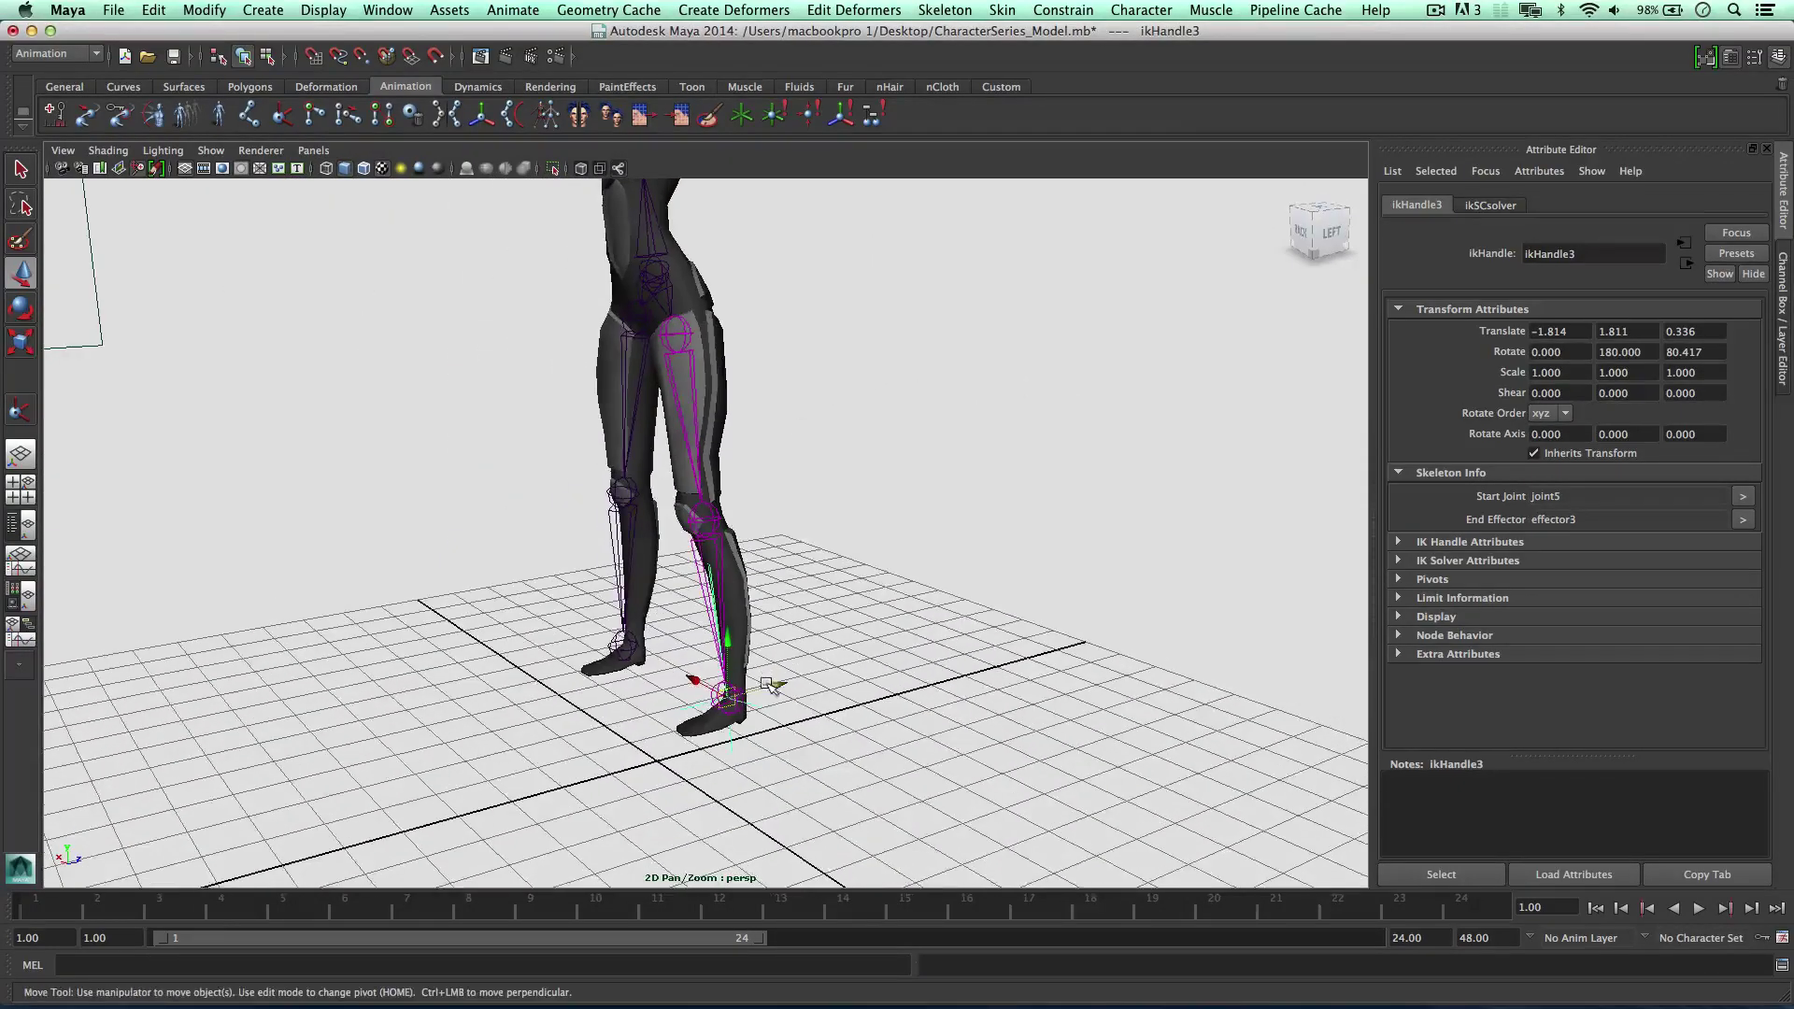
left_click_drag(766, 680, 1084, 502)
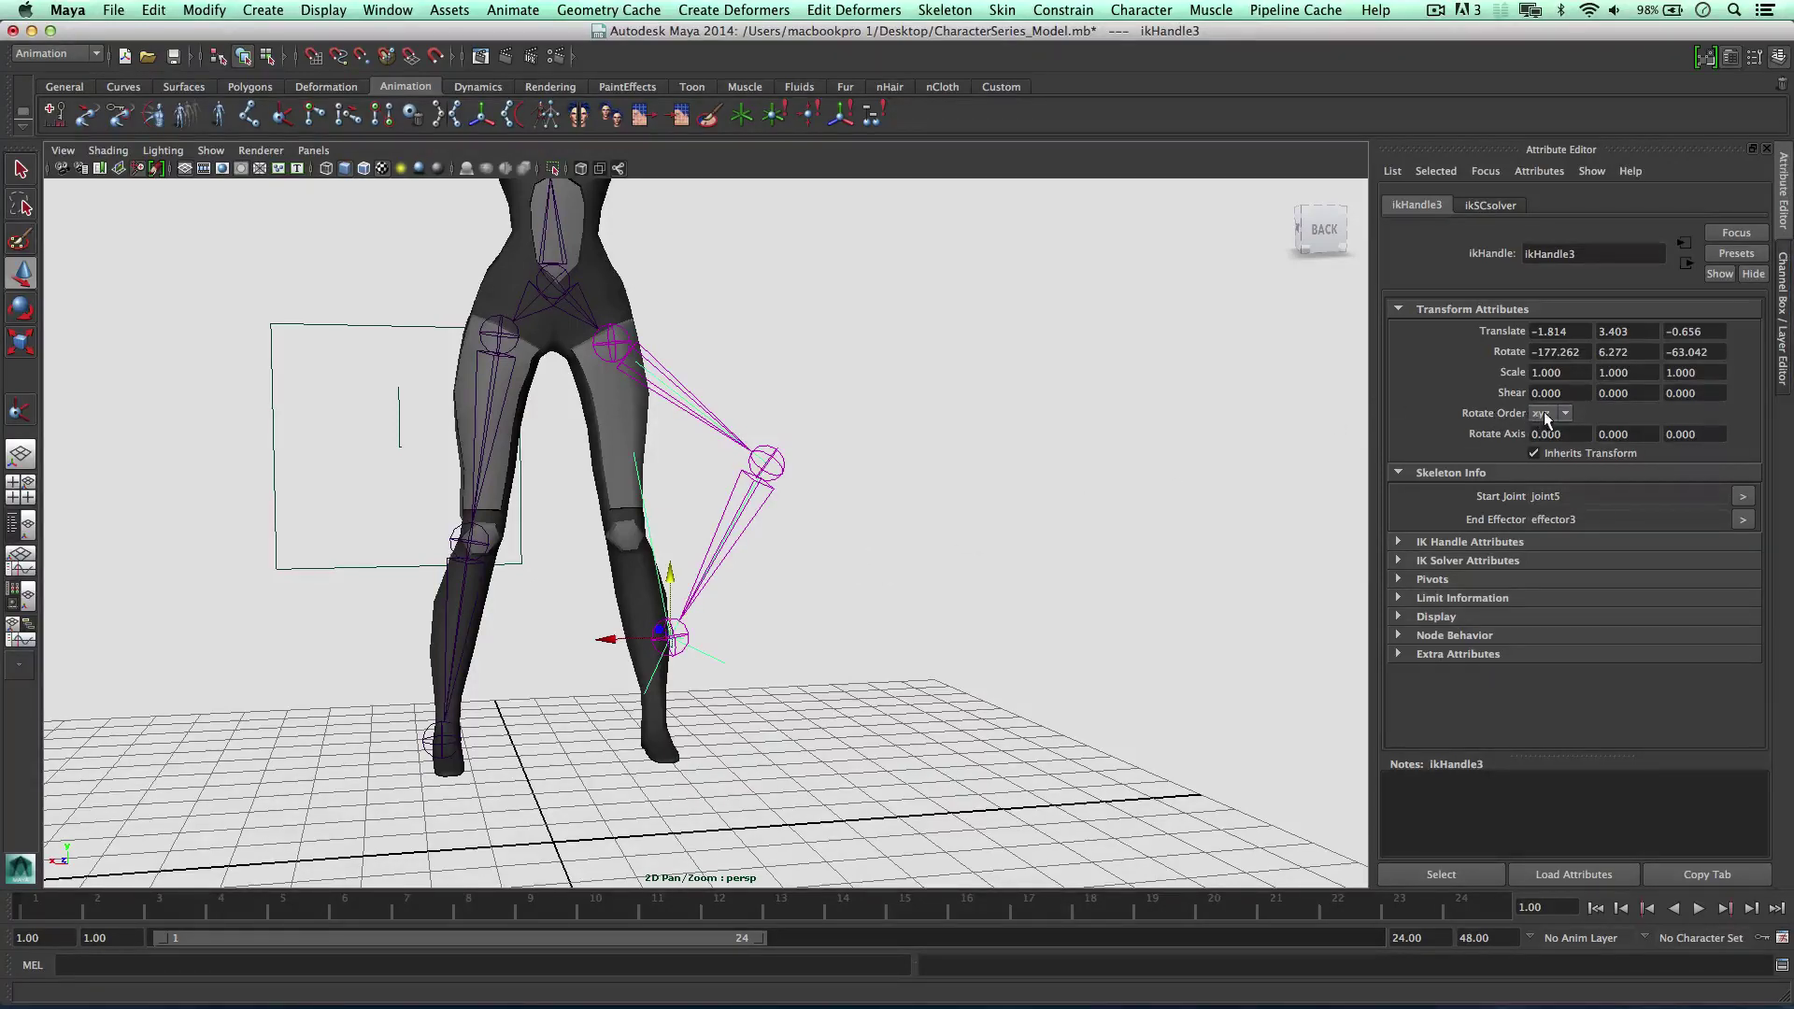
Try the zxy and xzy rotate orders on the negative-X leg's IK handle and settle on yzx
left_click(1546, 418)
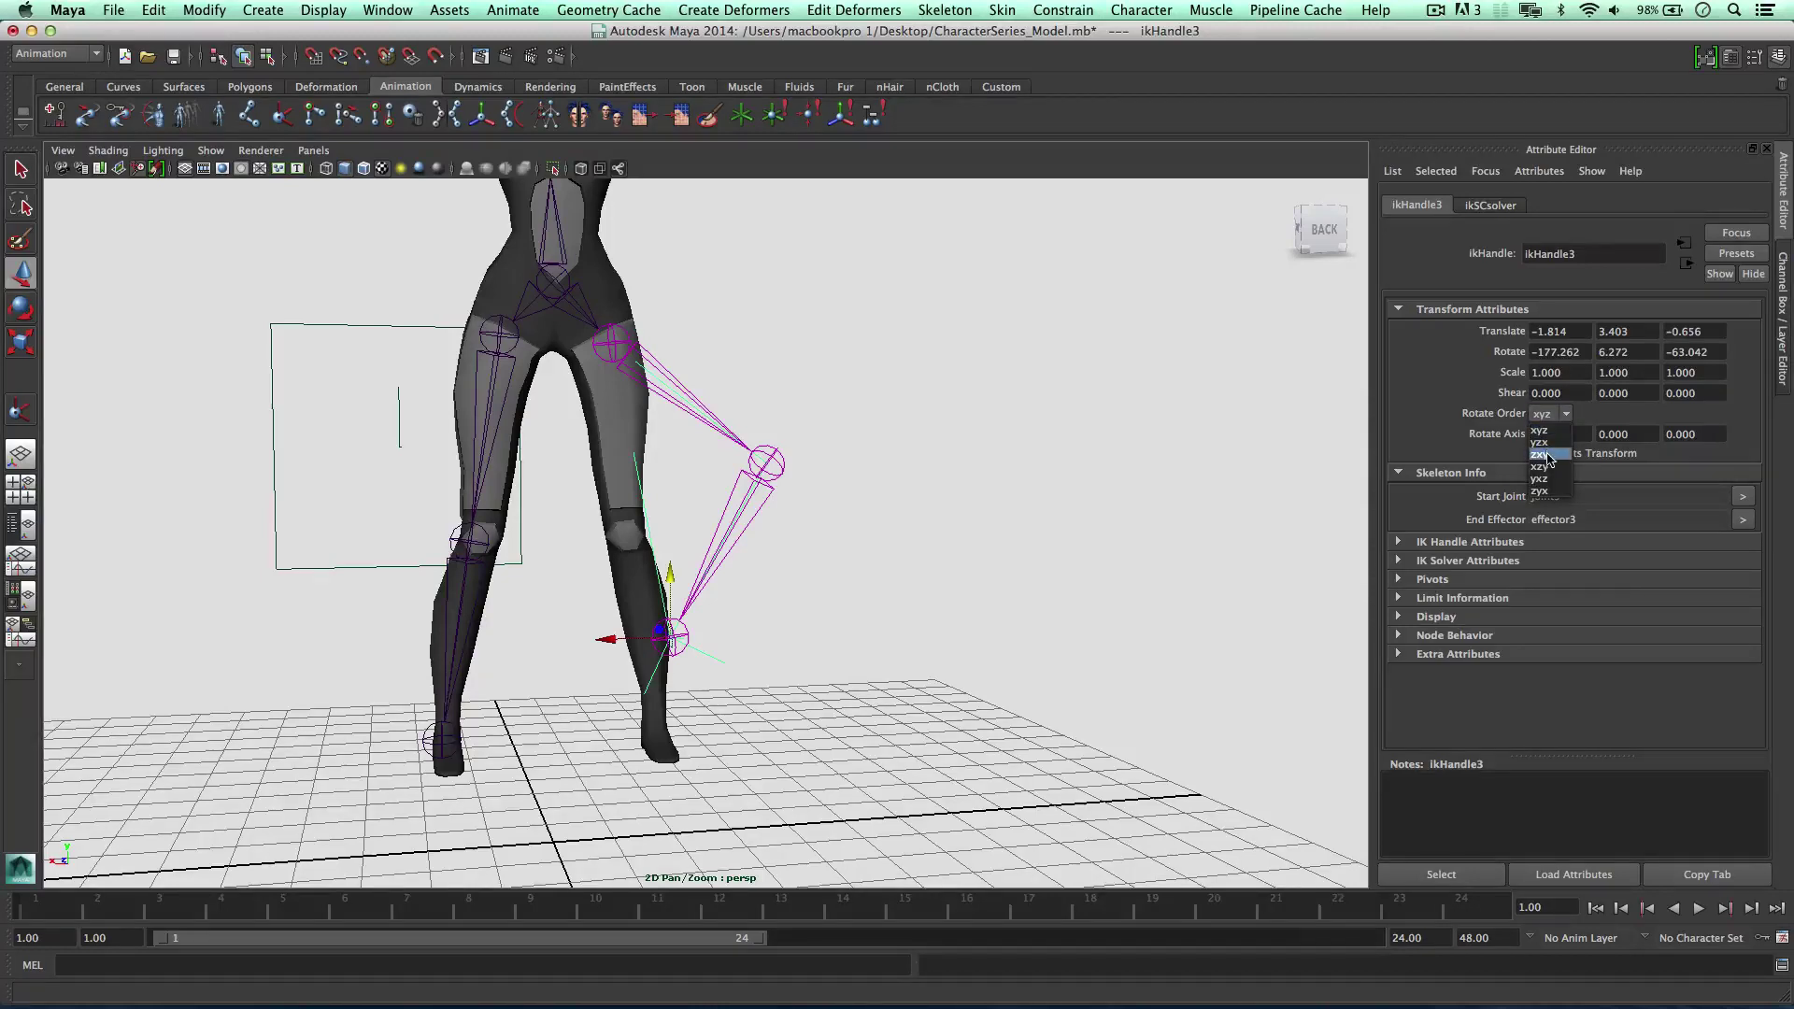
left_click(1540, 455)
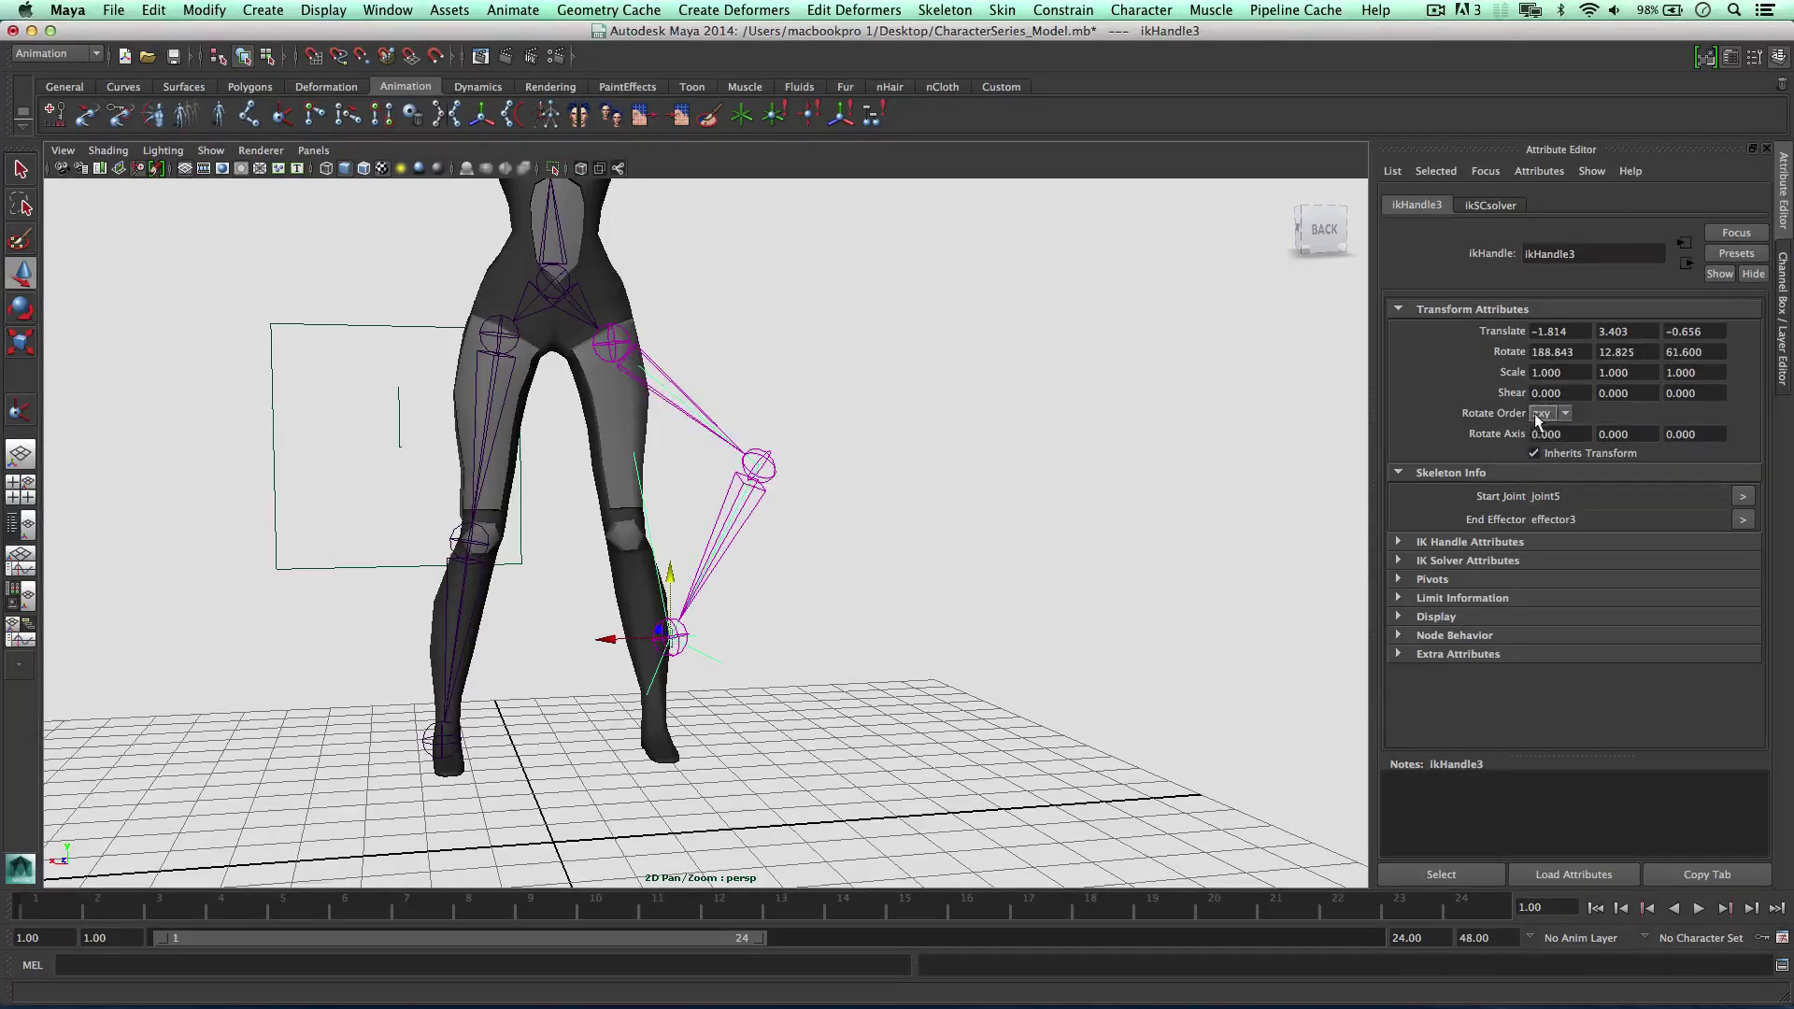
left_click(1540, 414)
left_click(1541, 470)
left_click(1541, 414)
left_click(1546, 440)
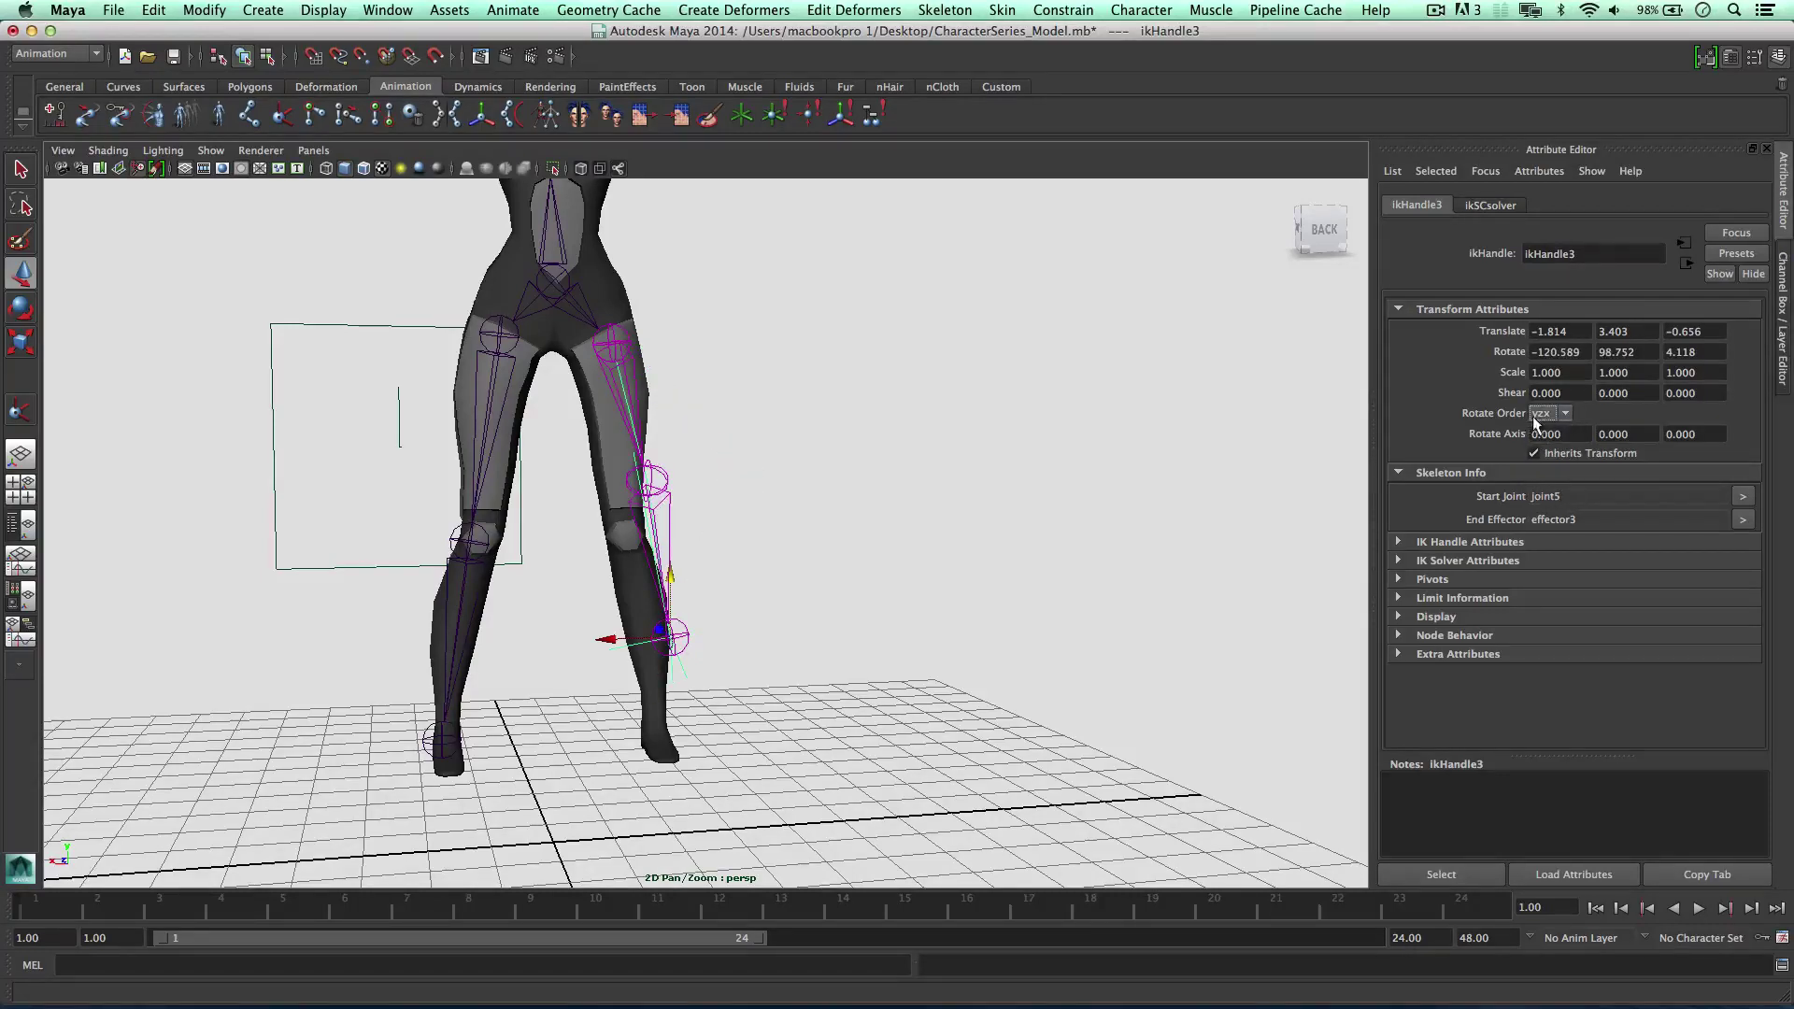
Try keying and rotating the negative-X leg's IK handle, and undo both changes
mouse_move(852, 528)
left_mouse_down("alt")
mouse_move(841, 548)
mouse_move(868, 527)
left_mouse_up("alt")
key("s")
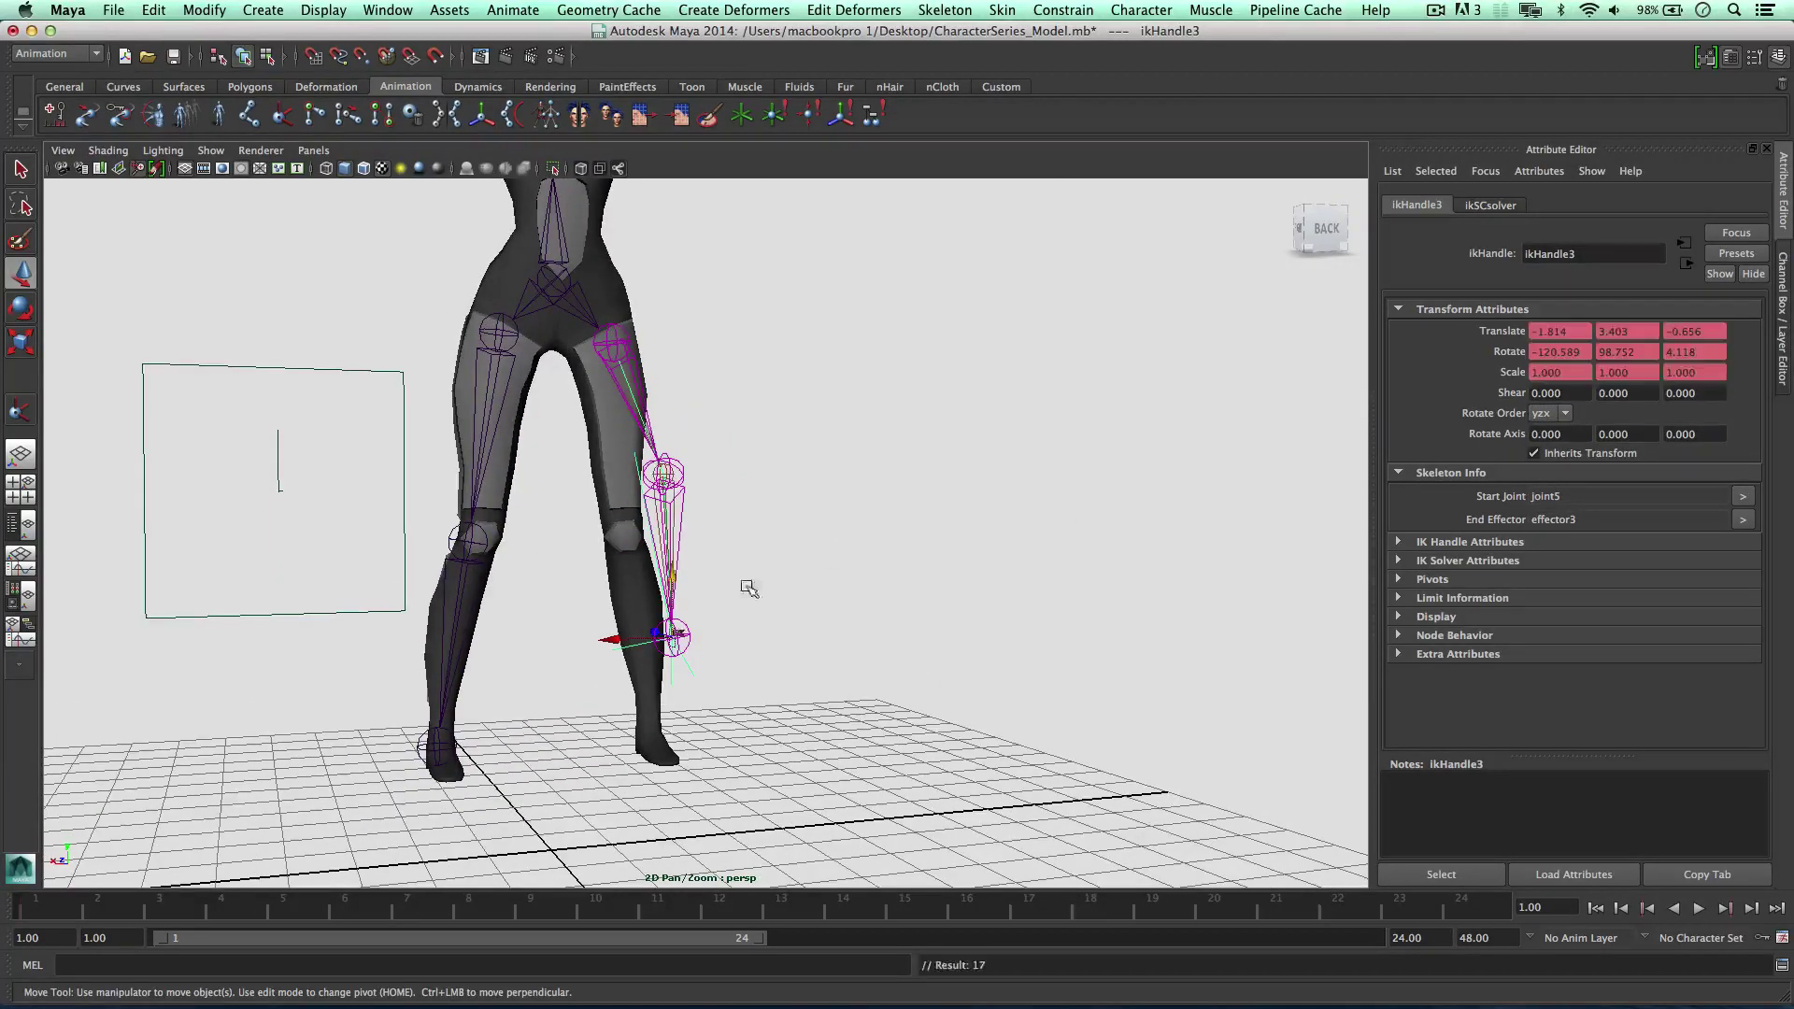
key("e")
left_click_drag(697, 633, 662, 651)
key("super+z")
key("super+z")
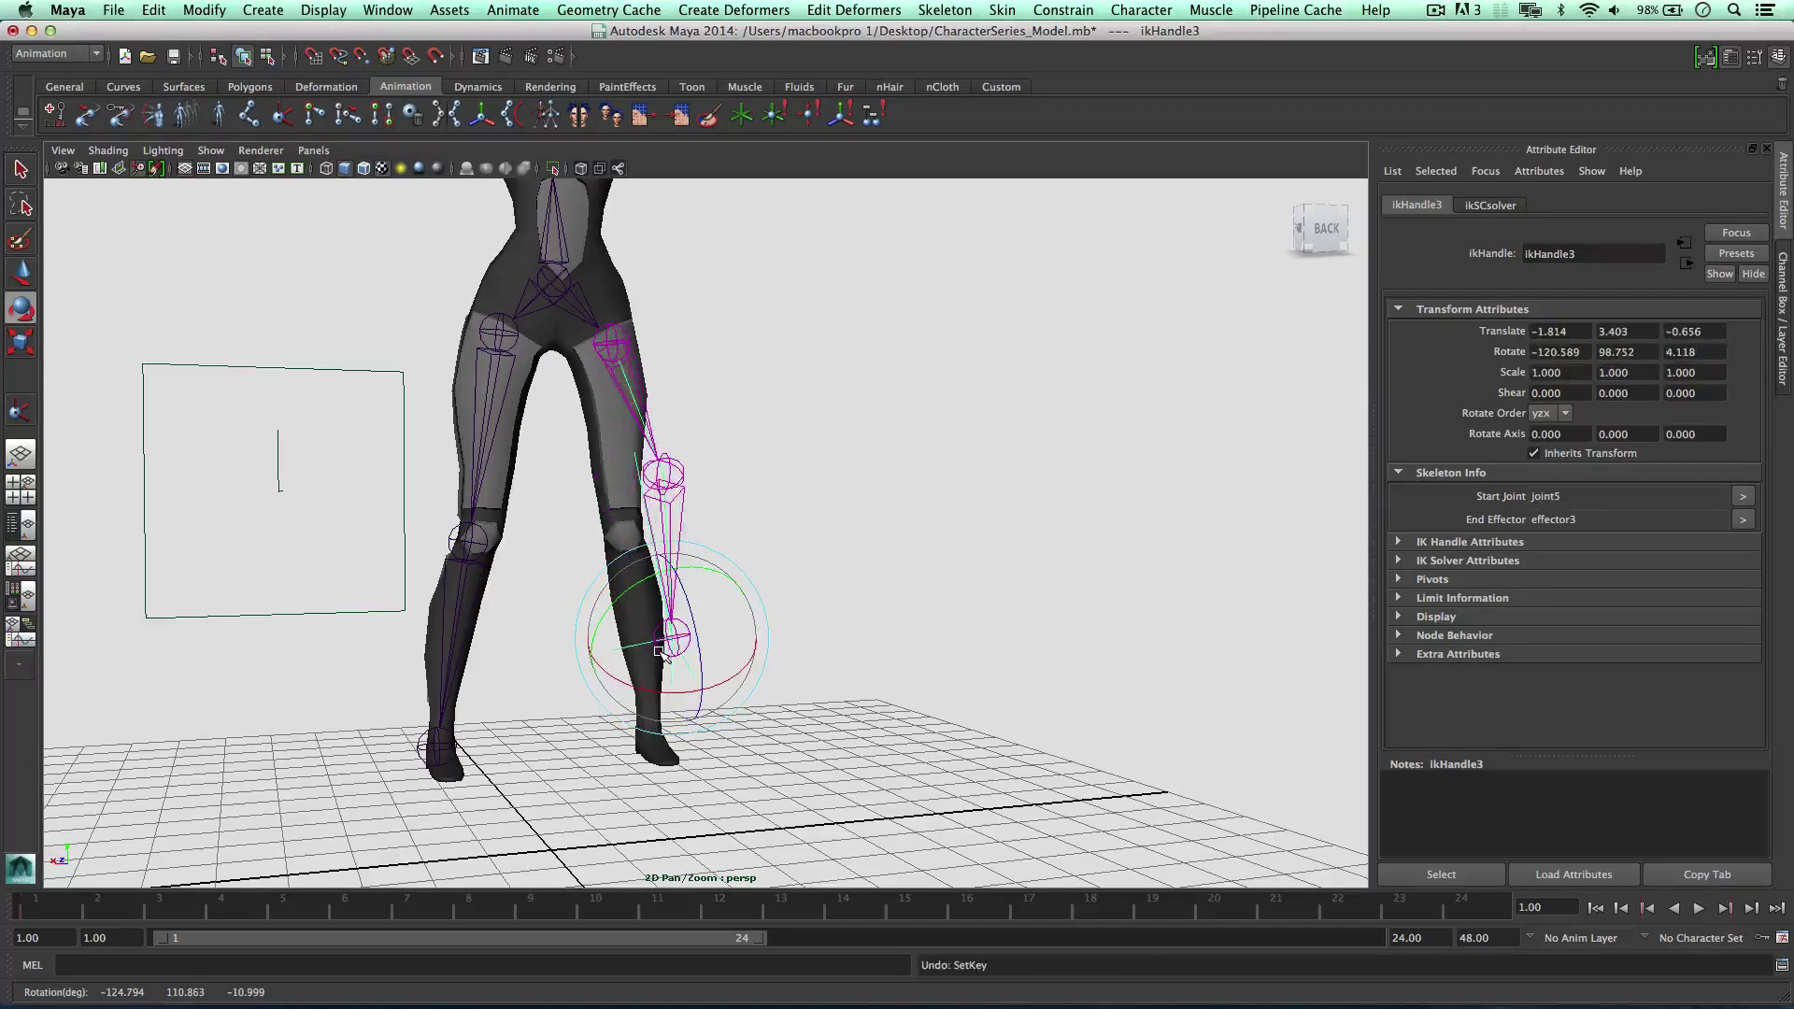
Move the negative-X leg's IK handle back down to the foot, at Translate Y 1.820 and Z 0.469
left_click_drag(630, 587, 595, 696)
key("w")
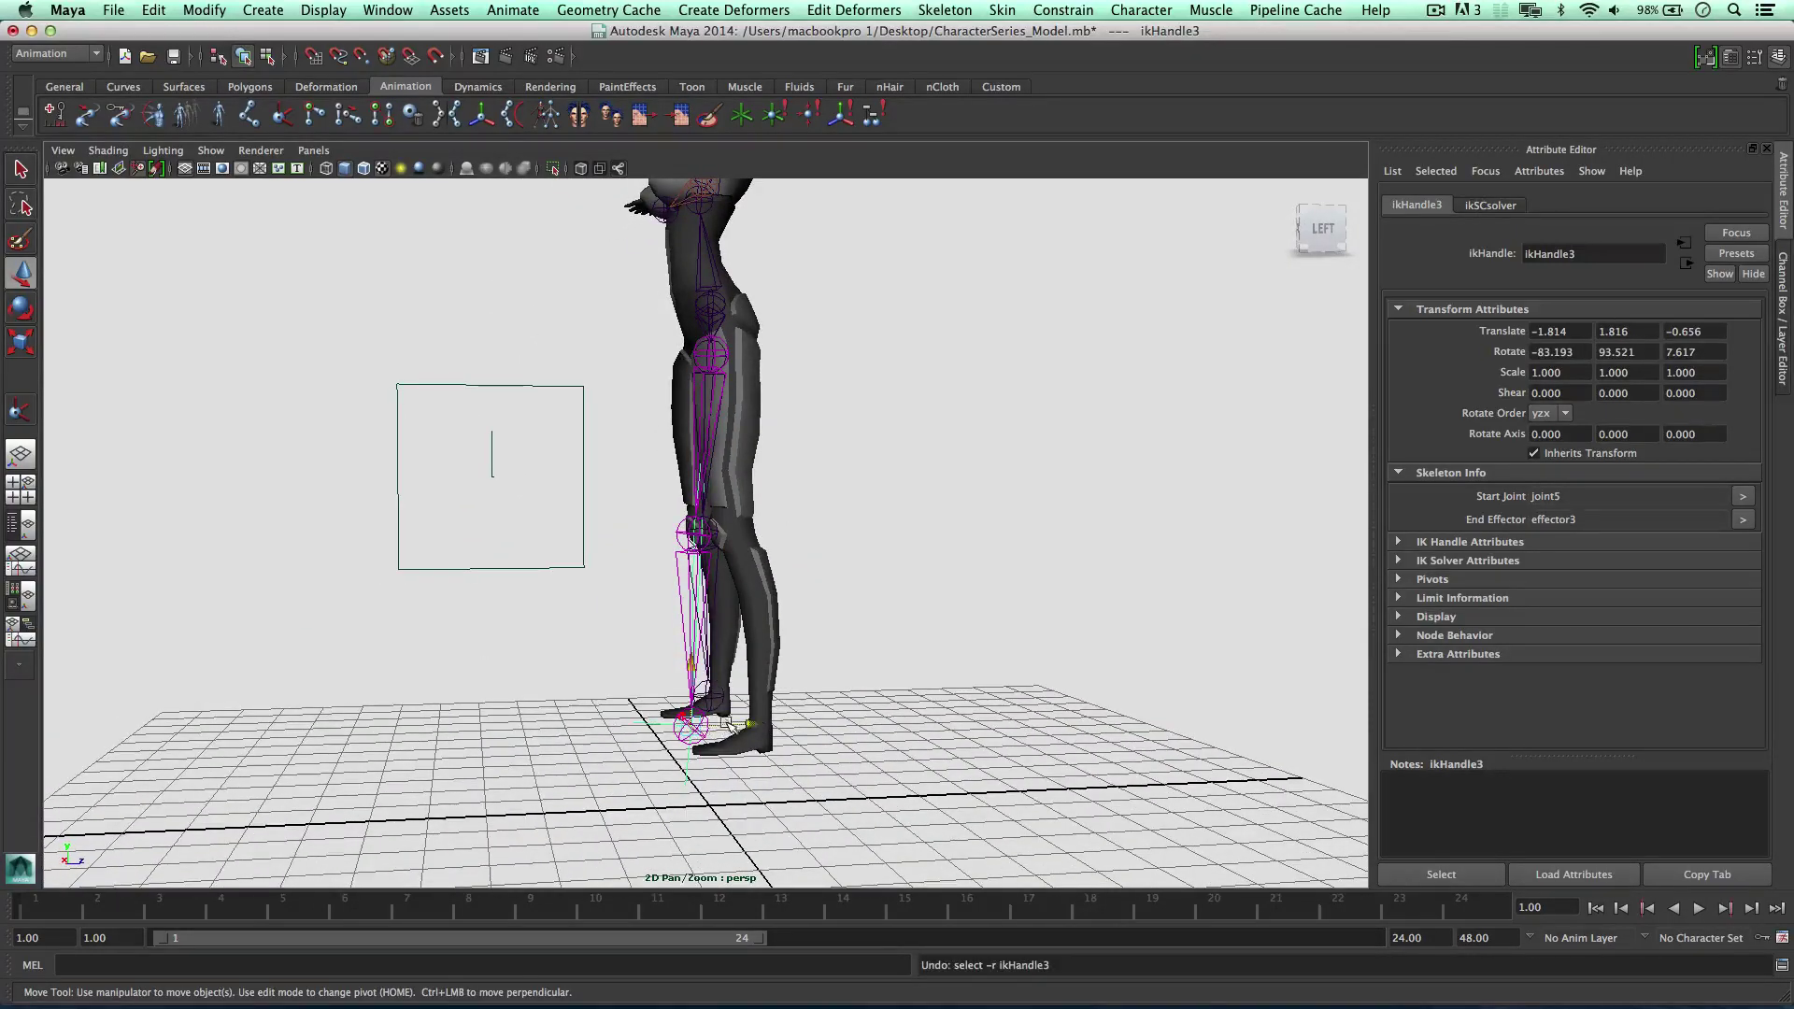
left_click_drag(731, 722, 688, 576)
Create an IK handle running from the positive-X leg's hip joint to its ankle joint in the front view
key("space")
key("space")
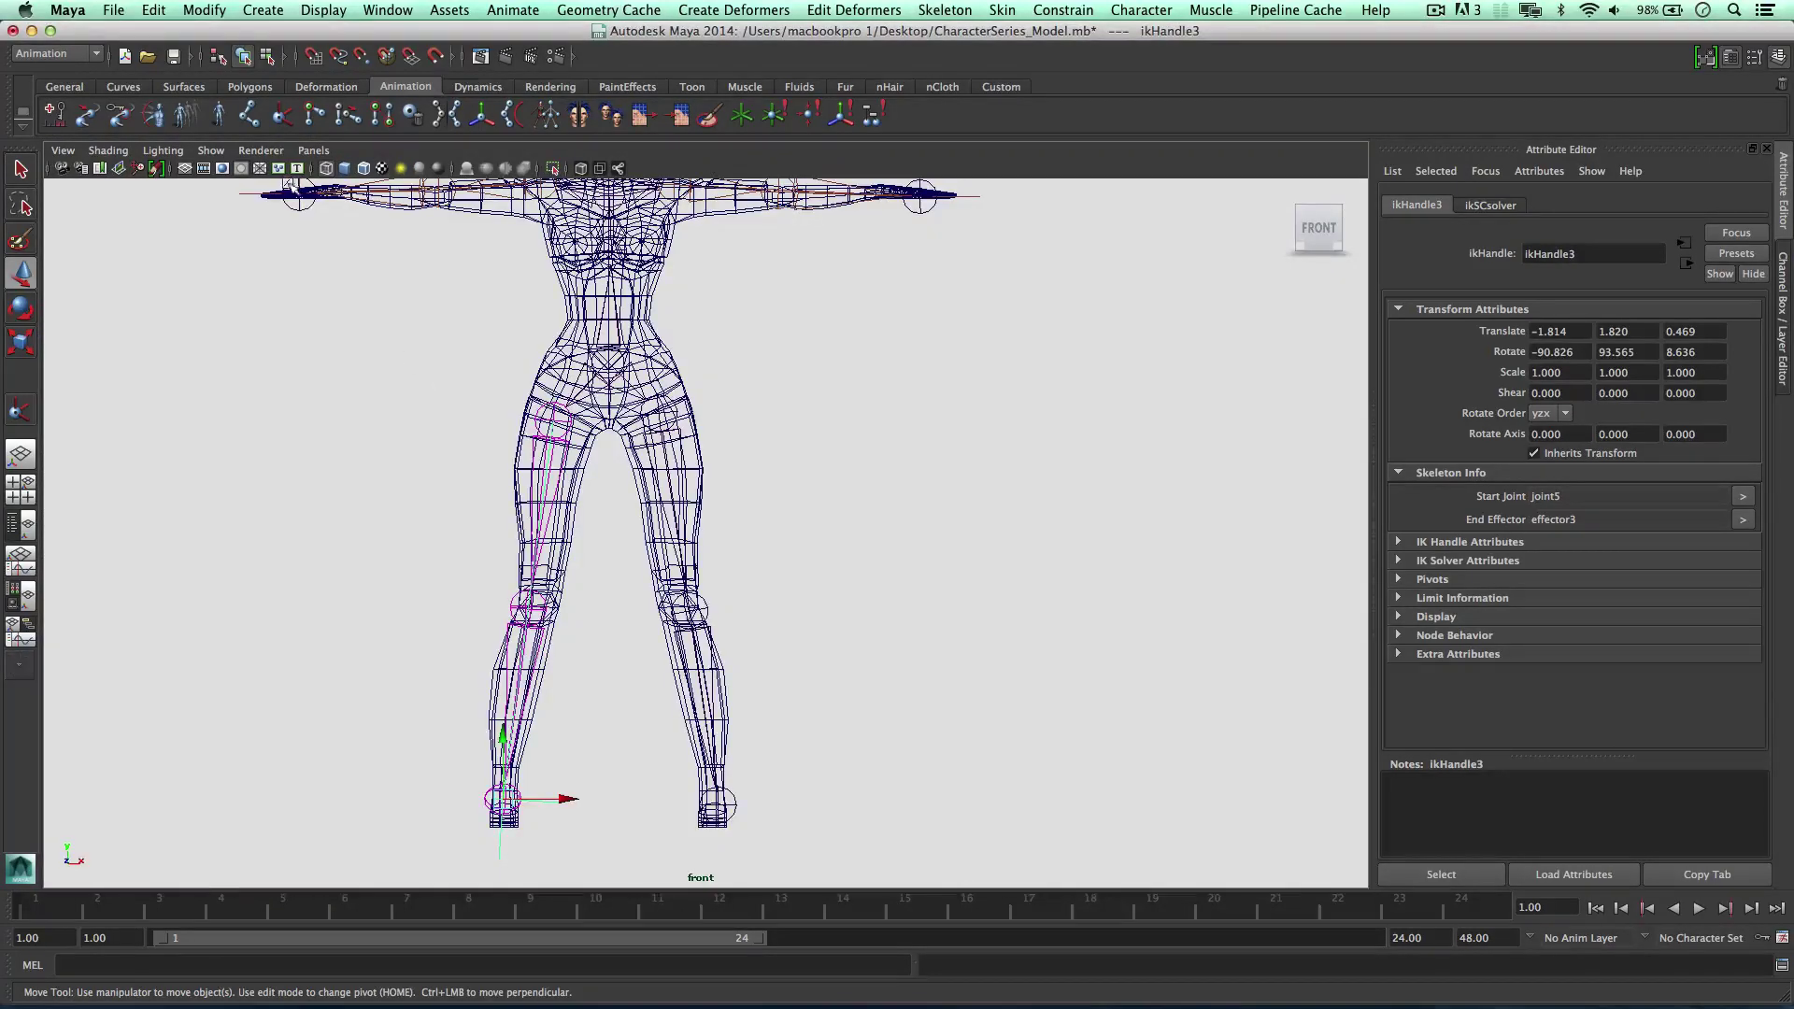
left_click(282, 114)
left_click(696, 621)
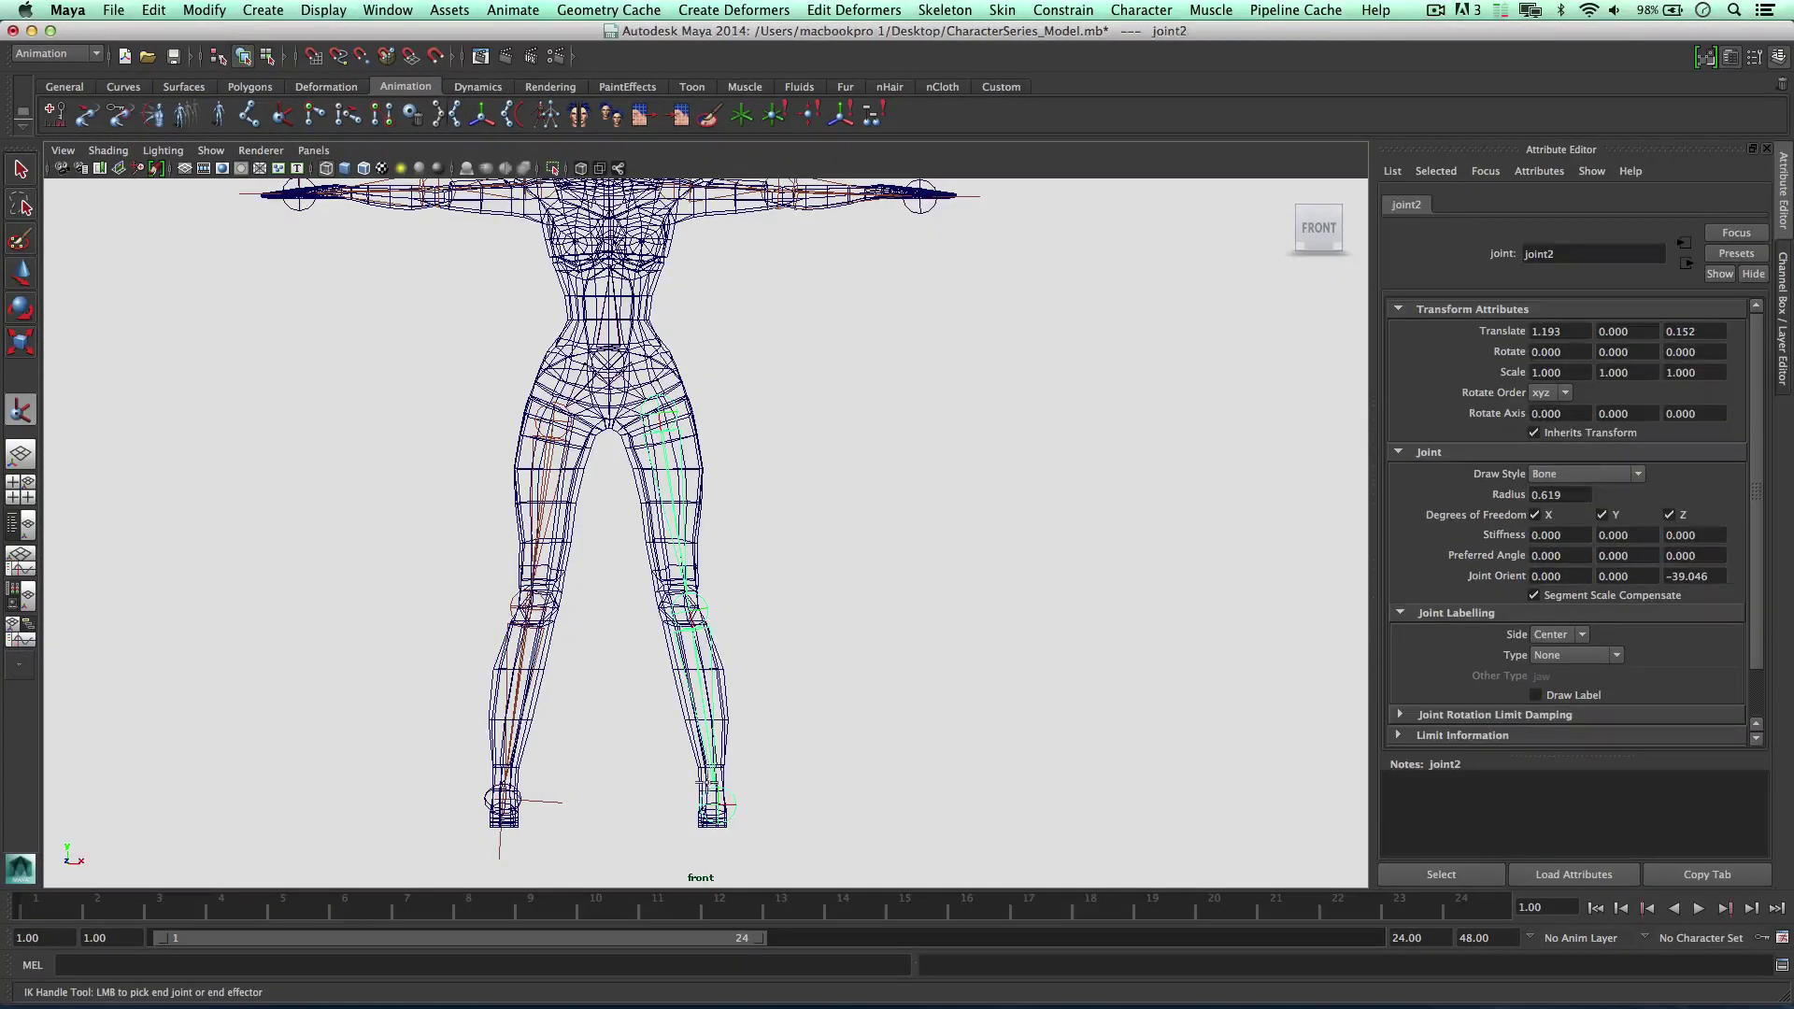
left_click(714, 801)
key("w")
Test the positive-X leg's bend by moving its IK handle, and undo the test moves
key("space")
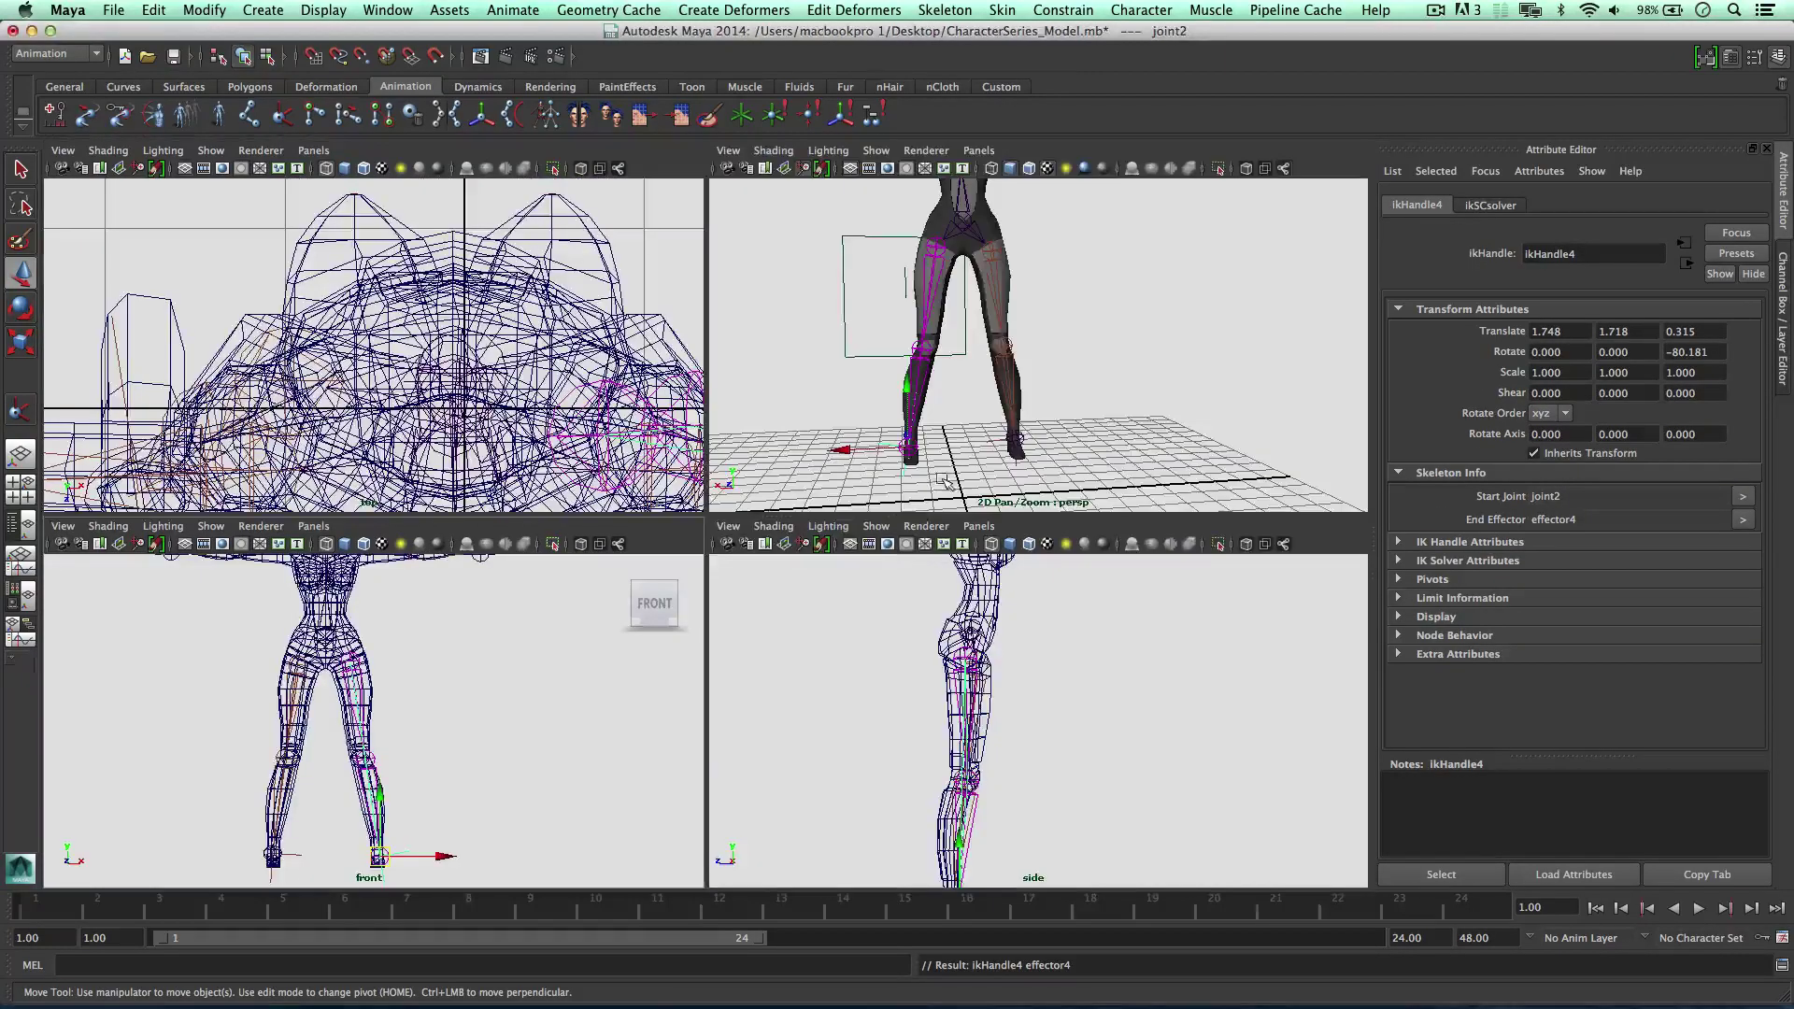
key("space")
left_click_drag(945, 483, 660, 799, "alt")
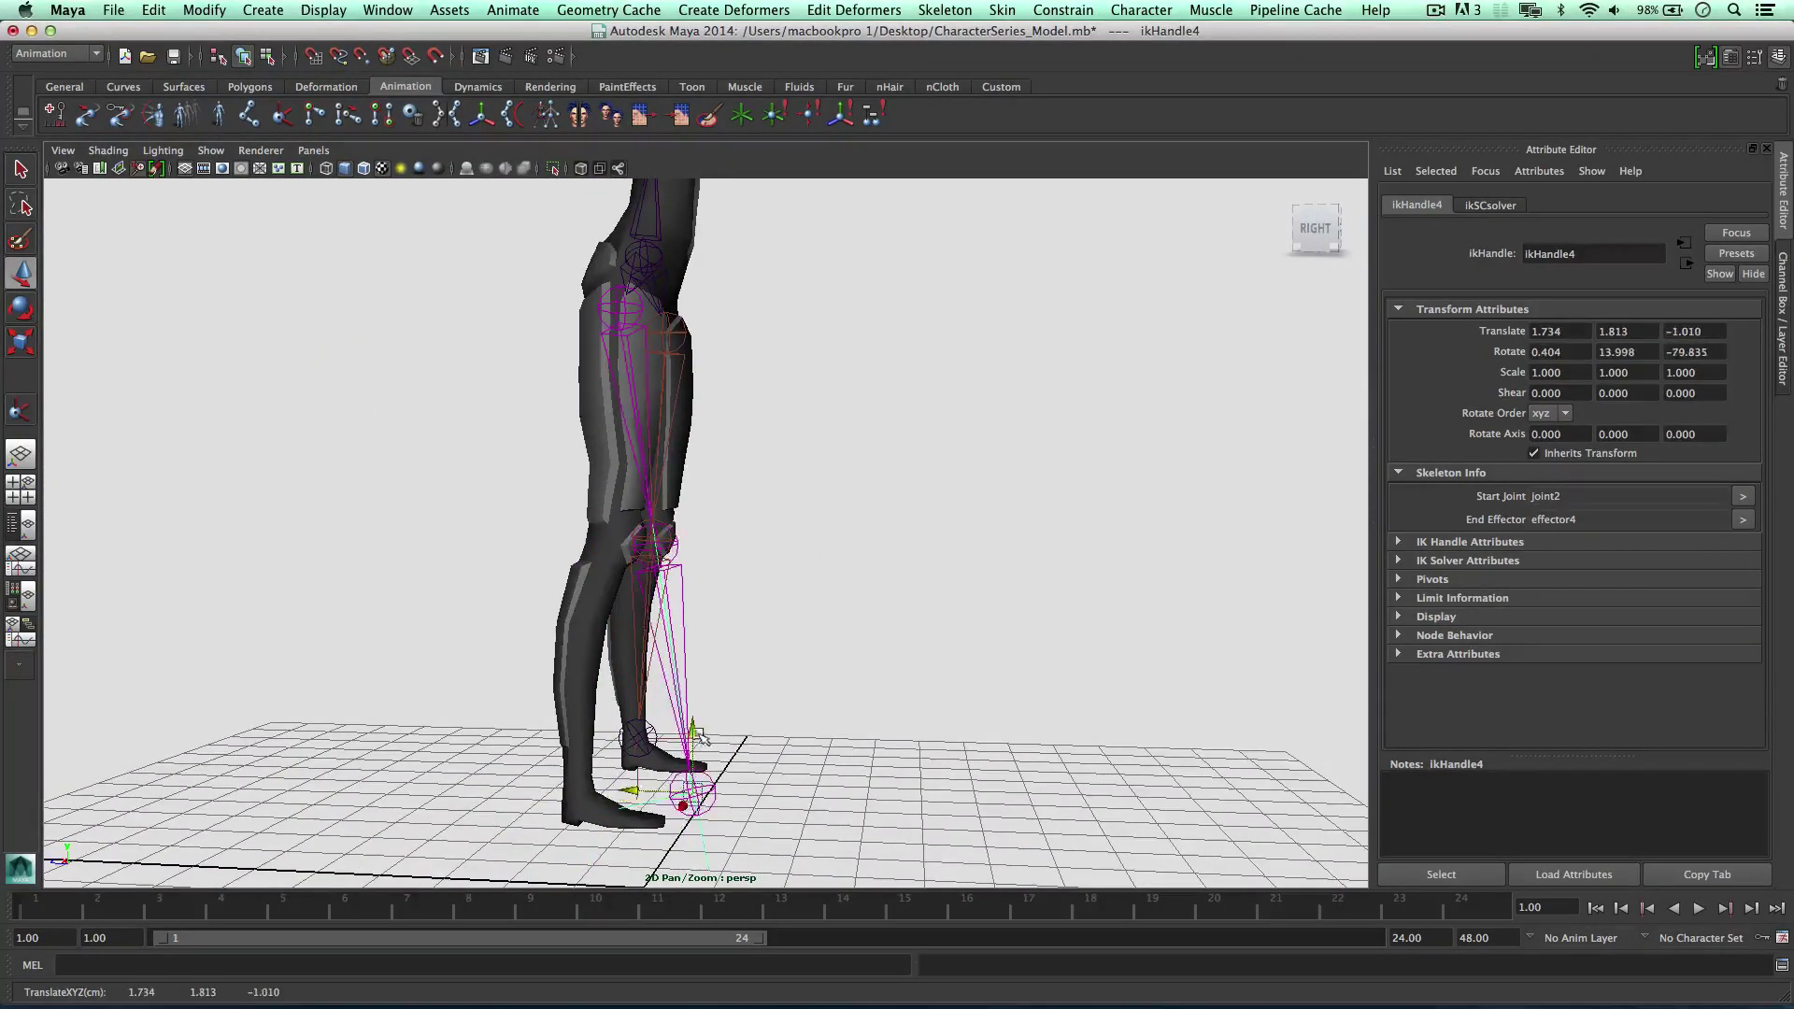
left_click_drag(696, 731, 674, 539)
key("super+z")
key("super+z")
left_click(638, 704)
left_click(631, 698)
key("super+z")
left_click_drag(672, 541, 584, 694, "alt")
key("super+z")
key("super+z")
Move the positive-X leg's IK handle back to the foot, at Translate Y 1.722 and Z 0.599
left_click(604, 824)
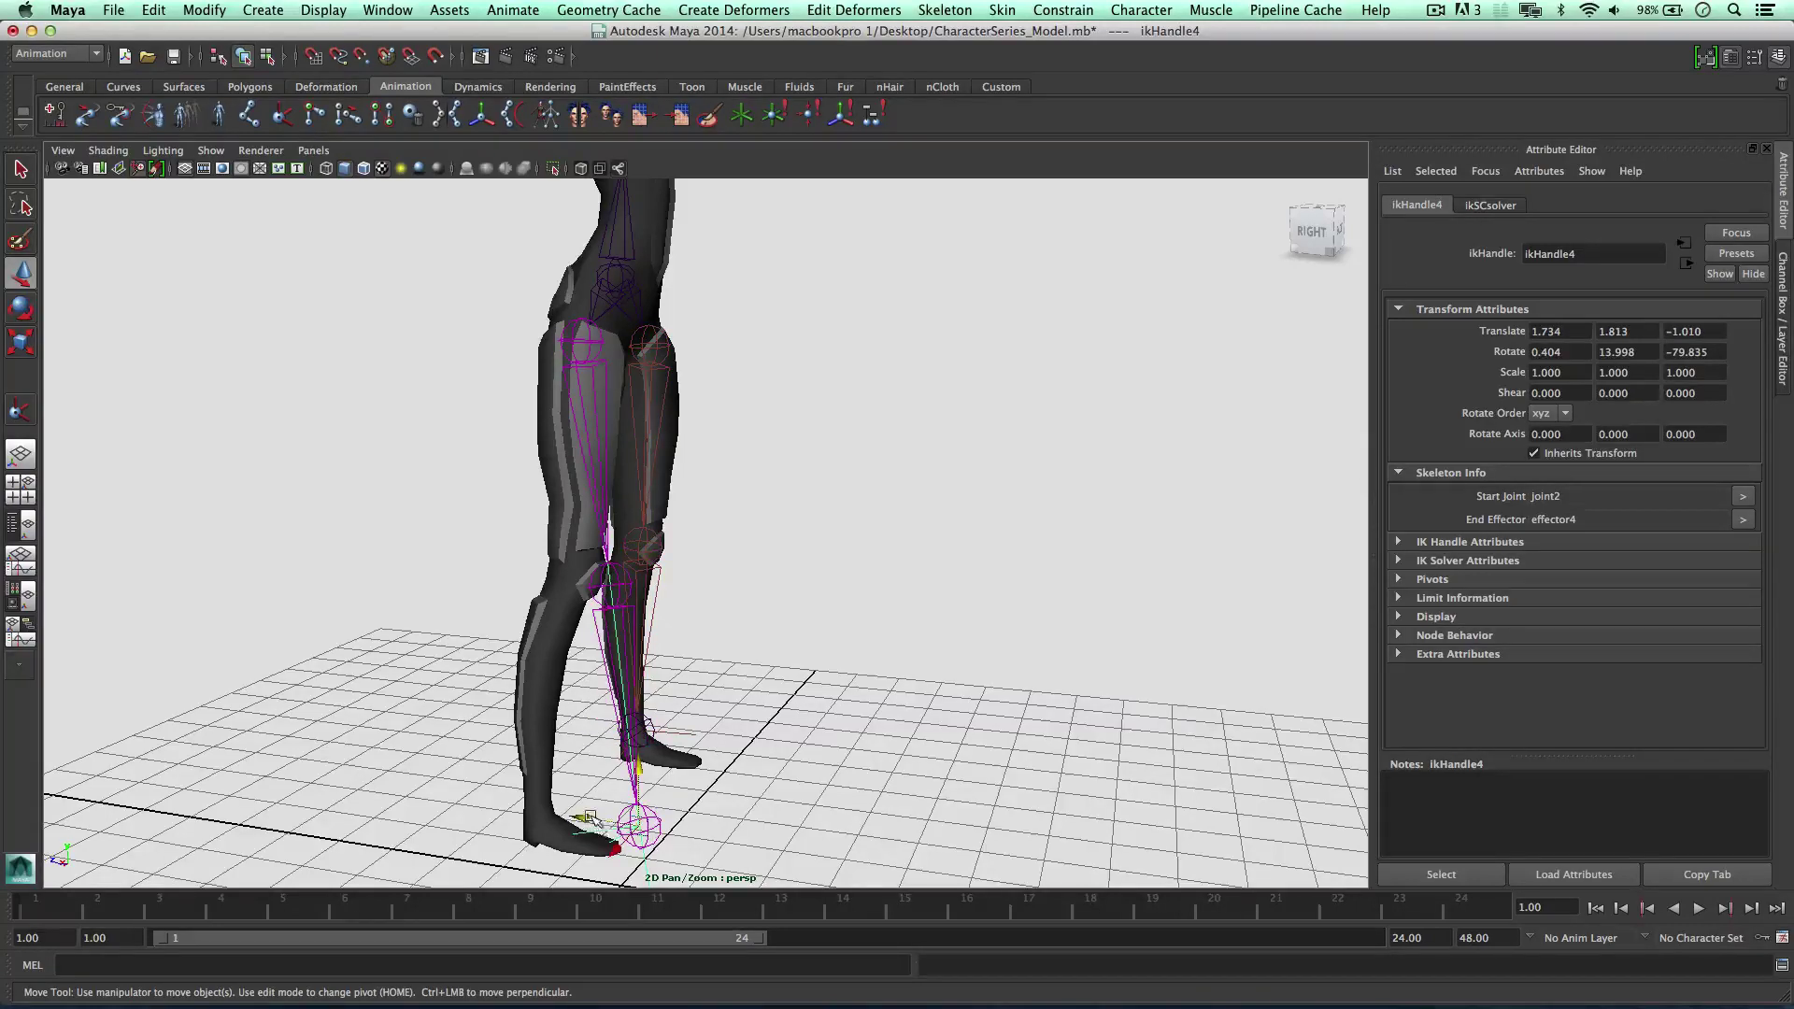
left_click_drag(589, 816, 531, 765)
left_click_drag(705, 680, 629, 641, "alt")
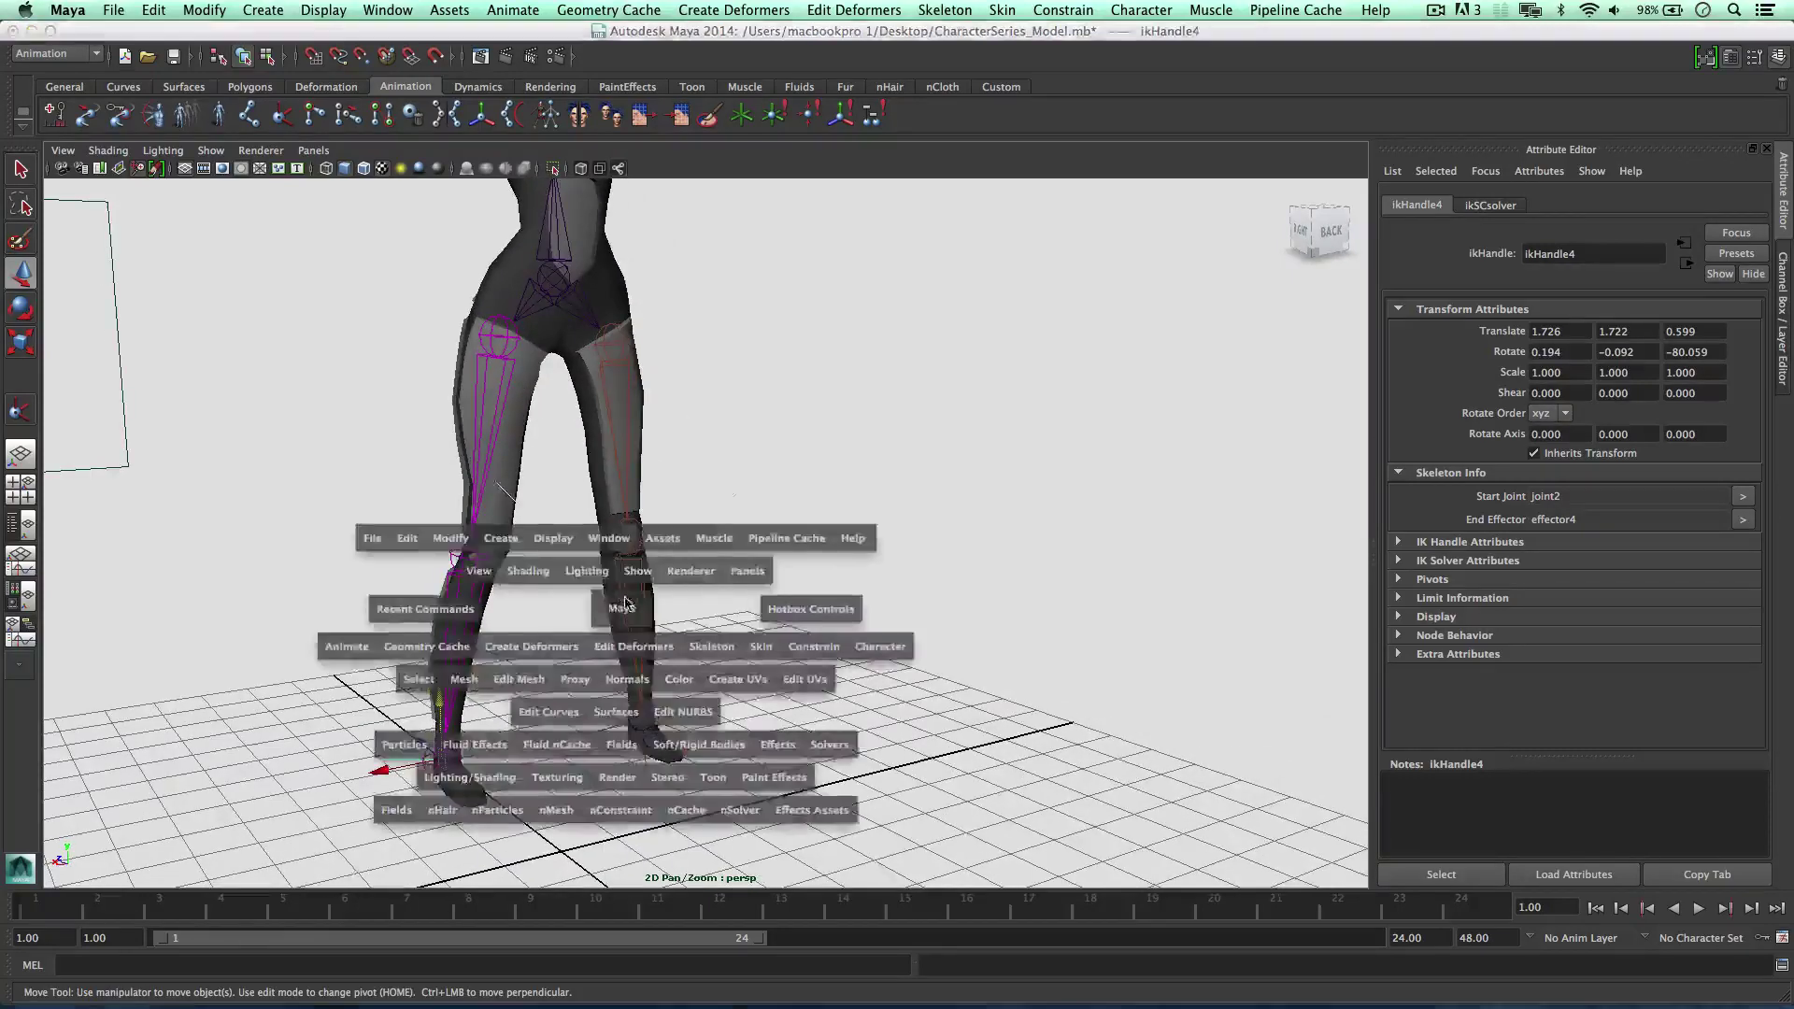
Nudge both leg IK handles slightly inward in the front view, to Translate X 1.700 and -1.788
key("space")
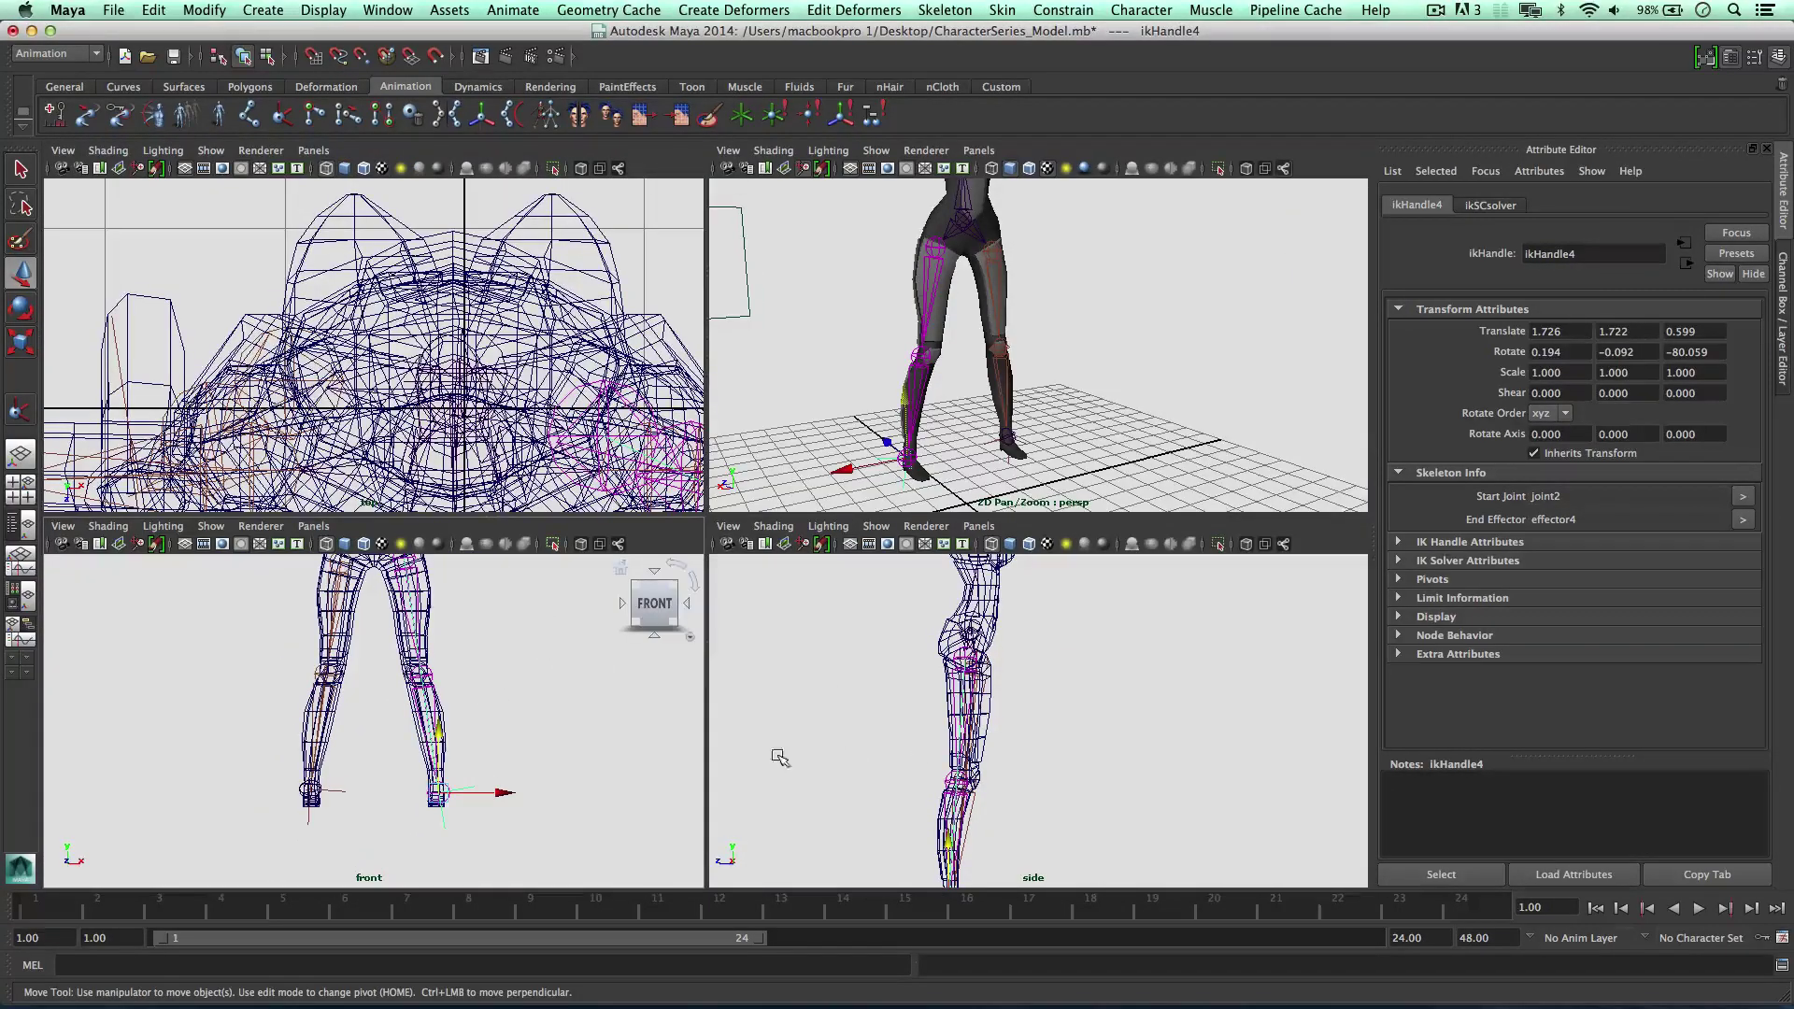
middle_click_drag(573, 720, 636, 645, "alt")
left_click_drag(564, 718, 563, 718)
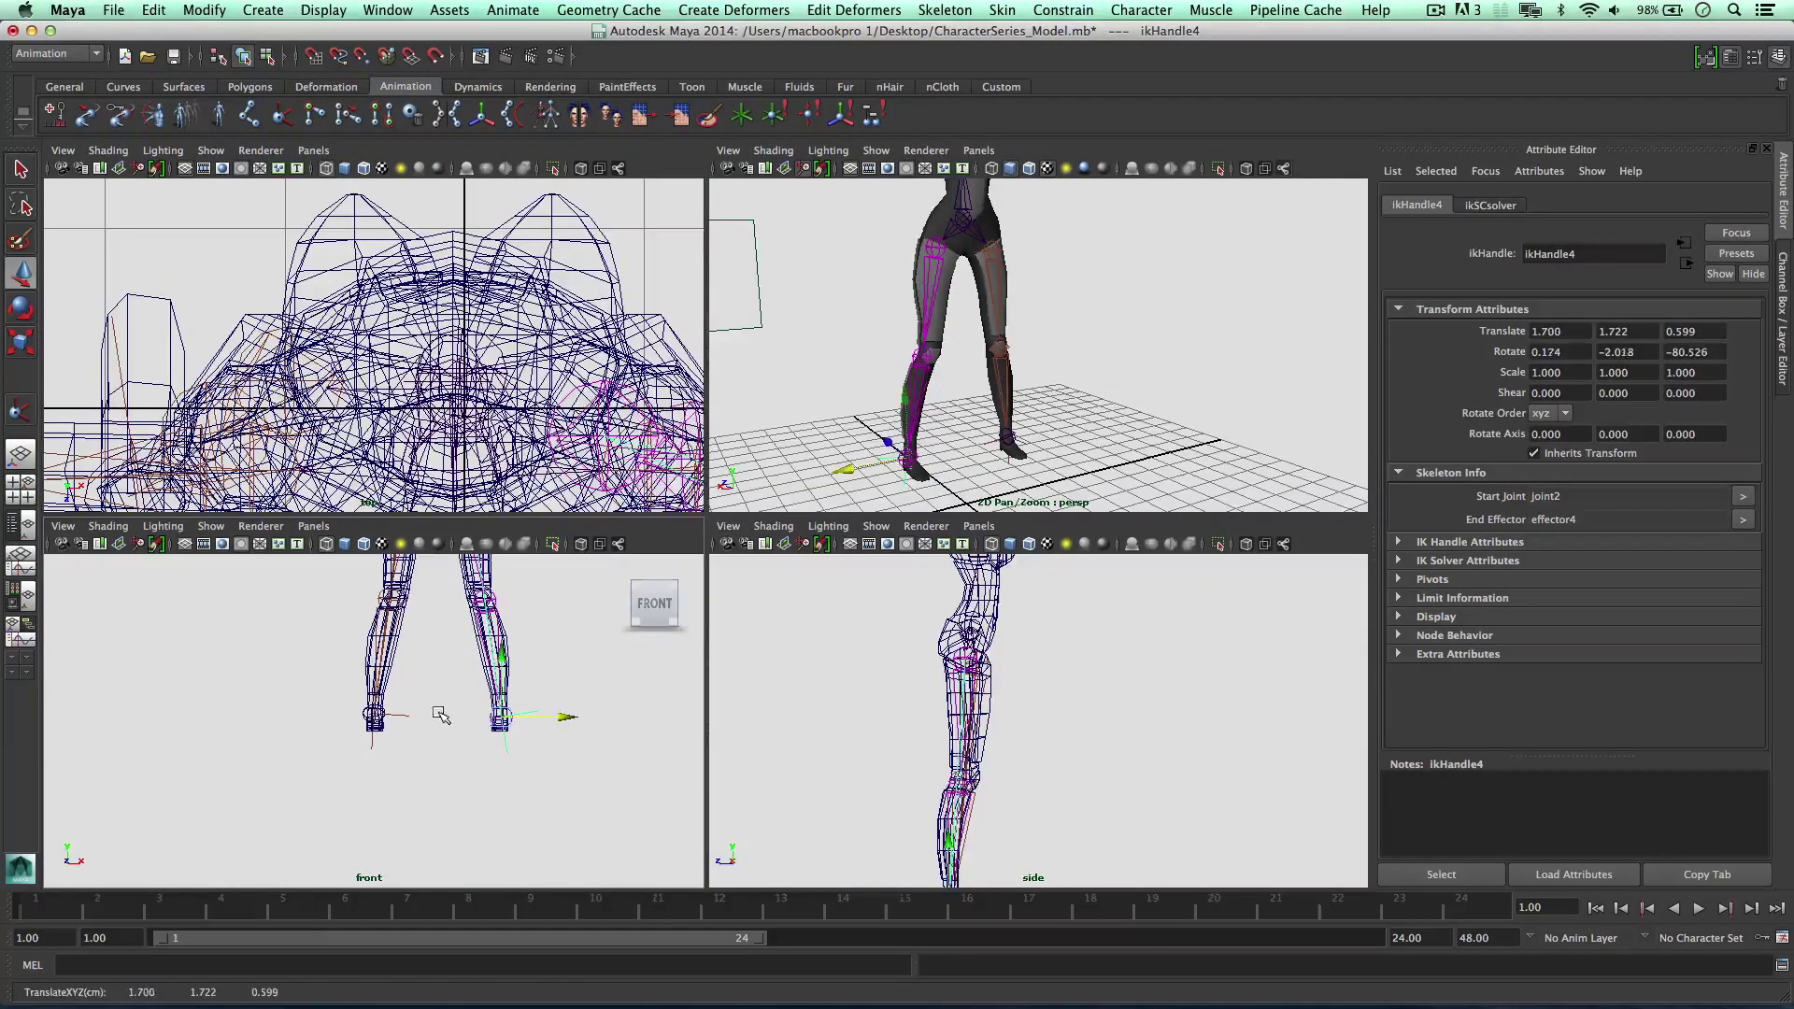
left_click(412, 715)
left_click_drag(408, 717, 411, 717)
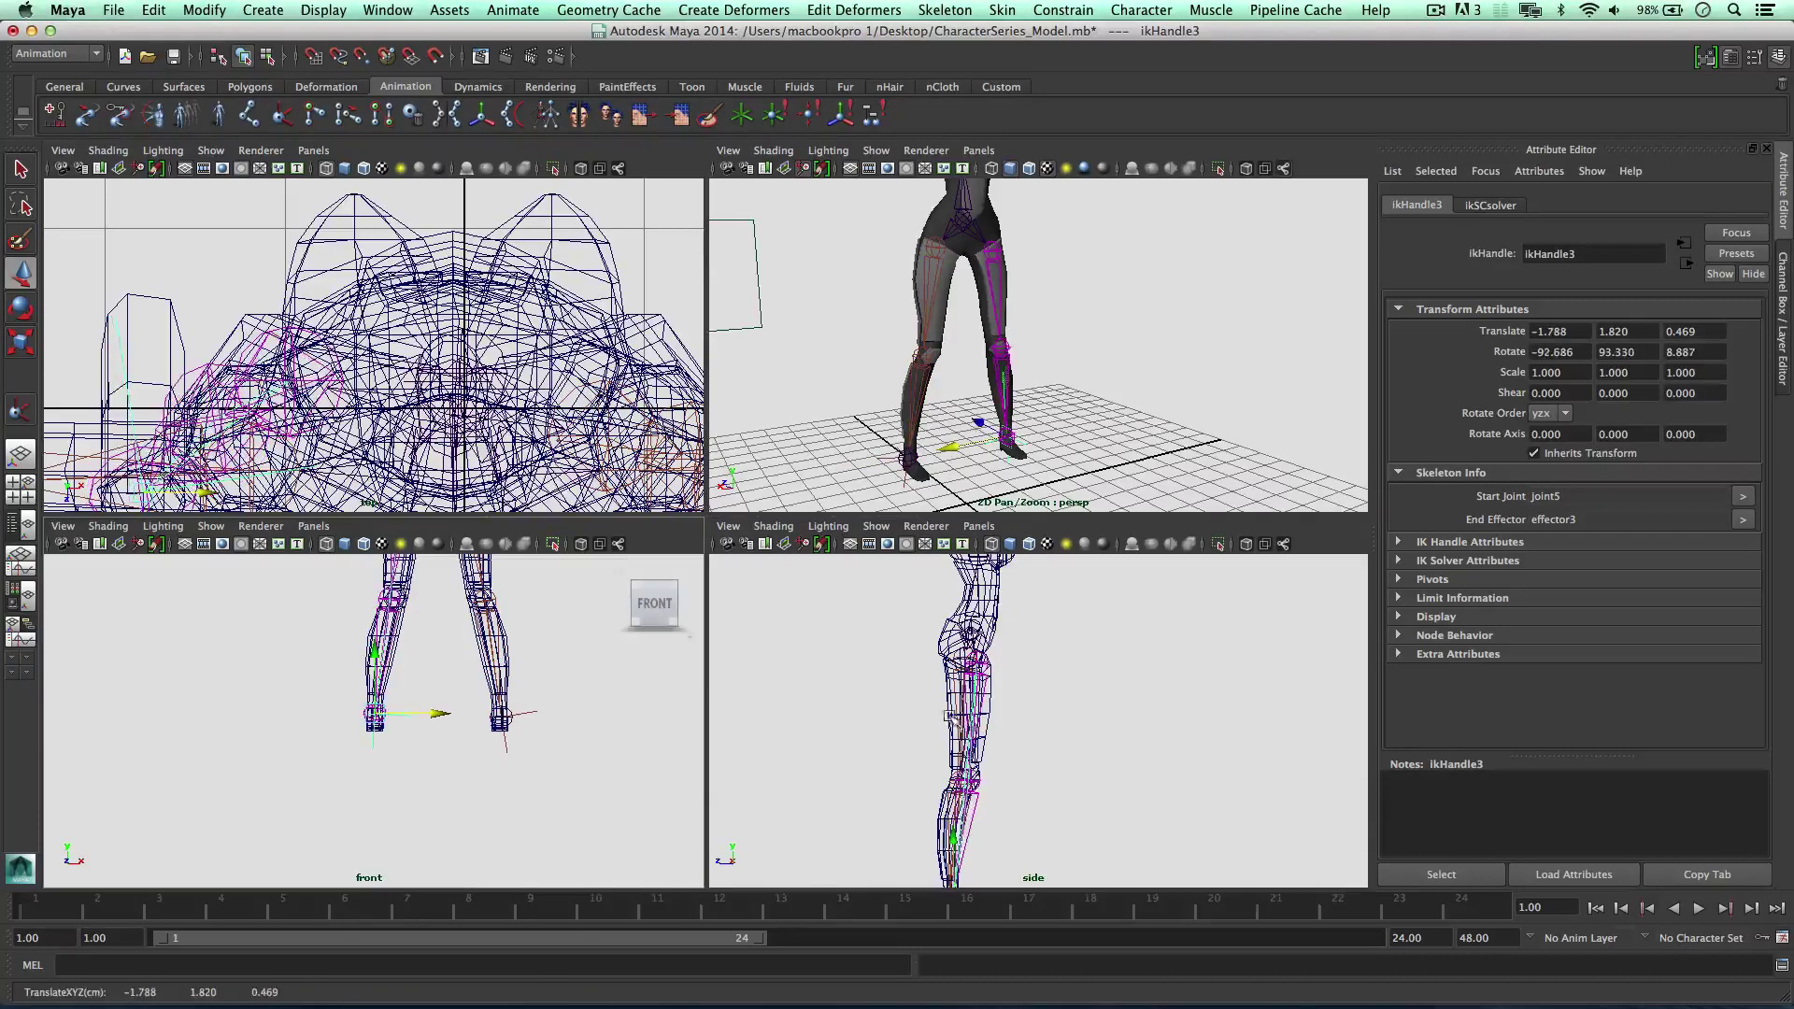
Select both shoulder joints and shift them slightly in depth and downward, with the negative-X shoulder at Translate 0.179, -1.127, 0.042
left_click(979, 779)
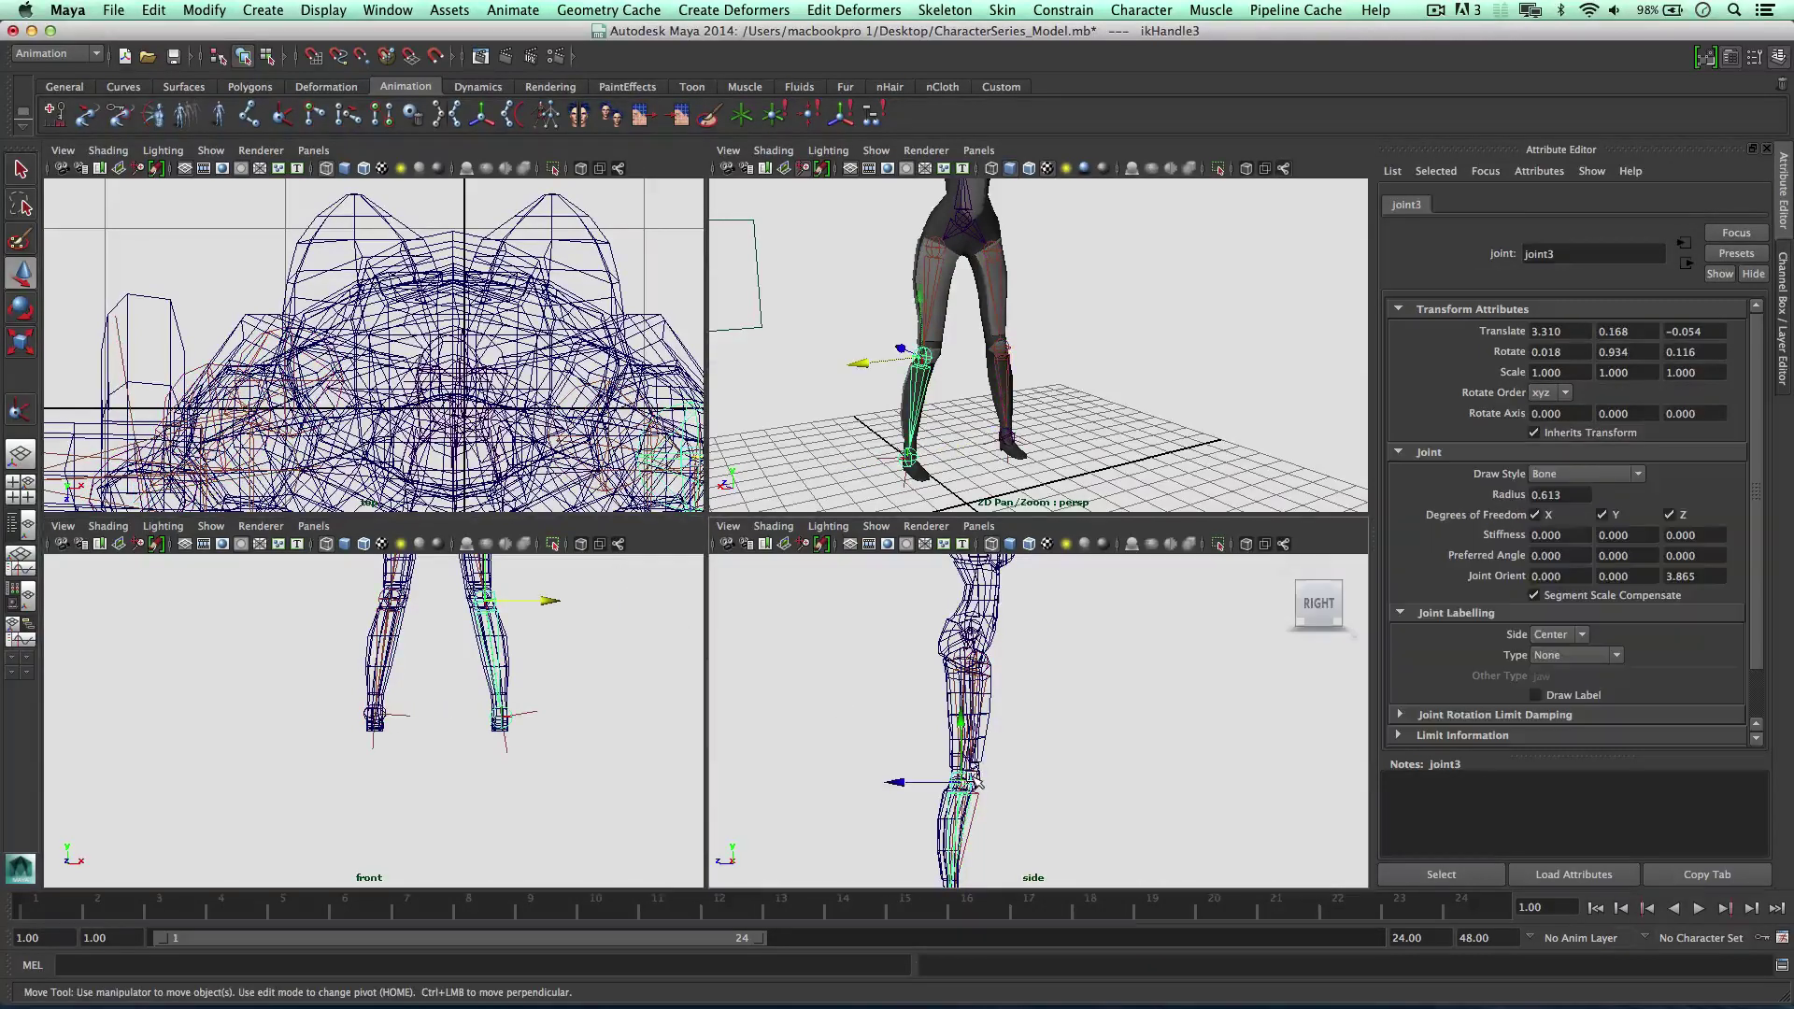
middle_click(1014, 351, "alt")
middle_click_drag(962, 206, 952, 381, "alt")
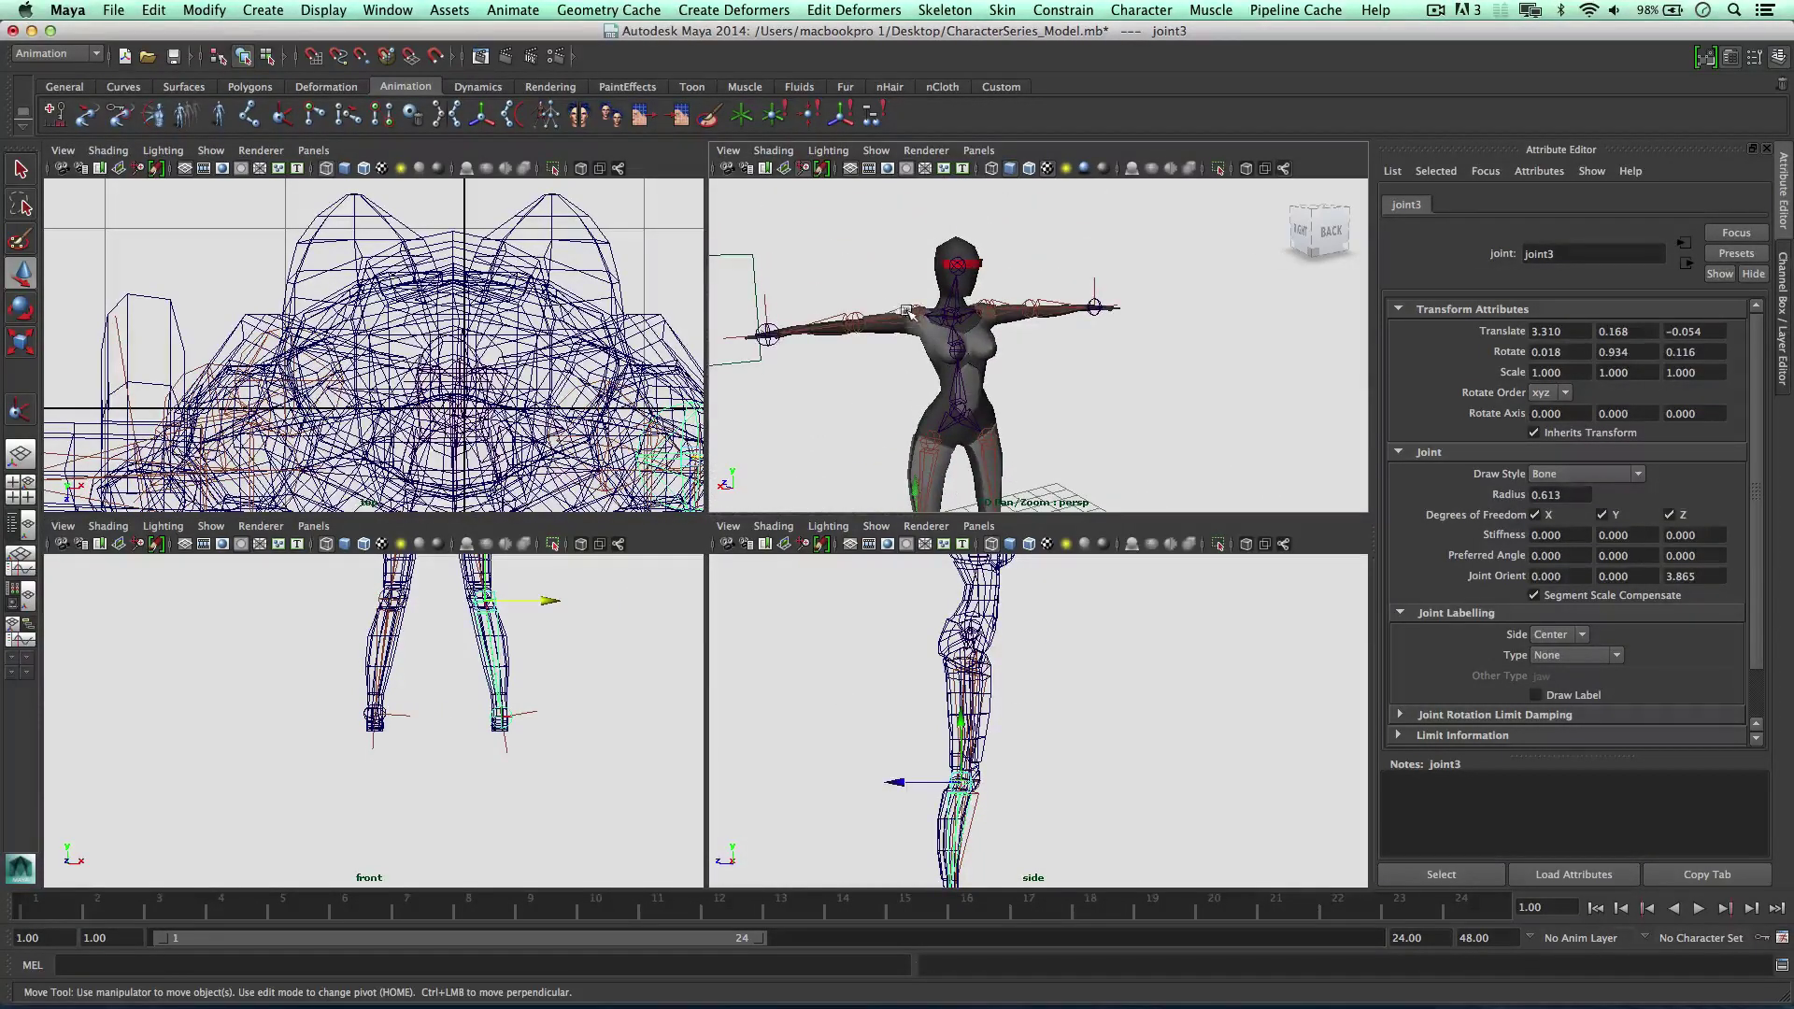
left_click(912, 312)
left_click(987, 309)
key("f")
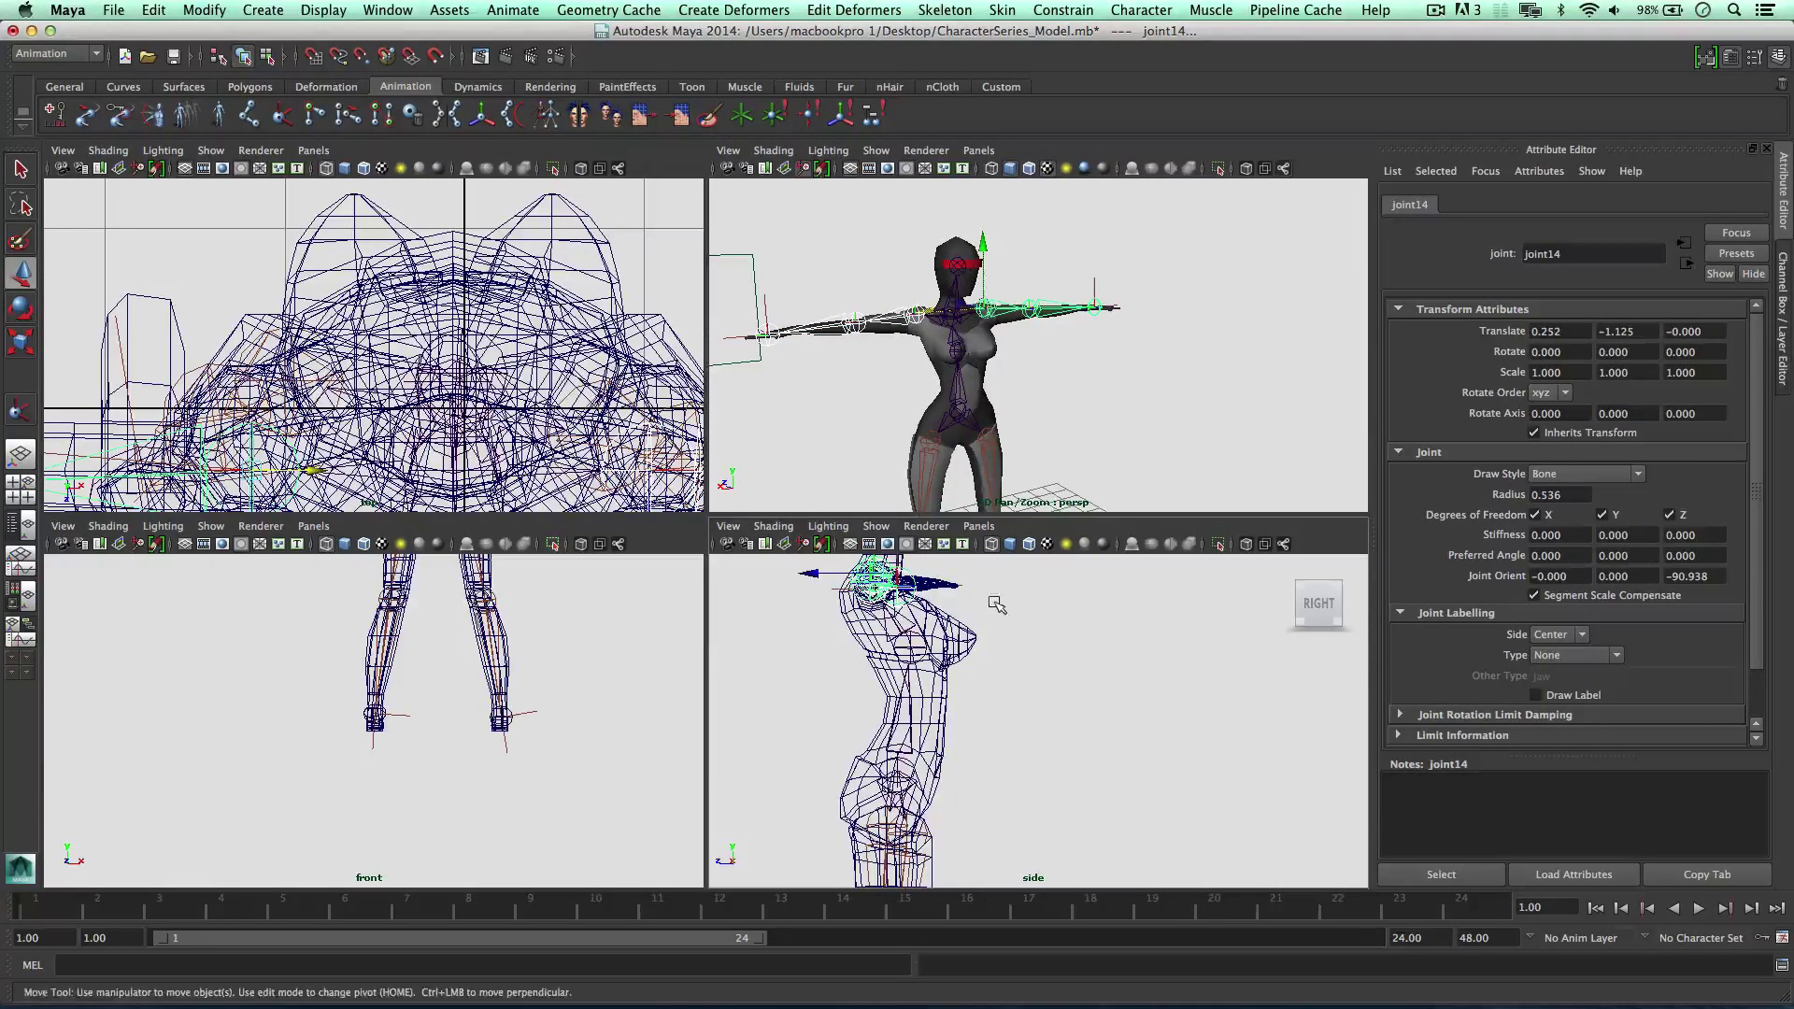
key("space")
left_click_drag(481, 301, 679, 446)
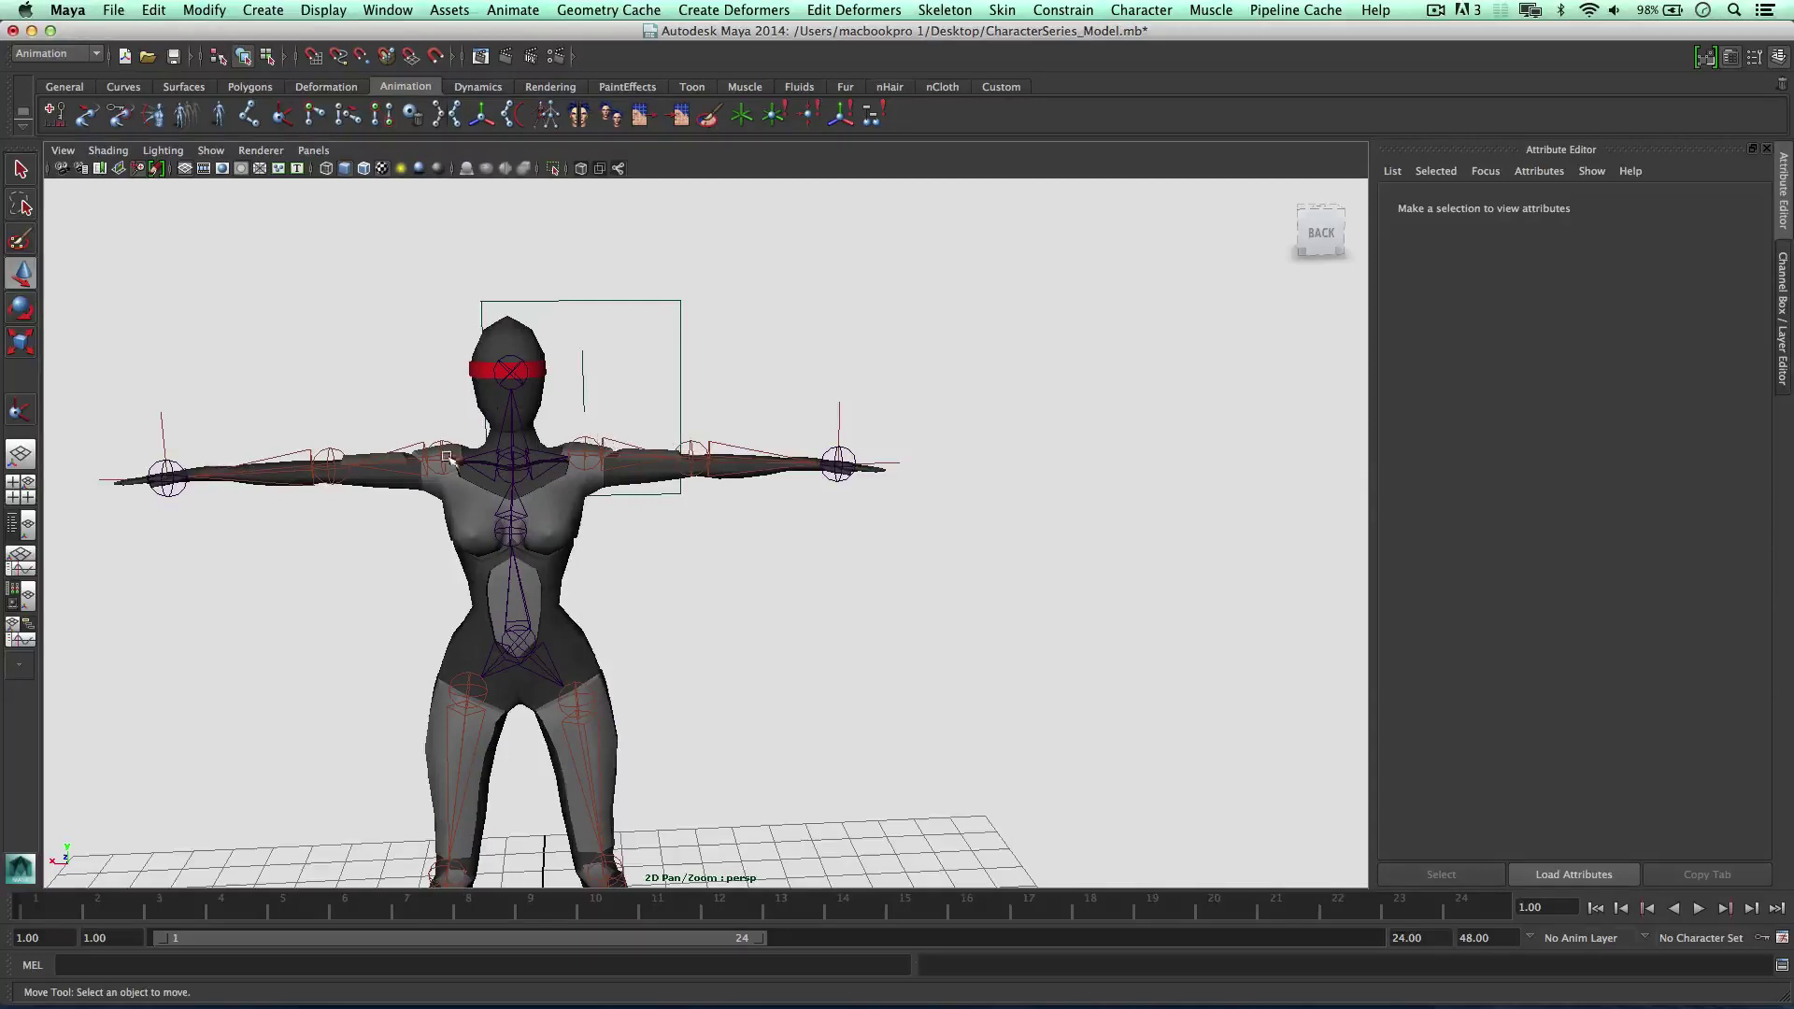
left_click(447, 457)
left_click(585, 441)
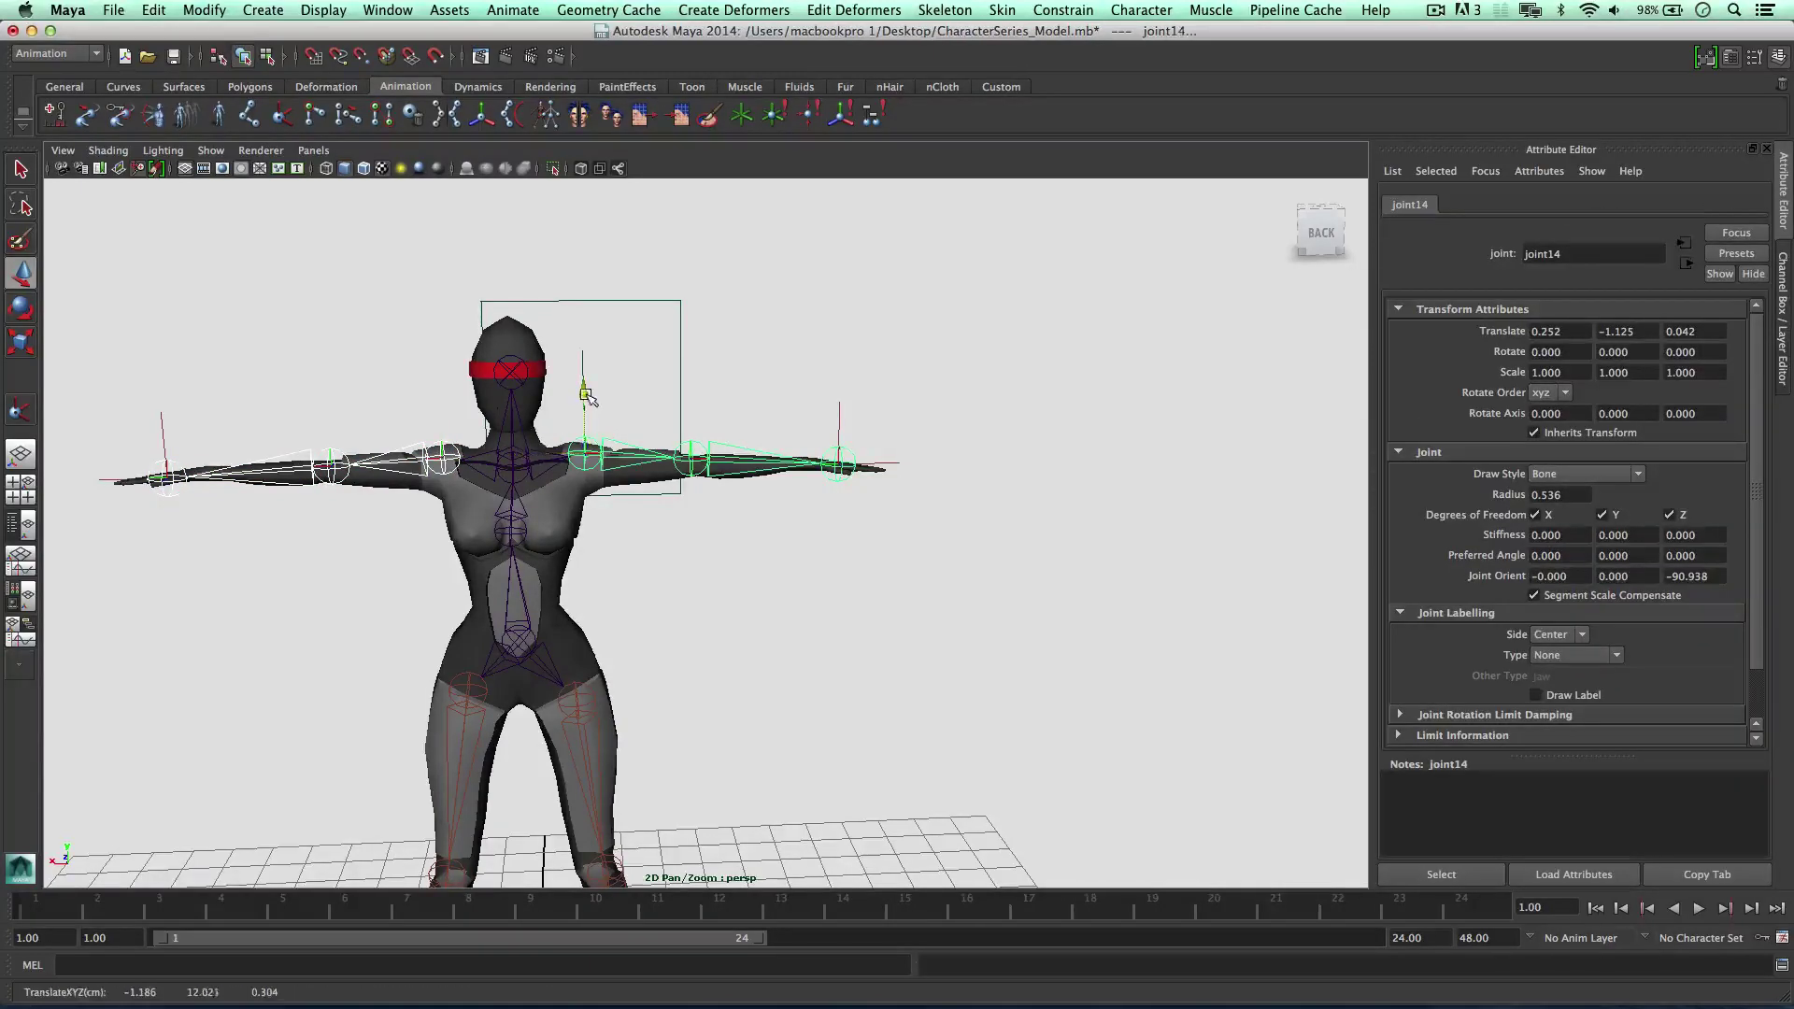
left_click_drag(585, 394, 586, 400)
Clear the joint selection and save the scene
left_click(682, 462)
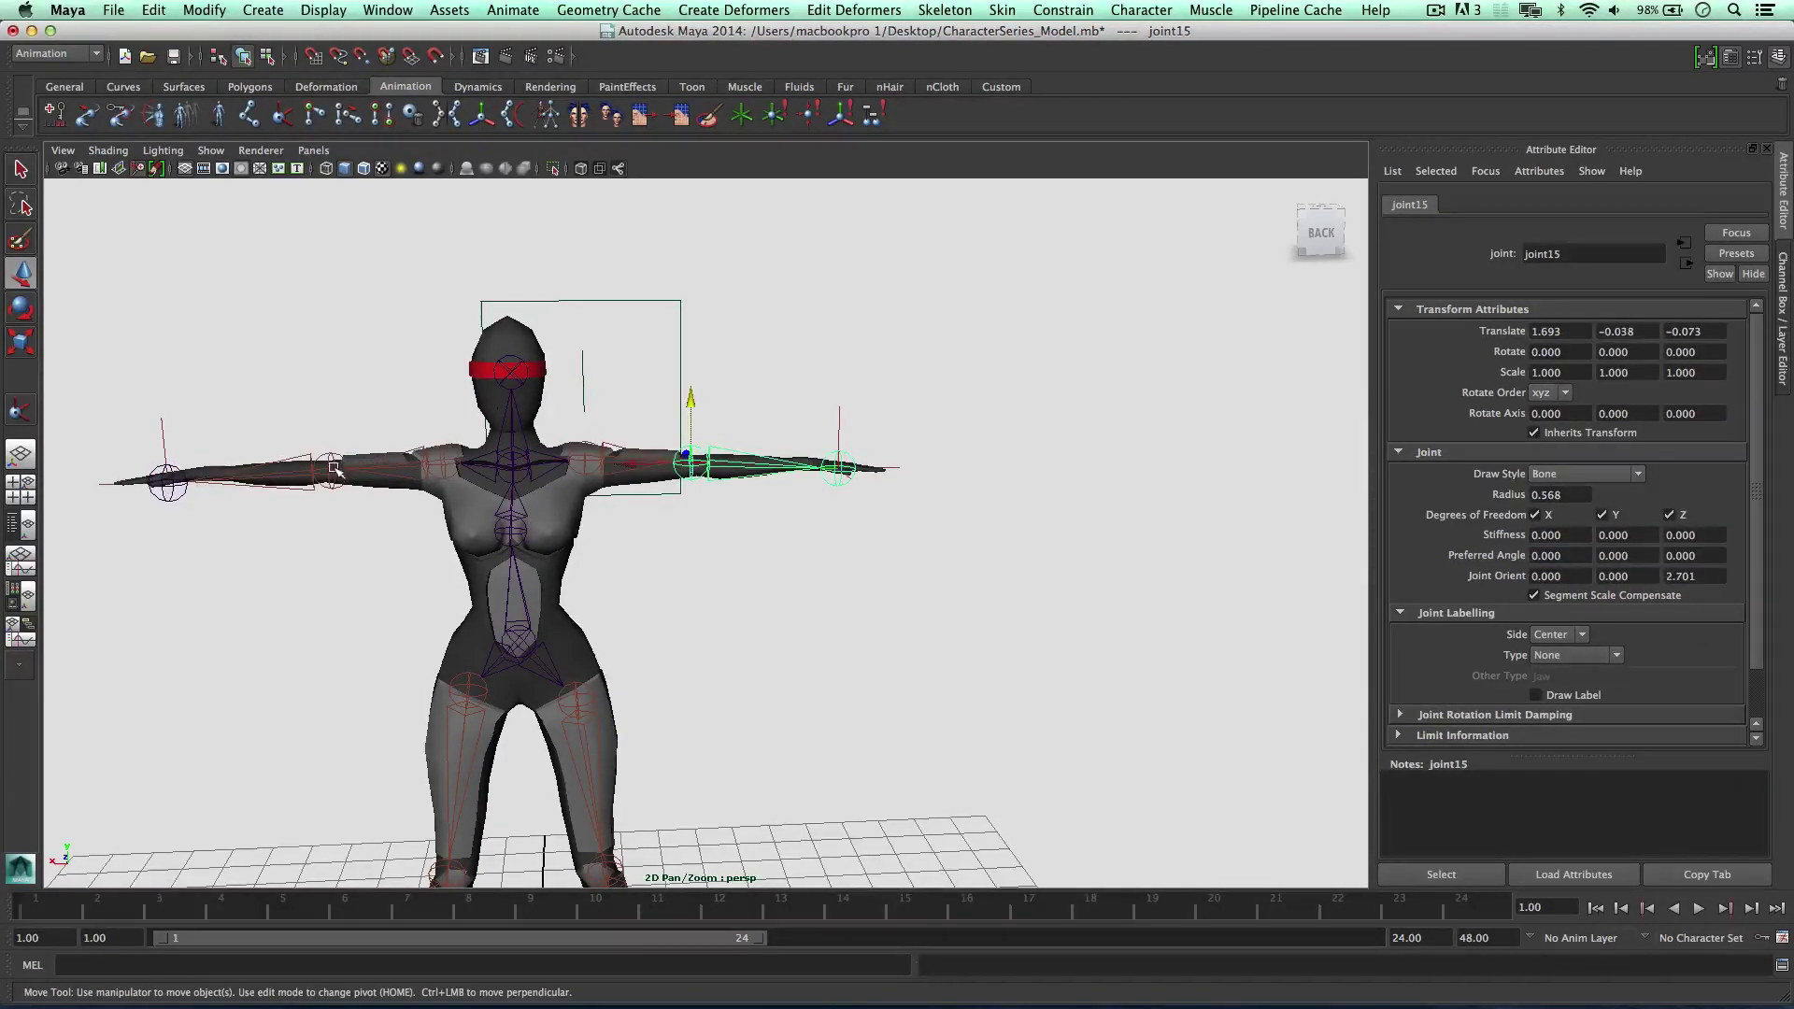
left_click(299, 385)
mouse_move(345, 388)
left_mouse_down("alt")
mouse_move(440, 388)
mouse_move(337, 377)
left_mouse_up("alt")
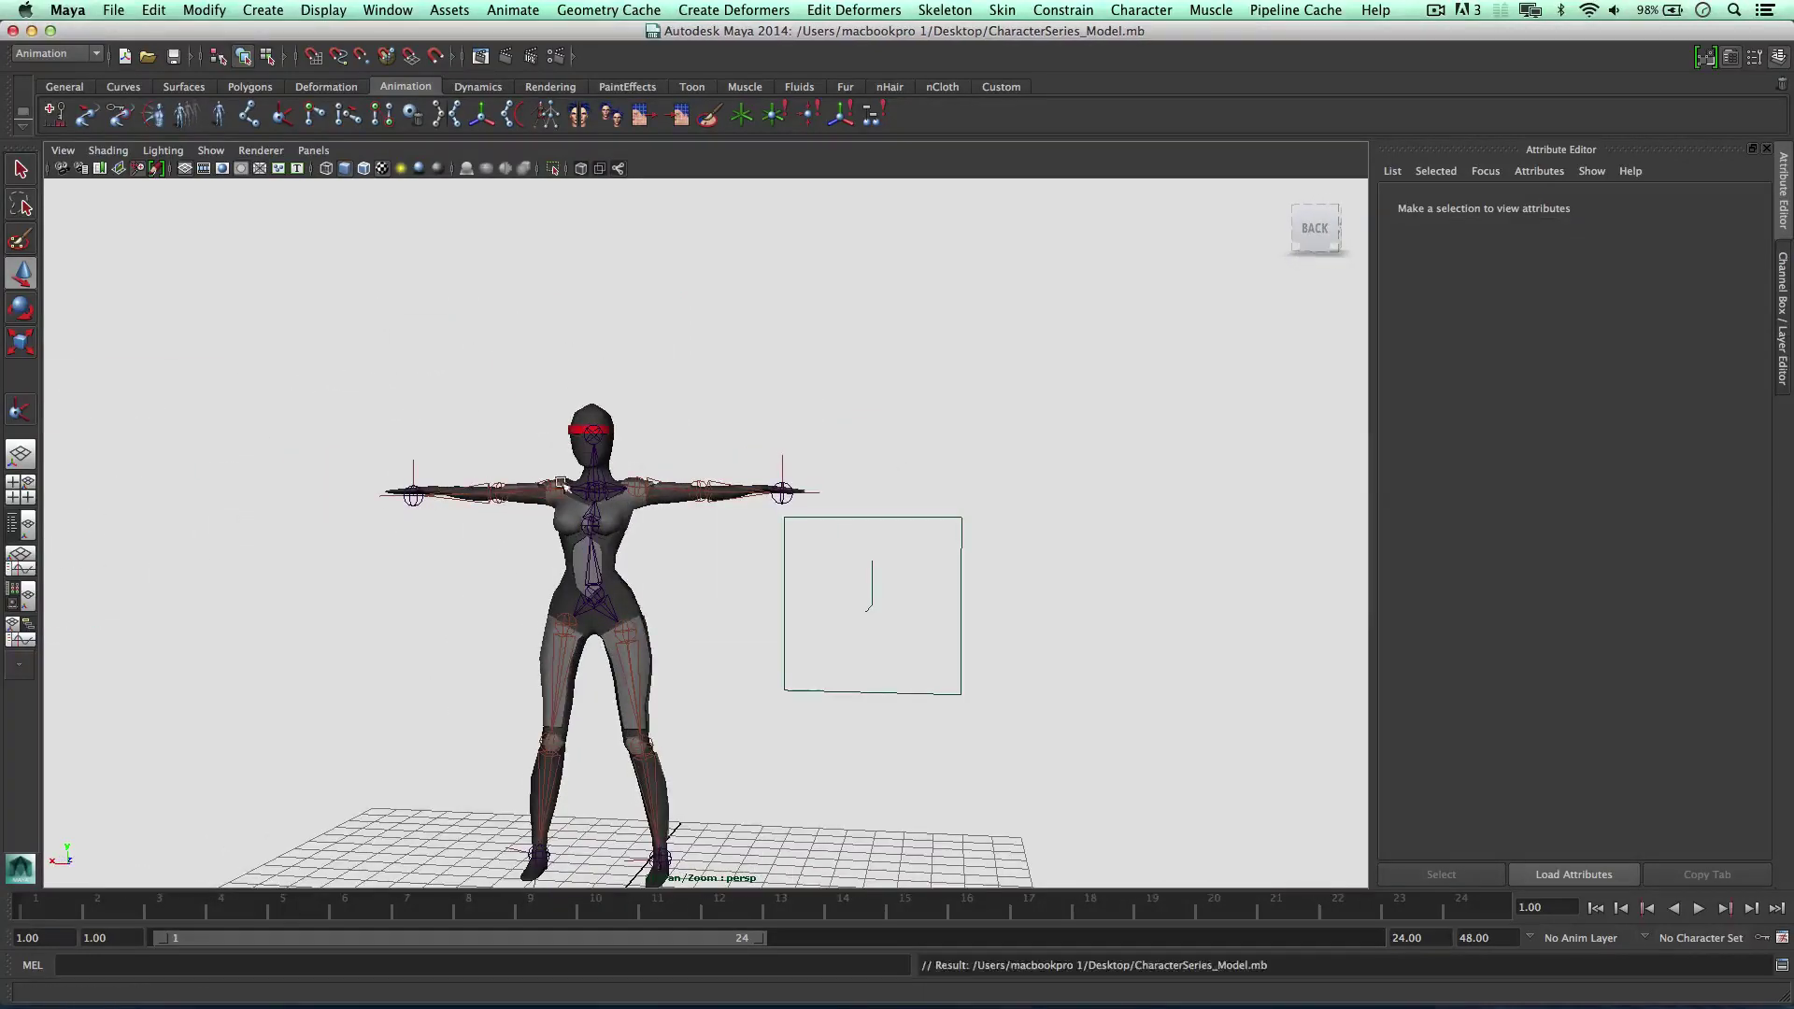
Rename the joint in the head to Head
scroll(595, 504, "up", 5)
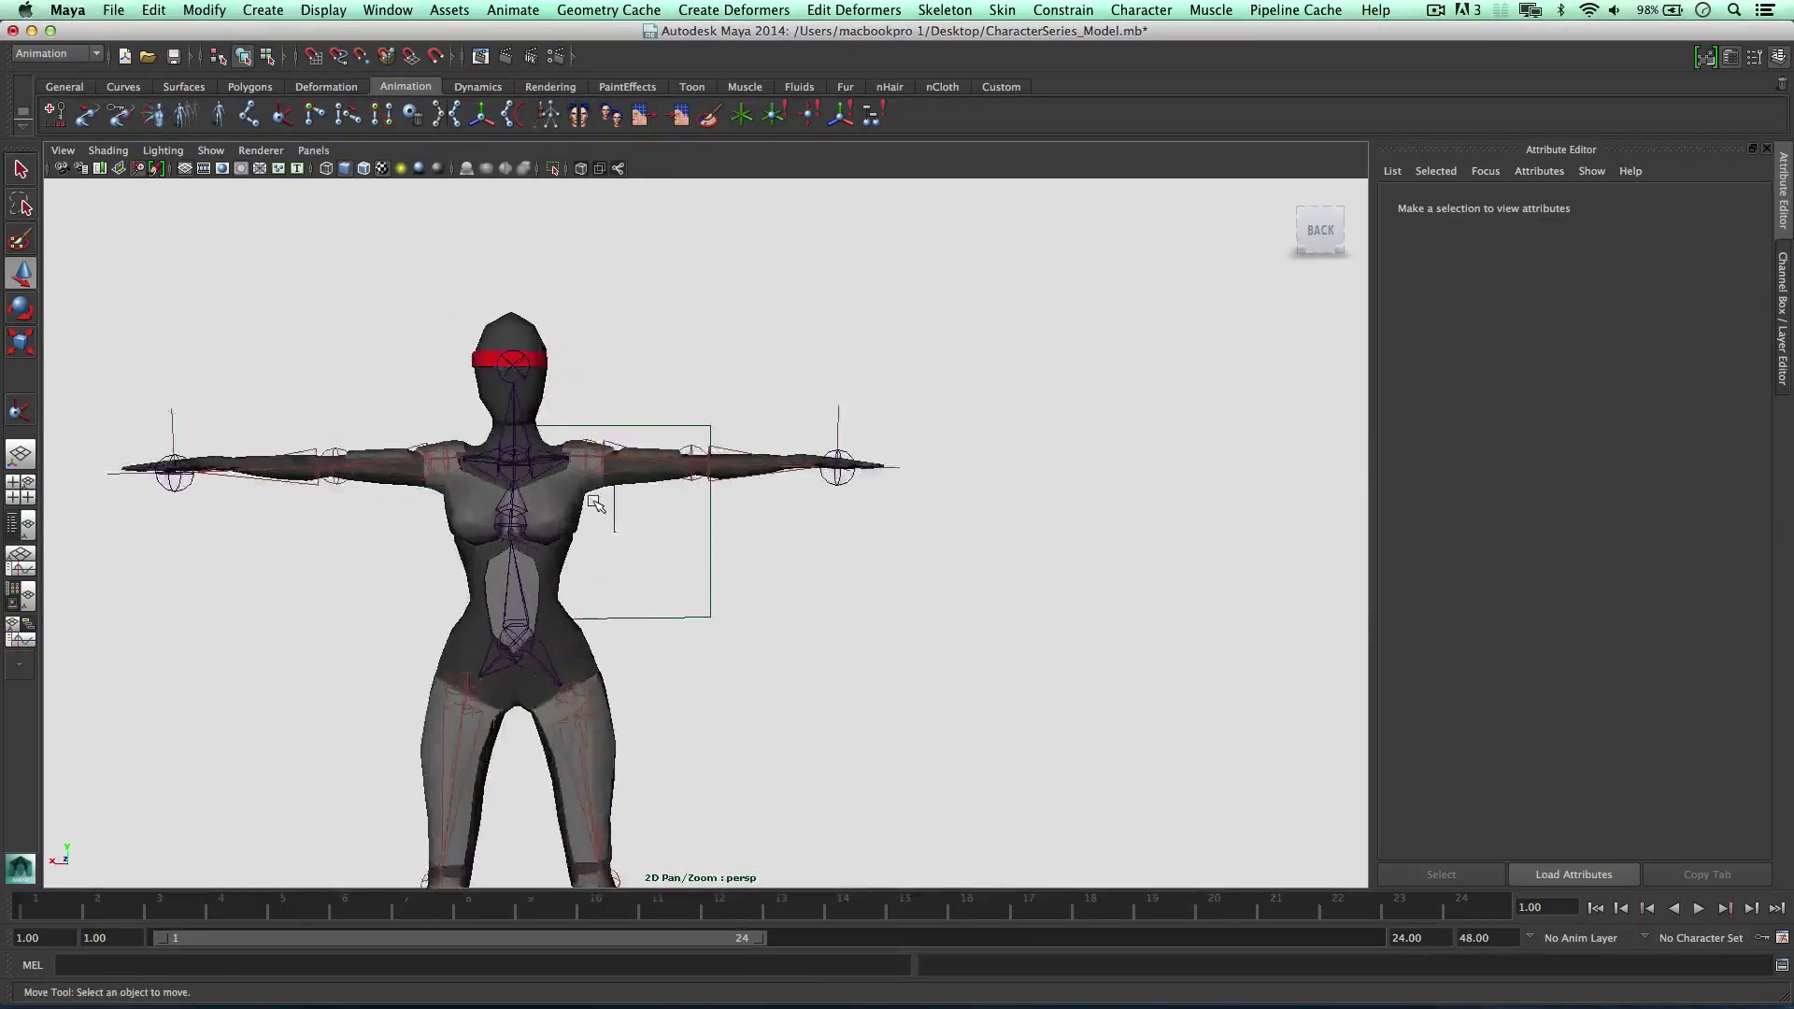
scroll(602, 499, "up", 3)
left_click_drag(573, 516, 577, 530, "alt")
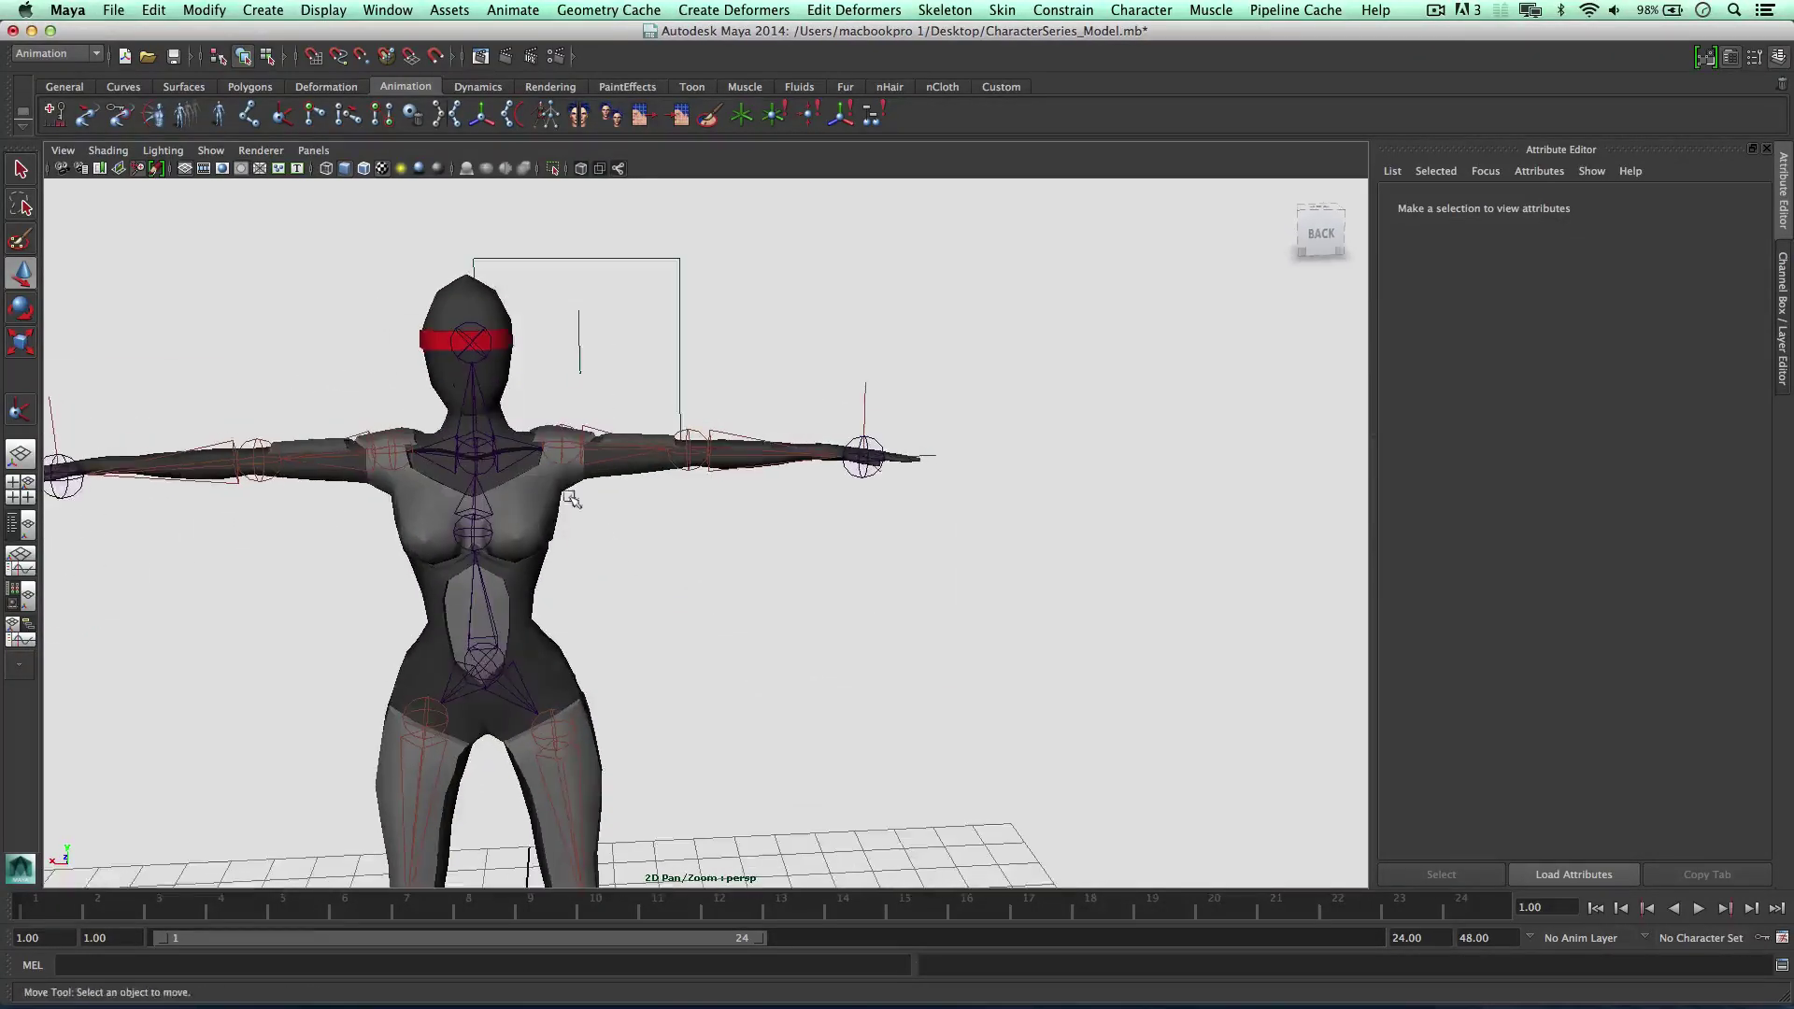
left_click(472, 338)
double_click(1542, 254)
key("Return")
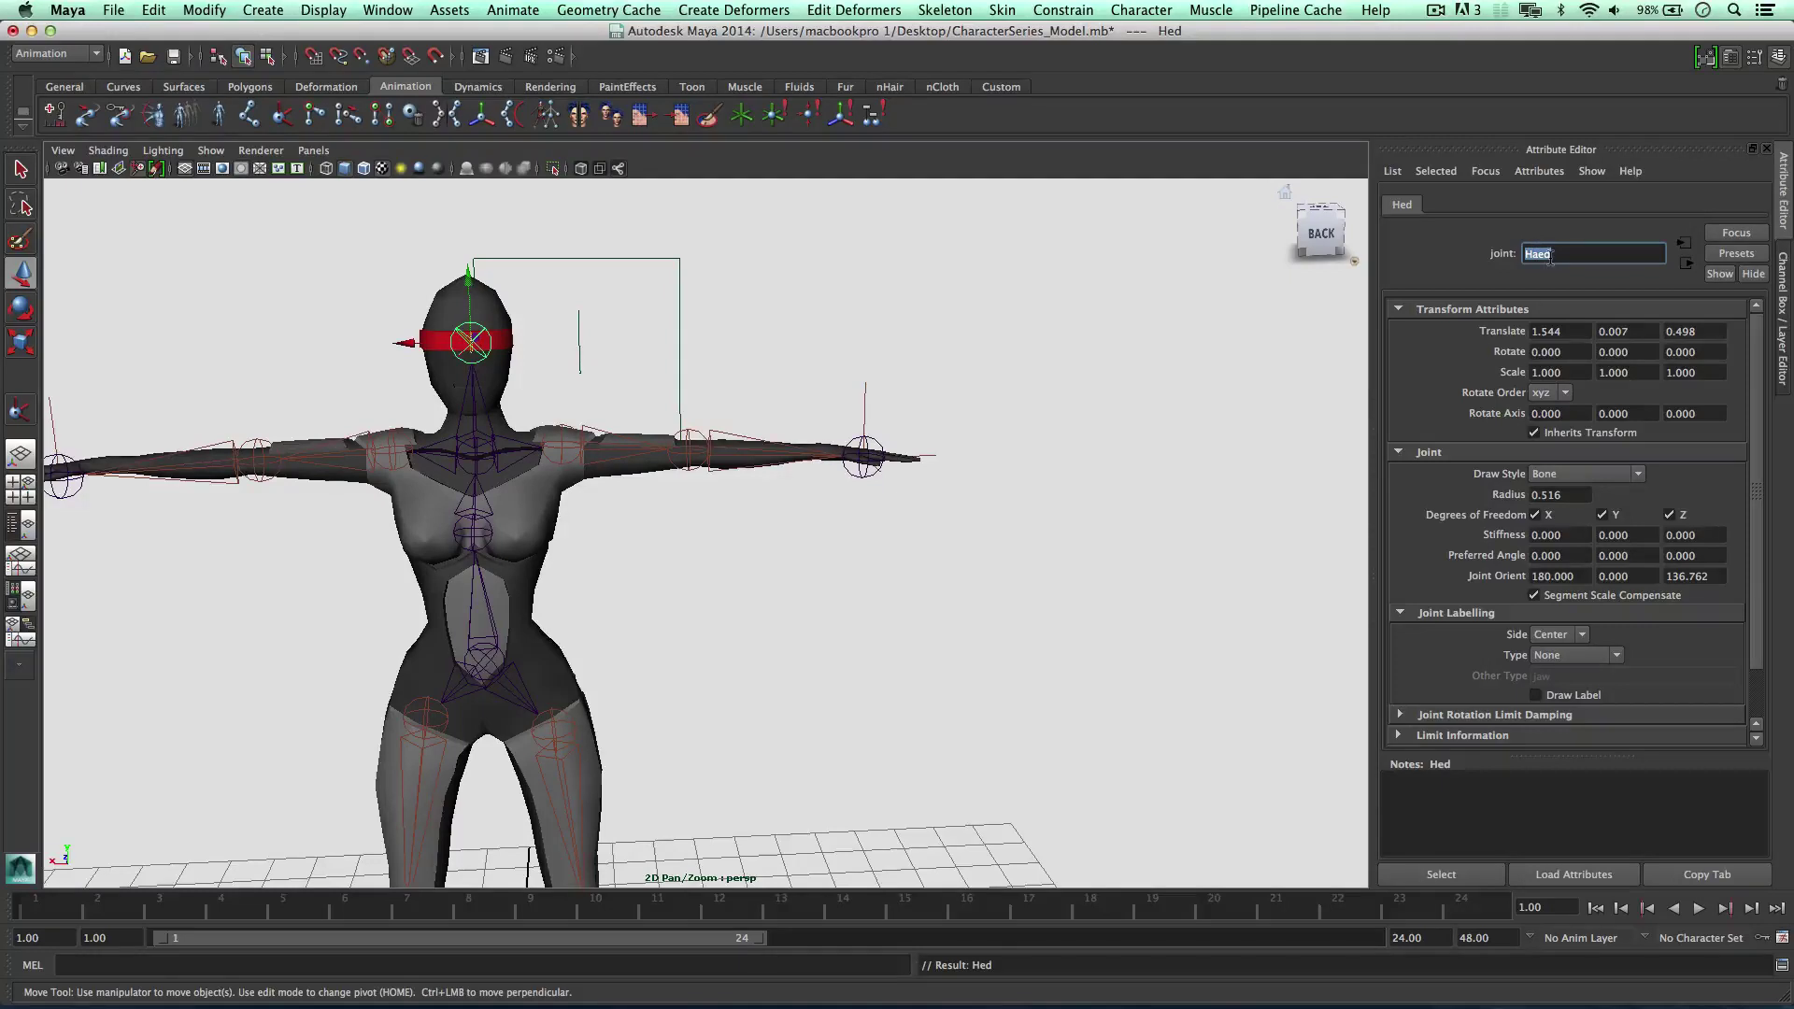
key("Return")
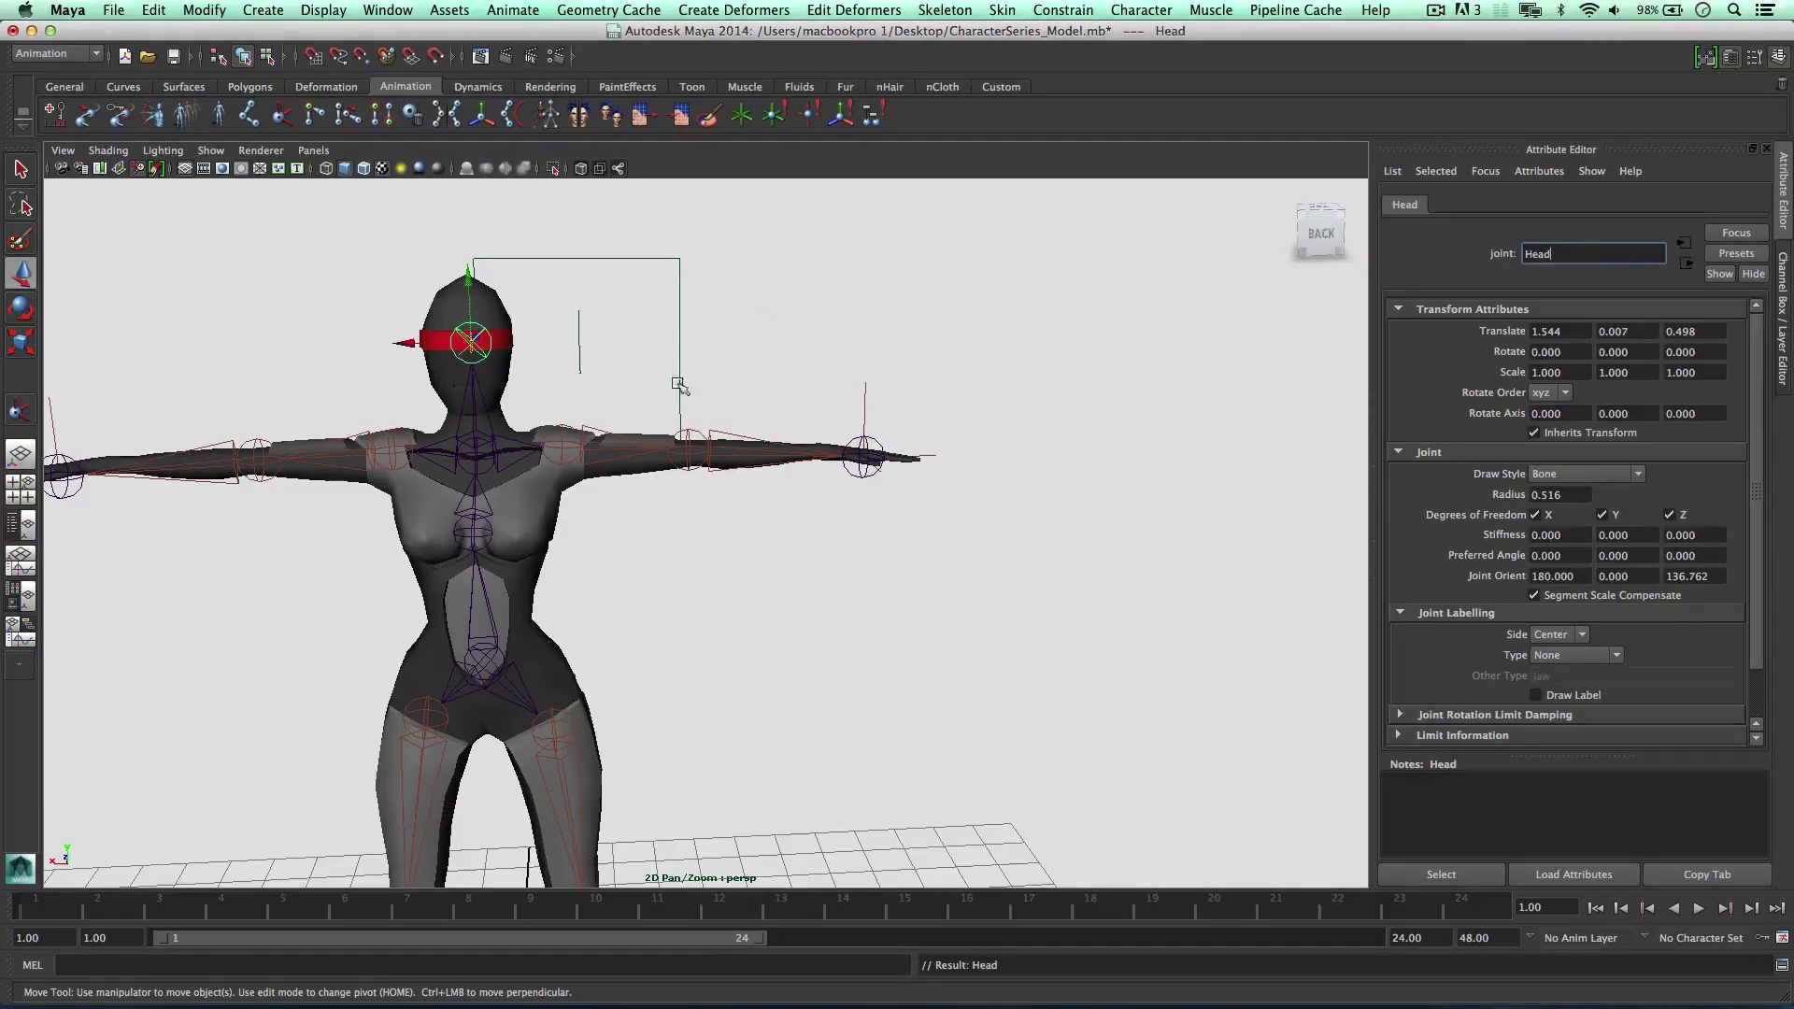
Rename the joint at the base of the neck to Neck
left_click(479, 444)
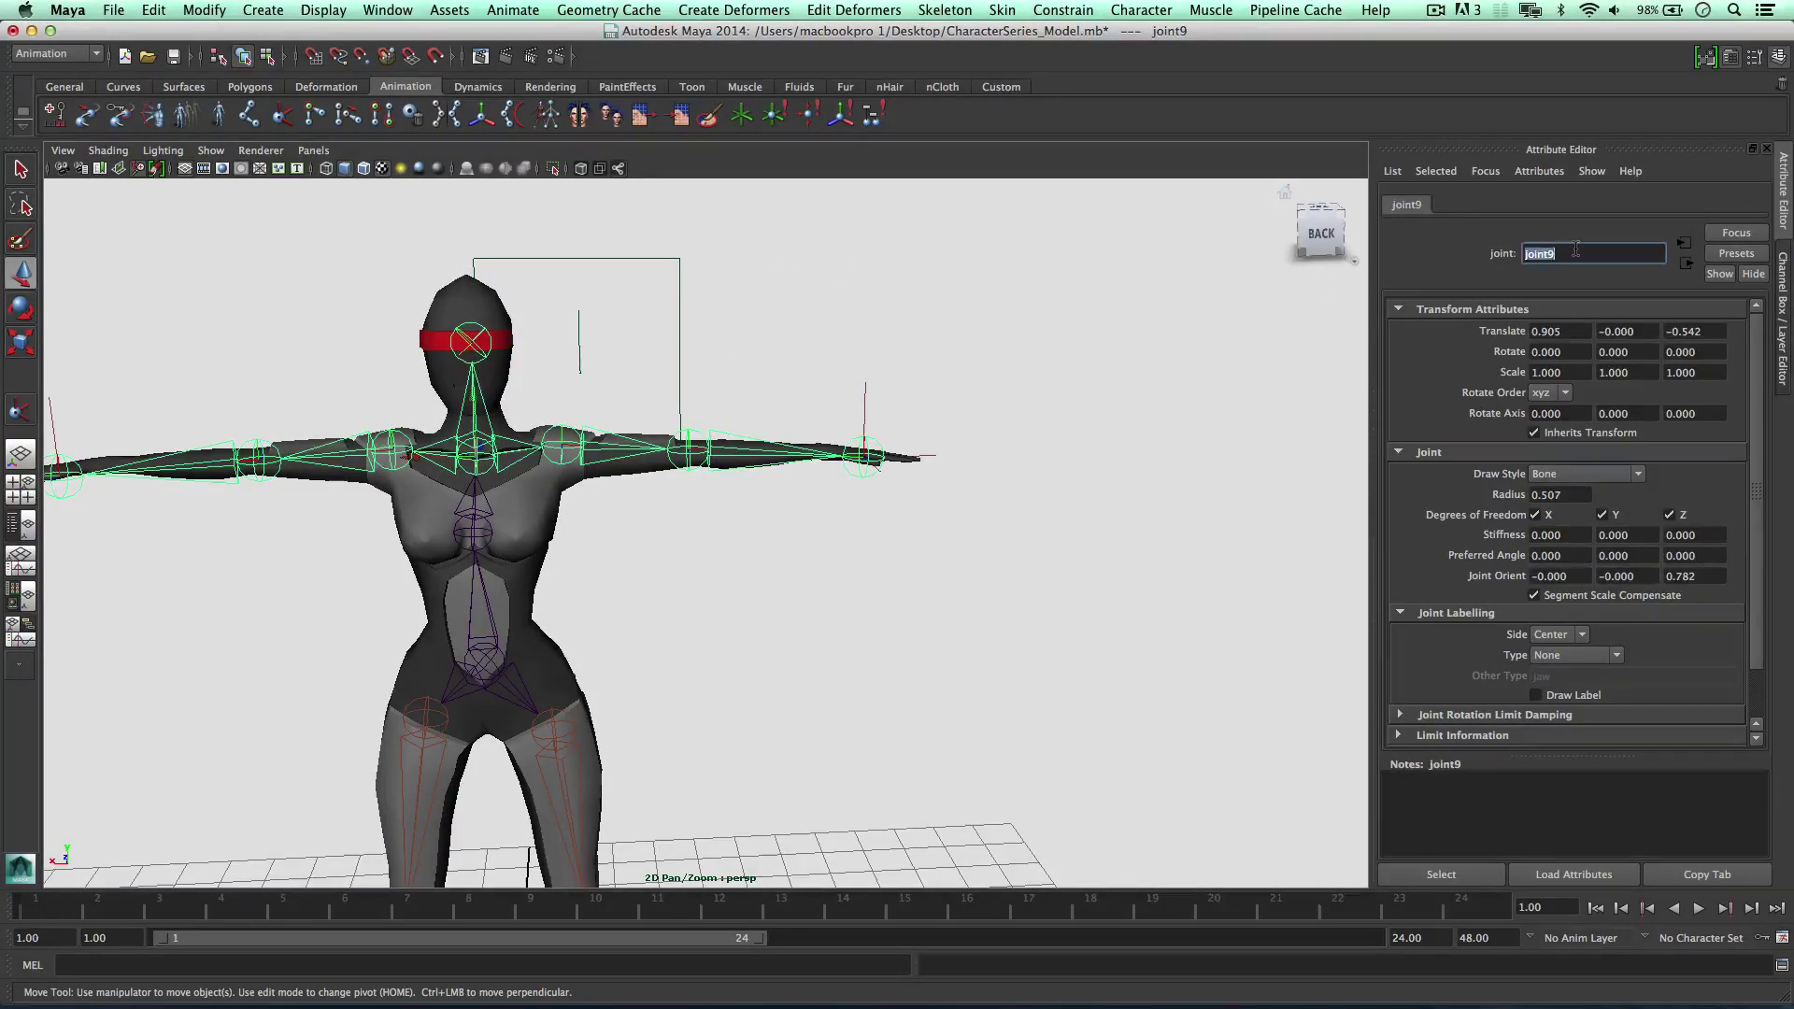
type("Neck")
key("Return")
Rename the negative-X arm's shoulder joint to RShoulder
left_click(574, 439)
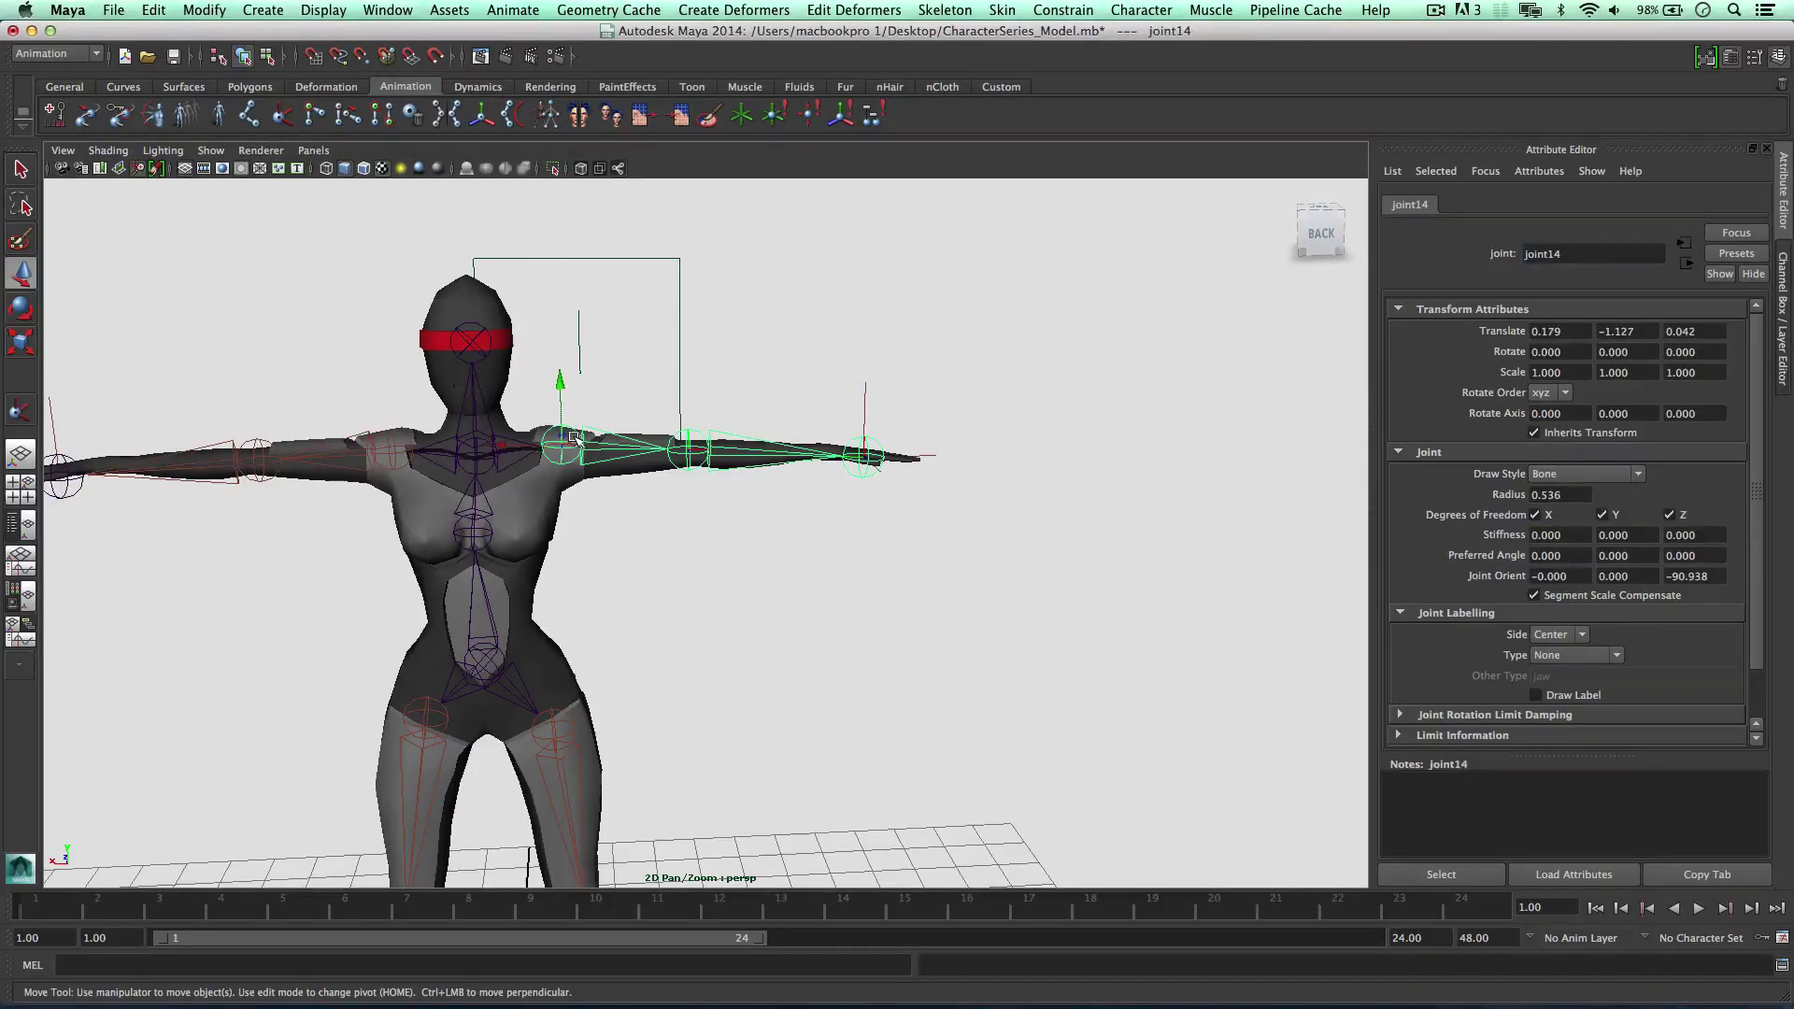
double_click(1570, 254)
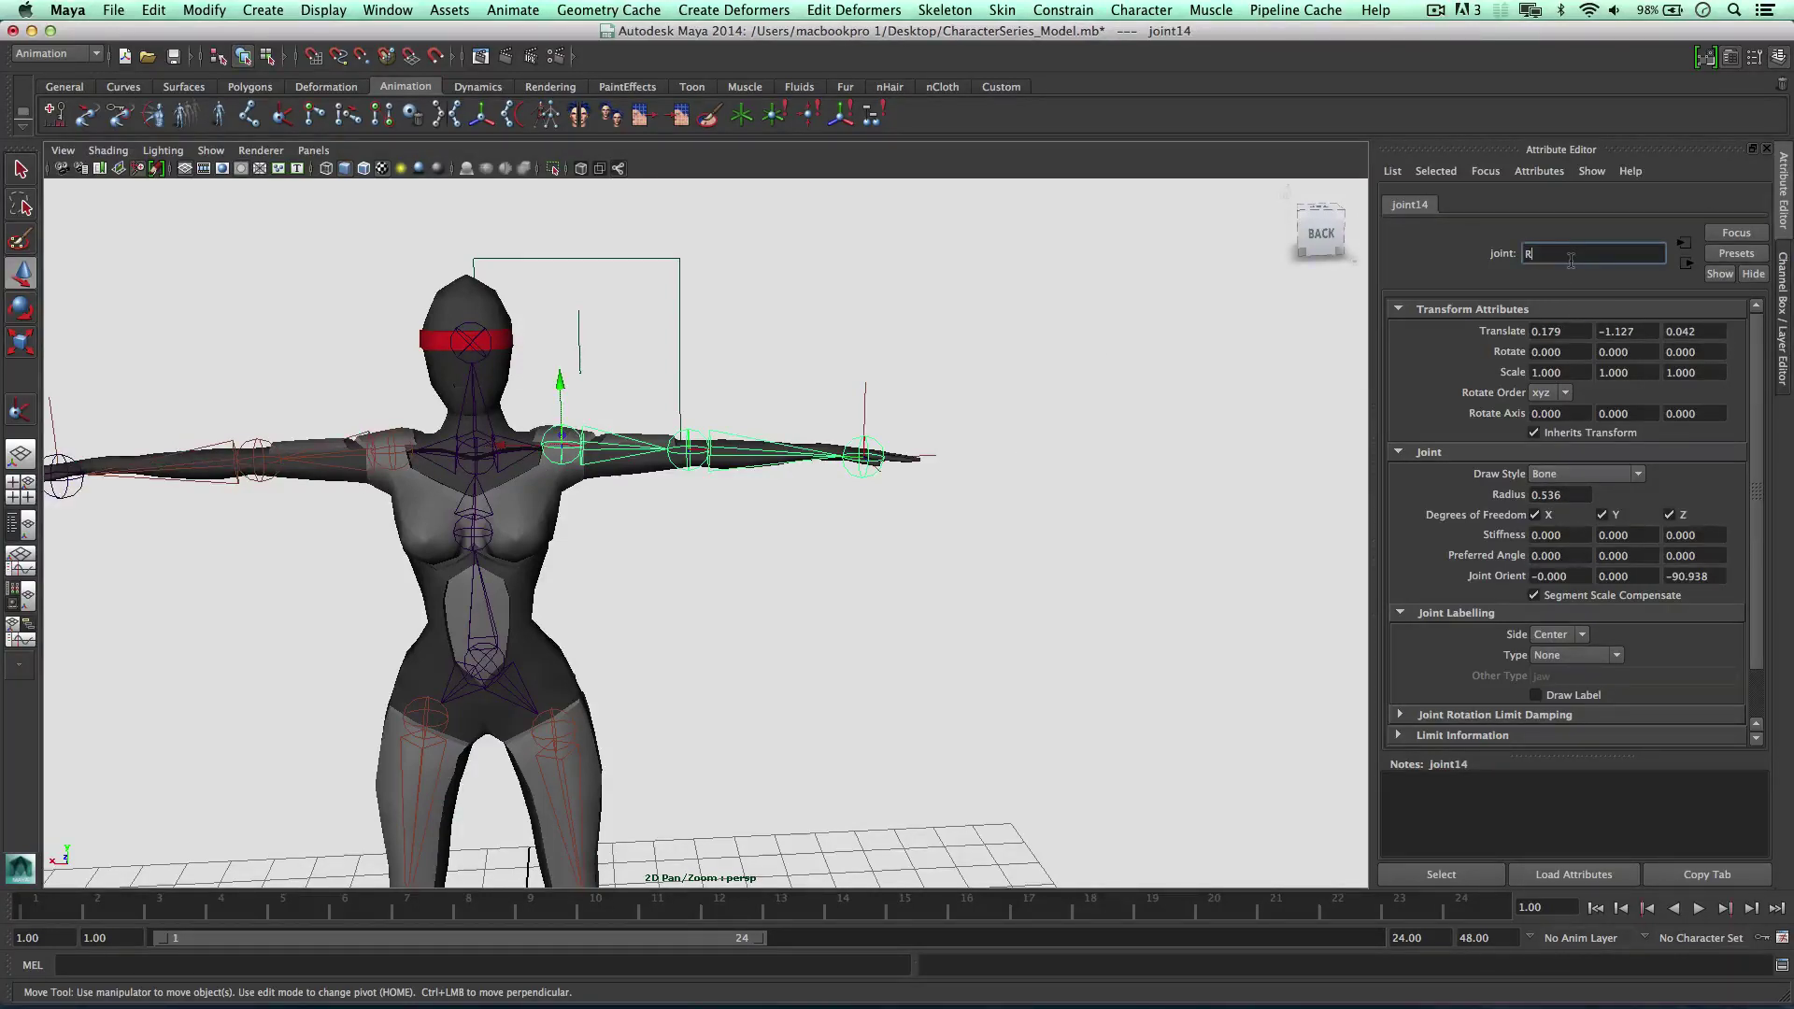
key("Return")
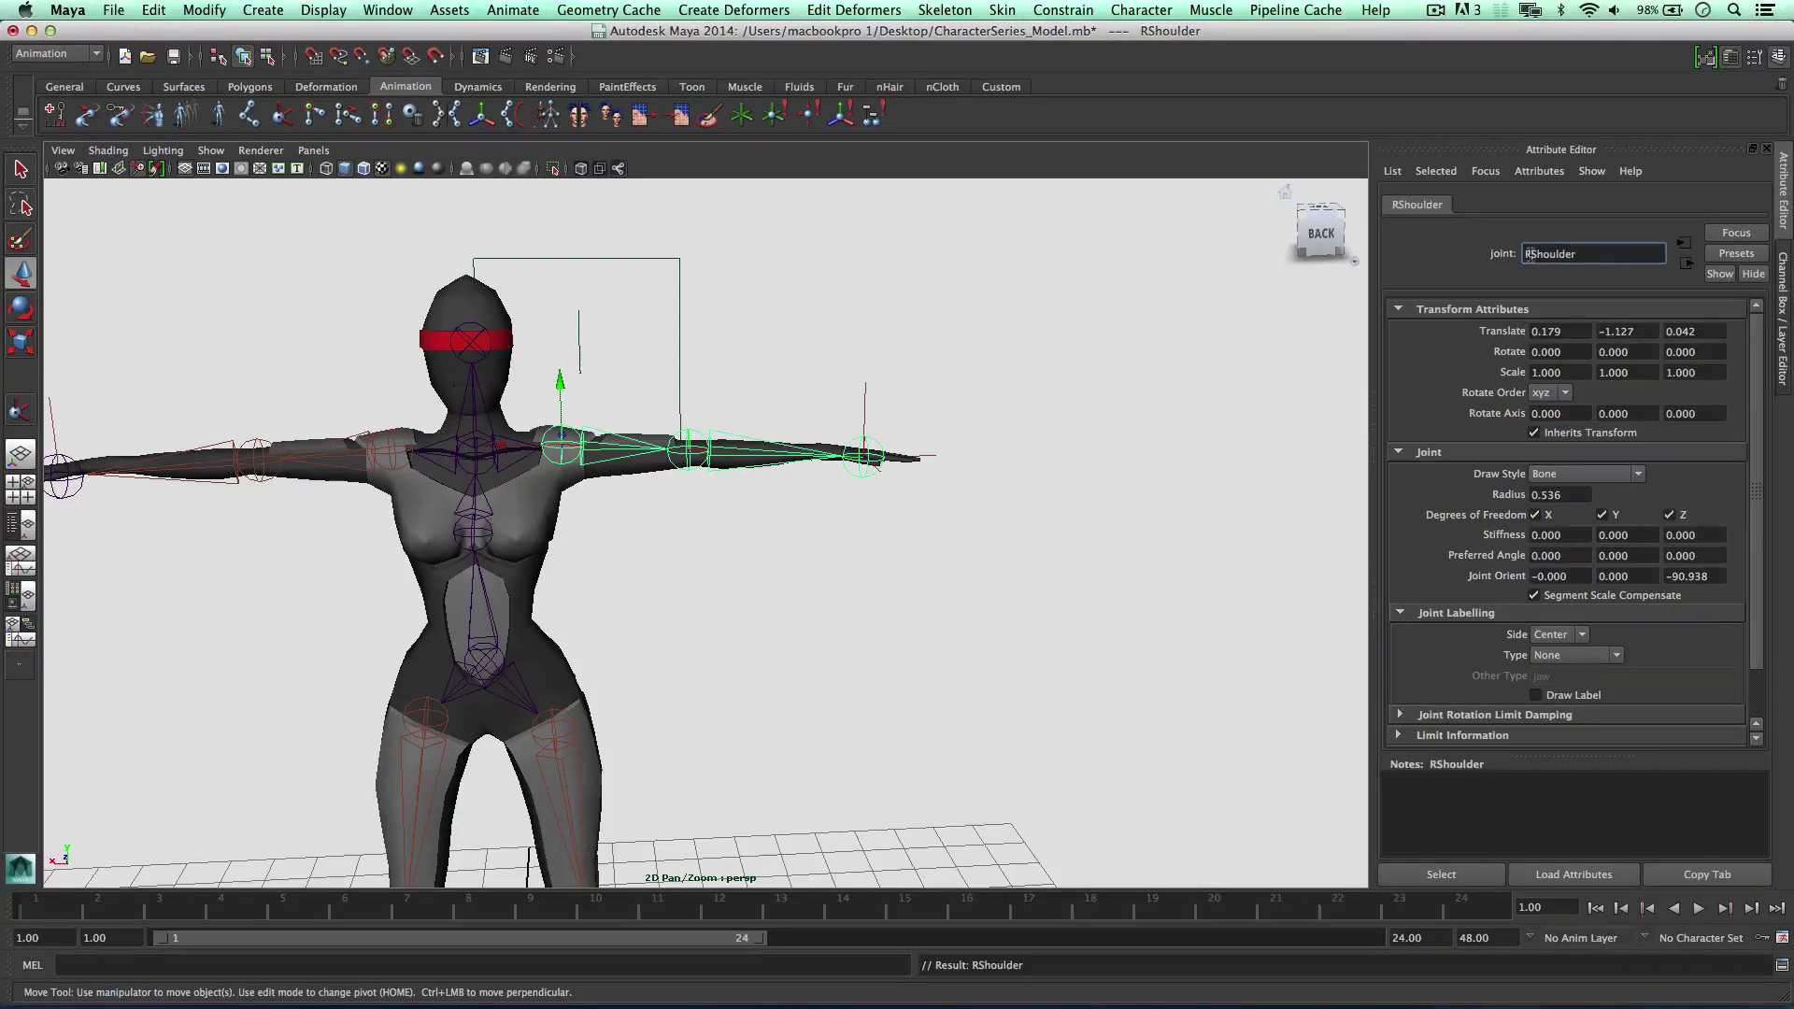
key("Return")
Rename the elbow joint of the negative-X arm to R_elbow
left_click(665, 467)
left_click(686, 453)
double_click(1541, 251)
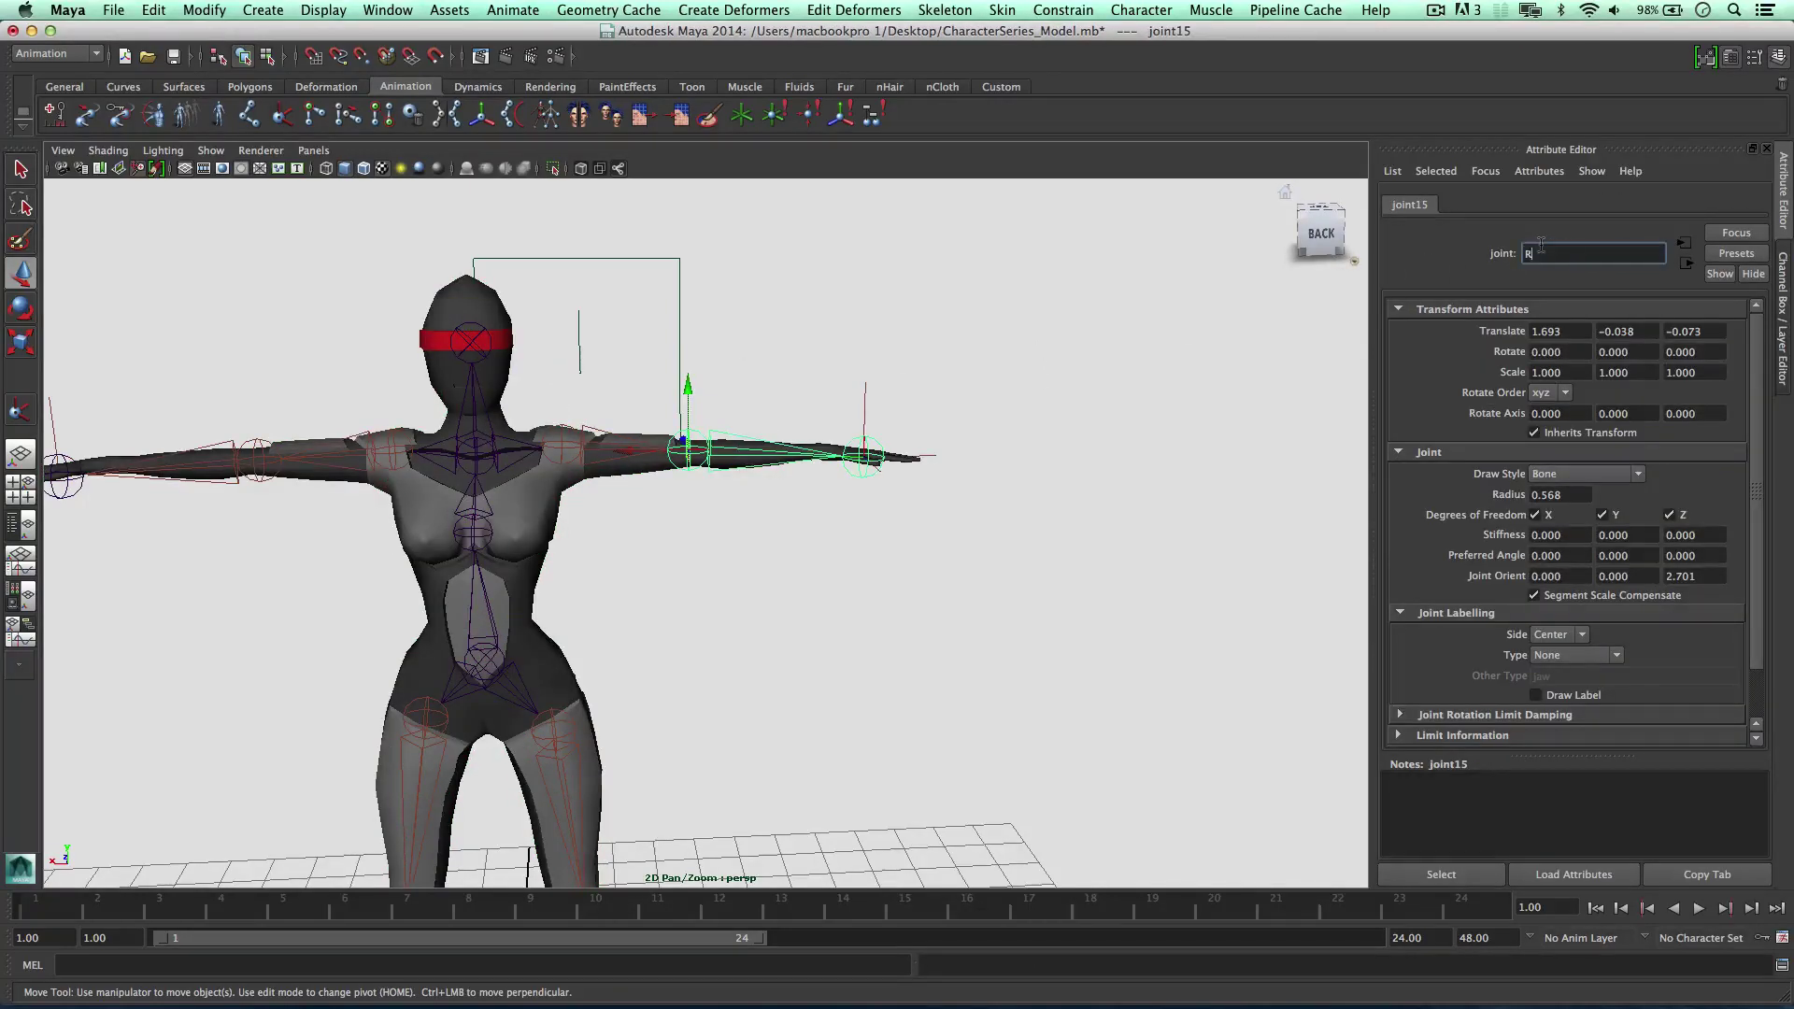
type("R_elbow")
key("Return")
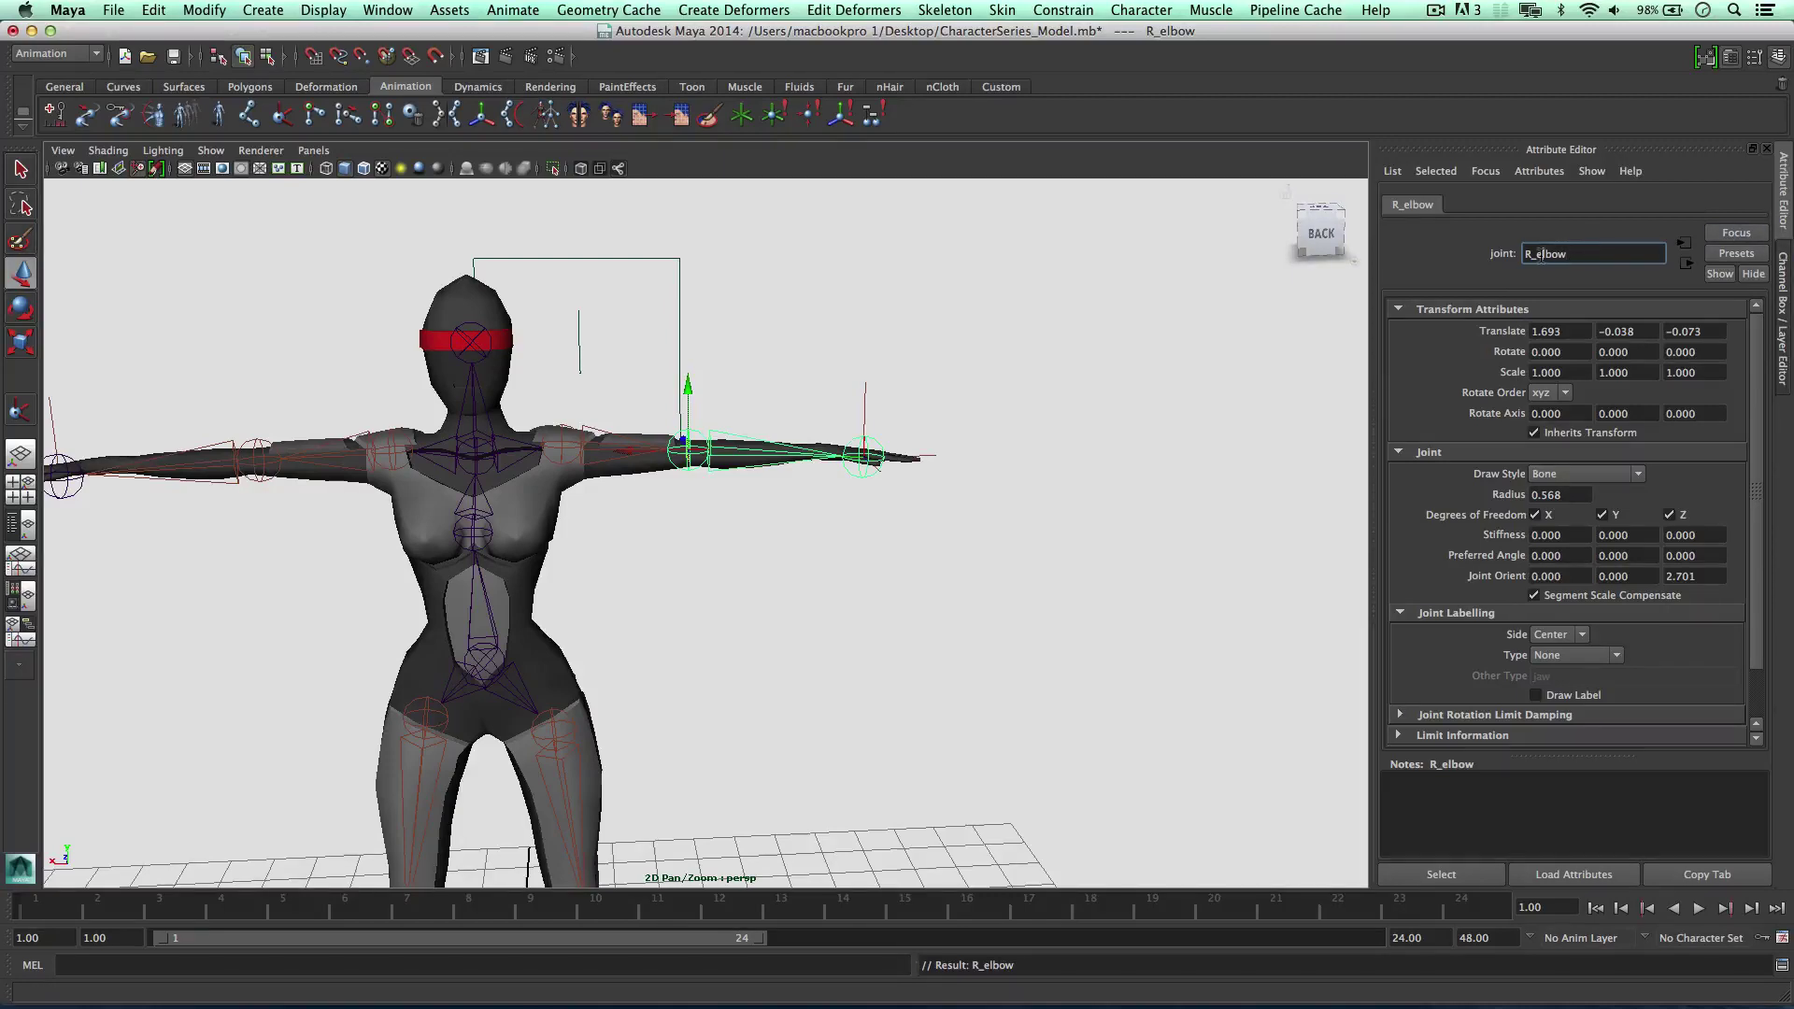
Rename the wrist joint of the negative-X arm using the R_ prefix
left_click(885, 446)
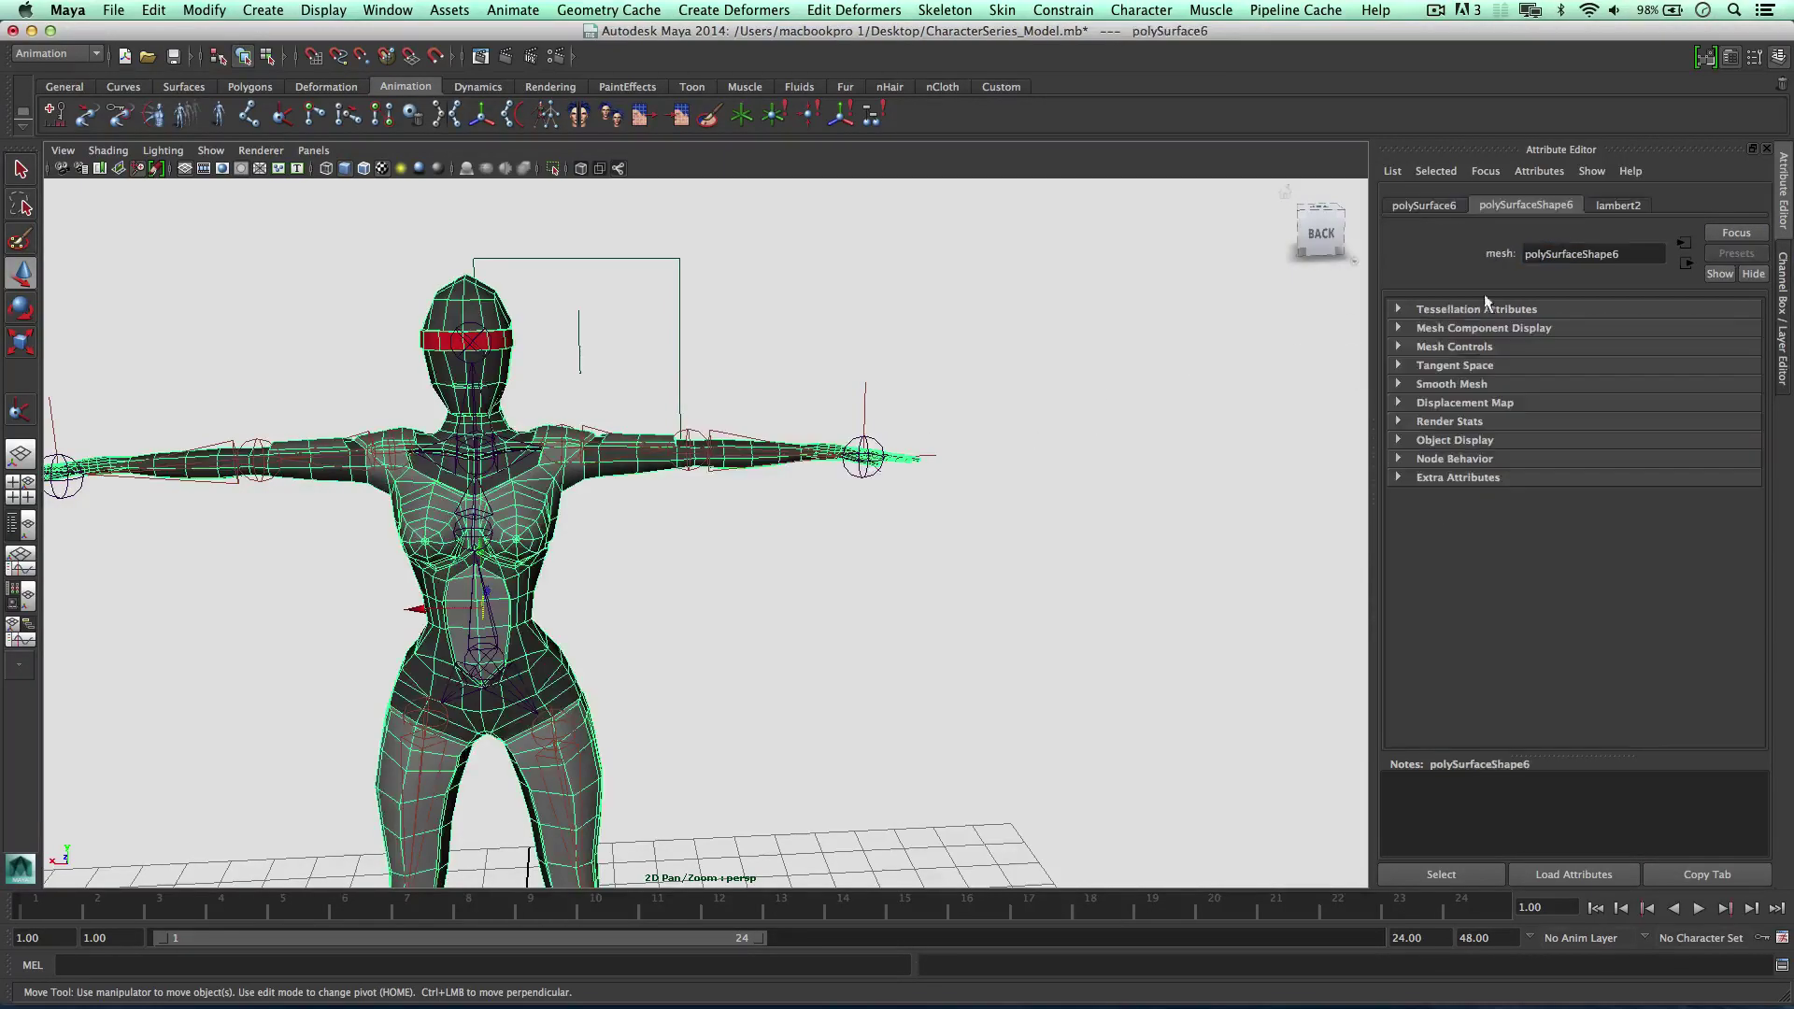
double_click(1565, 251)
left_click(1028, 379)
left_click(864, 455)
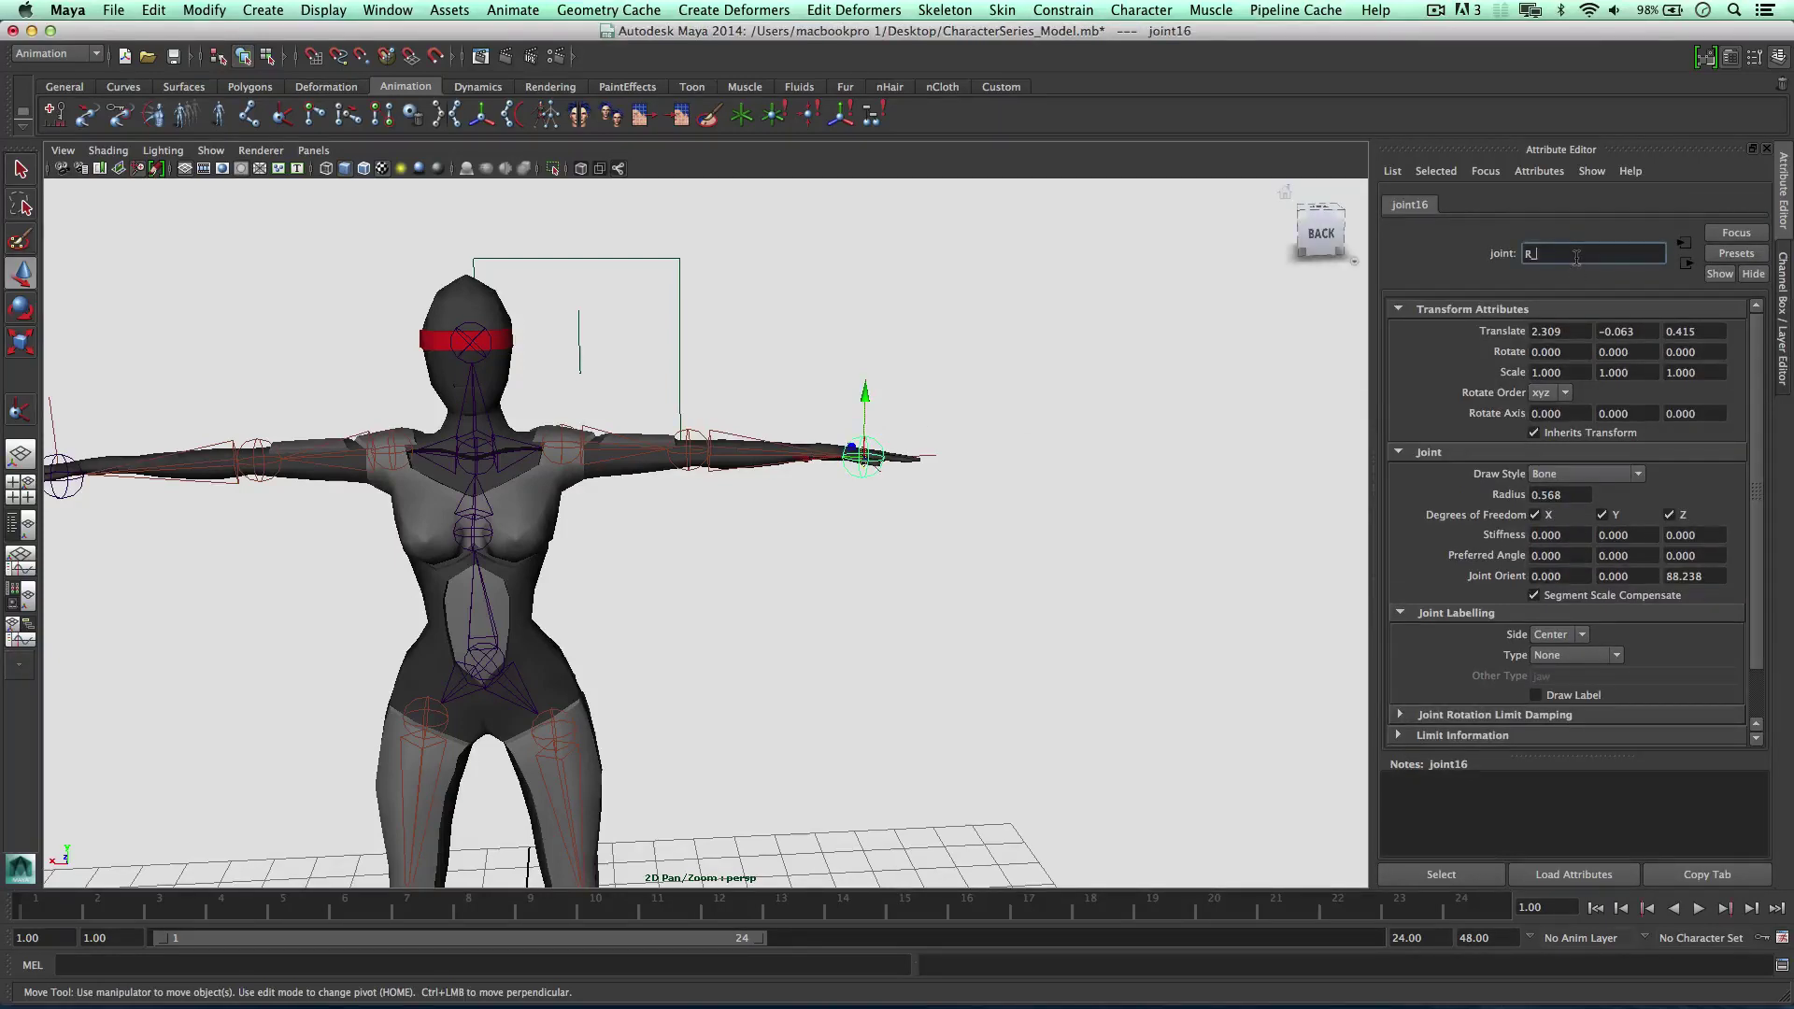
key("Return")
Rename the shoulder joint of the positive-X arm to L_Shoulder
middle_click_drag(327, 430, 518, 419, "alt")
left_click(572, 440)
double_click(1535, 252)
type("L_Shoulder")
key("Return")
Rename the elbow joint of the positive-X arm to L_Elbow
left_click(441, 447)
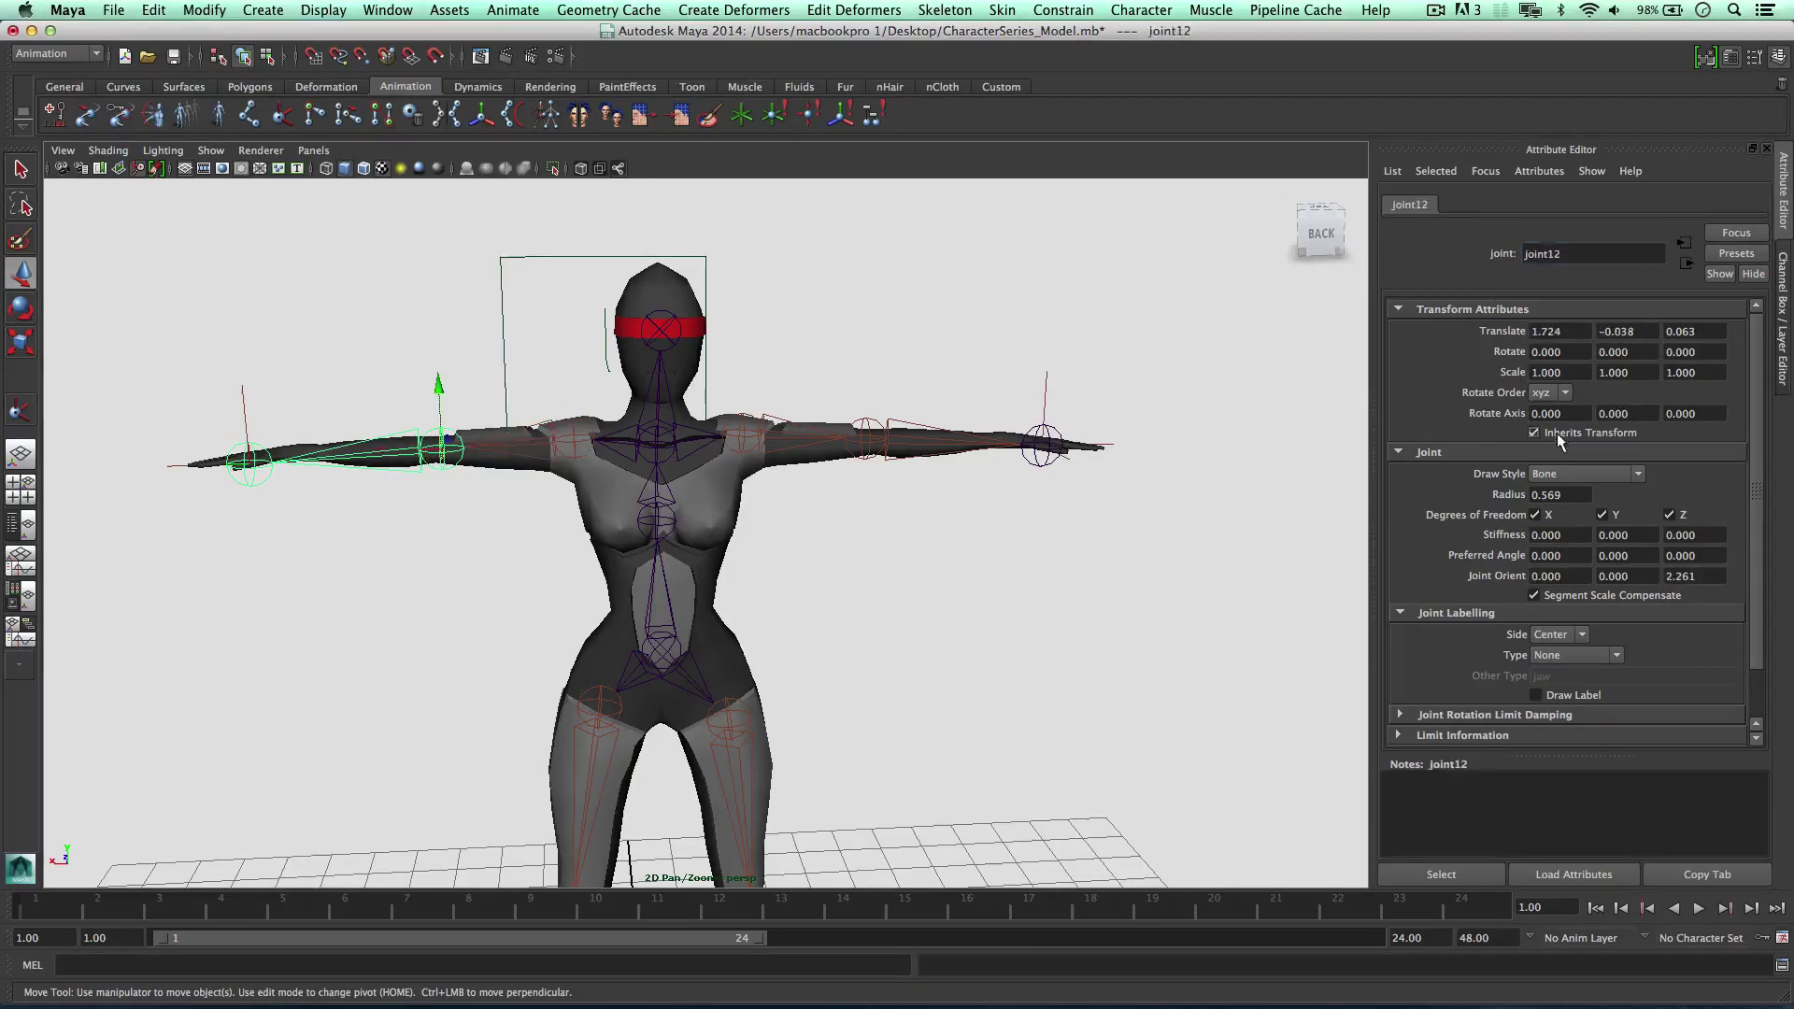
left_click(1551, 255)
type("L_Elbow")
key("Return")
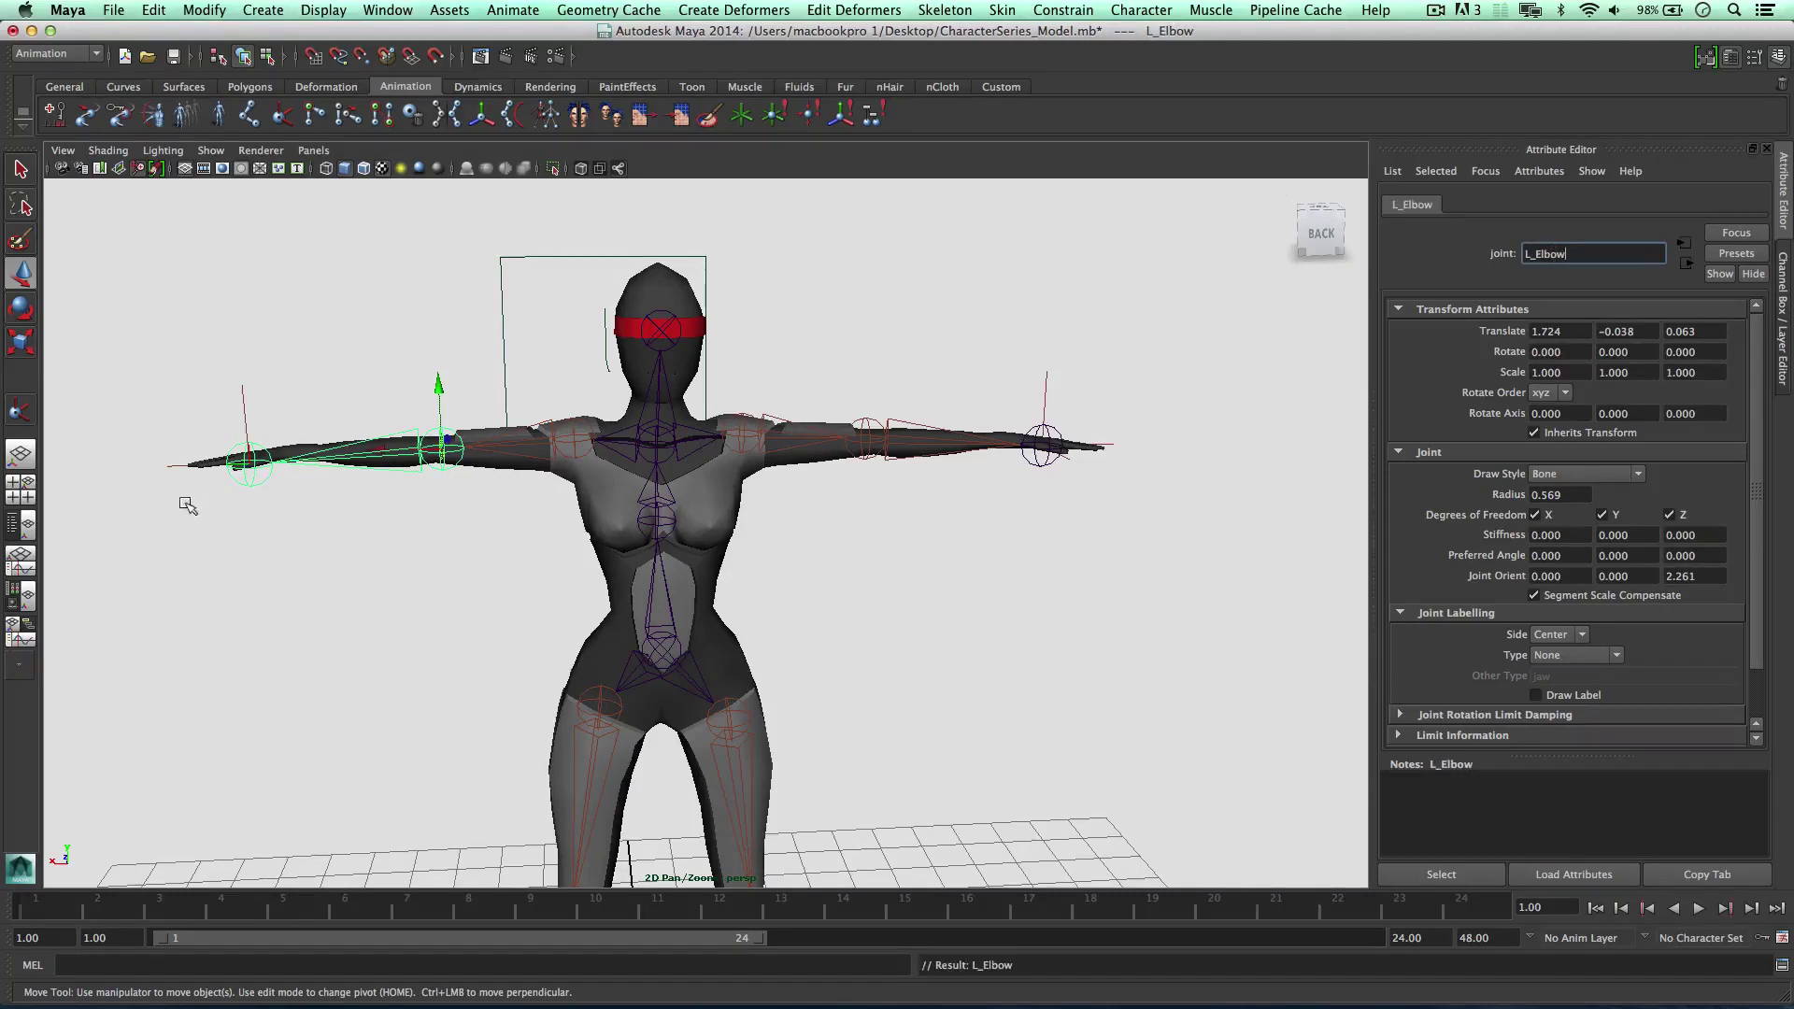
Rename the wrist joint of the positive-X arm to L_Hand
left_click(246, 464)
left_click(240, 478)
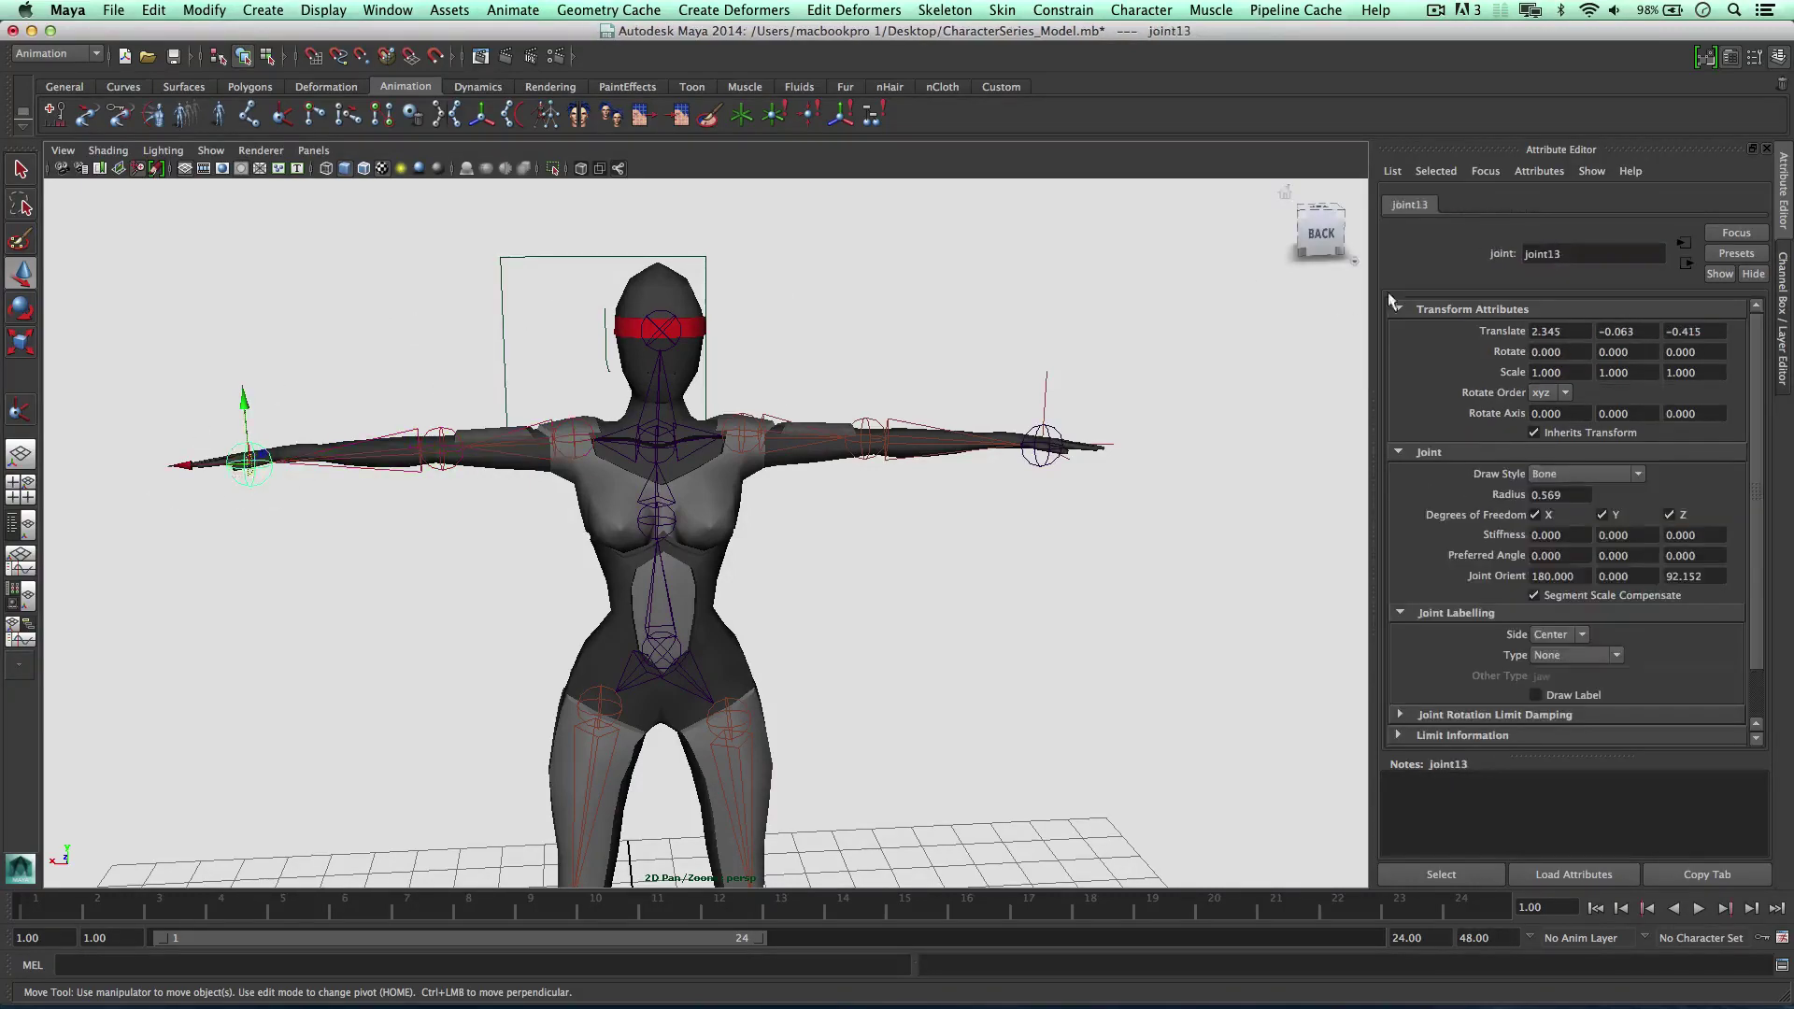
double_click(1553, 258)
type("L_Hand")
key("Return")
Rename the chest joint of the spine to UpperBody
left_click(659, 510)
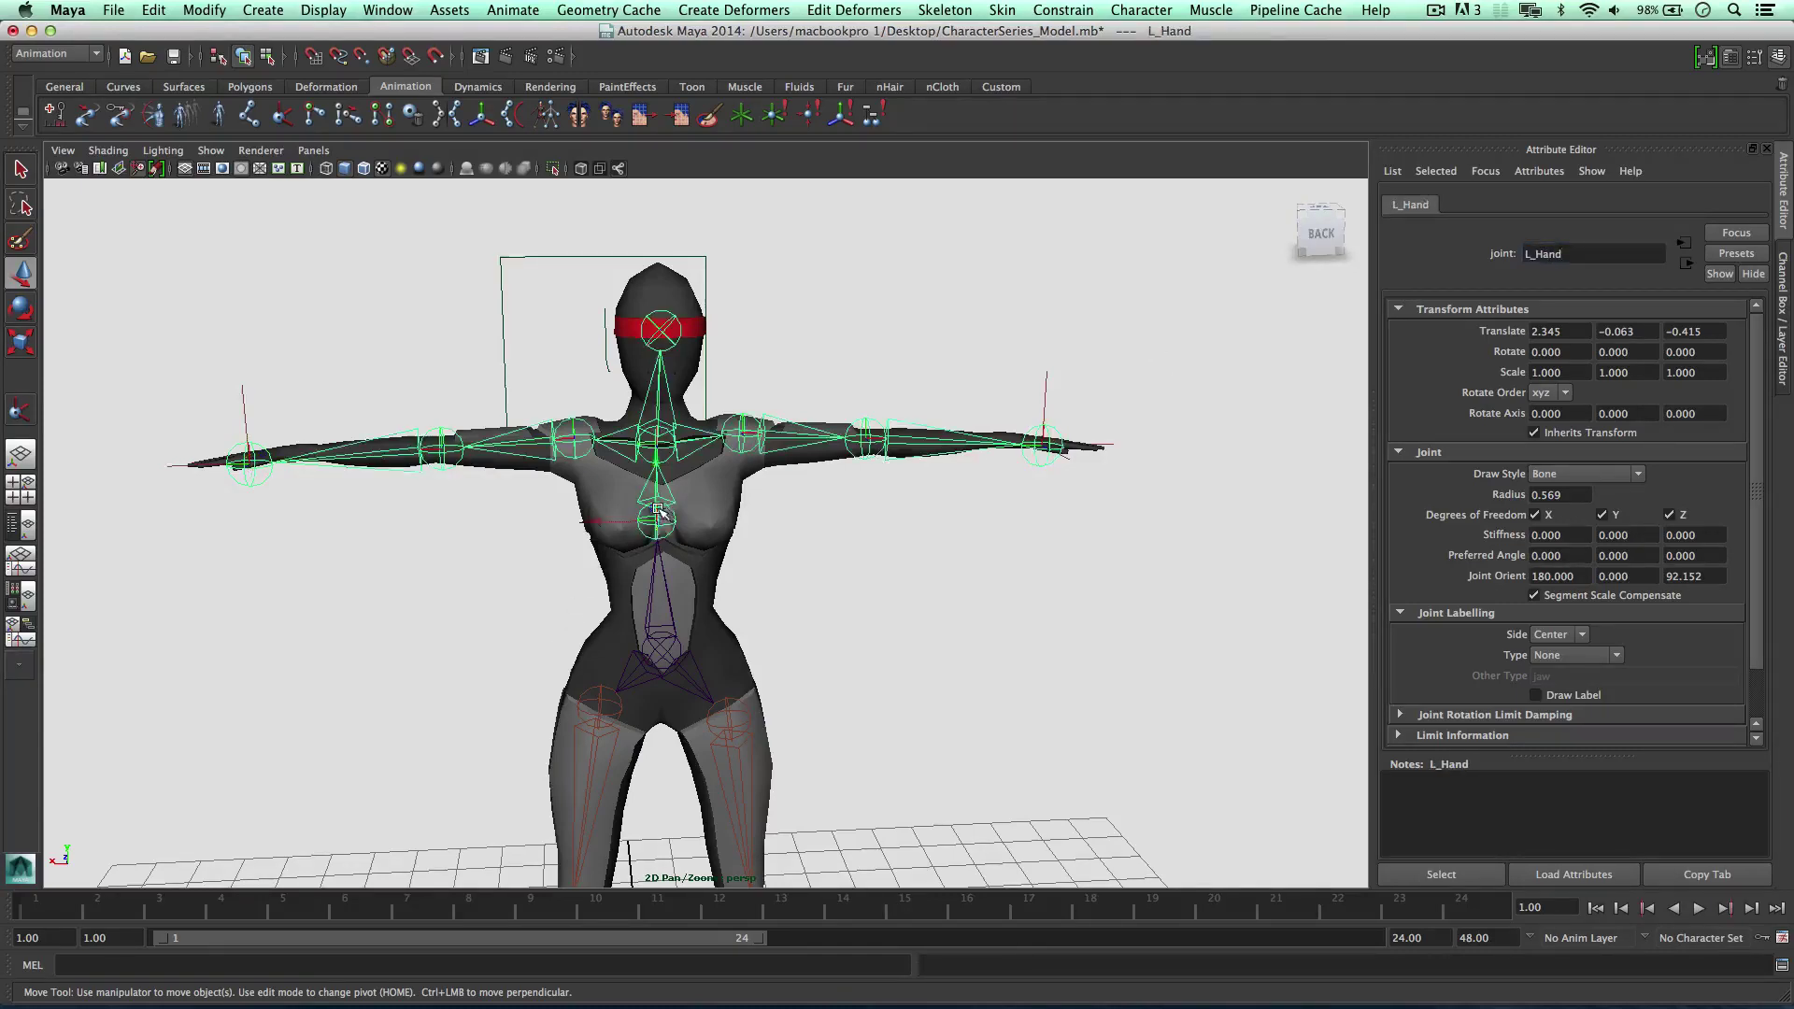
double_click(1538, 251)
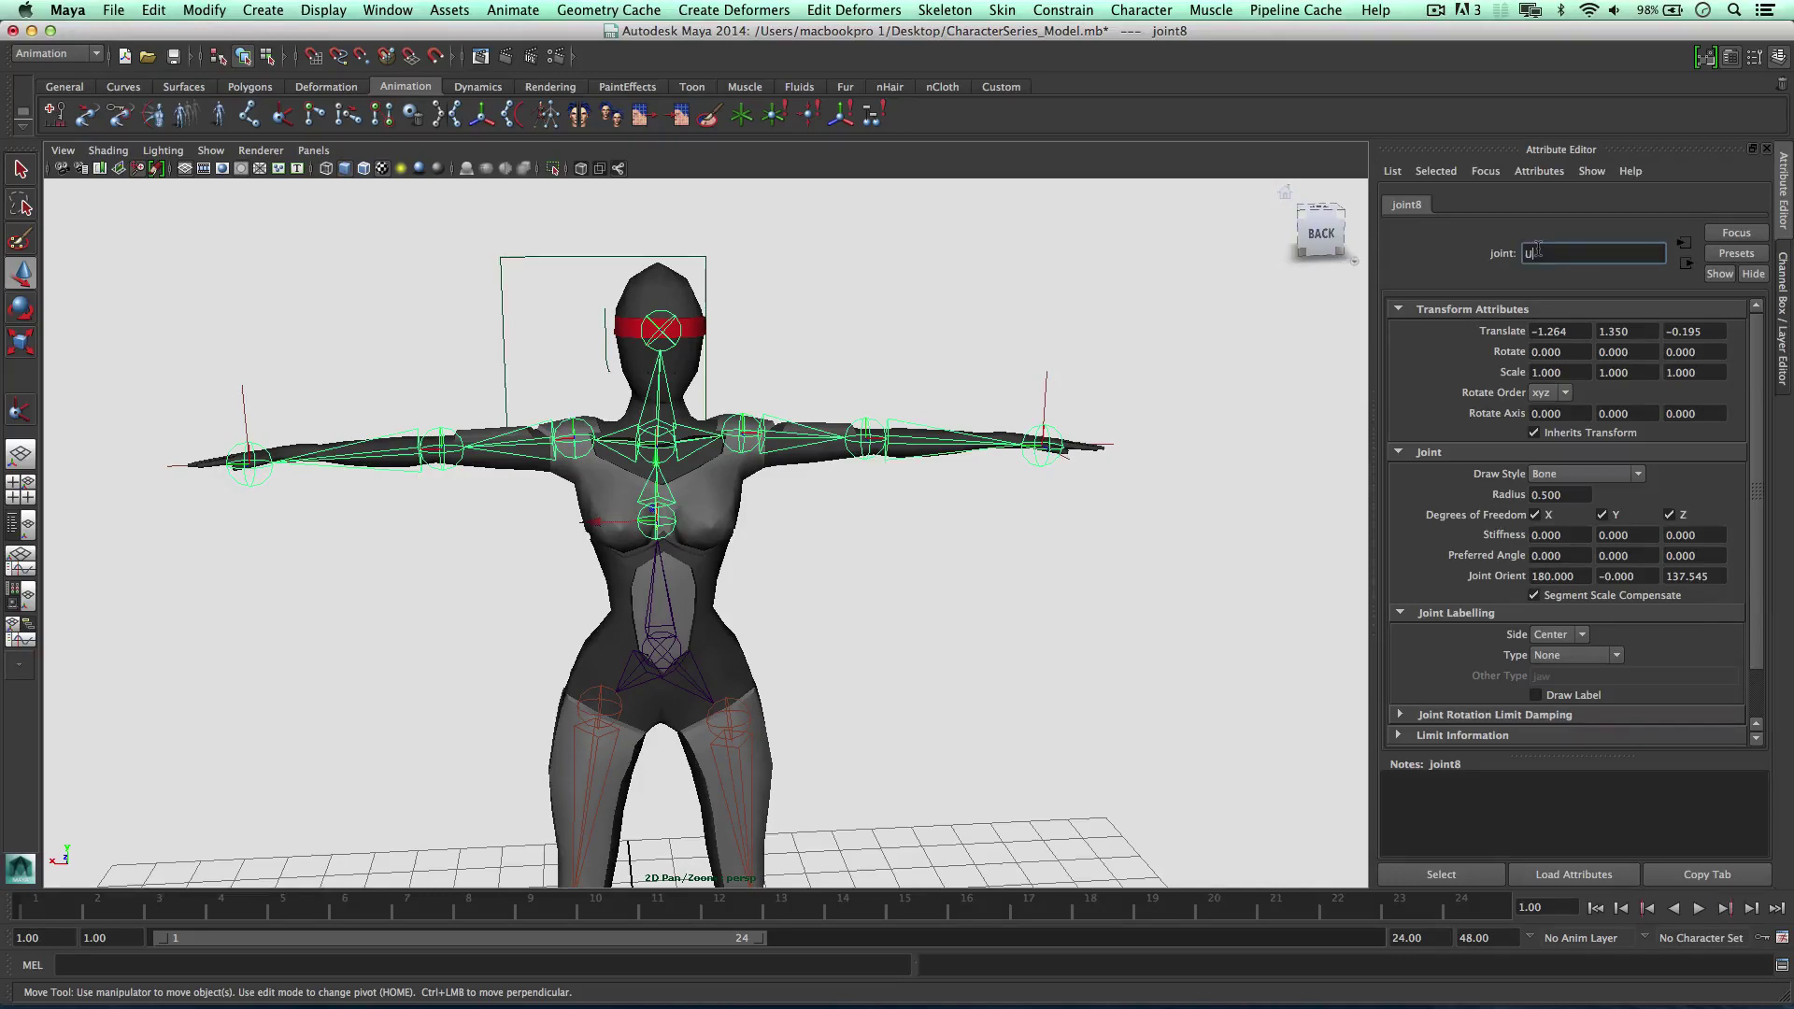
key("Return")
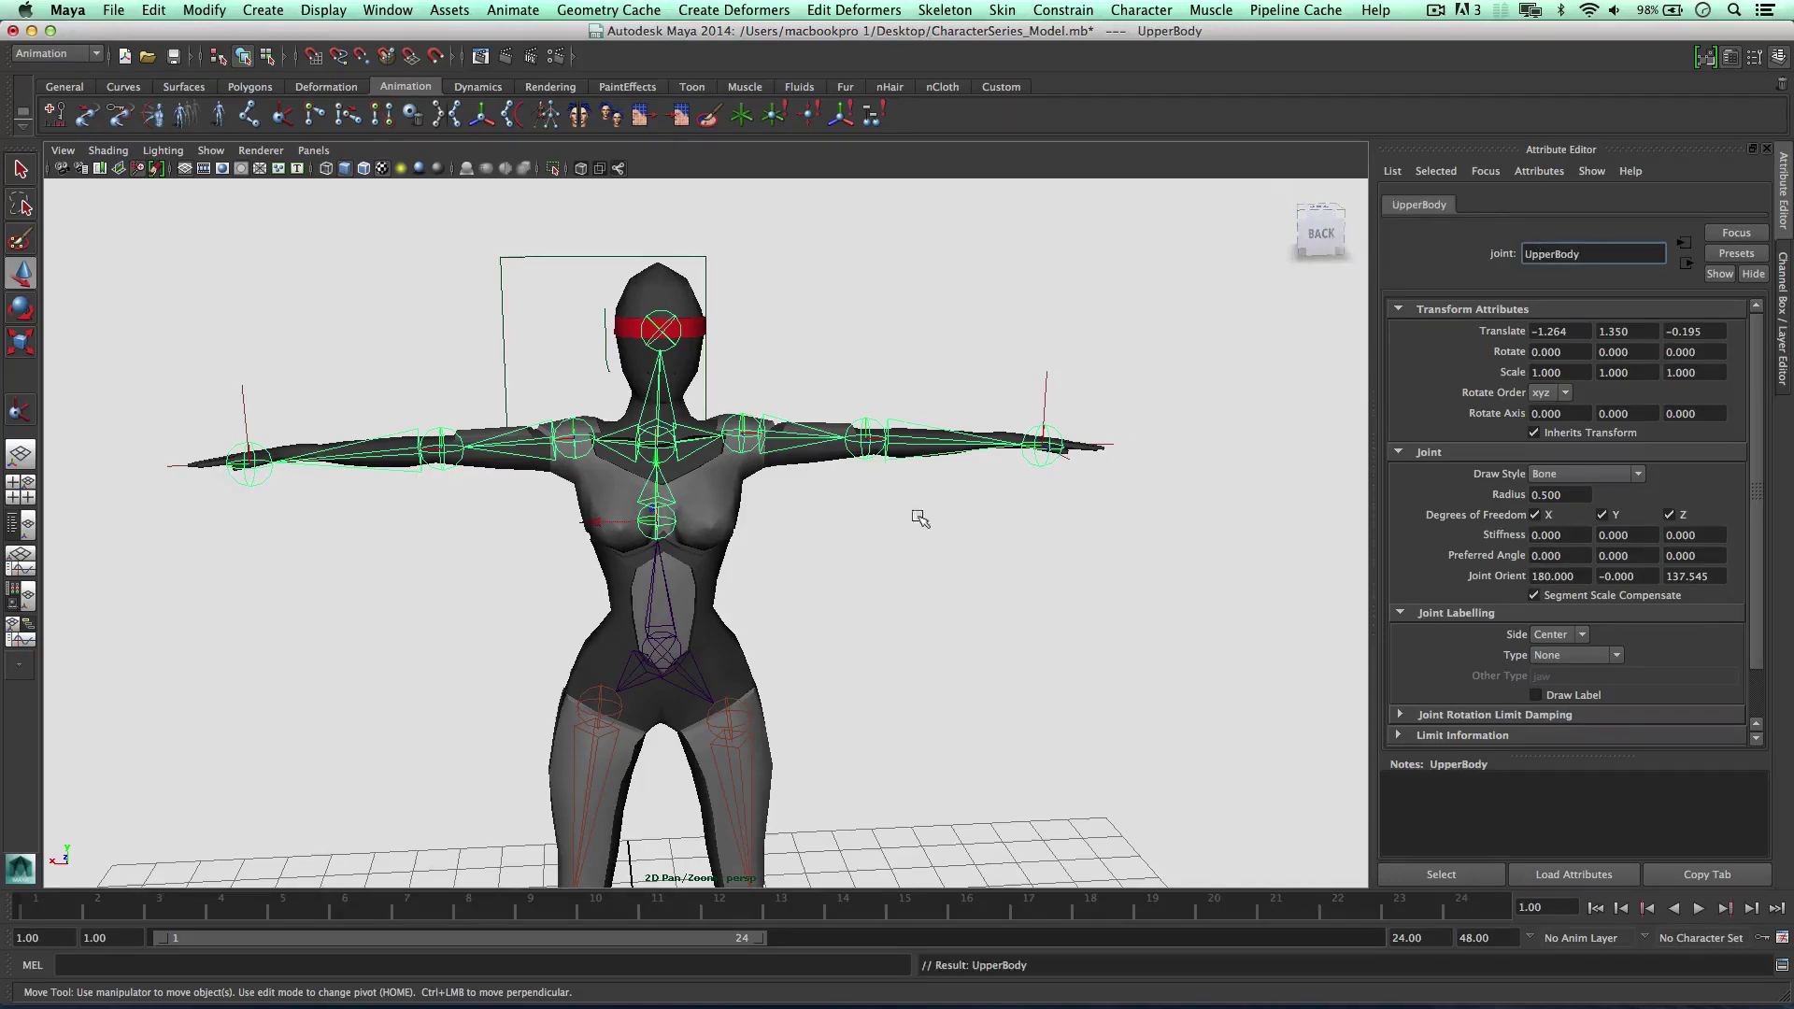
Rename the root joint at the pelvis to LowerBody
left_click(654, 656)
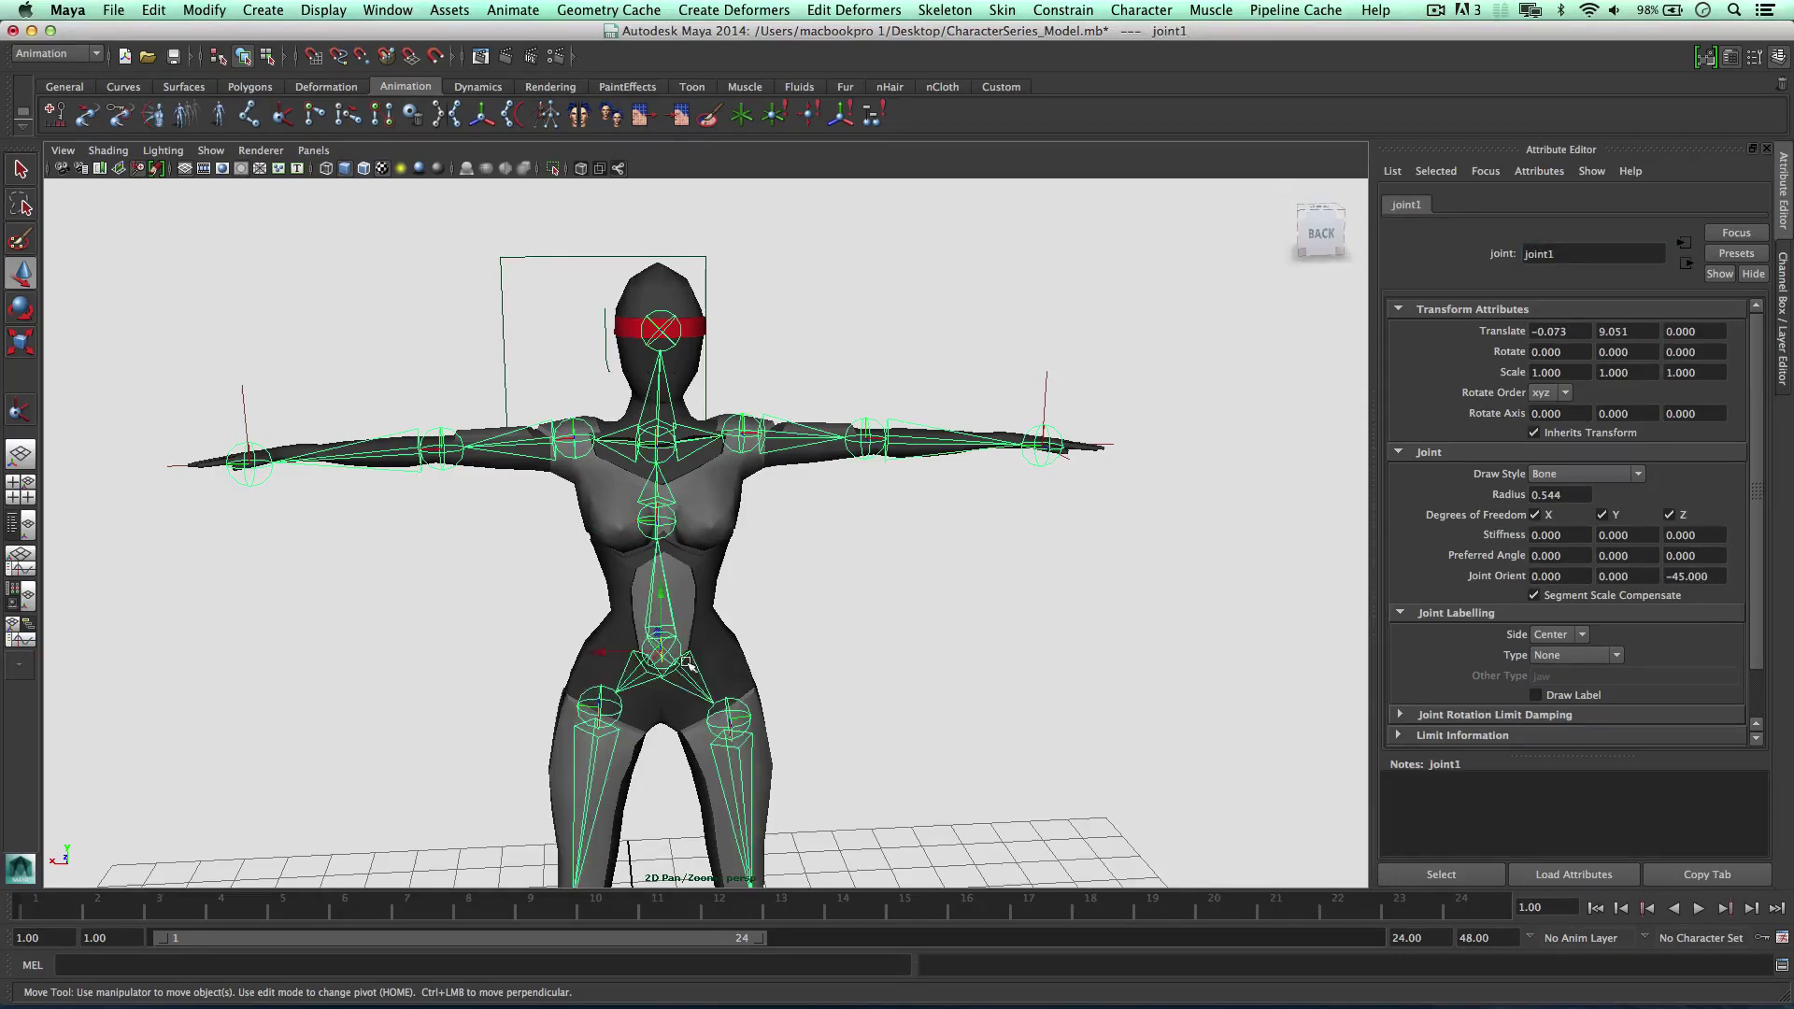
double_click(1576, 250)
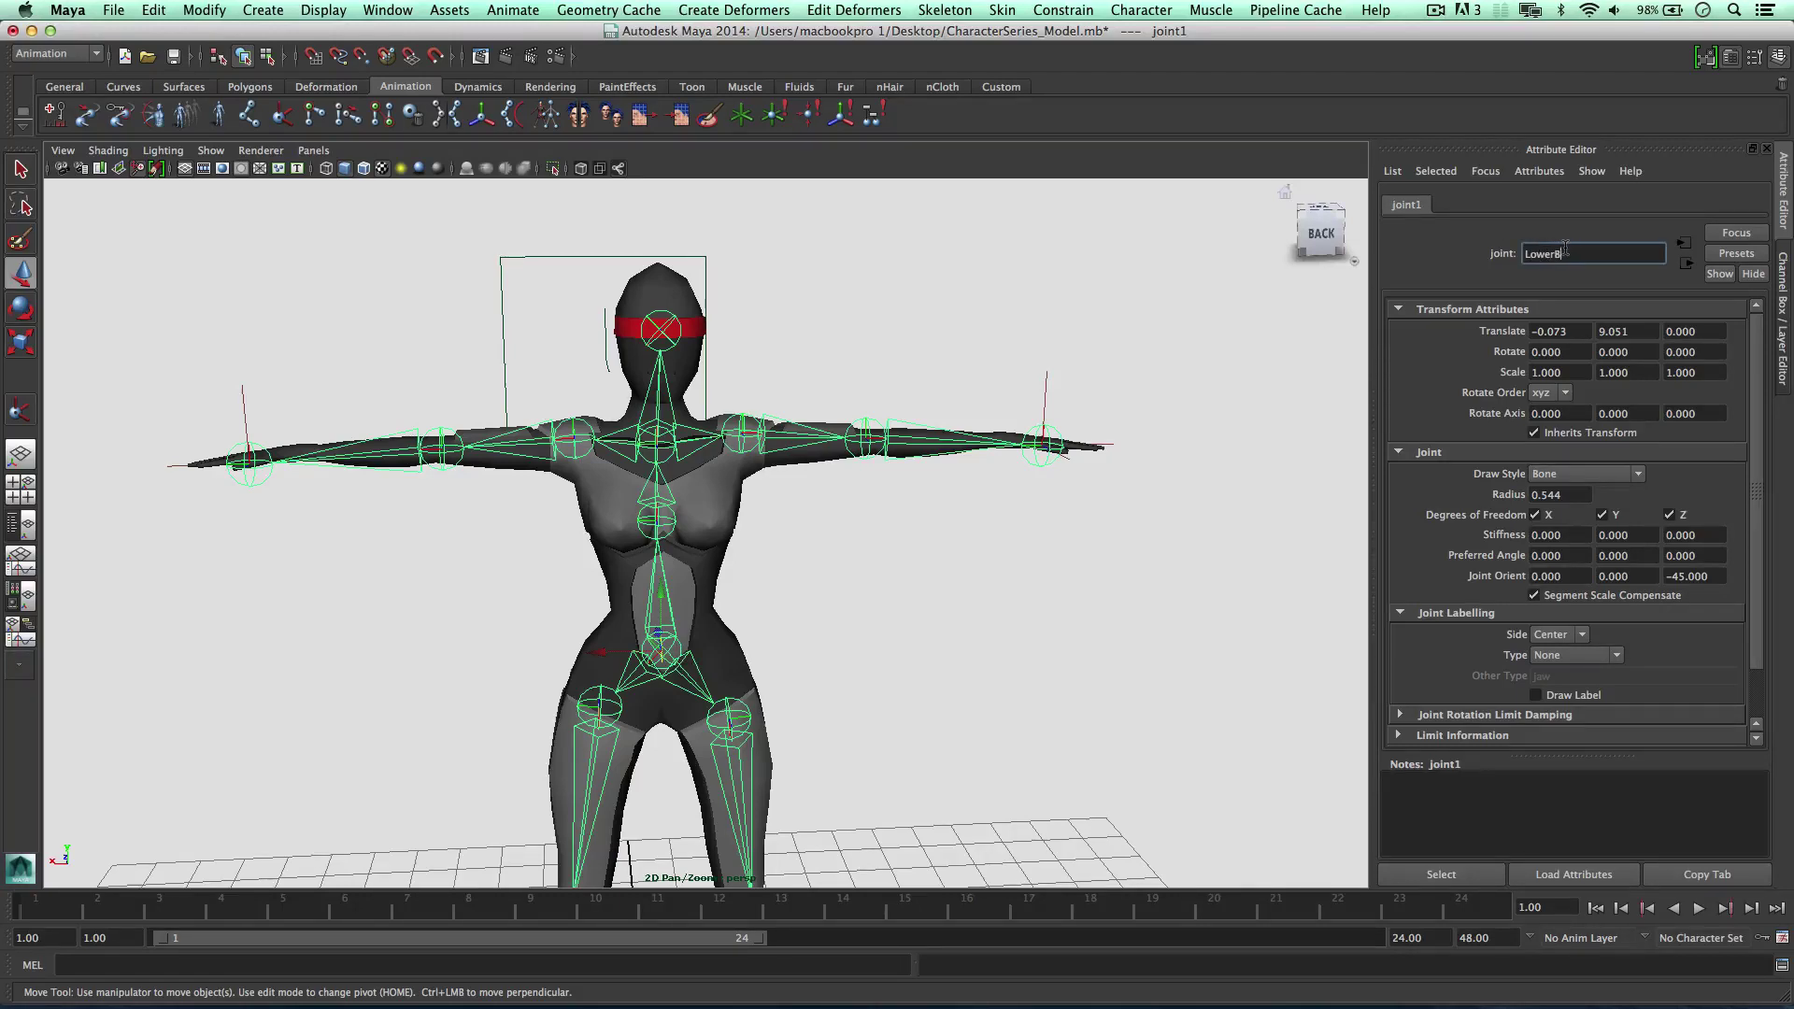
type("LowerBody")
key("Return")
Rename the hip joint of the negative-X leg to R_Thigh
middle_click_drag(813, 608, 785, 481, "alt")
left_click(784, 481)
double_click(1612, 250)
type("R_Thigh")
key("Return")
Rename the knee joint of the negative-X leg to R_Knee
left_click(783, 727)
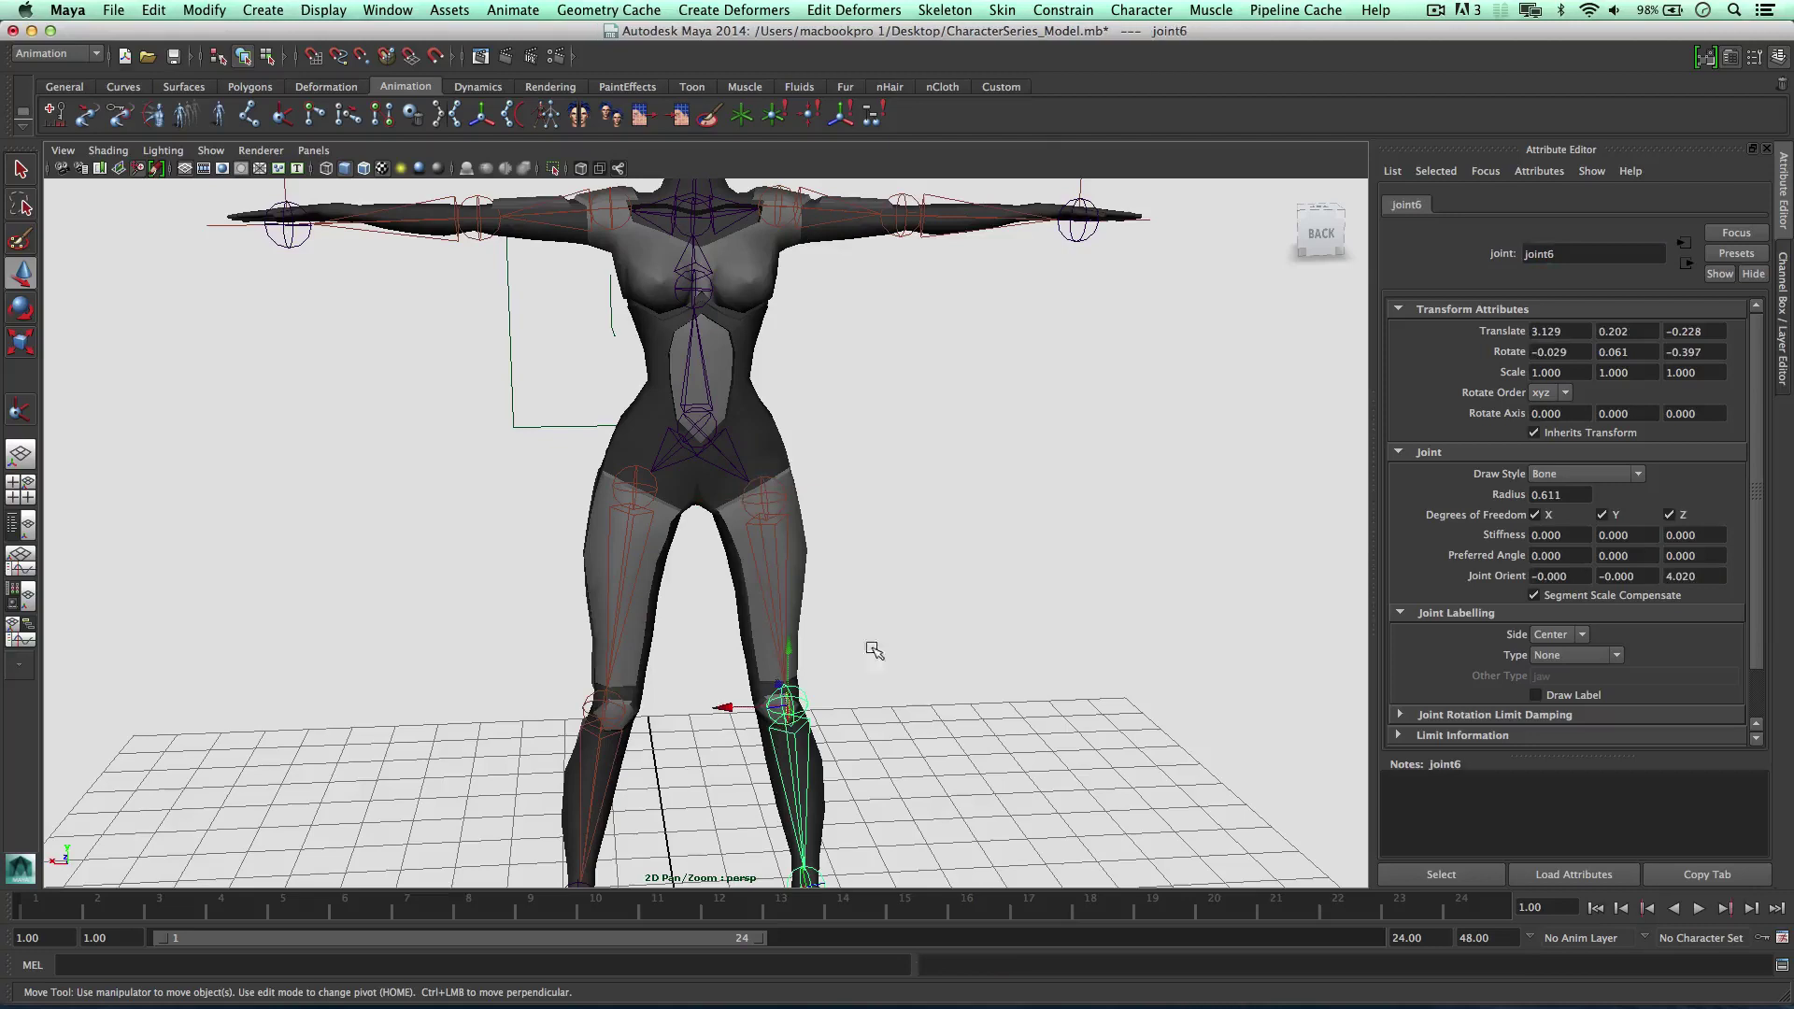
double_click(1580, 248)
type("R_Knee")
key("Return")
Rename the ankle joint of the negative-X leg to R_Foot
middle_click_drag(872, 601, 893, 349, "alt")
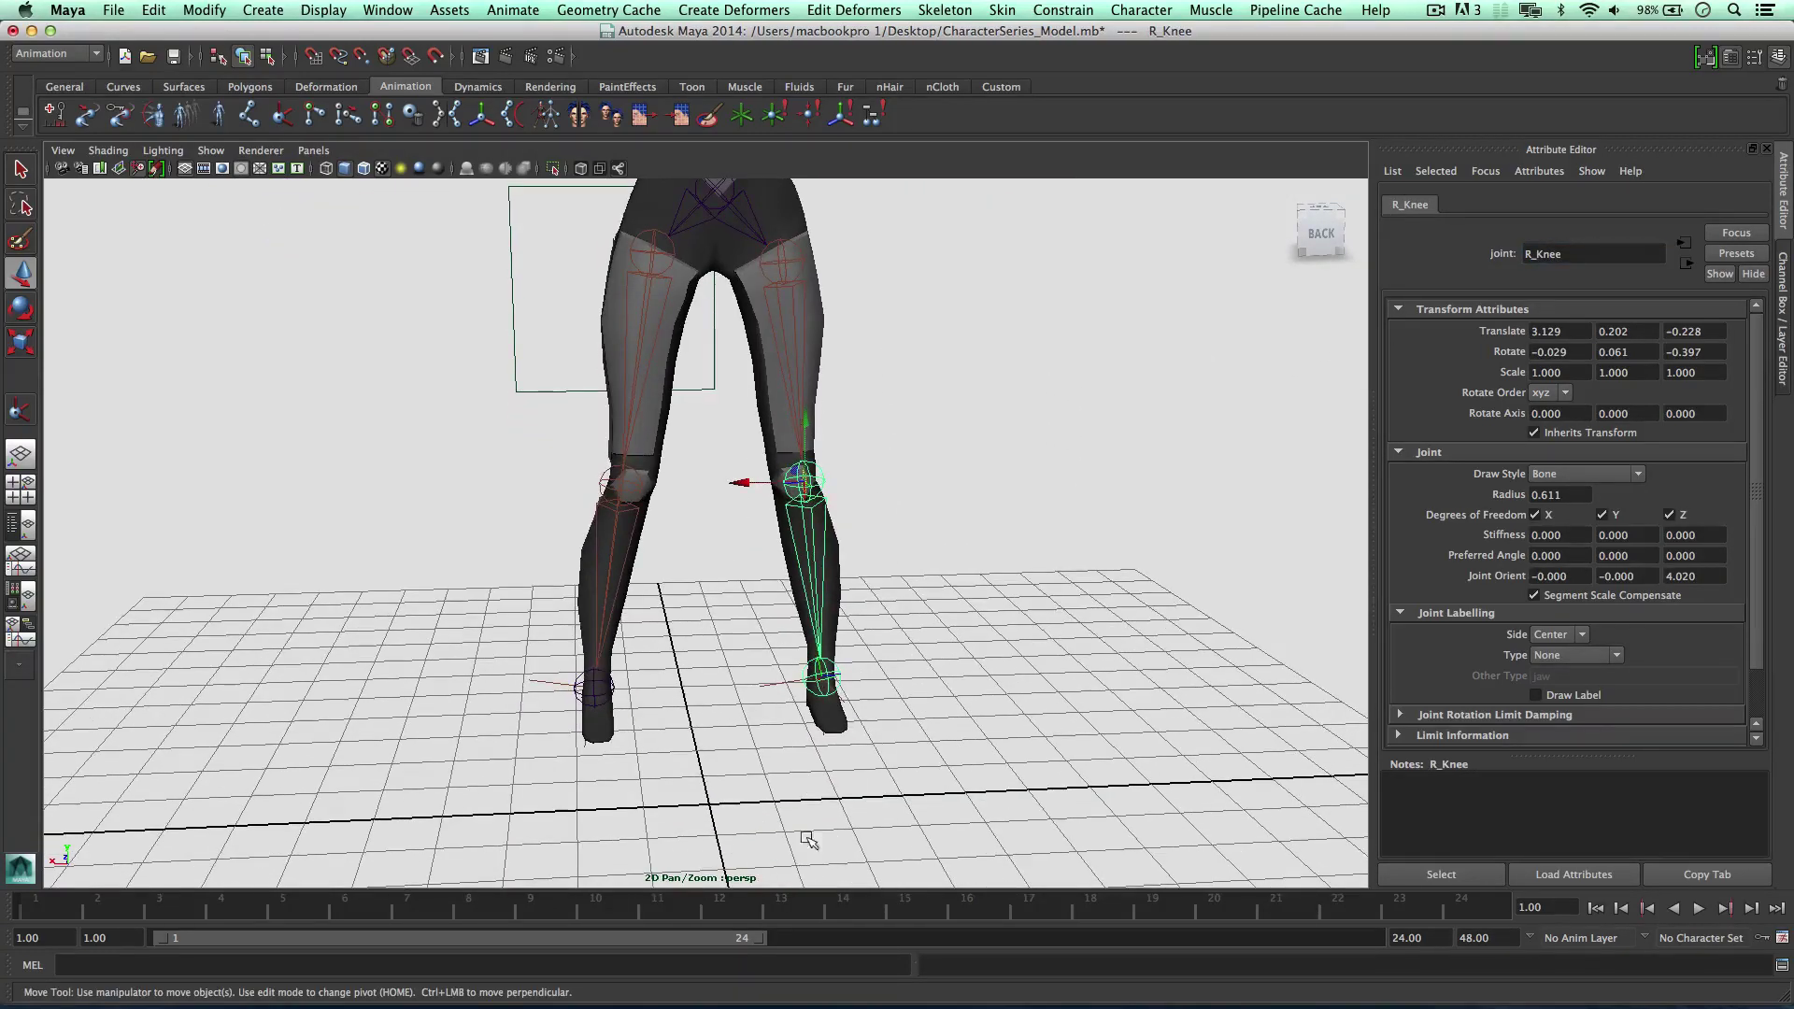
left_click(836, 699)
left_click(949, 605)
left_click(833, 693)
left_click(934, 669)
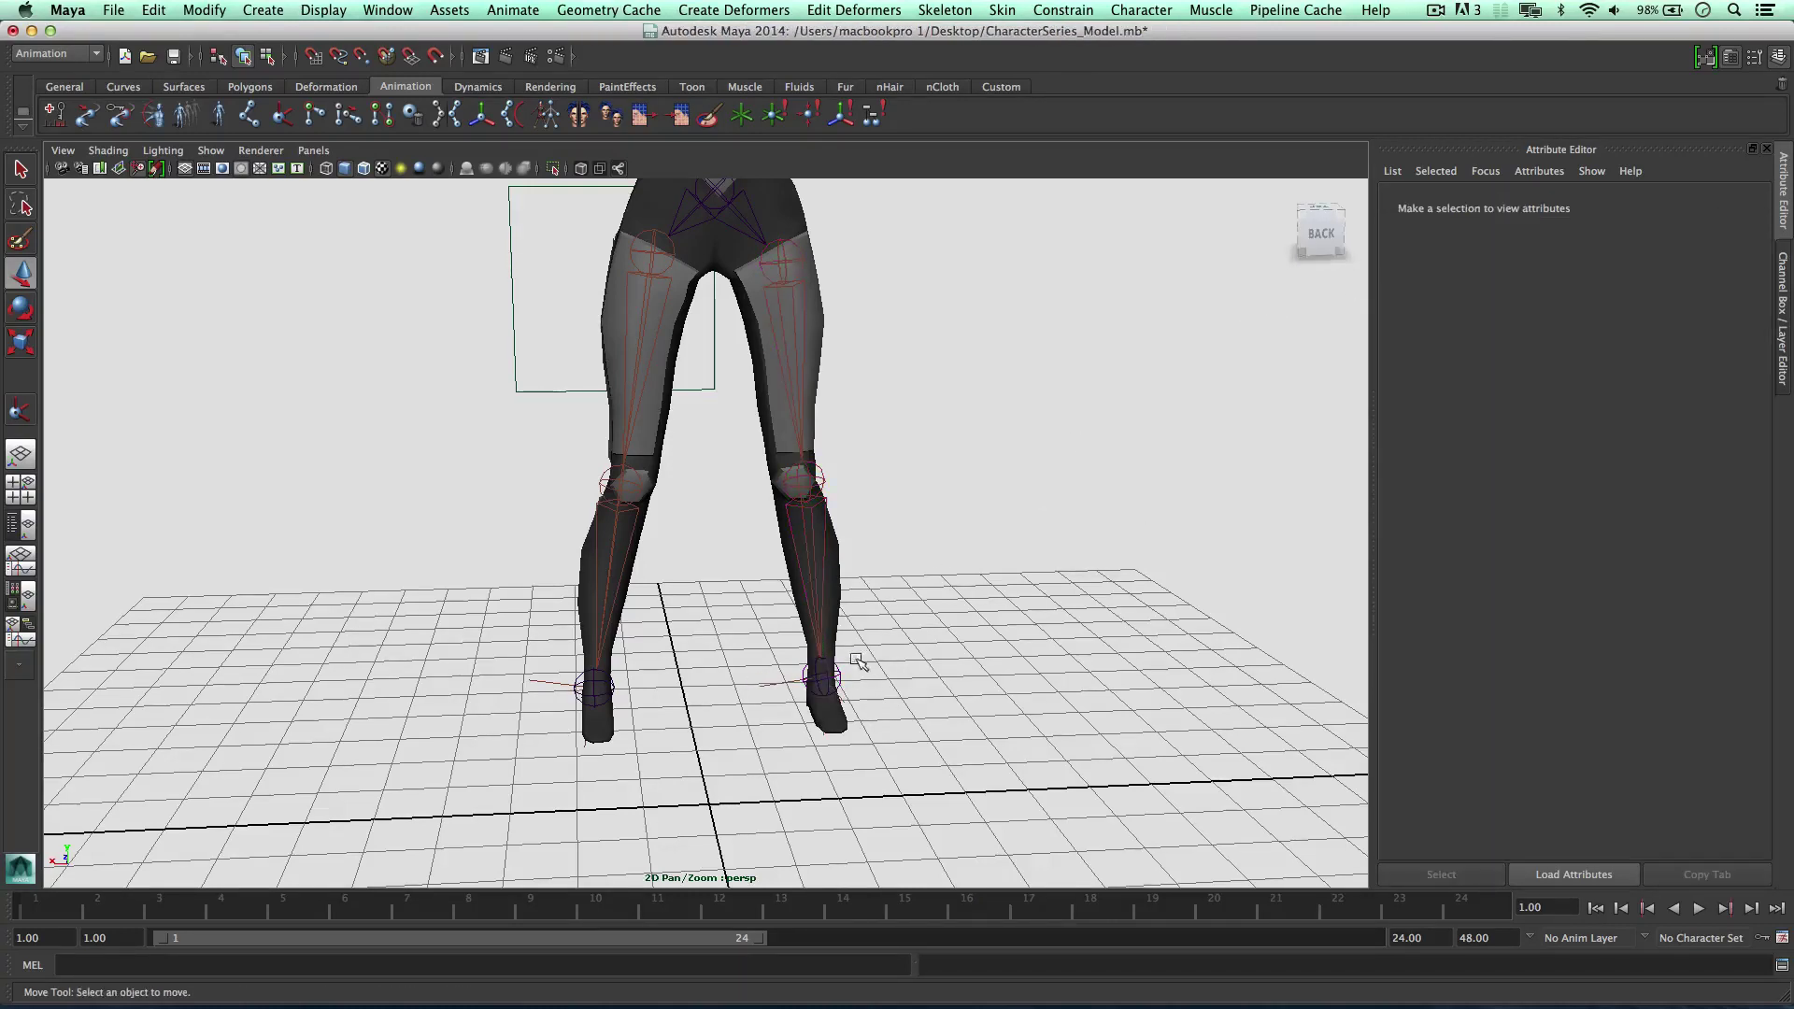
left_click(828, 671)
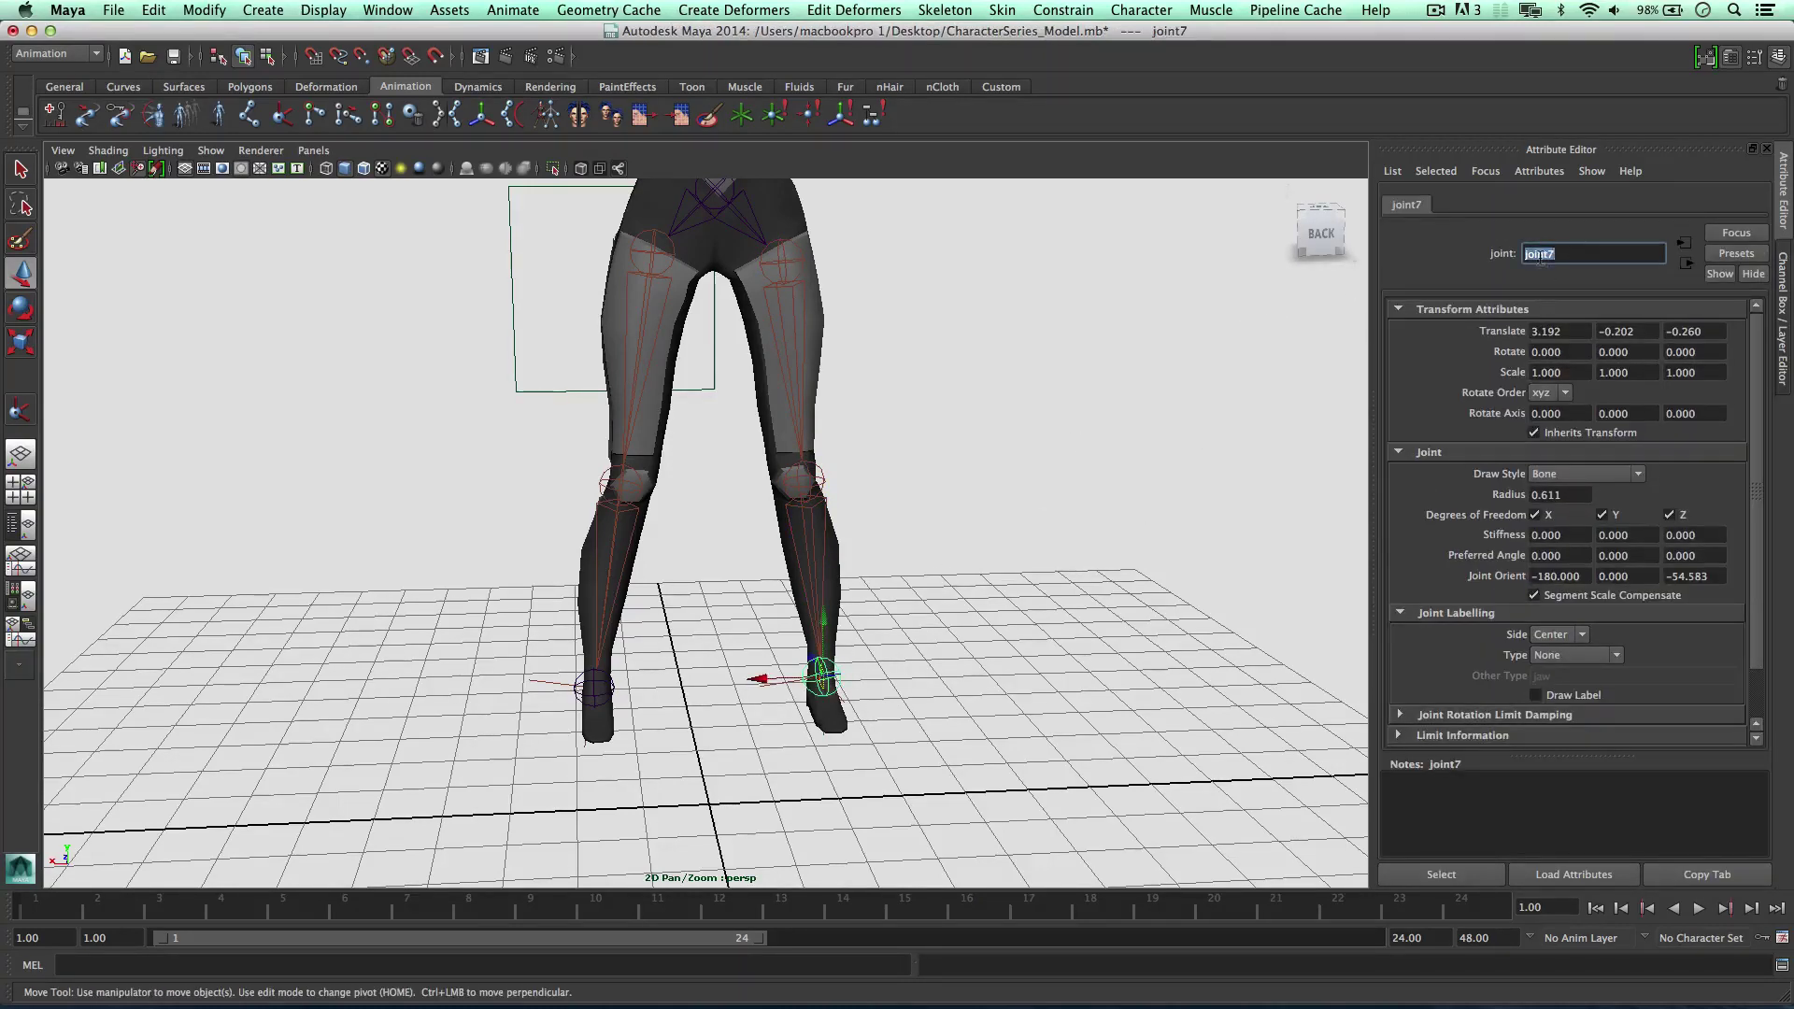
key("Return")
Rename the hip joint of the positive-X leg to L_Thigh
left_click(681, 238)
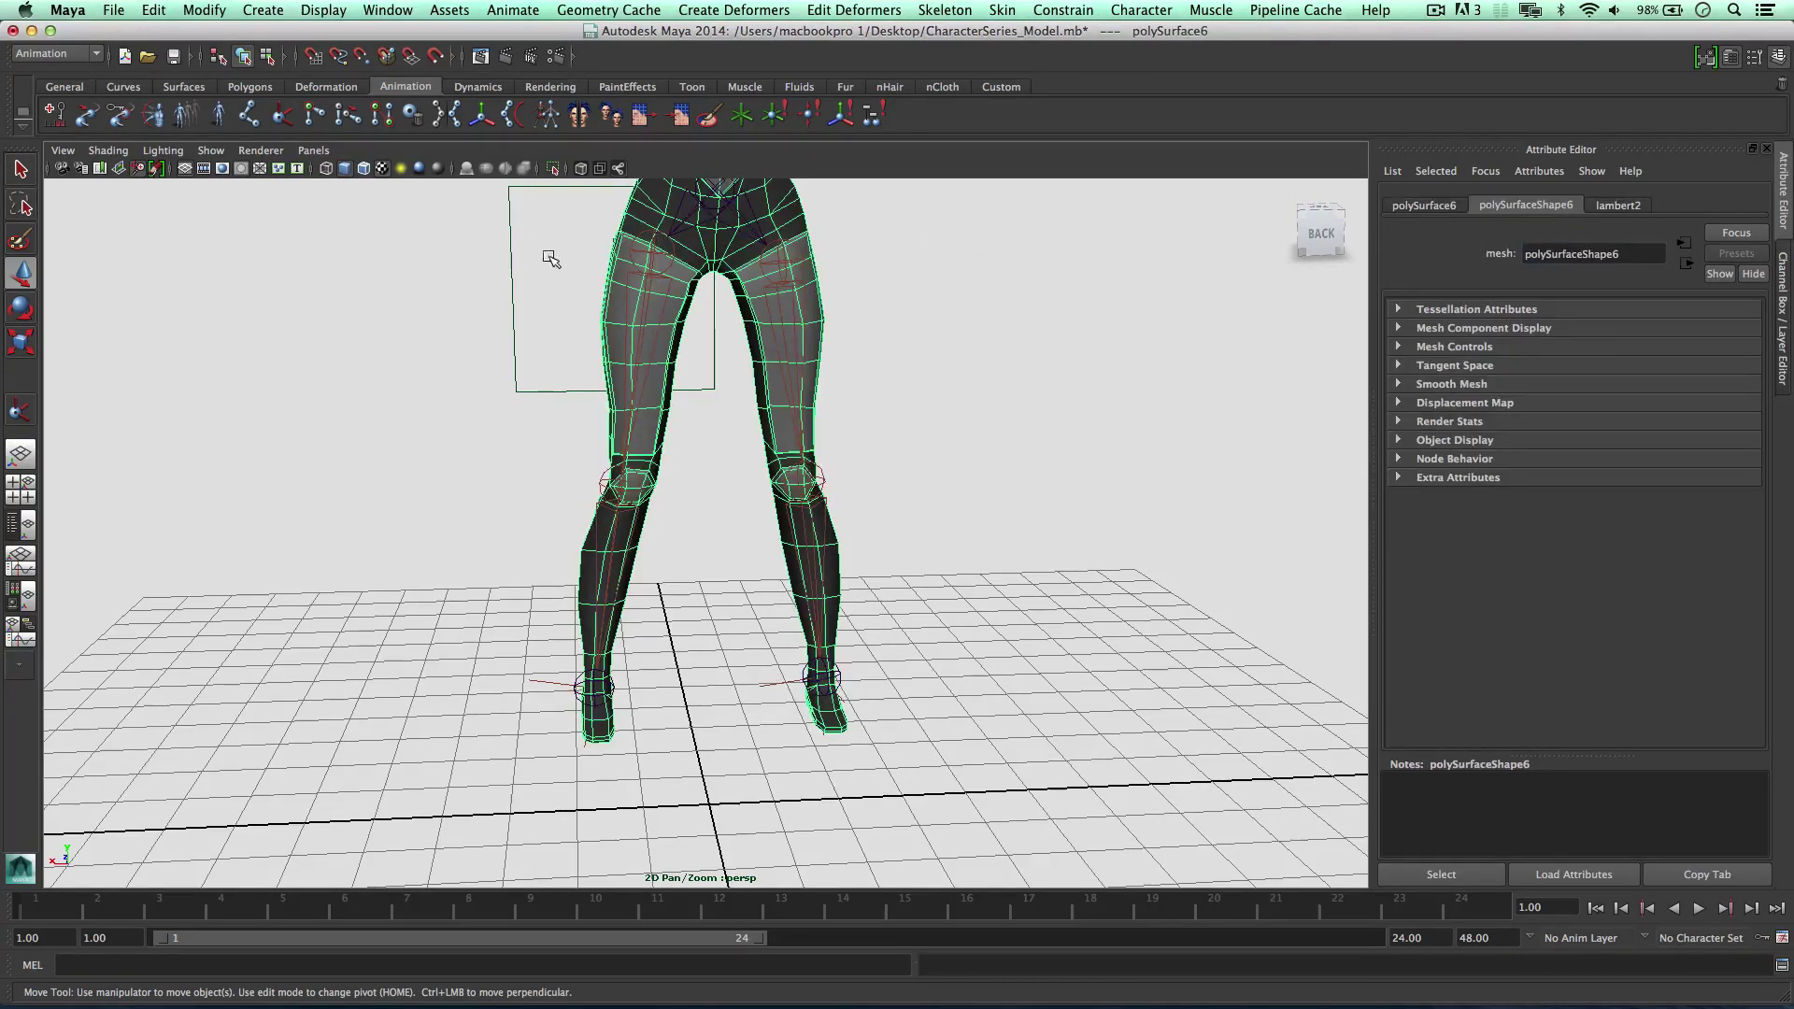
left_click(641, 254)
double_click(1567, 257)
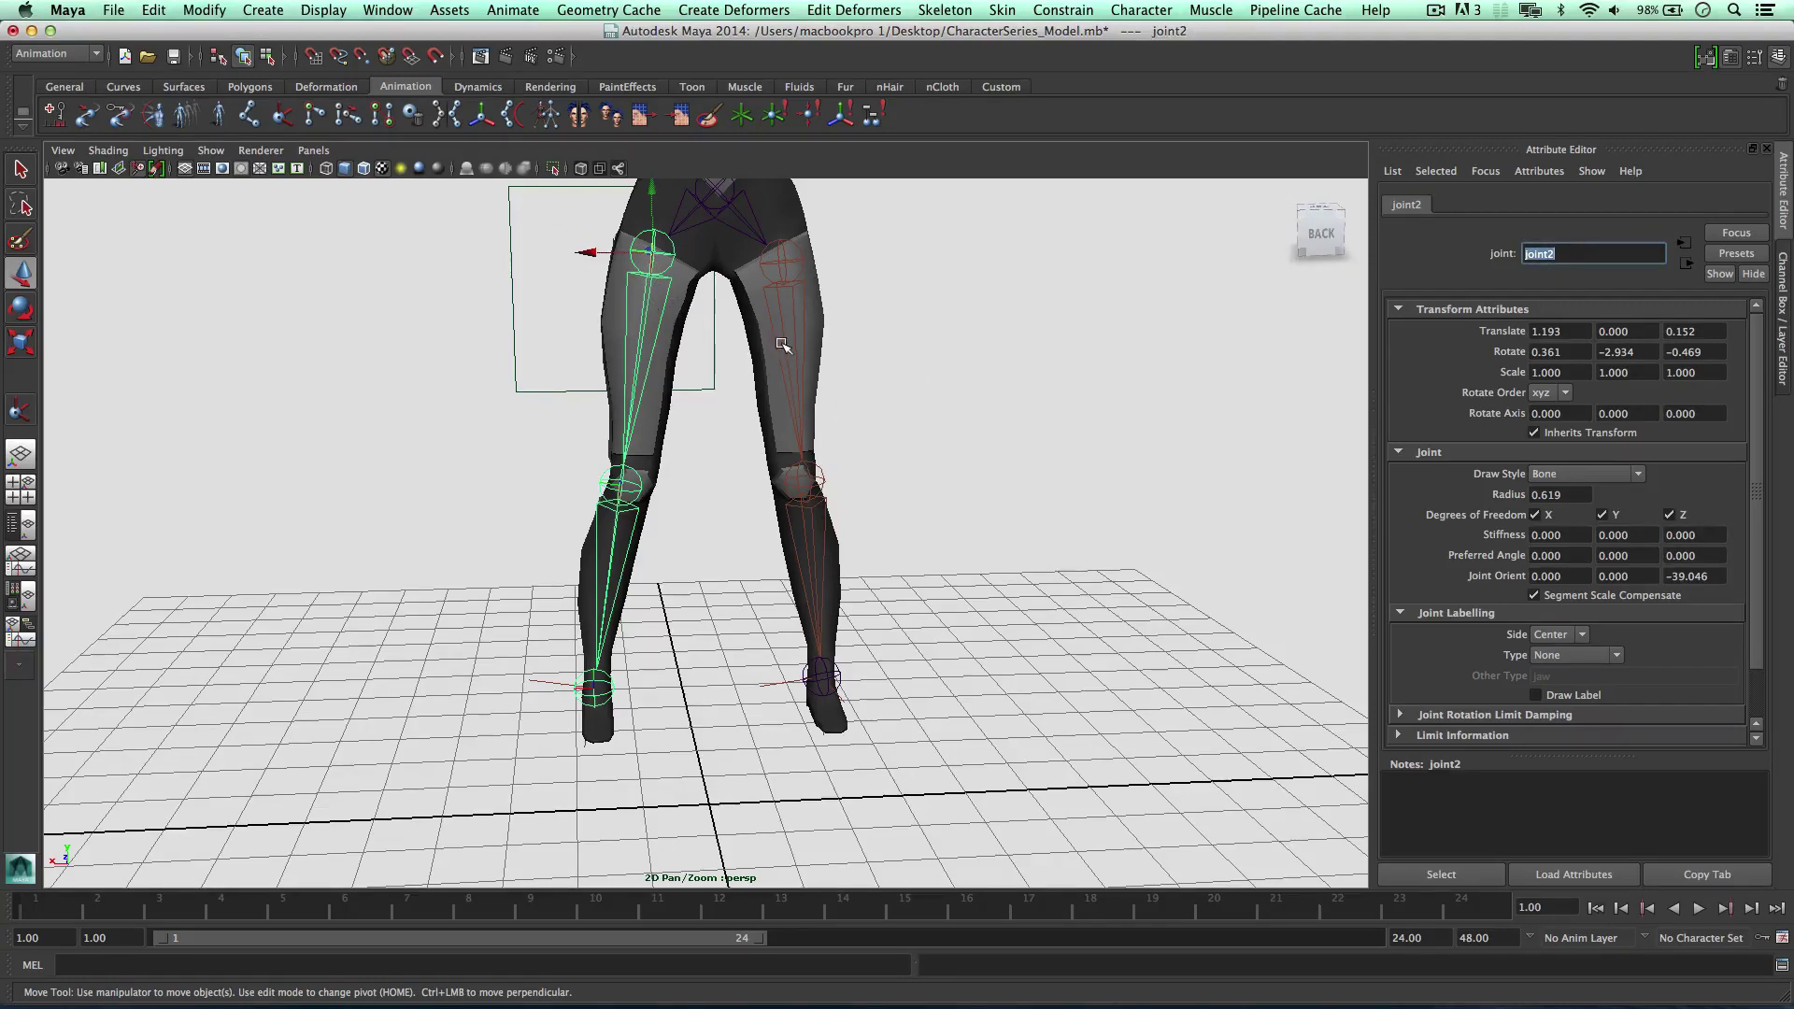
type("L_Thigh")
key("Return")
Rename the knee joint of the positive-X leg to L_Knee
left_click(617, 483)
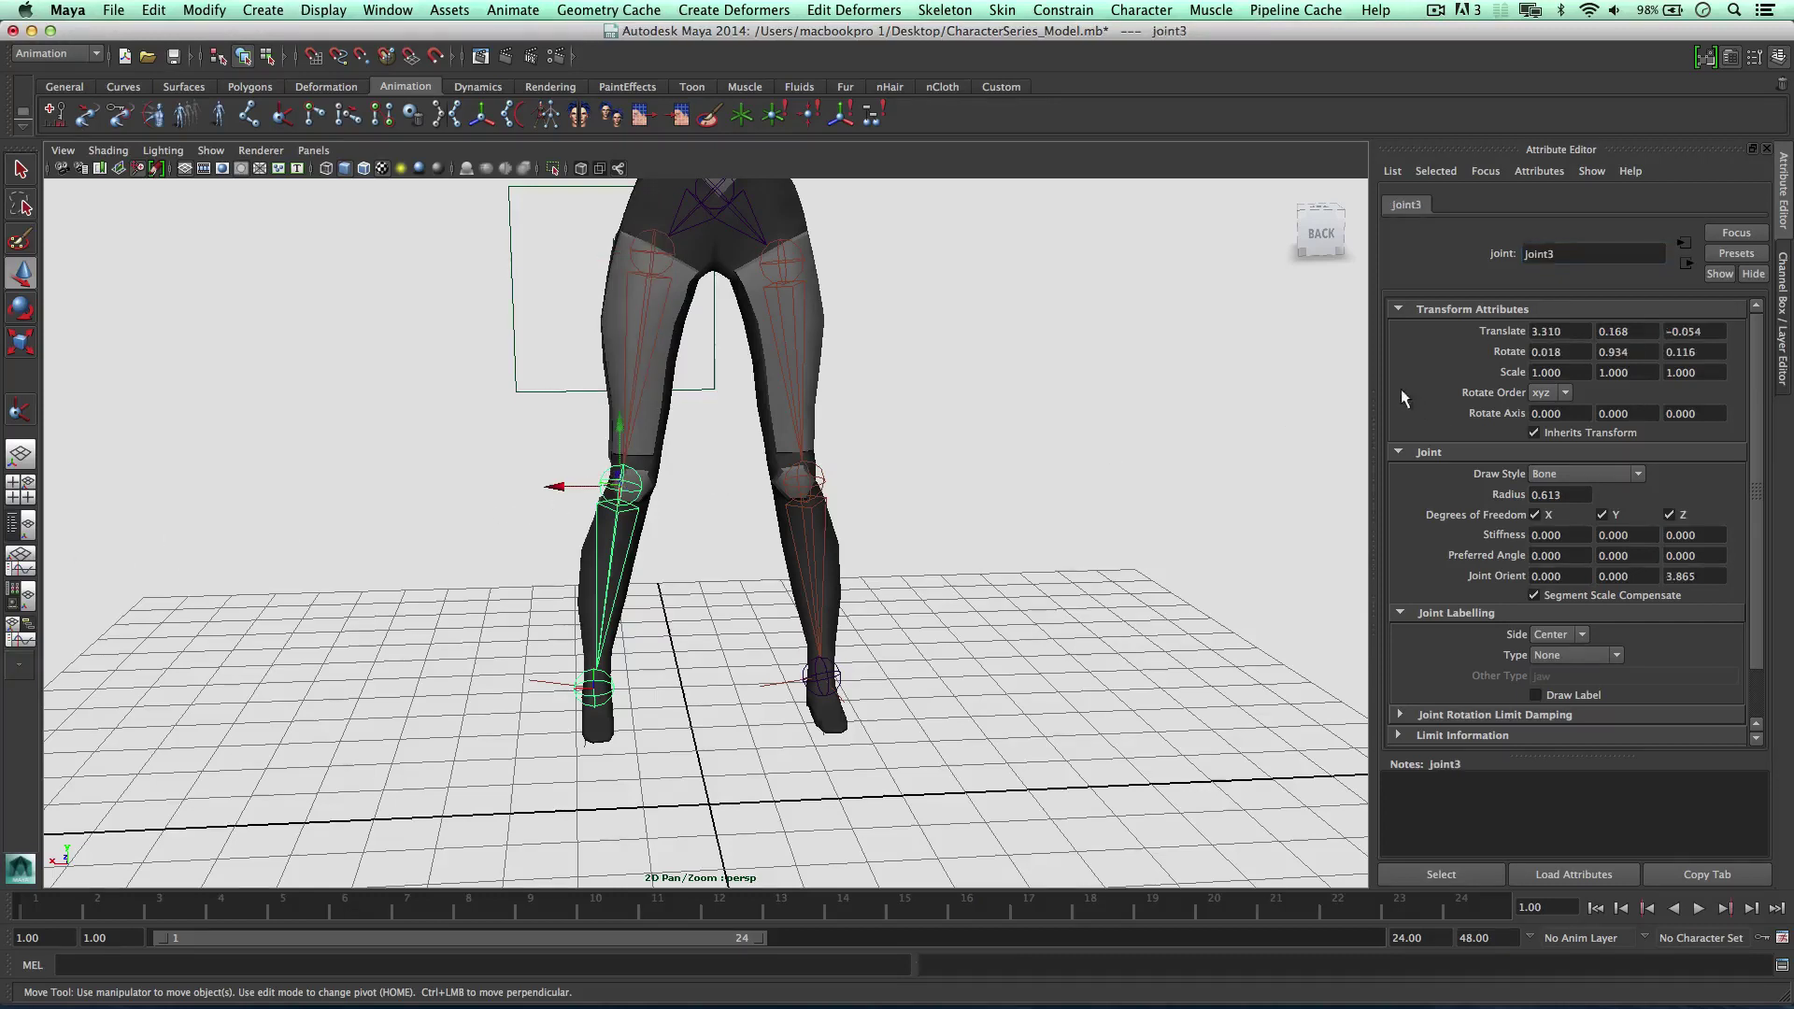
double_click(1583, 258)
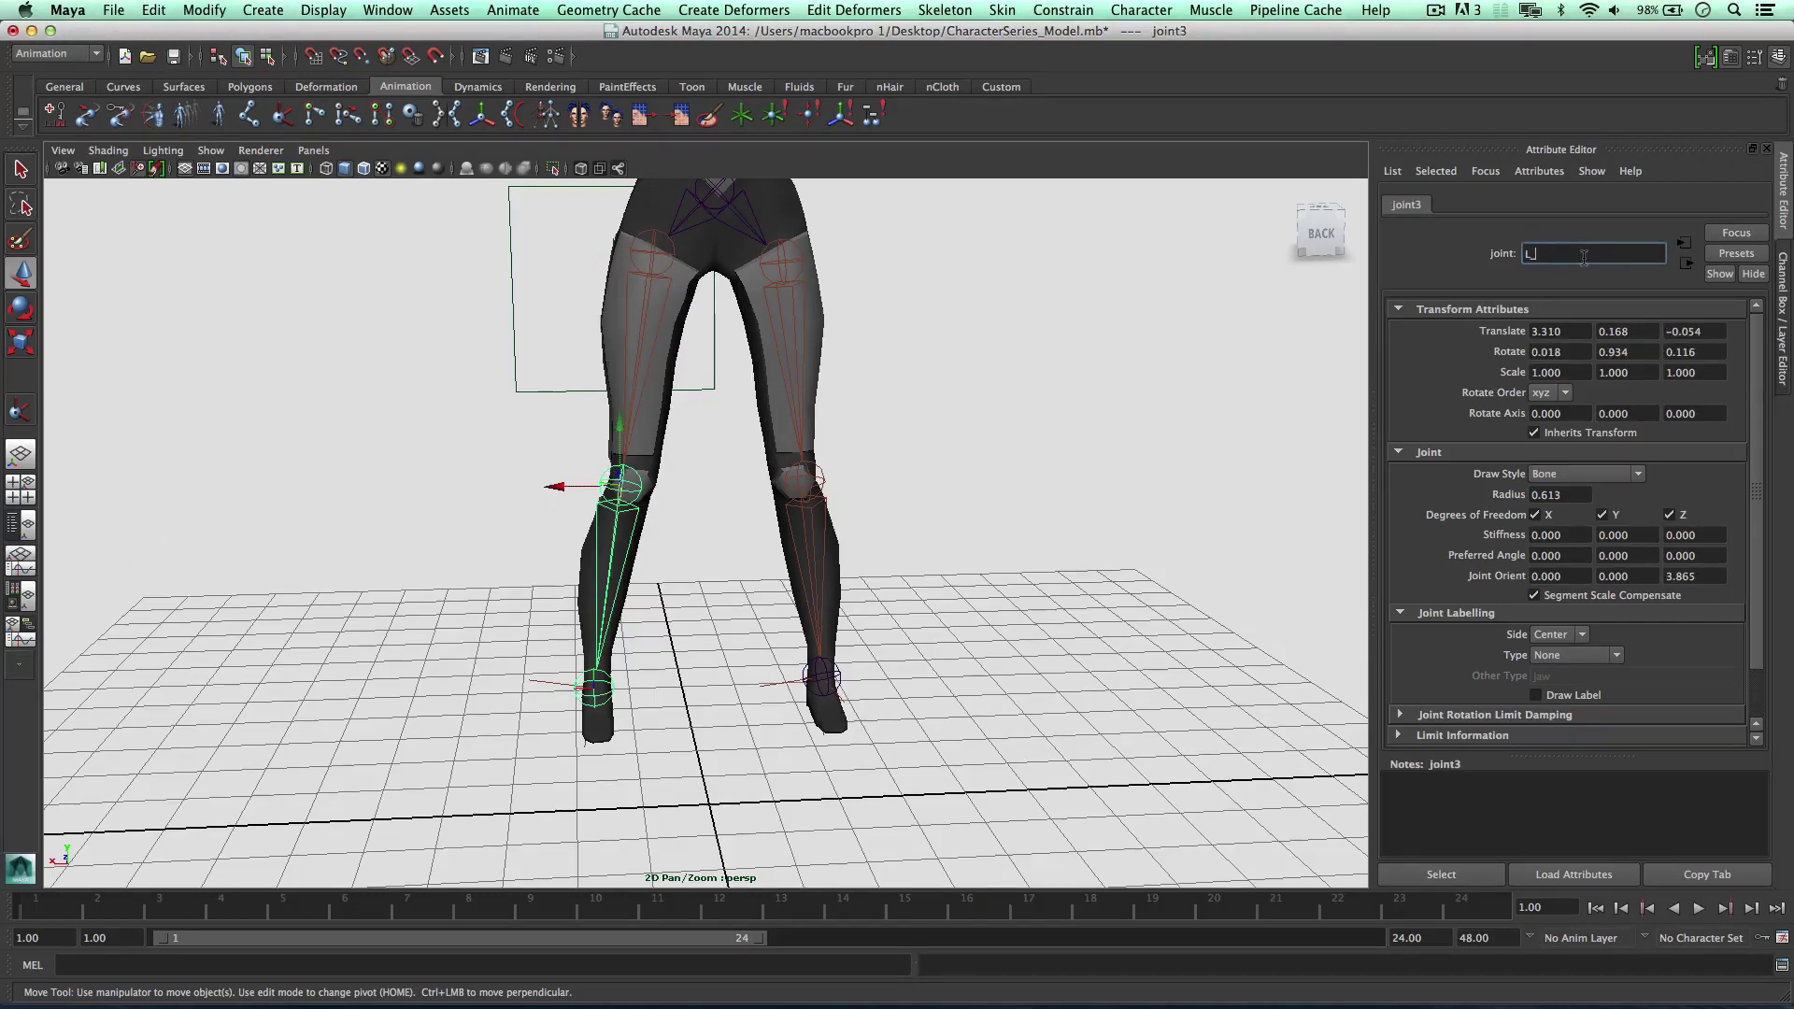
type("L_Knee")
key("Return")
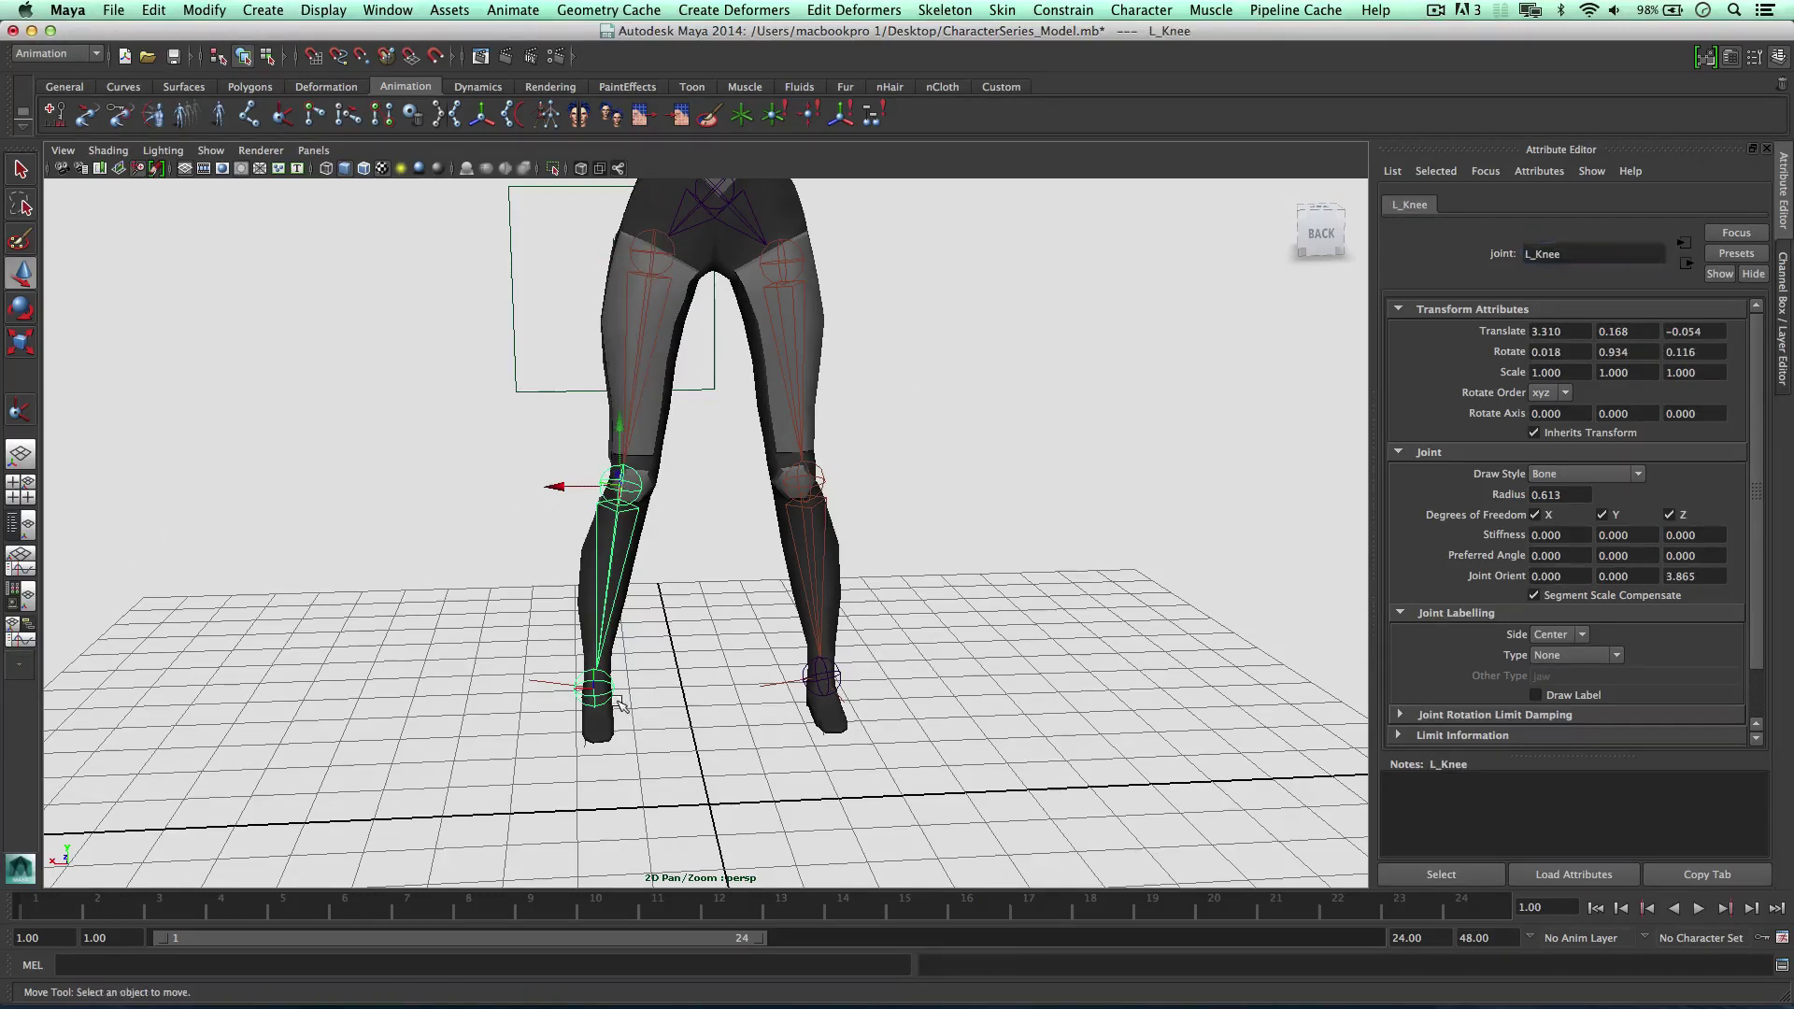
Rename the ankle joint of the positive-X leg to L_Foot
left_click(595, 689)
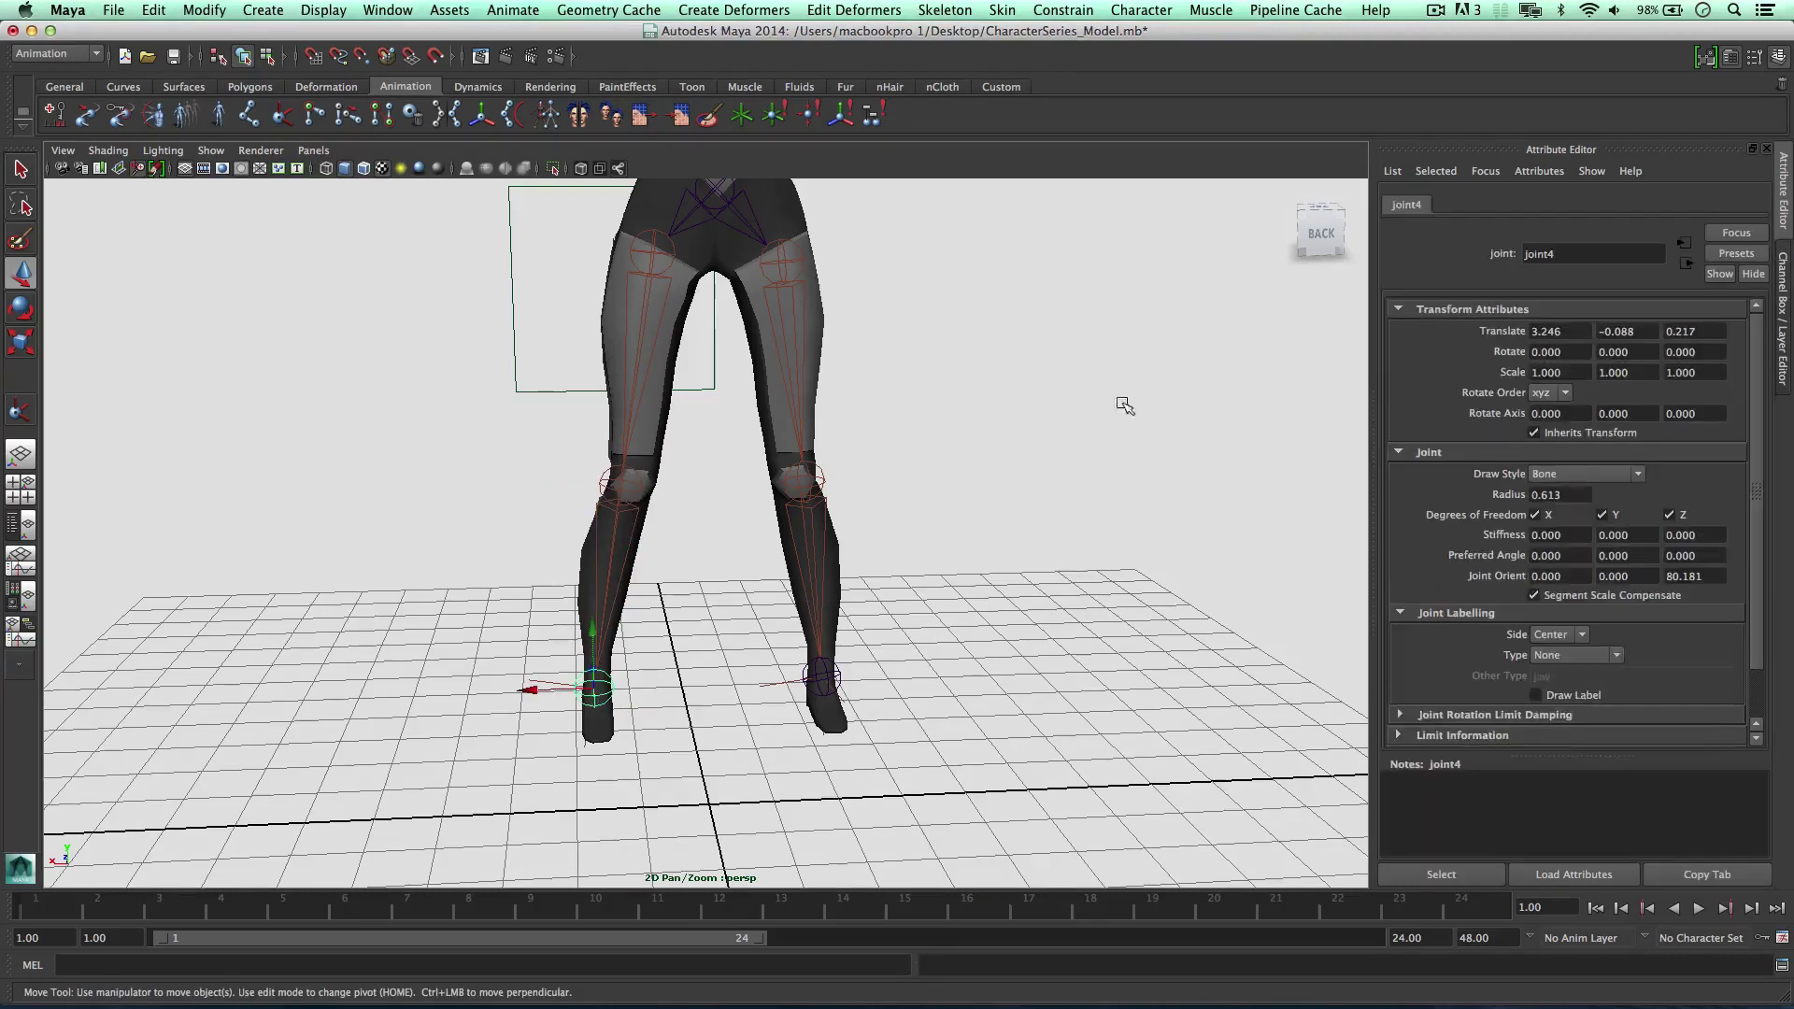
left_click(1567, 247)
type("L_Foot")
key("Return")
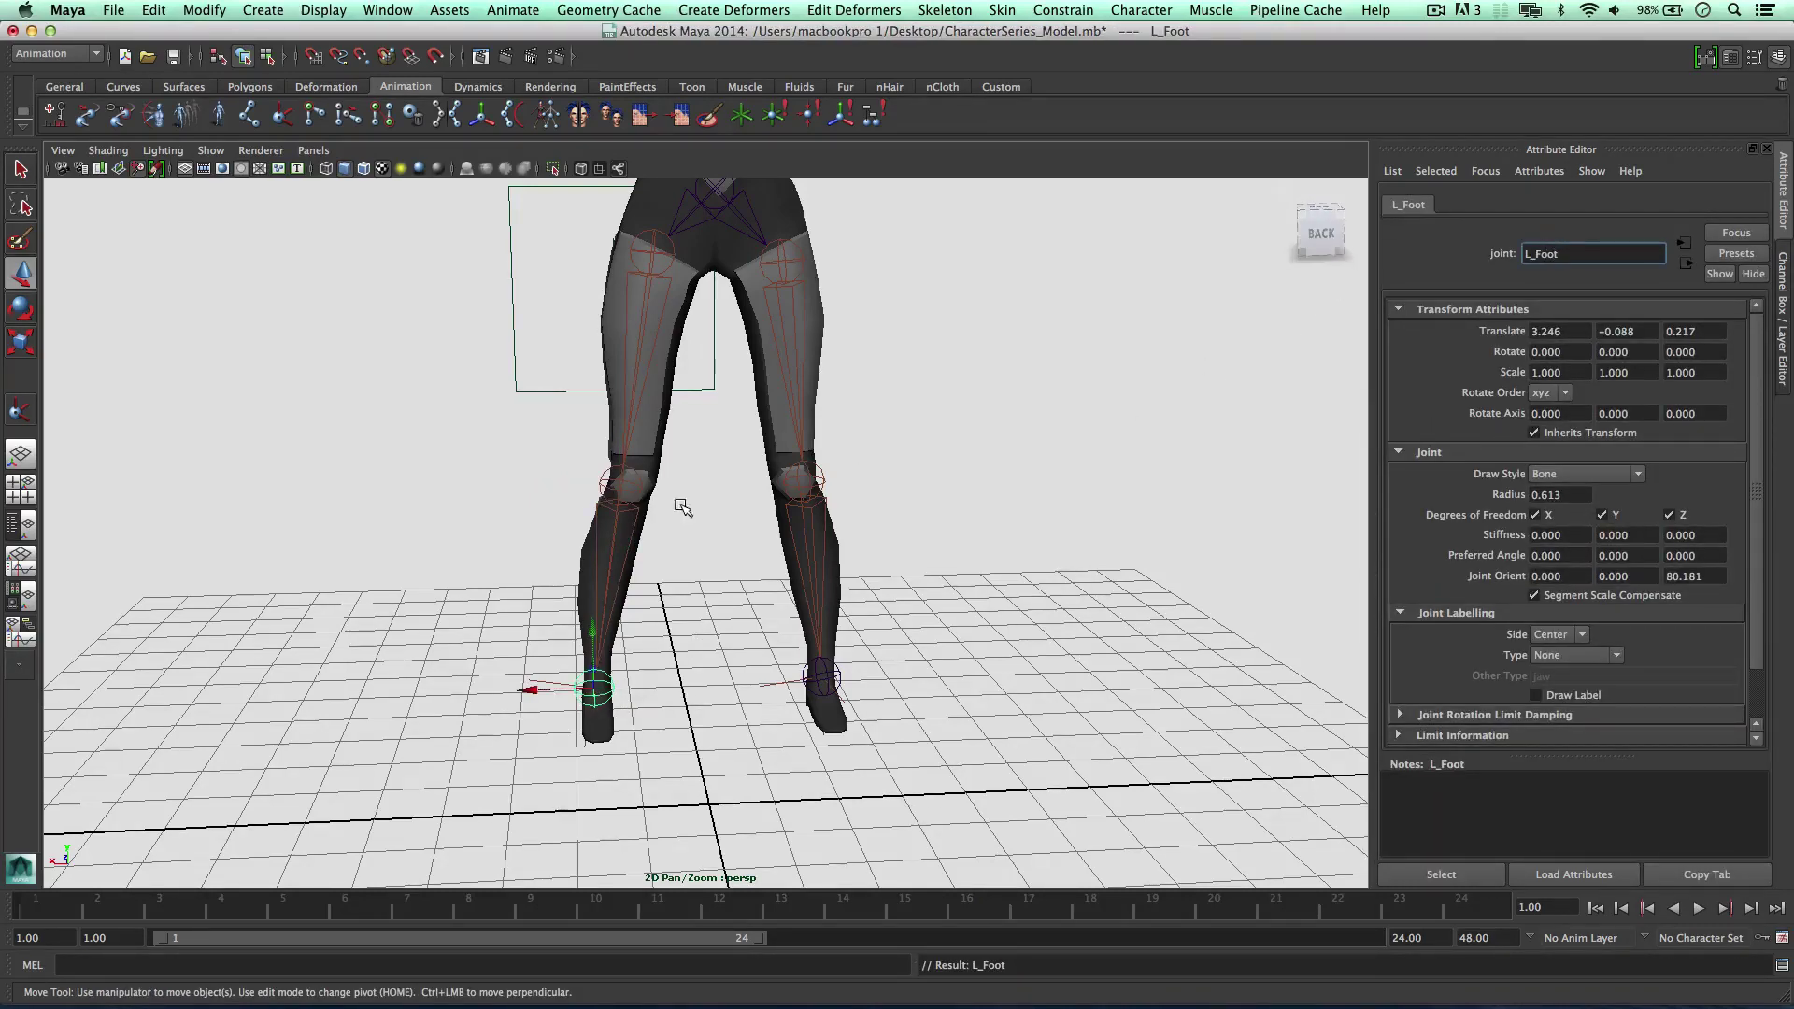
Rename the IK handle at the L_Foot ankle to IKhandle_LLeg
left_click_drag(662, 504, 715, 503, "alt")
left_click(560, 757)
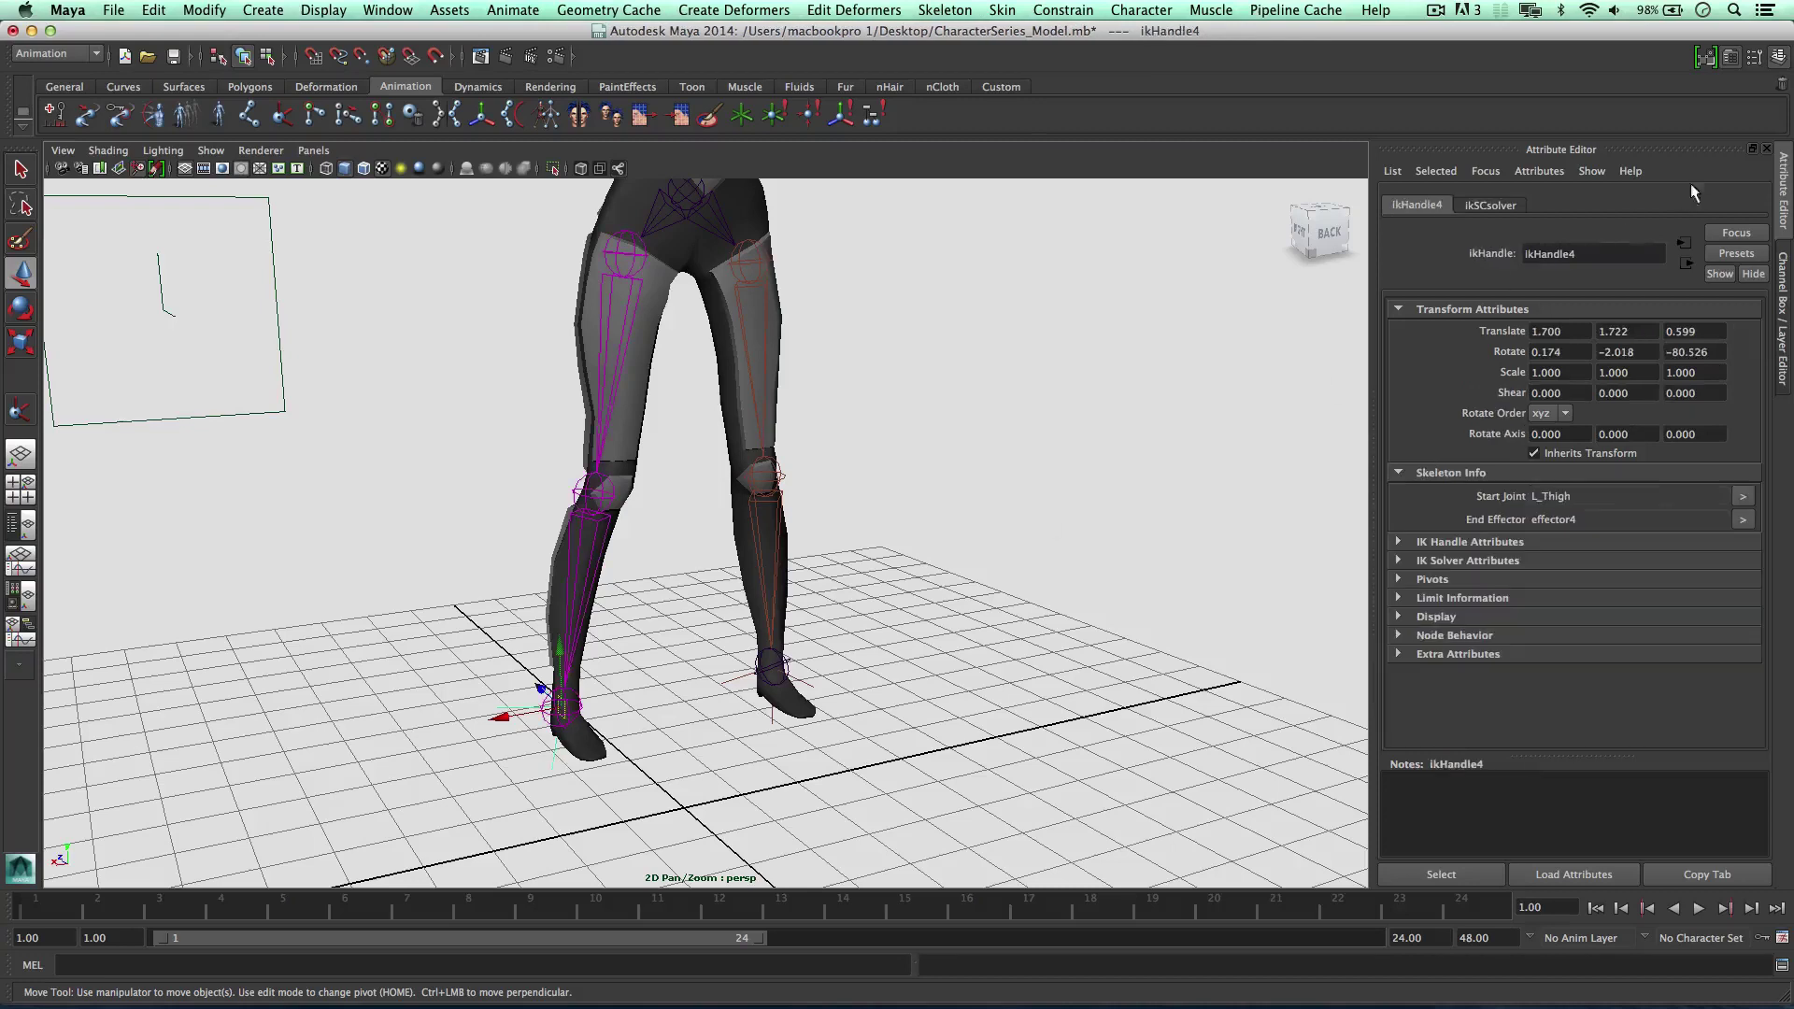
left_click(1547, 253)
type("L")
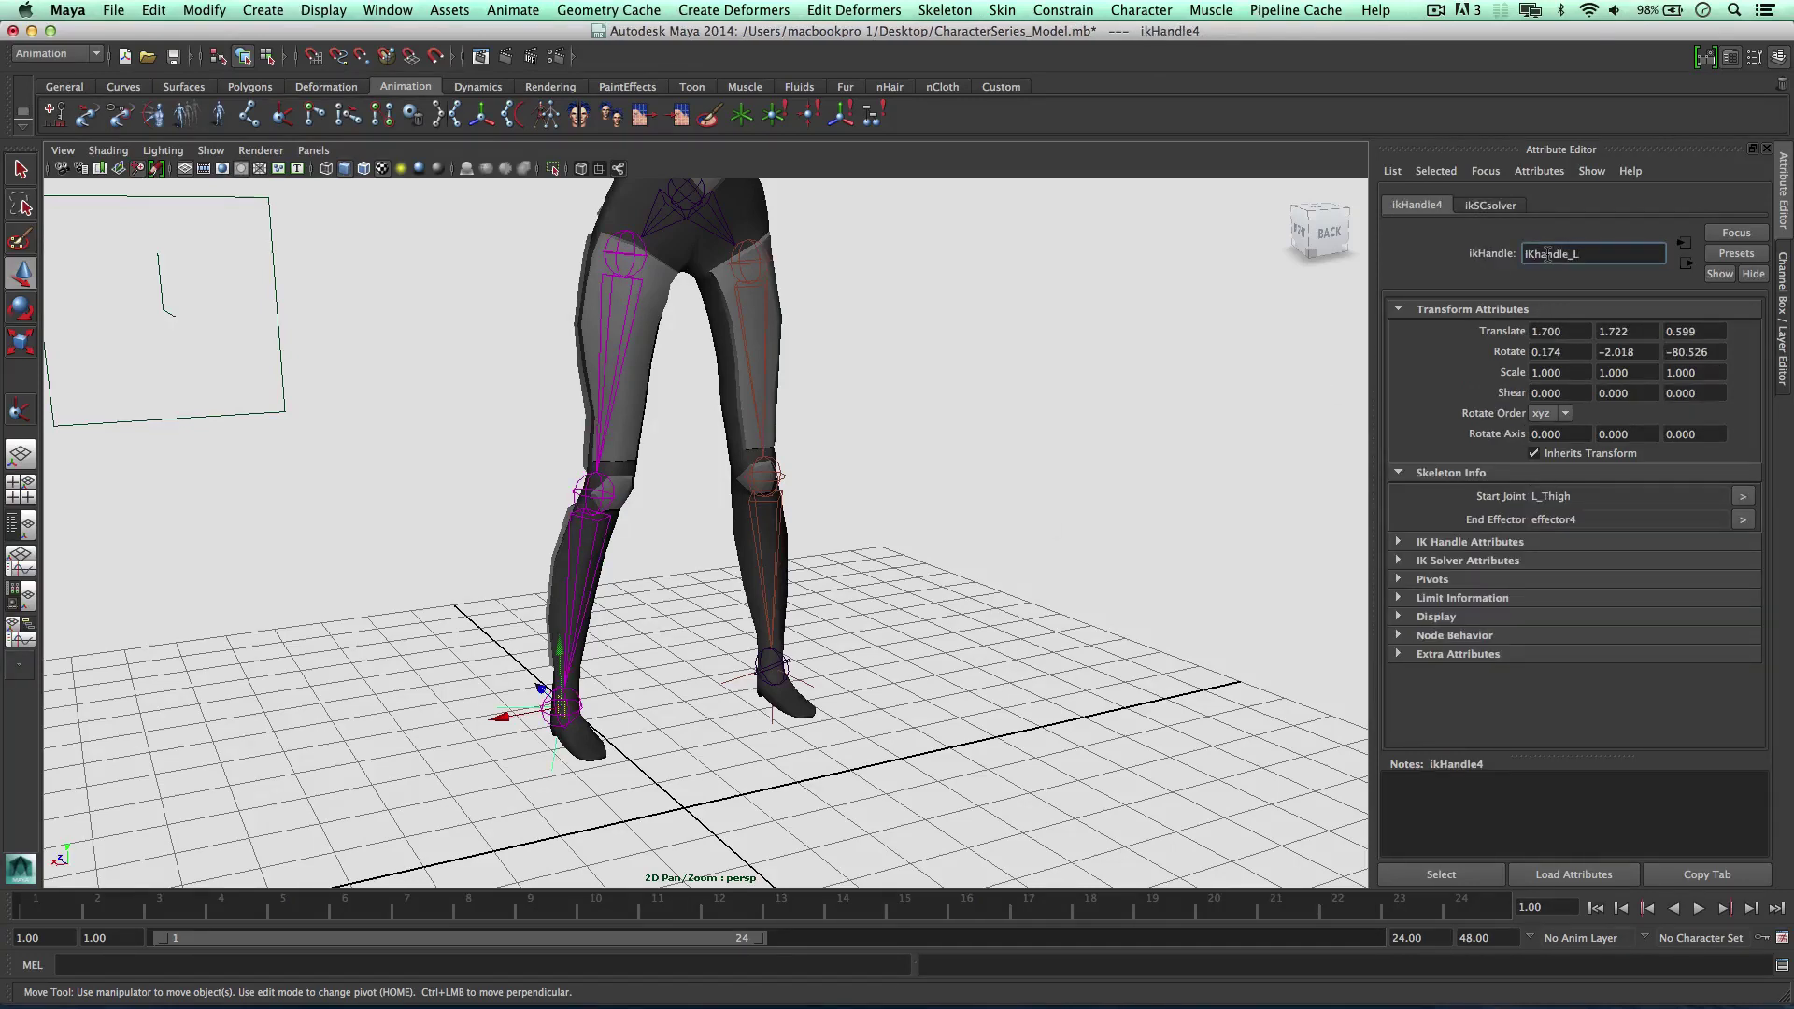
type("Khandle_LLeg")
key("Return")
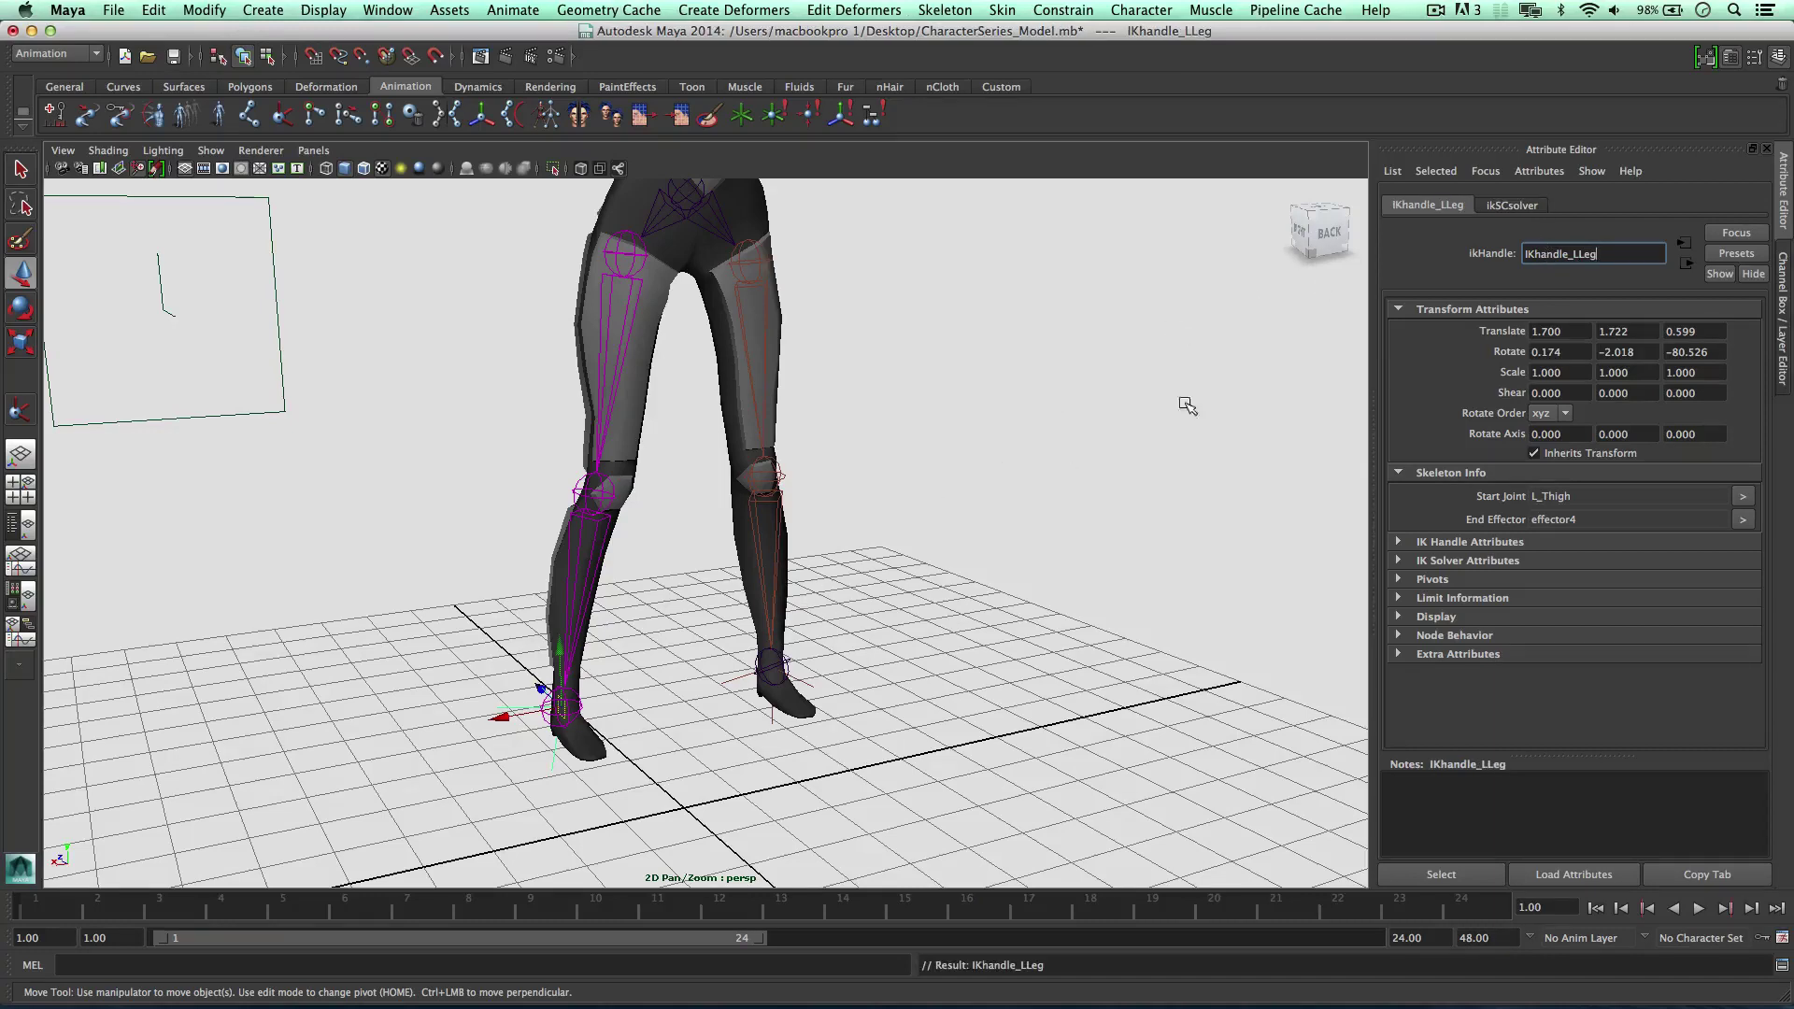
Select the R_Foot joint at the other ankle and rename it IKHandle_RLeg
left_click(778, 657)
left_click(1573, 247)
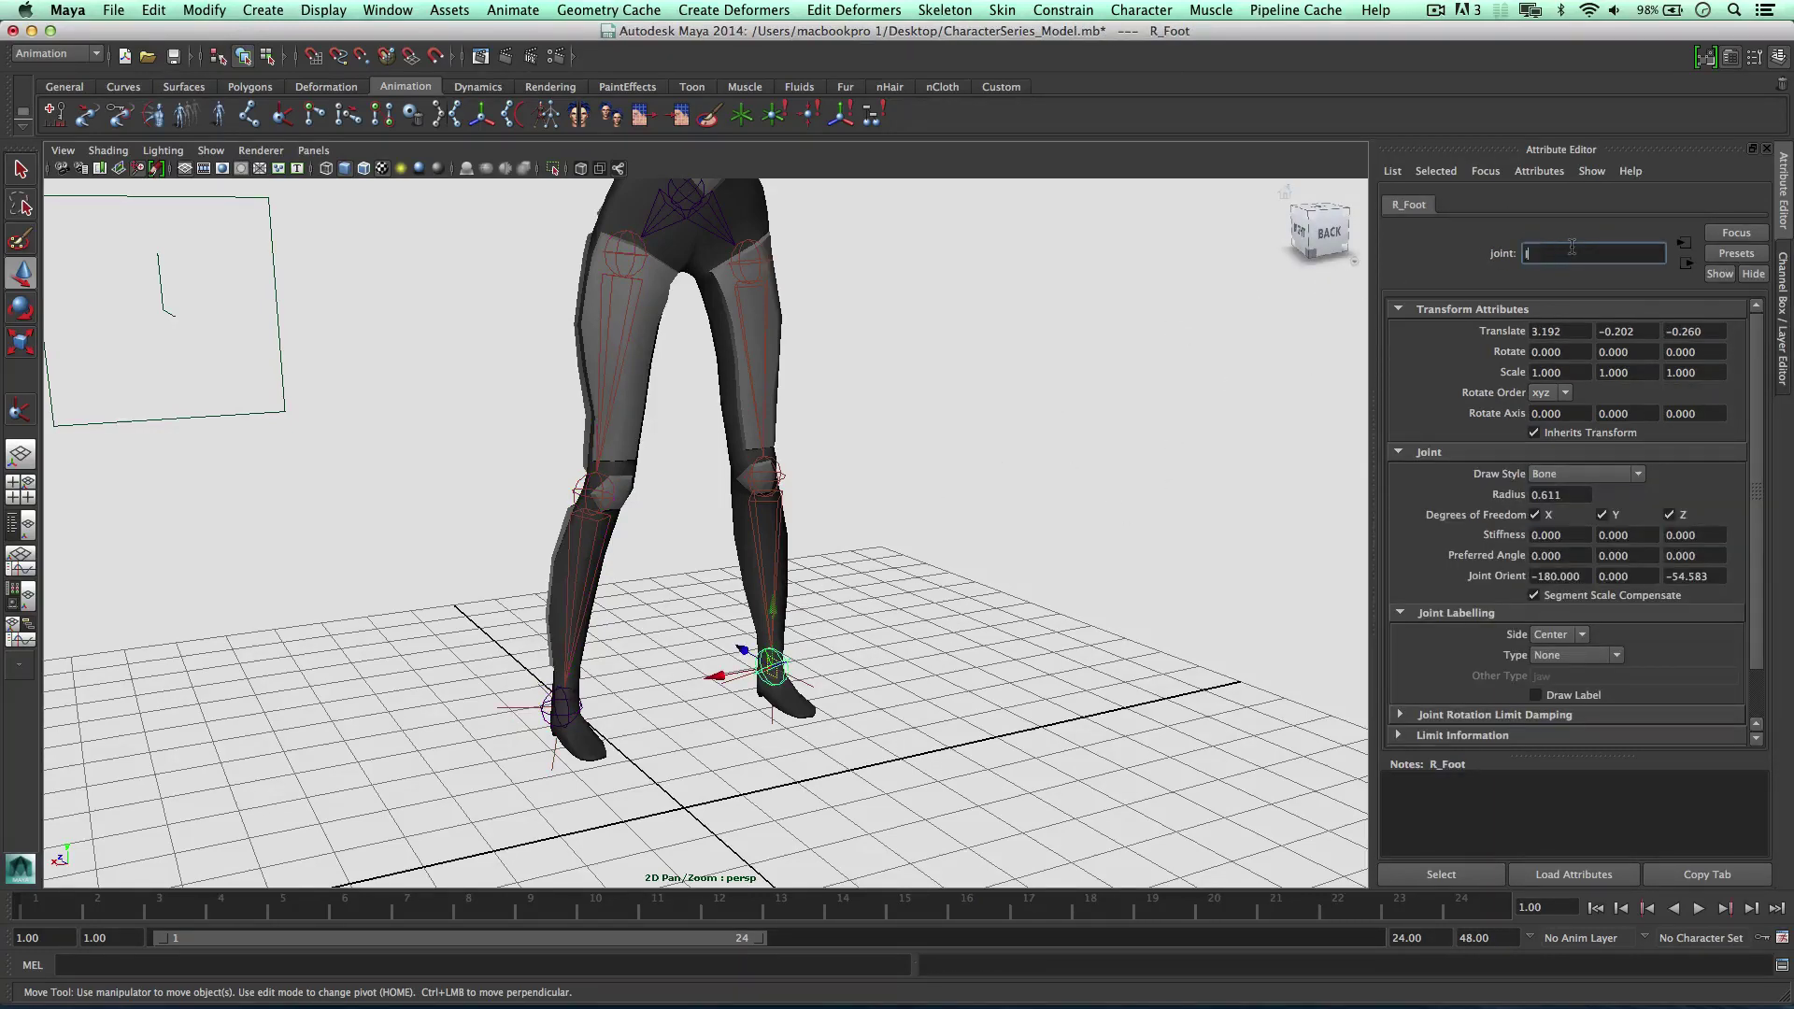
type("IKHandle_RLeg")
key("Return")
Rename the IK handle at the positive-X arm's wrist to IKhandle_LArm
scroll(678, 370, "down", 5)
left_click_drag(678, 370, 579, 289, "alt")
left_click(509, 315)
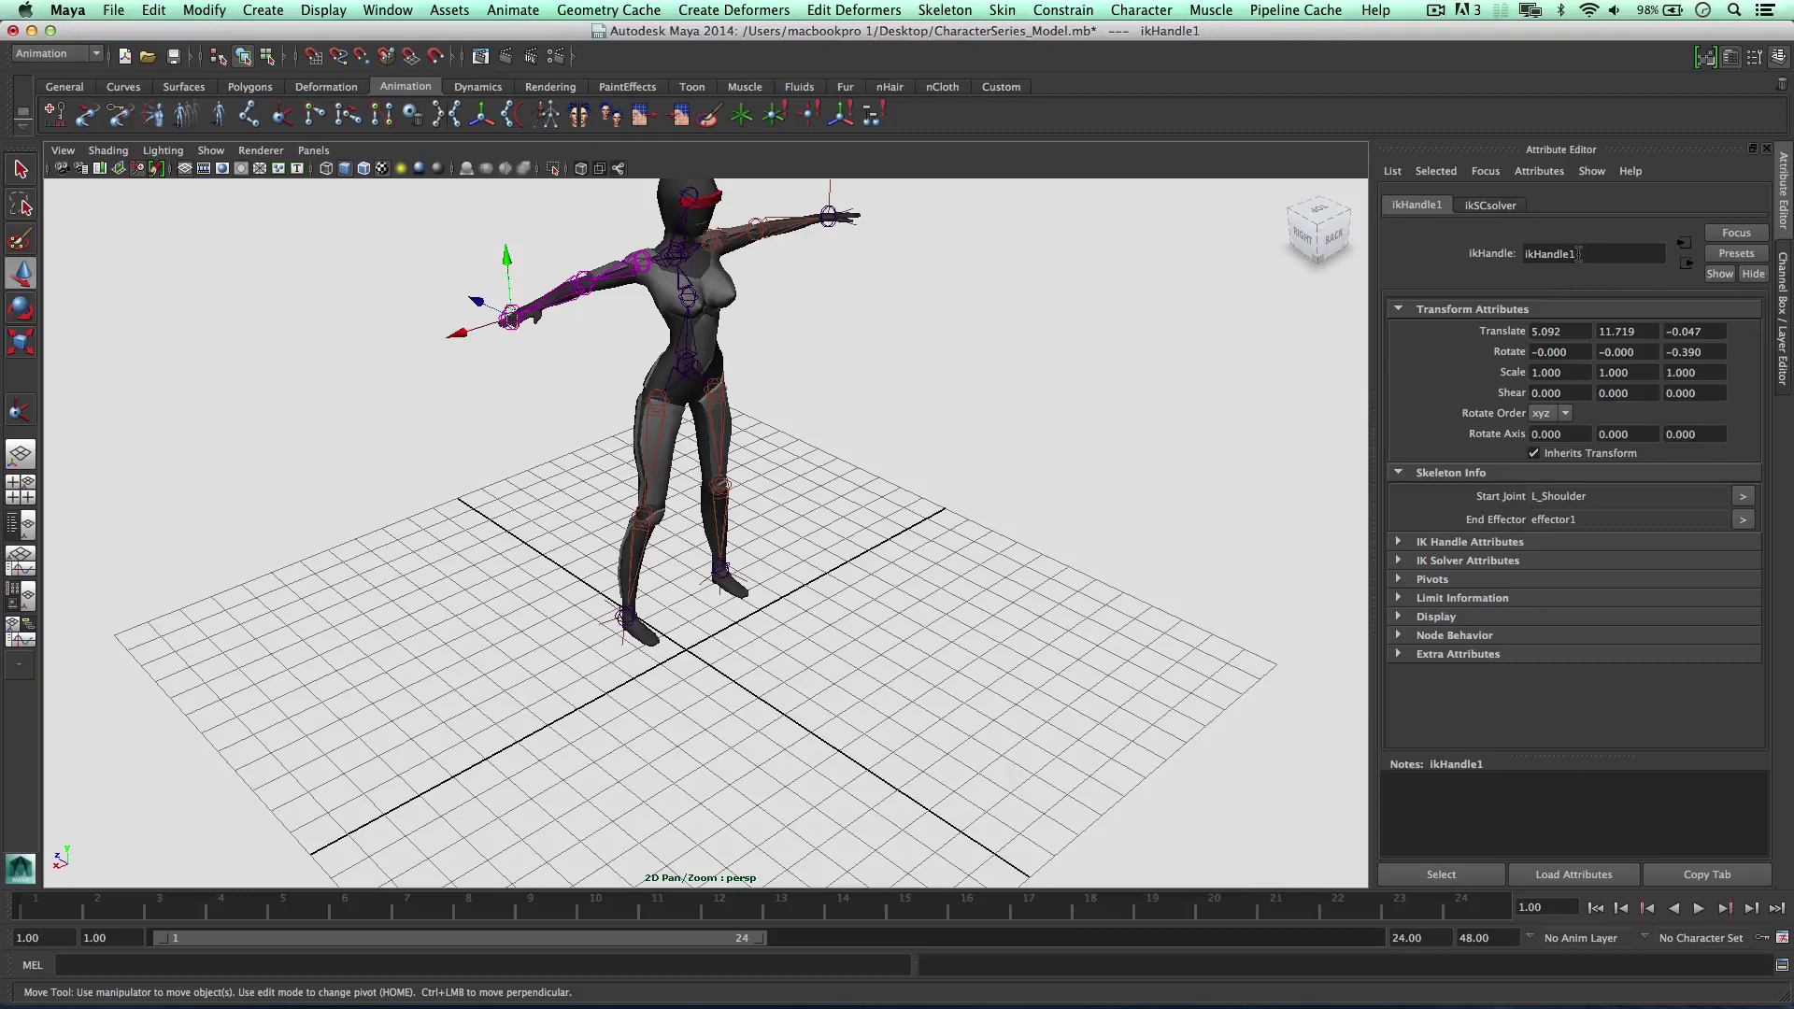
left_click(1577, 254)
type("IKh")
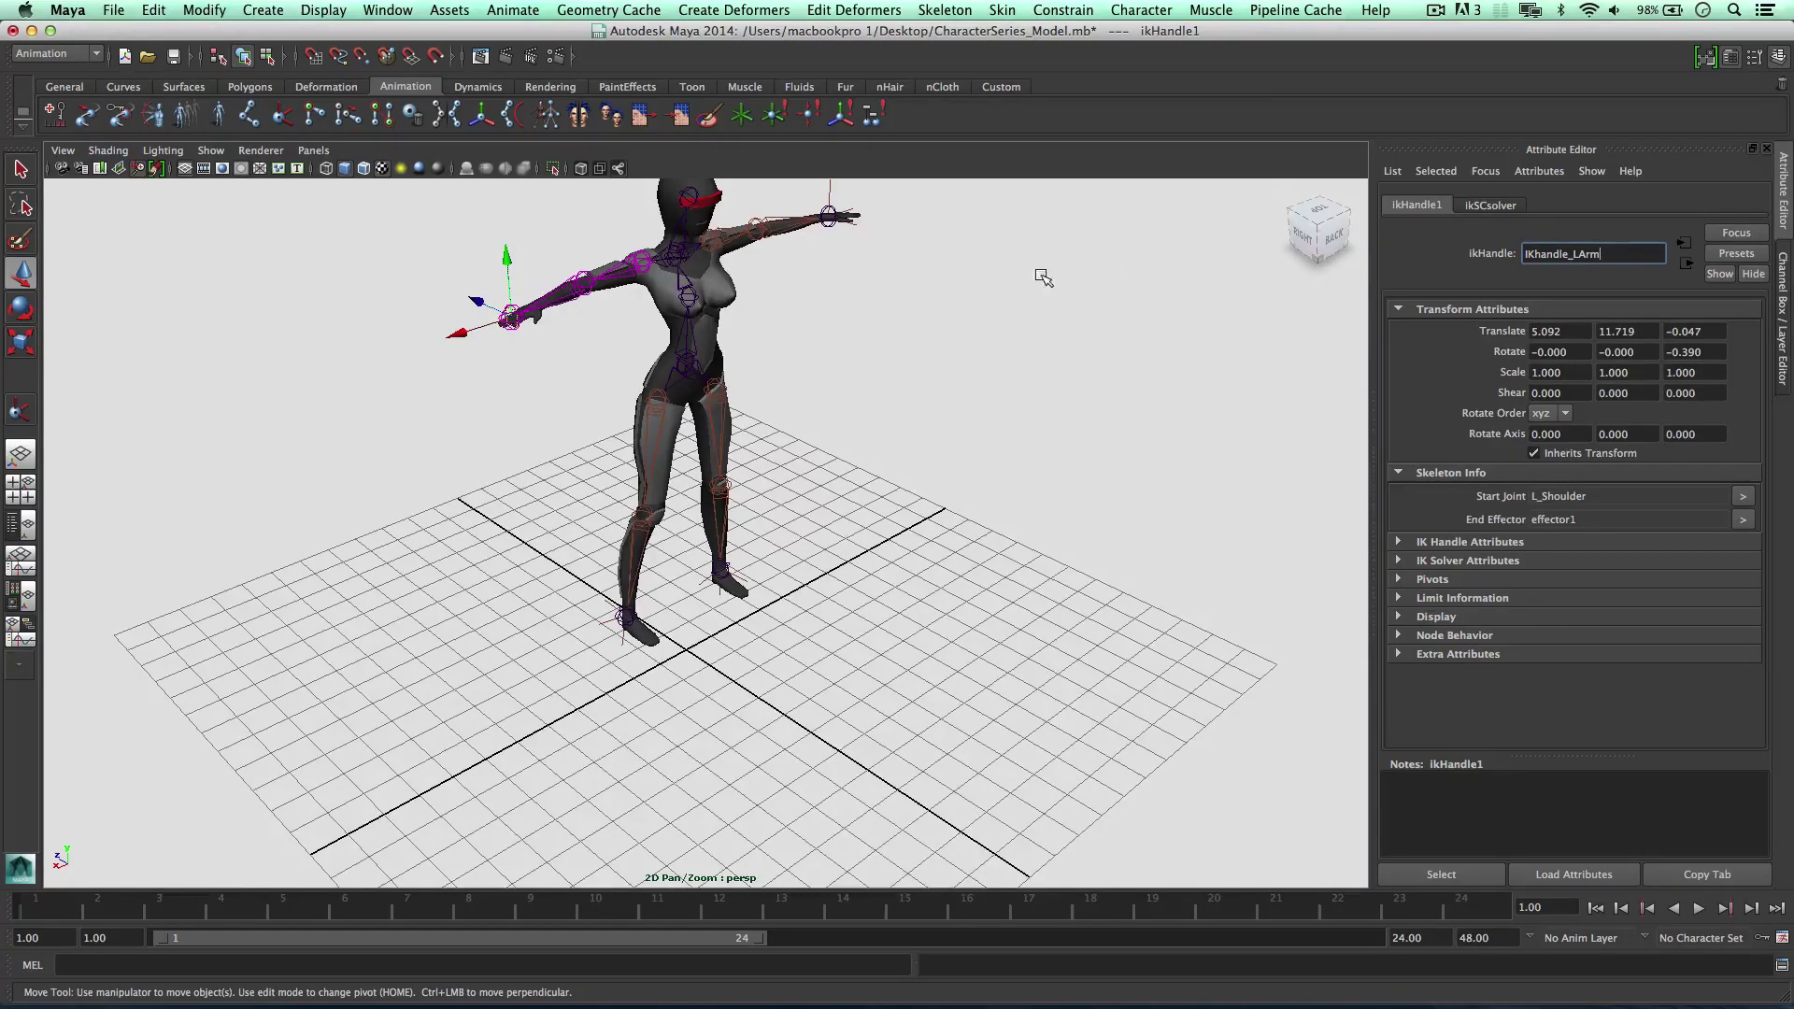
key("Return")
Rename the IK handle at the negative-X arm's wrist to IKHandle_RArm
left_click_drag(1033, 278, 934, 280, "alt")
left_click(935, 276)
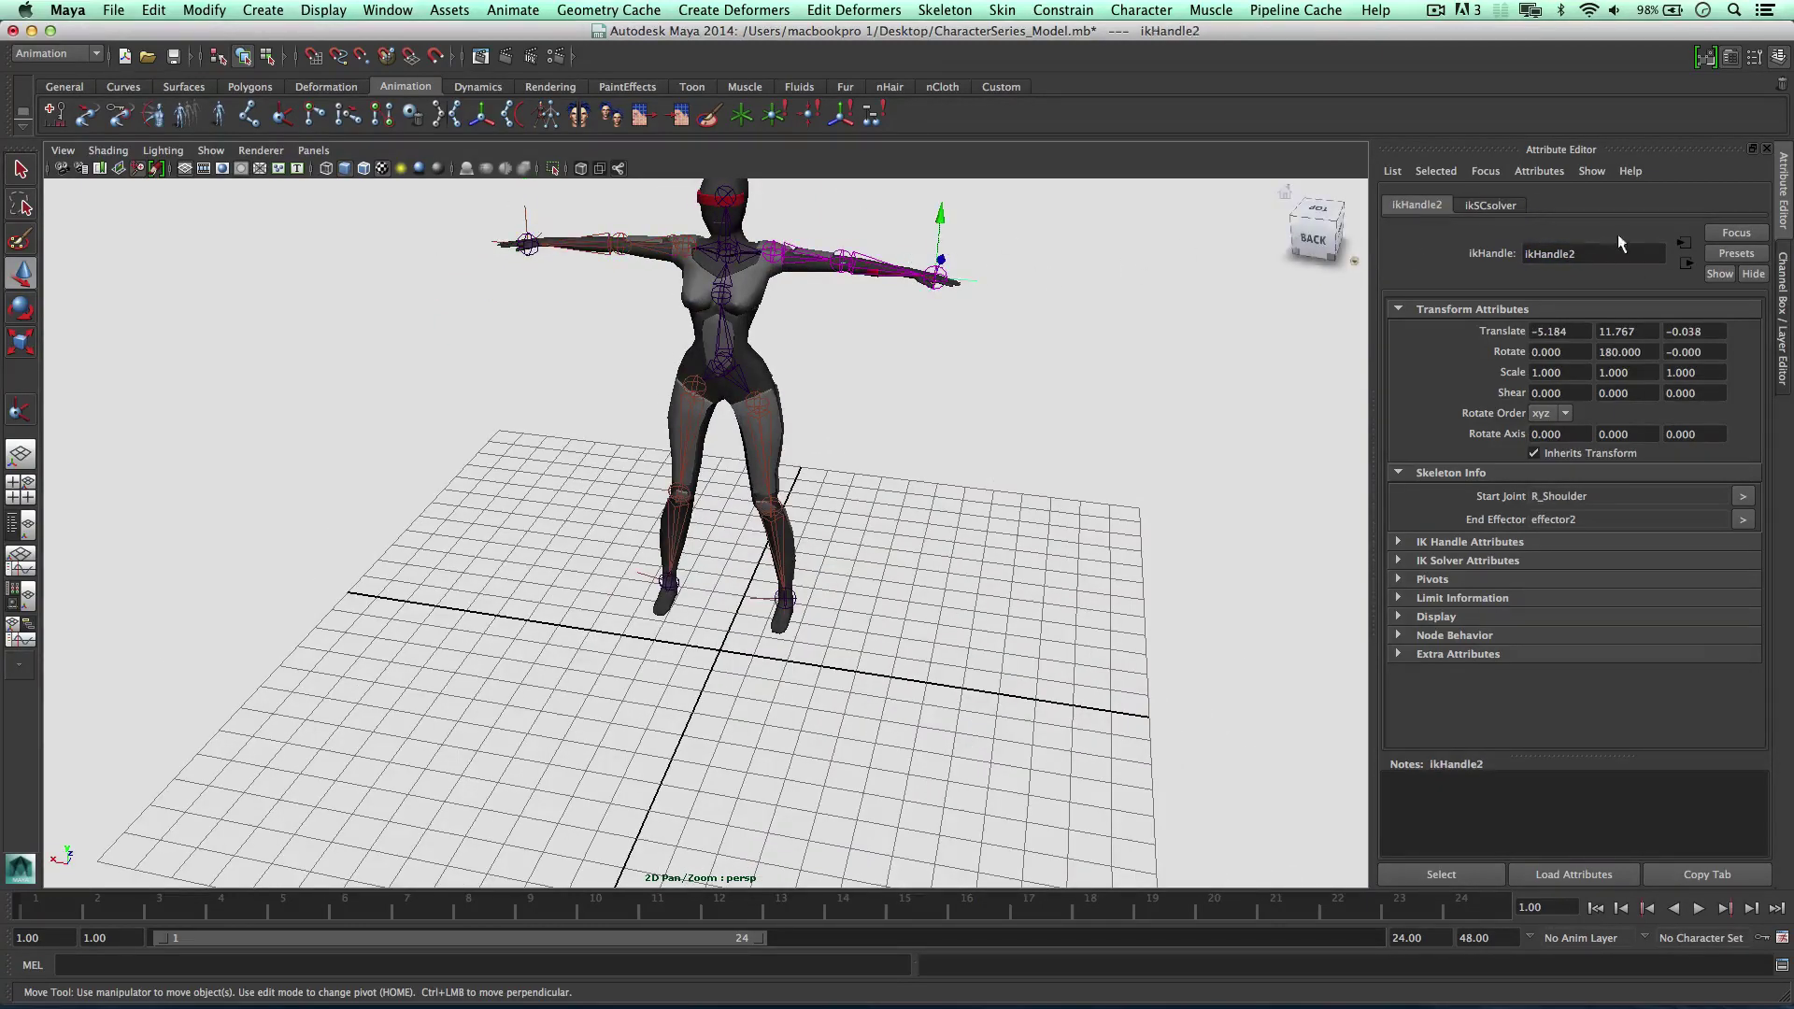
left_click(1590, 251)
type("IKHandle_RArm")
key("Return")
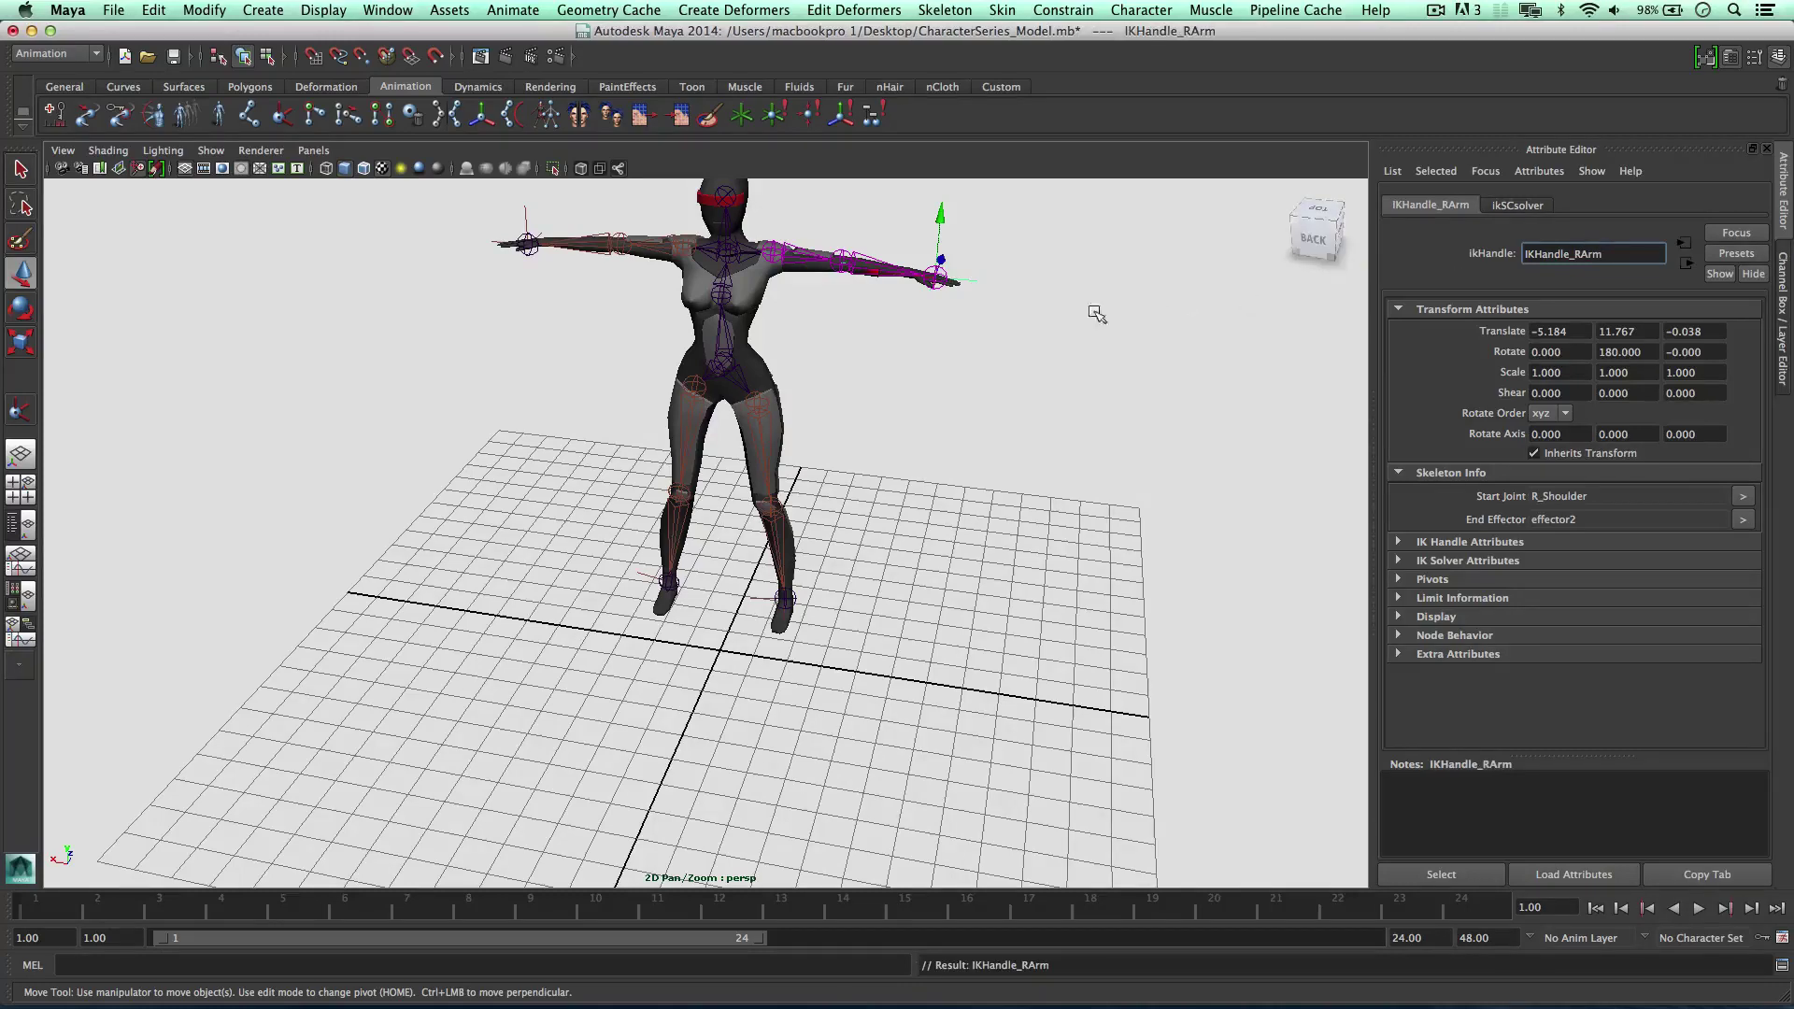
Select the character's body mesh and rename its shape node to Robot
left_click_drag(1060, 320, 895, 326, "alt")
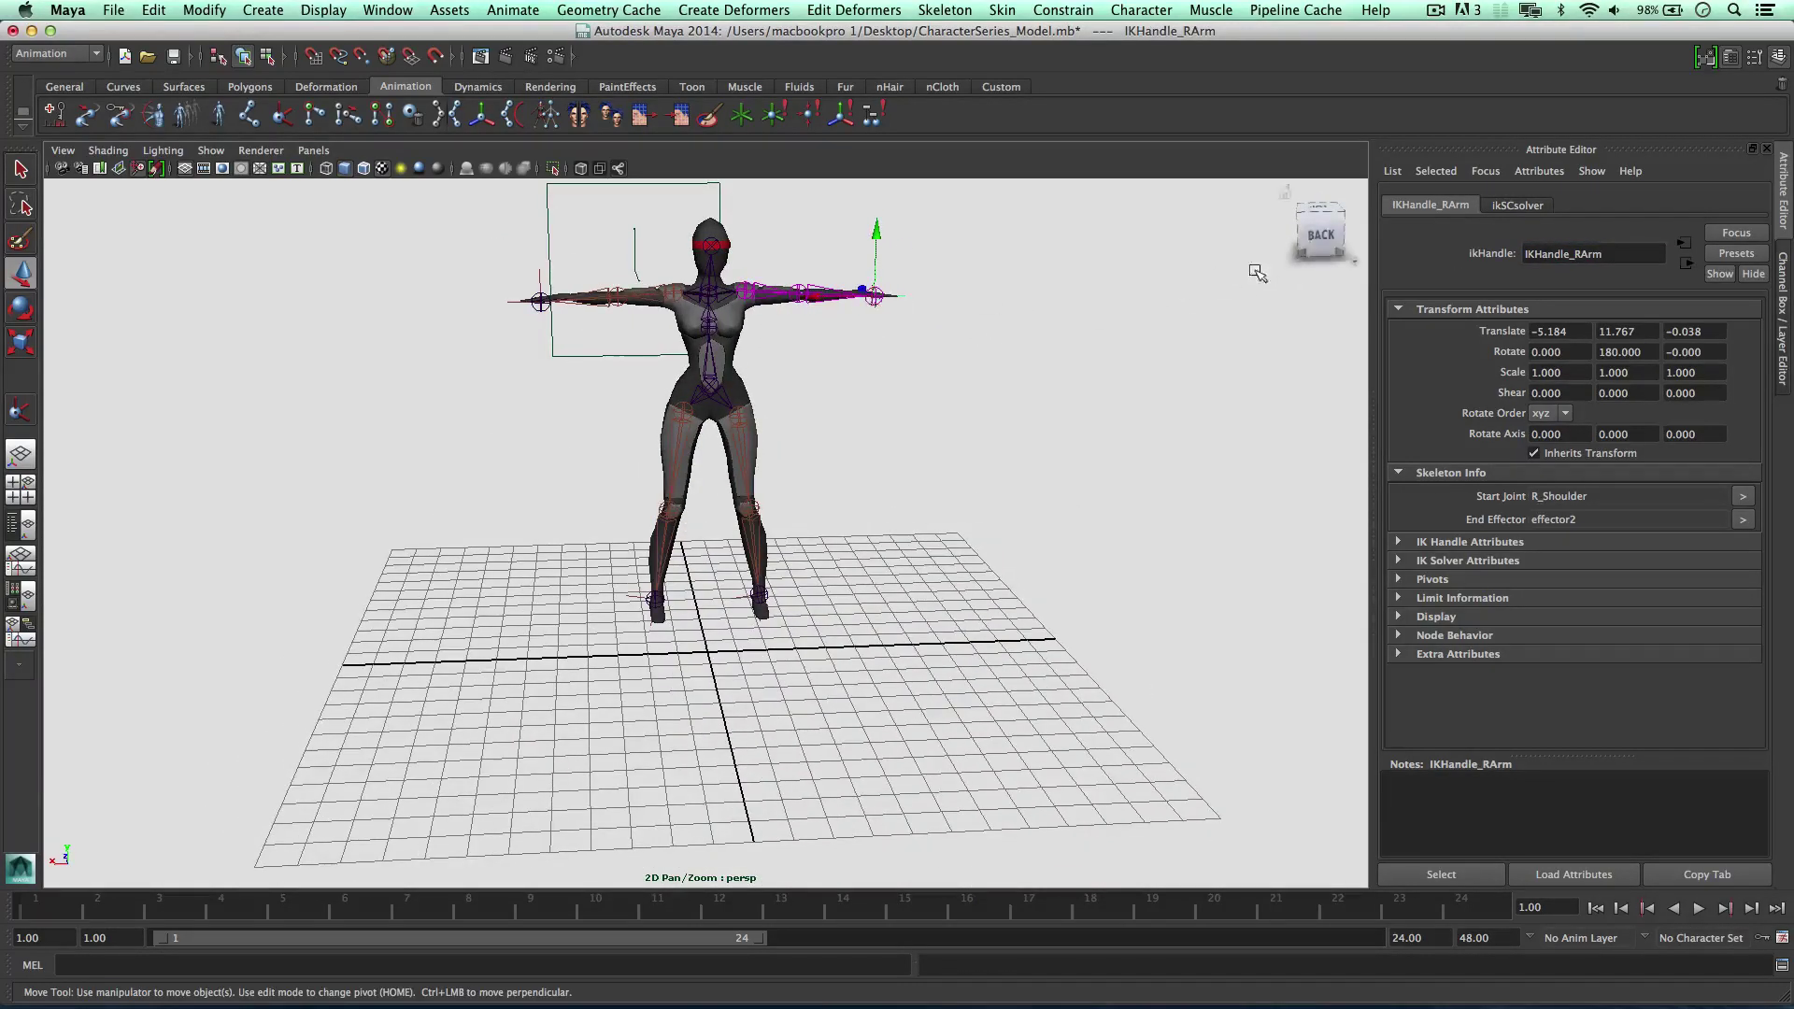
middle_click_drag(825, 390, 839, 429, "alt")
left_click(735, 265)
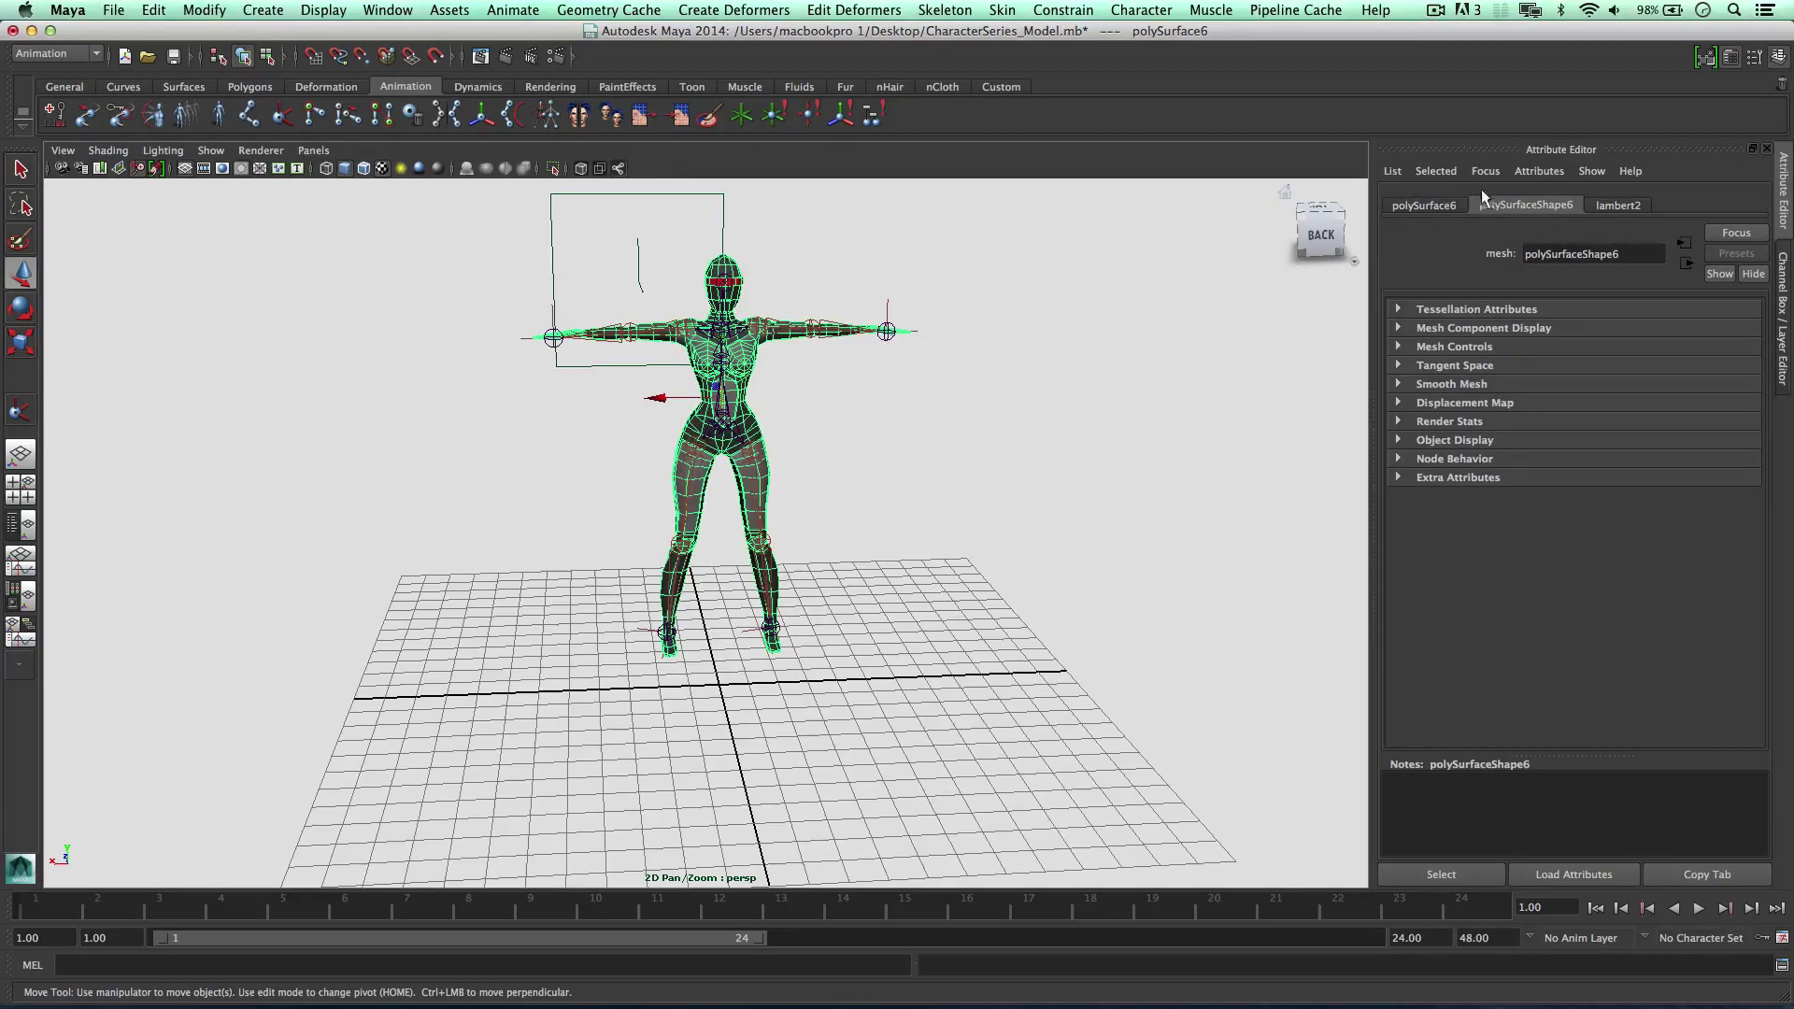
double_click(1573, 248)
type("Robot")
key("Return")
Clear the selection and show the Channel Box and Layer Editor instead of the Attribute Editor
left_click(1205, 367)
key("ctrl+a")
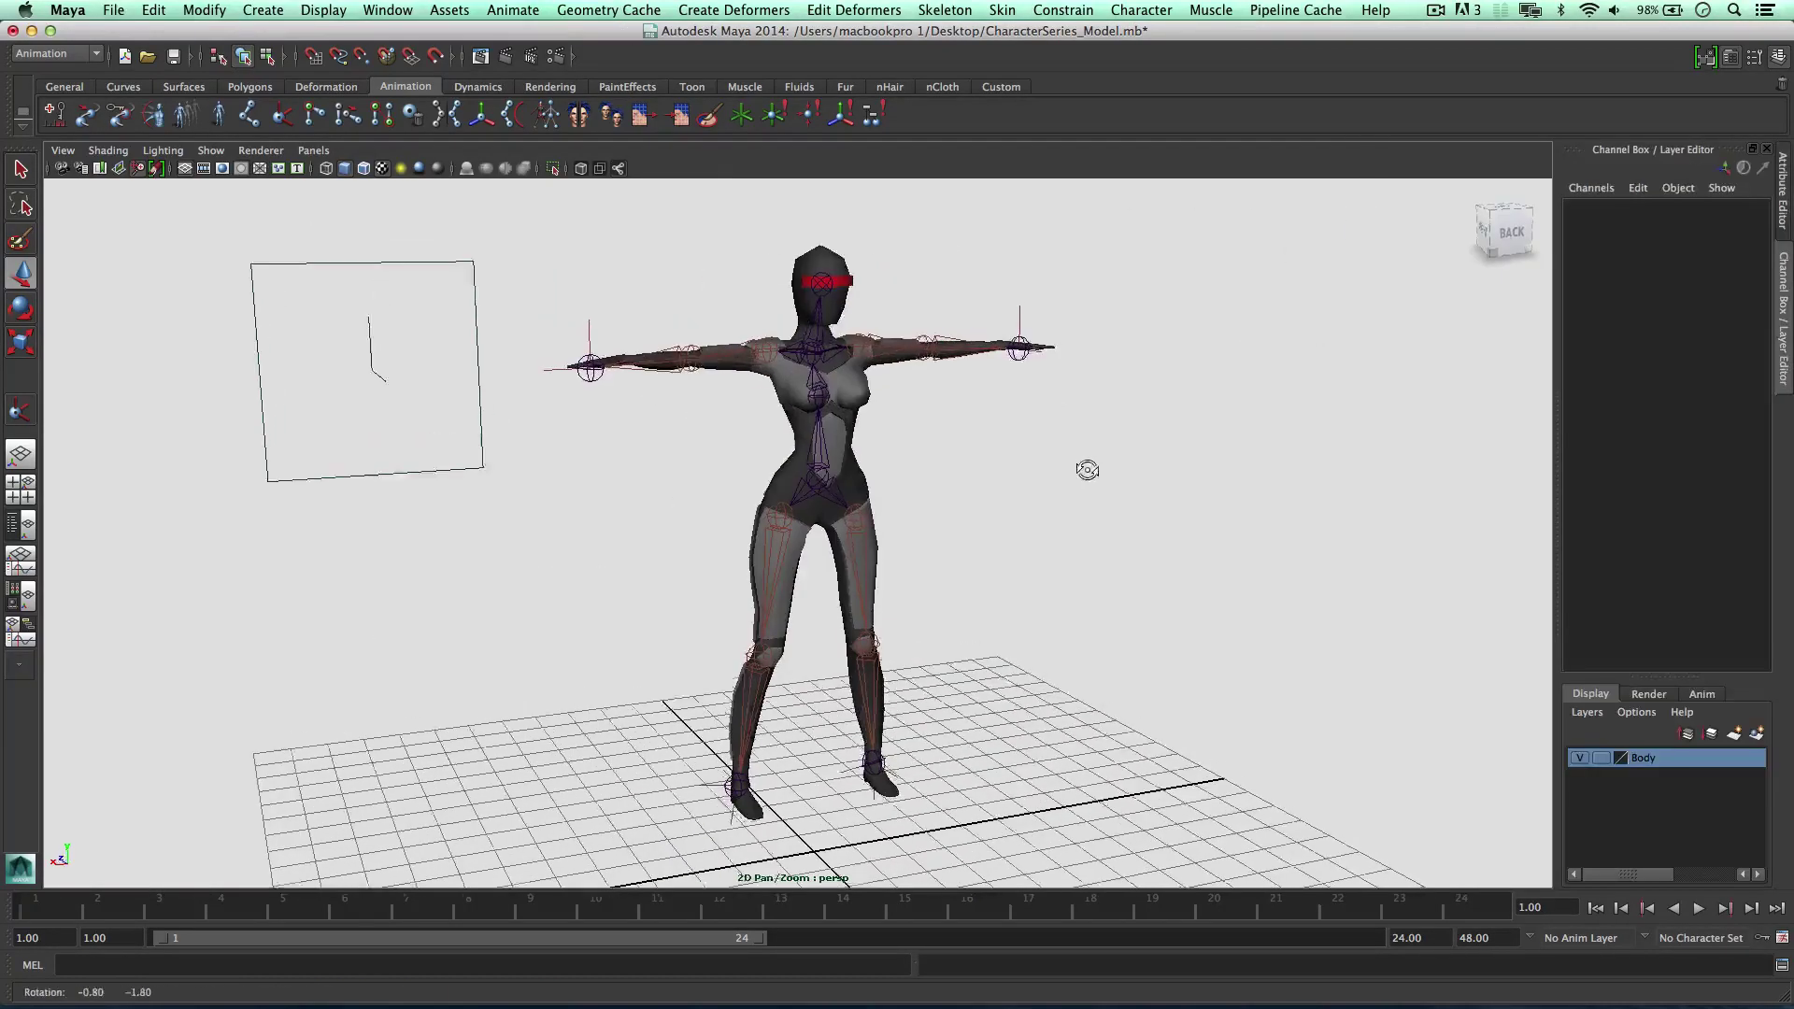
left_click_drag(856, 331, 885, 348, "alt")
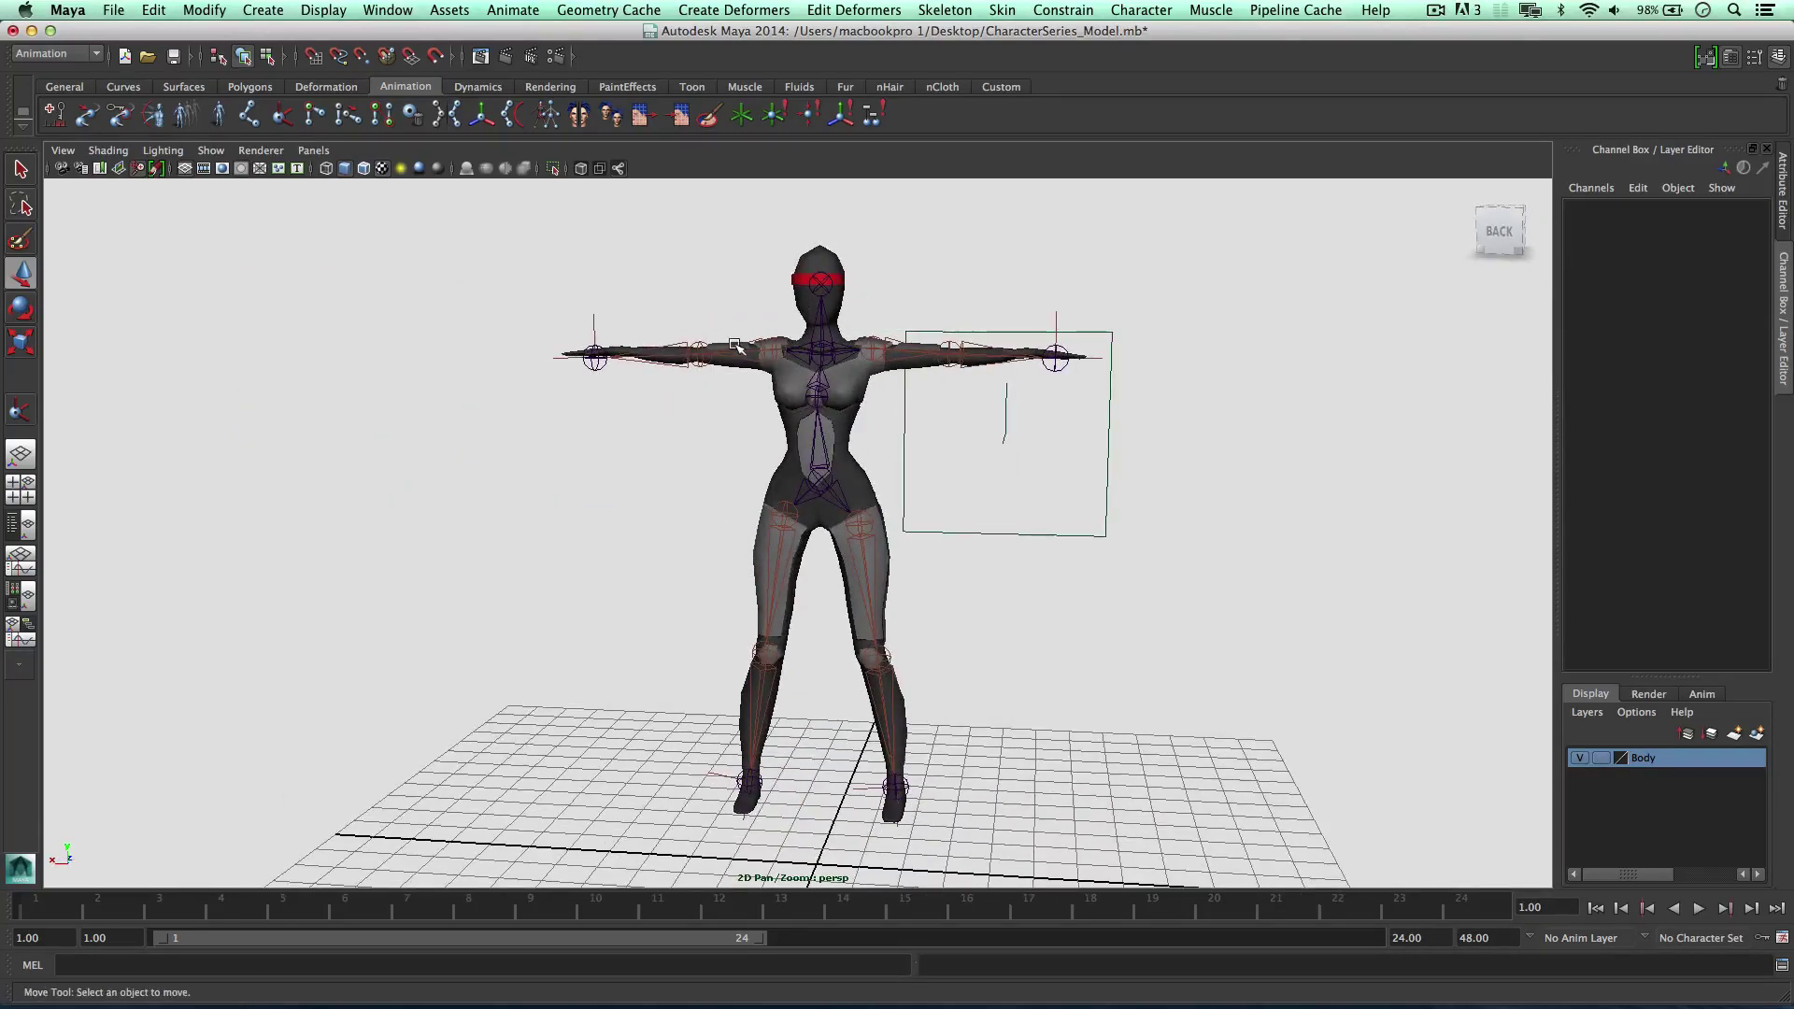
Smooth bind the body mesh to the joint hierarchy with Closest distance, Classic Linear skinning, max influences 5 and dropoff rate 4.0
left_click_drag(720, 365, 836, 397, "alt")
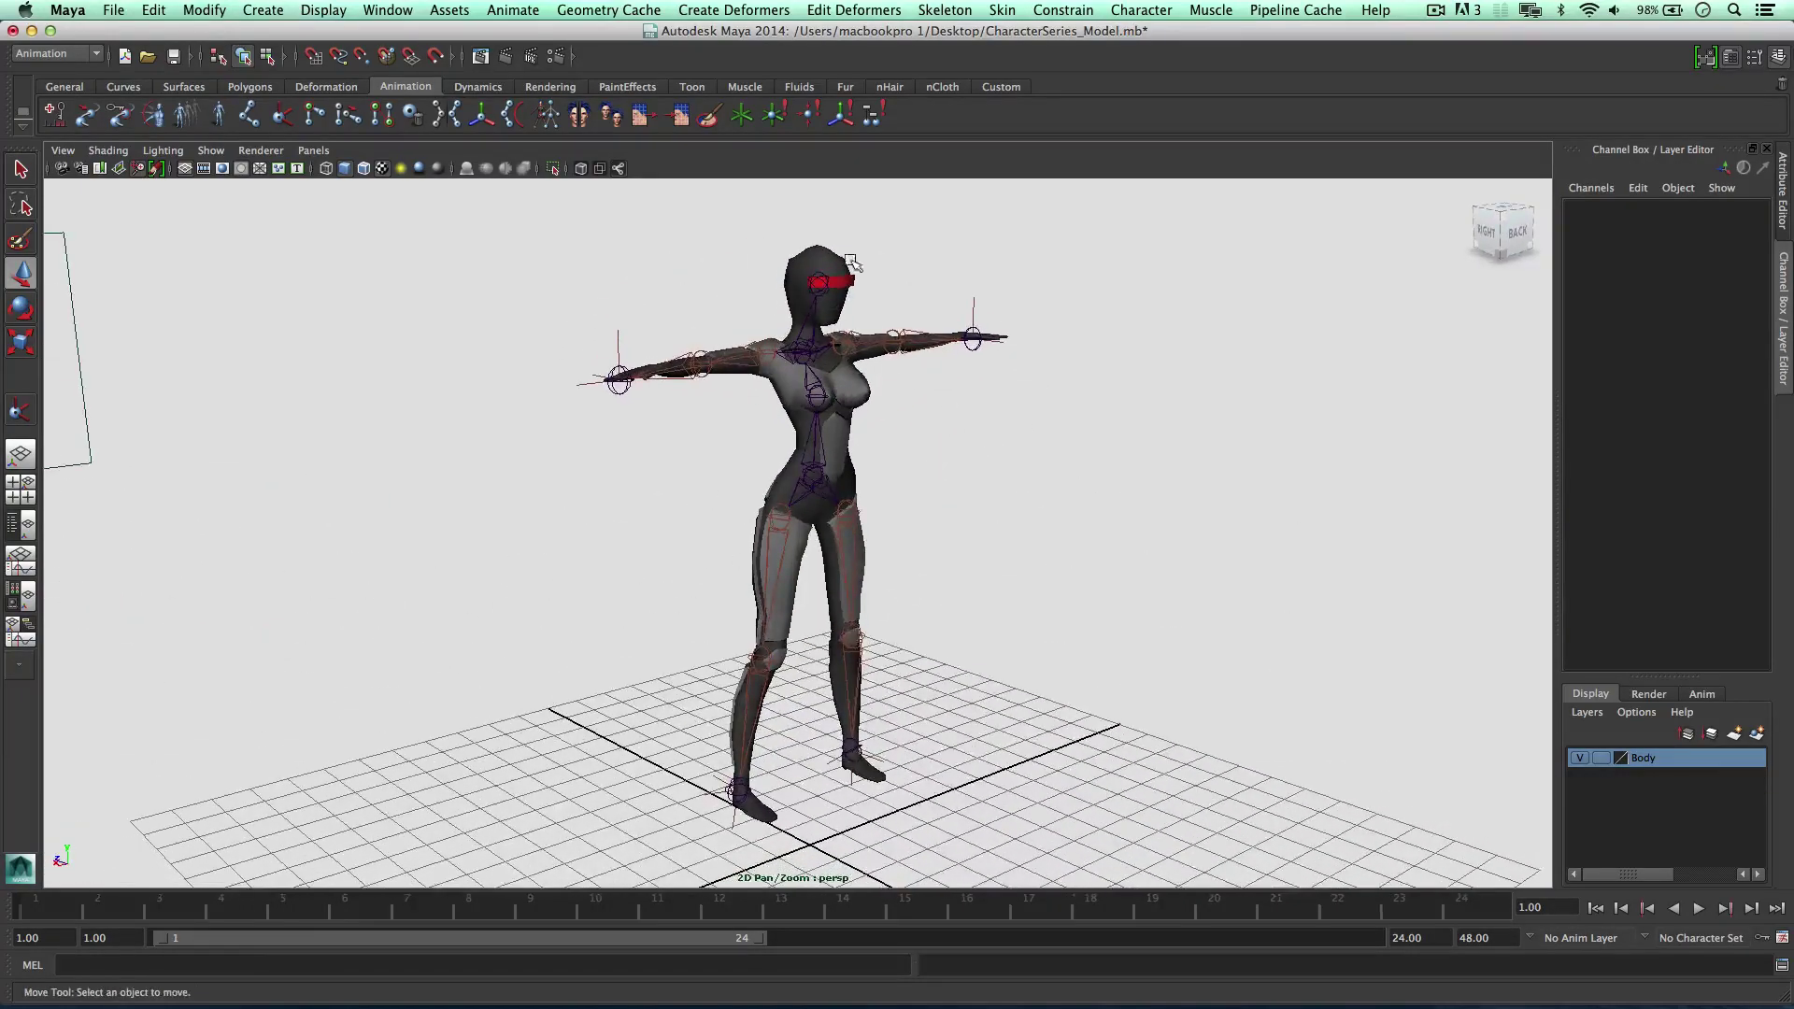
left_click_drag(864, 285, 794, 199, "alt")
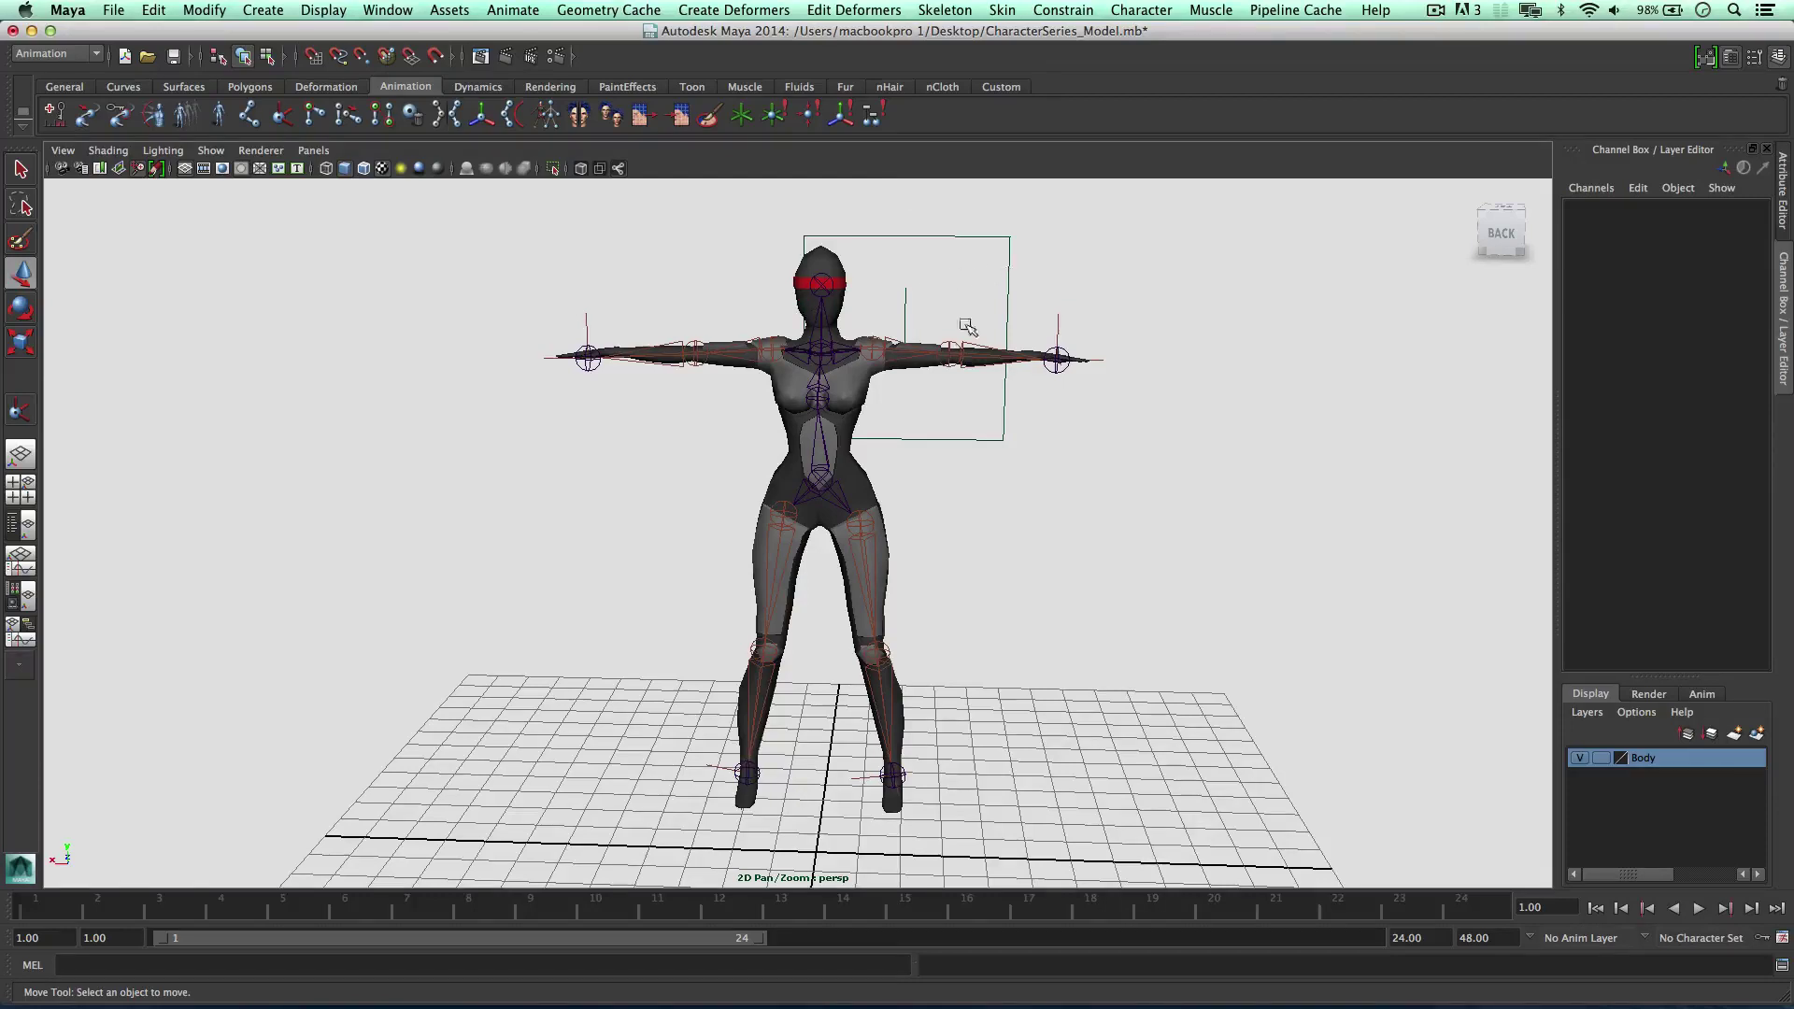
scroll(884, 316, "up", 3)
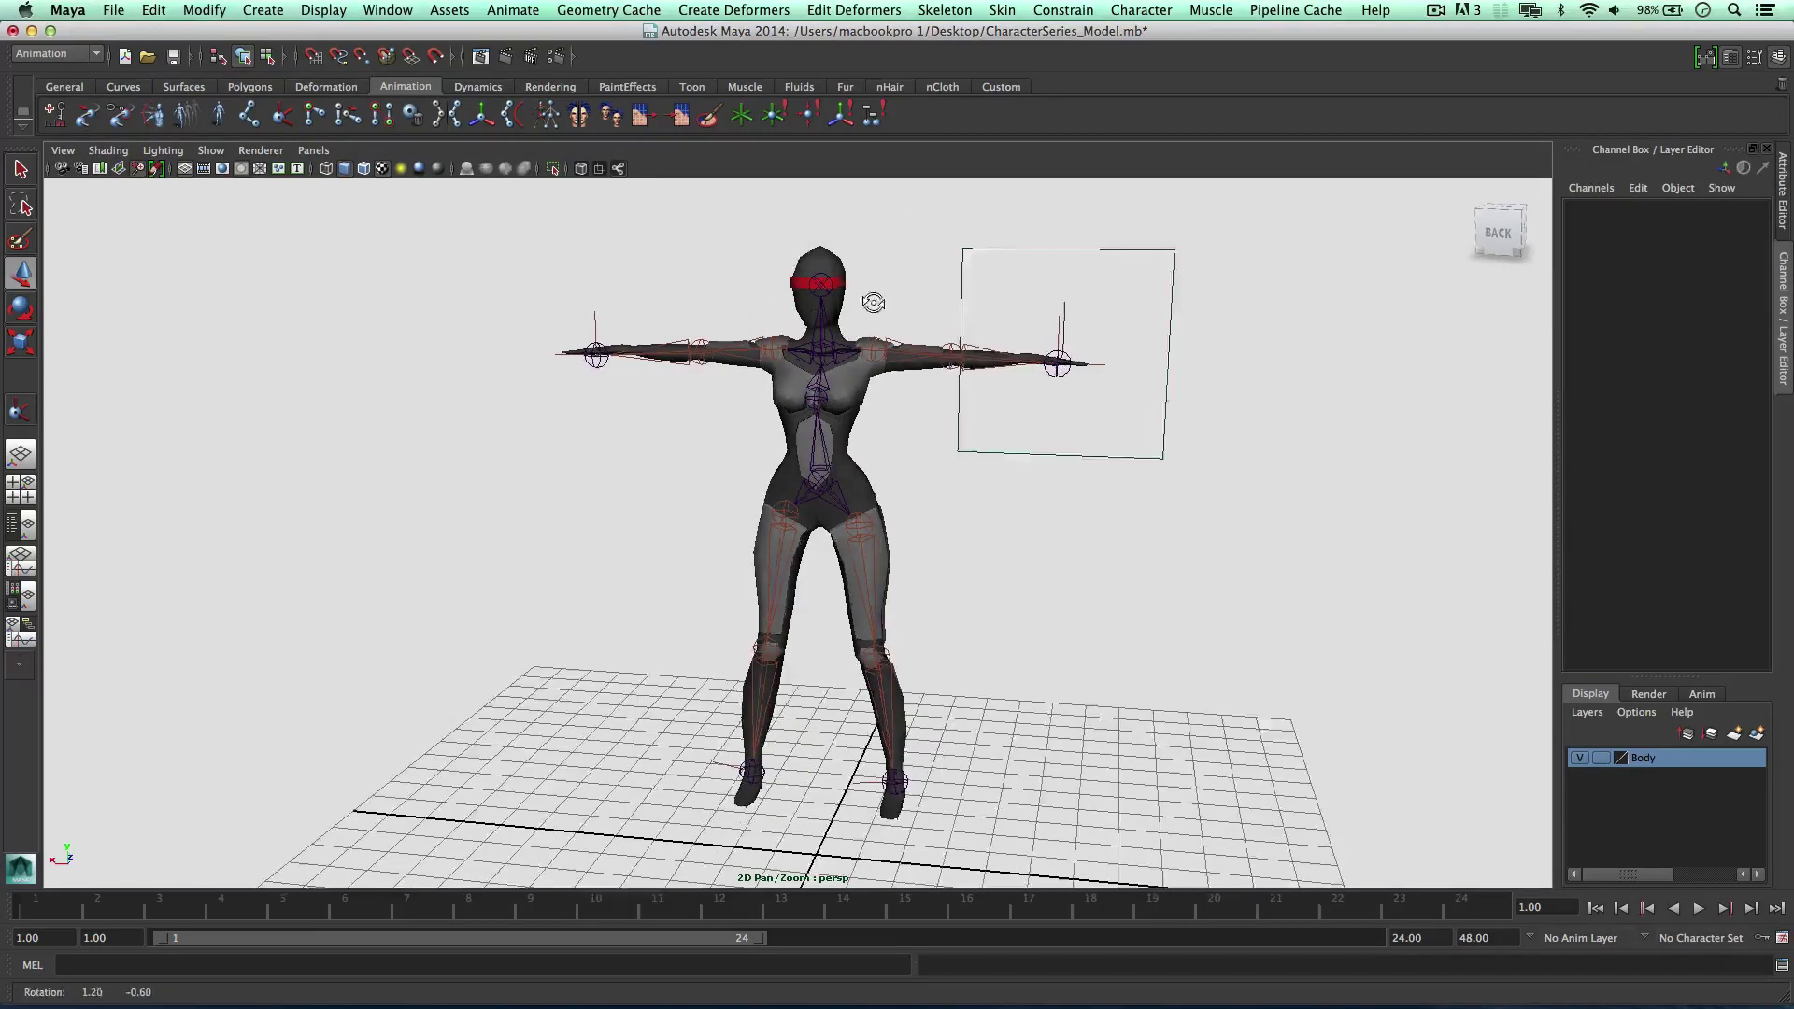
left_click(820, 450)
scroll(913, 405, "down", 3)
left_click(944, 9)
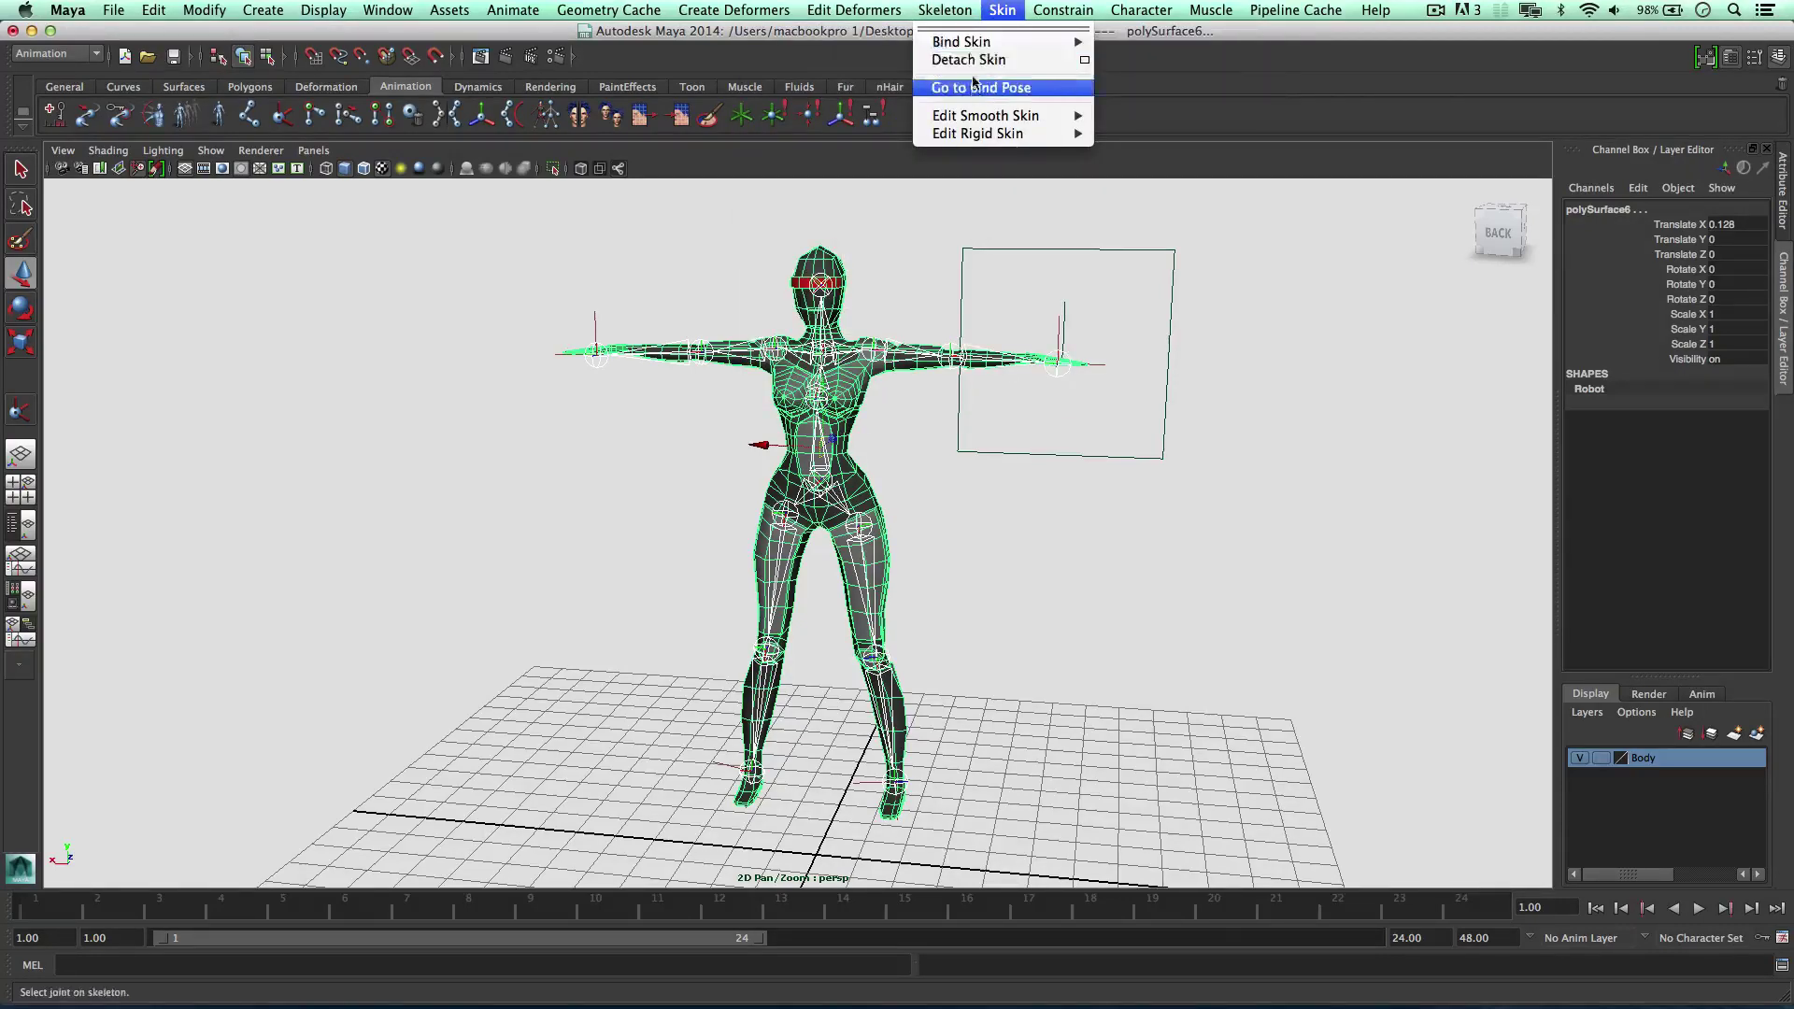
mouse_move(972, 49)
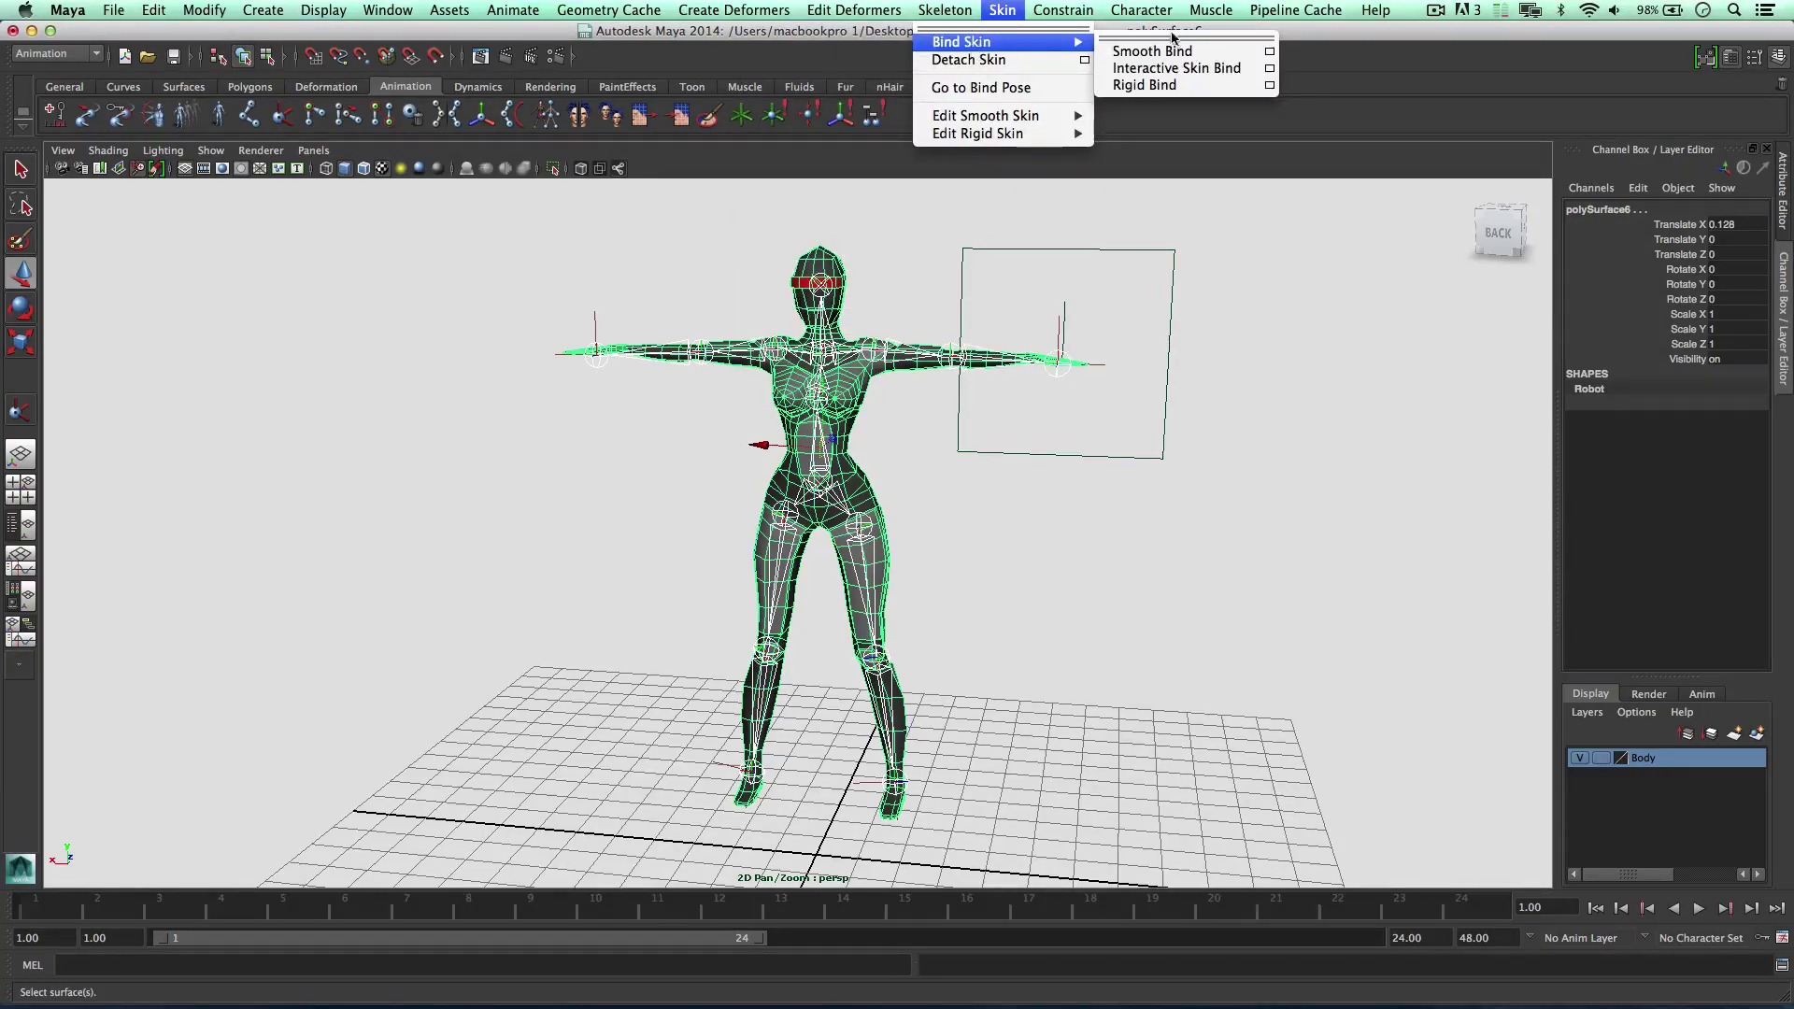
left_click(1269, 51)
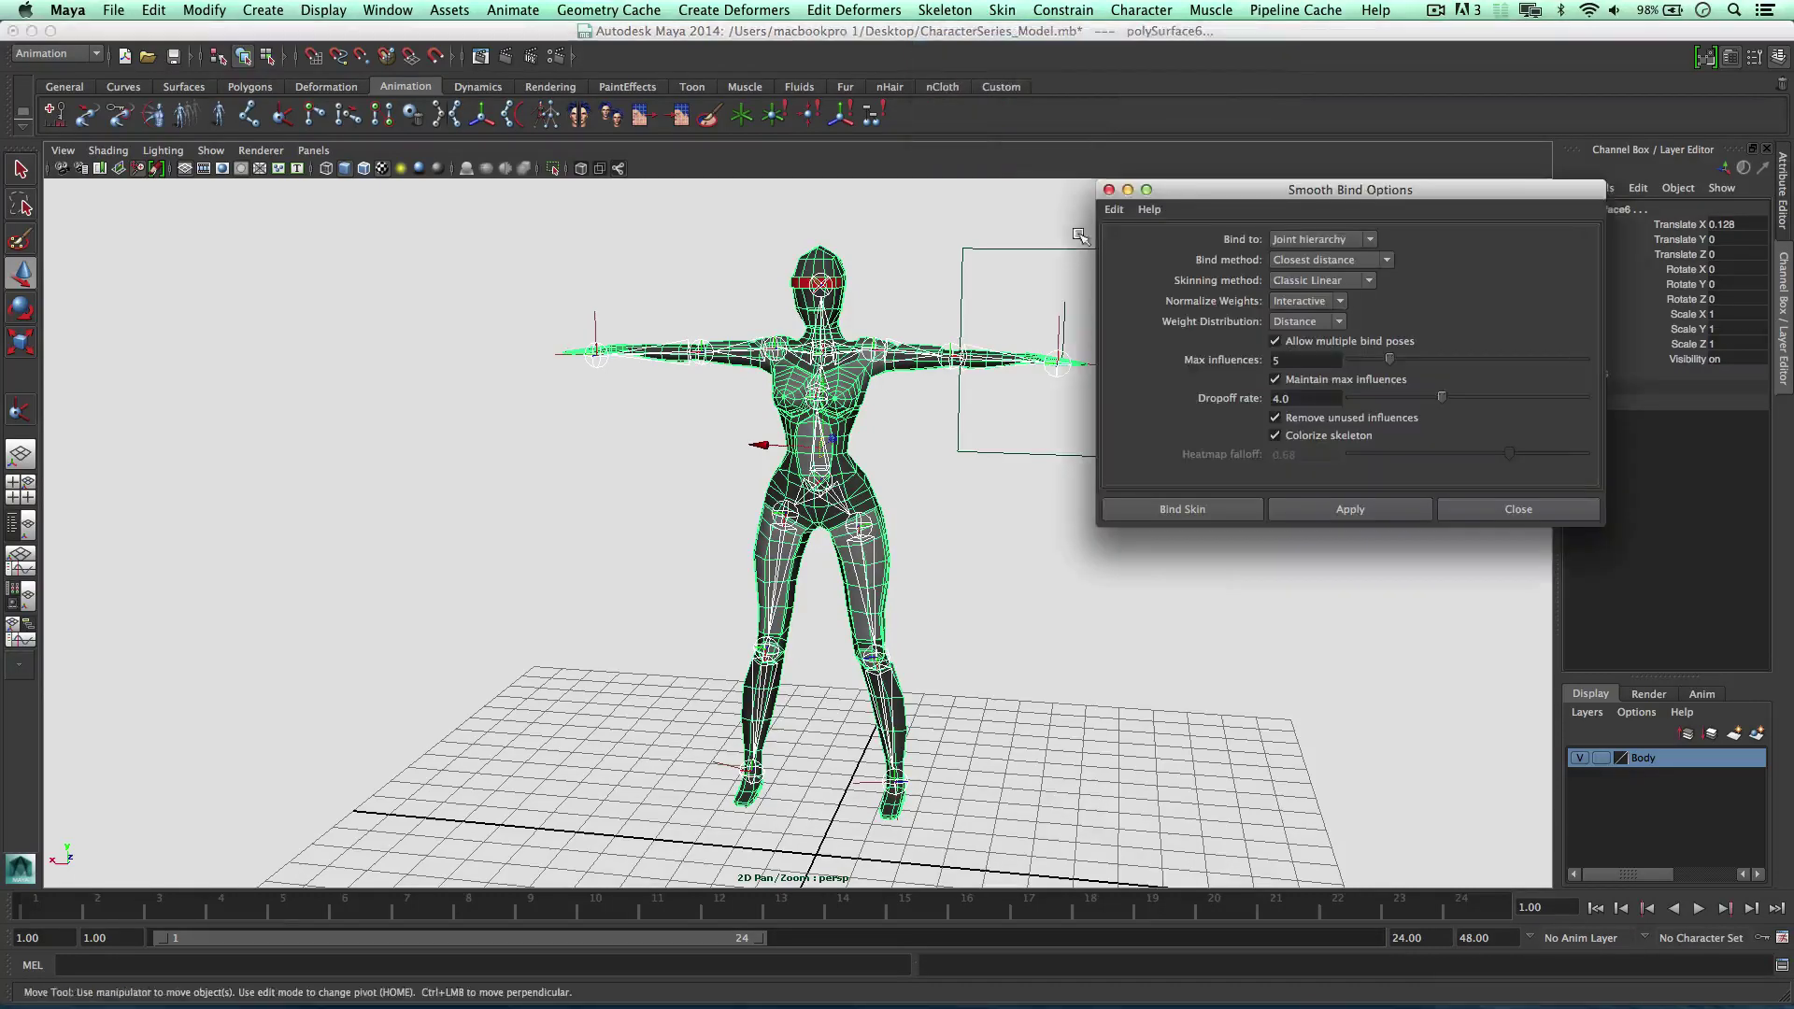
left_click_drag(1176, 192, 1151, 190)
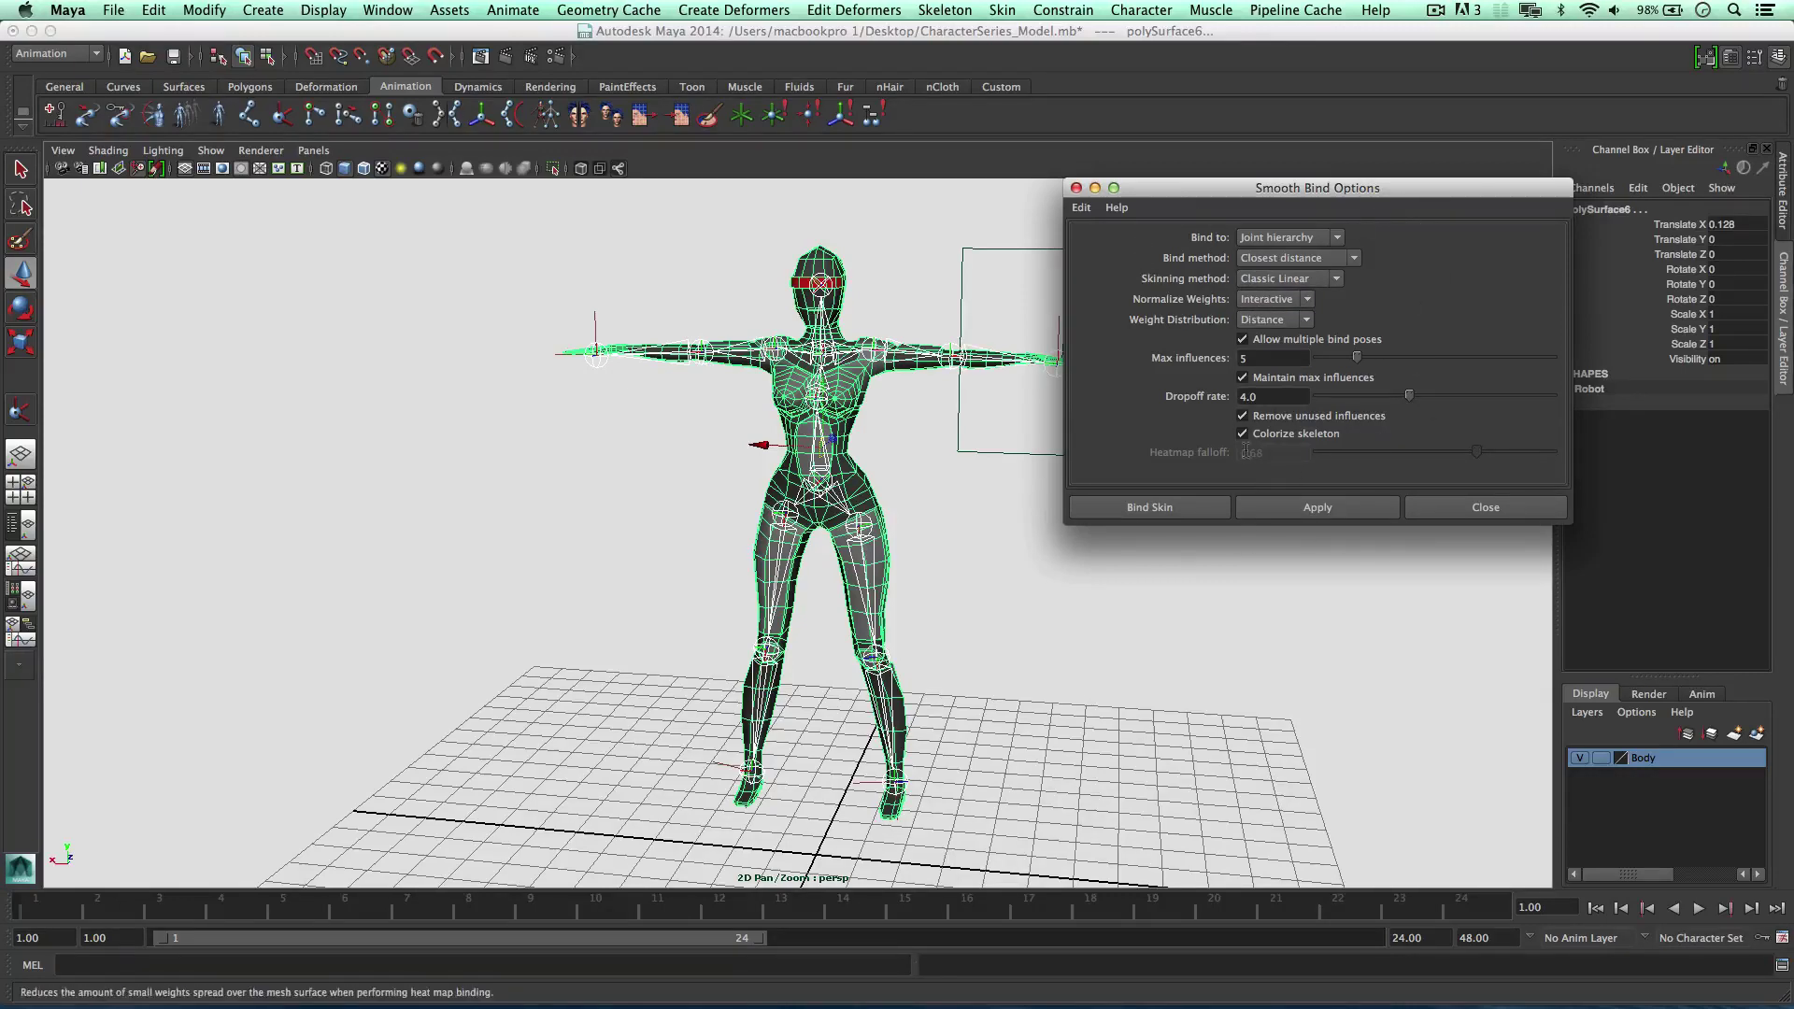
left_click(1194, 507)
Move the IK handle IKhandle_LArm at the positive-X wrist to test how the bound arm deforms
left_click_drag(726, 452, 619, 408, "alt")
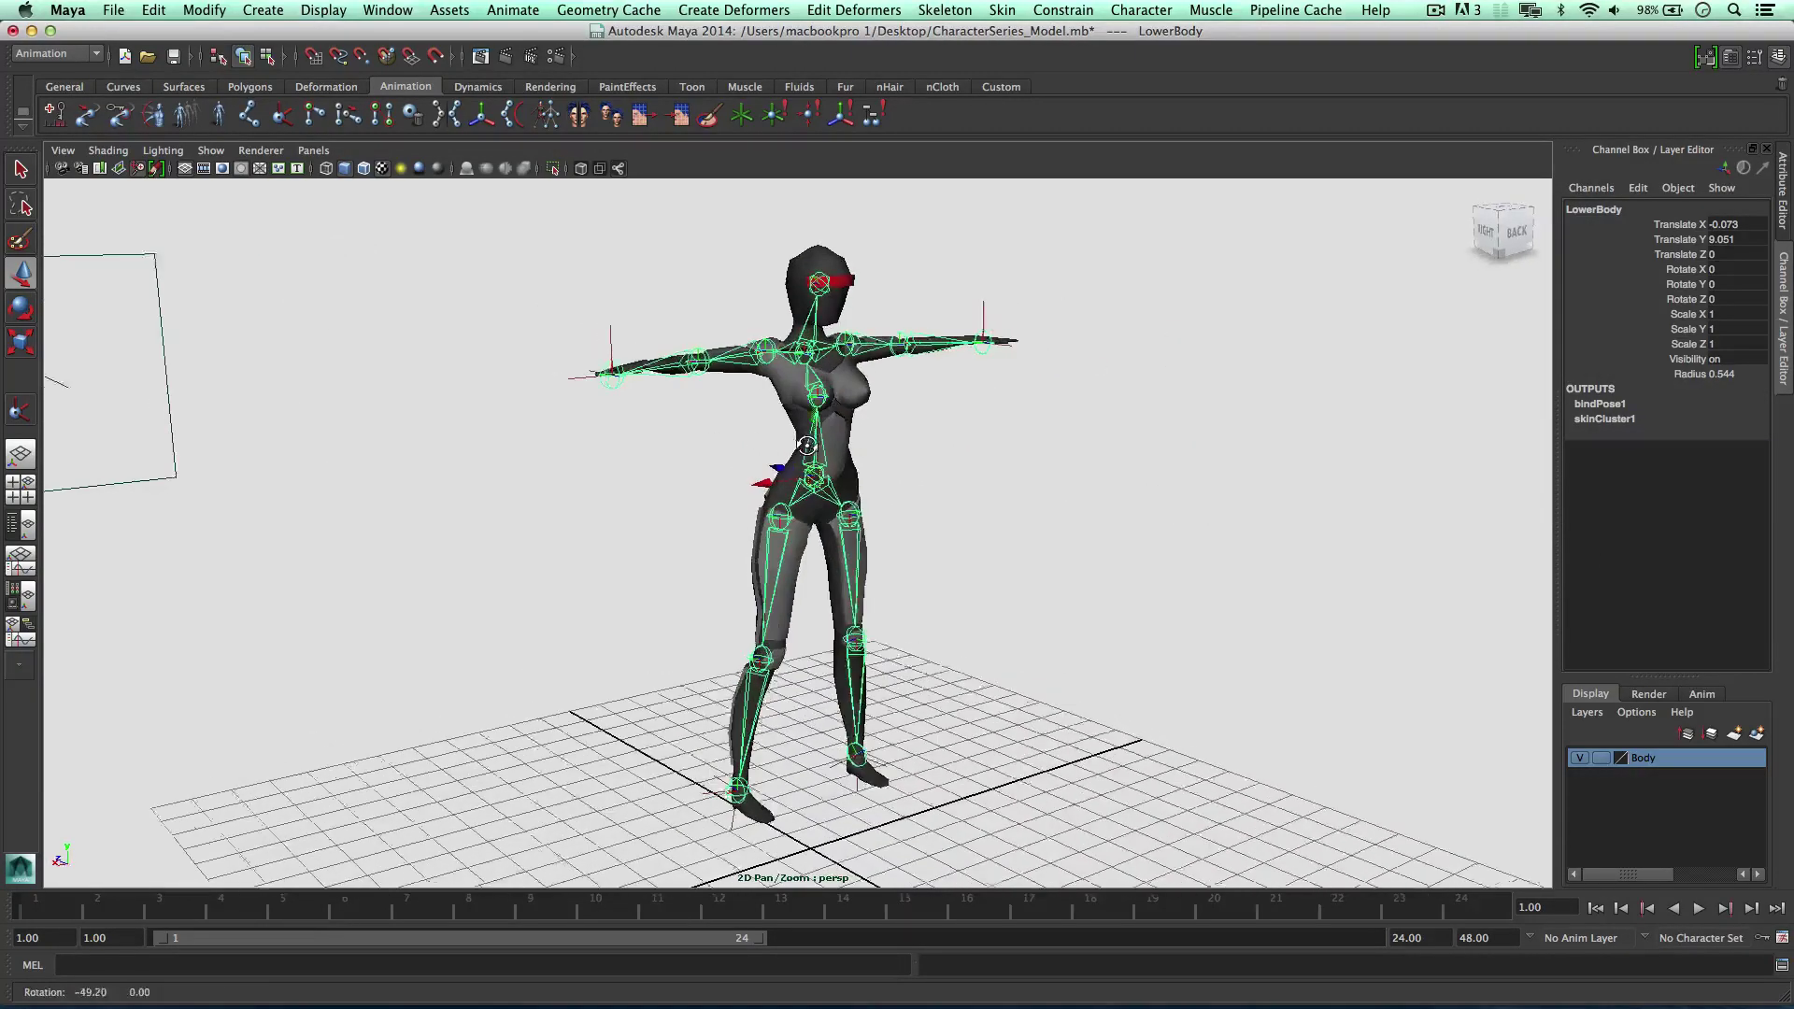
left_click(607, 329)
left_click_drag(608, 329, 703, 452, "alt")
left_click(621, 386)
key("super+z")
scroll(660, 408, "up", 5)
left_click_drag(564, 465, 647, 481)
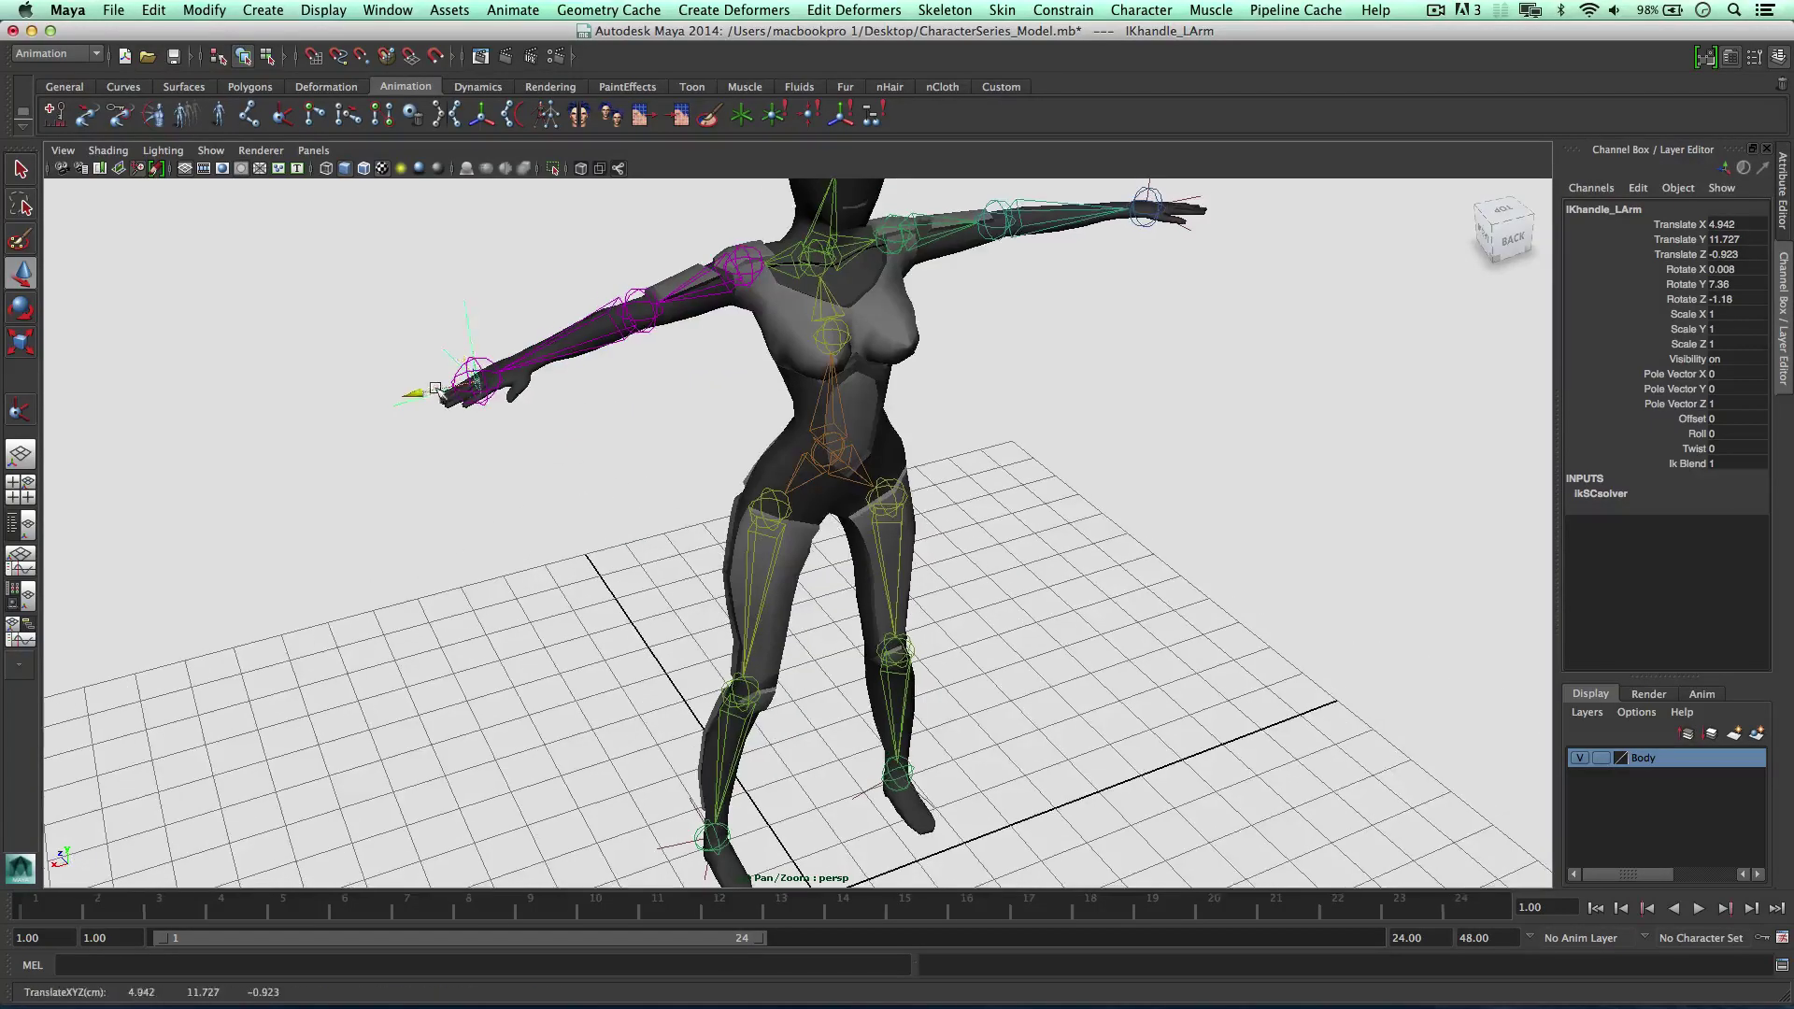
left_click_drag(481, 397, 561, 412)
left_click_drag(688, 381, 771, 476, "alt")
left_click_drag(815, 407, 819, 323, "alt")
Select the body mesh and detach its skin from the skeleton
left_click(818, 447)
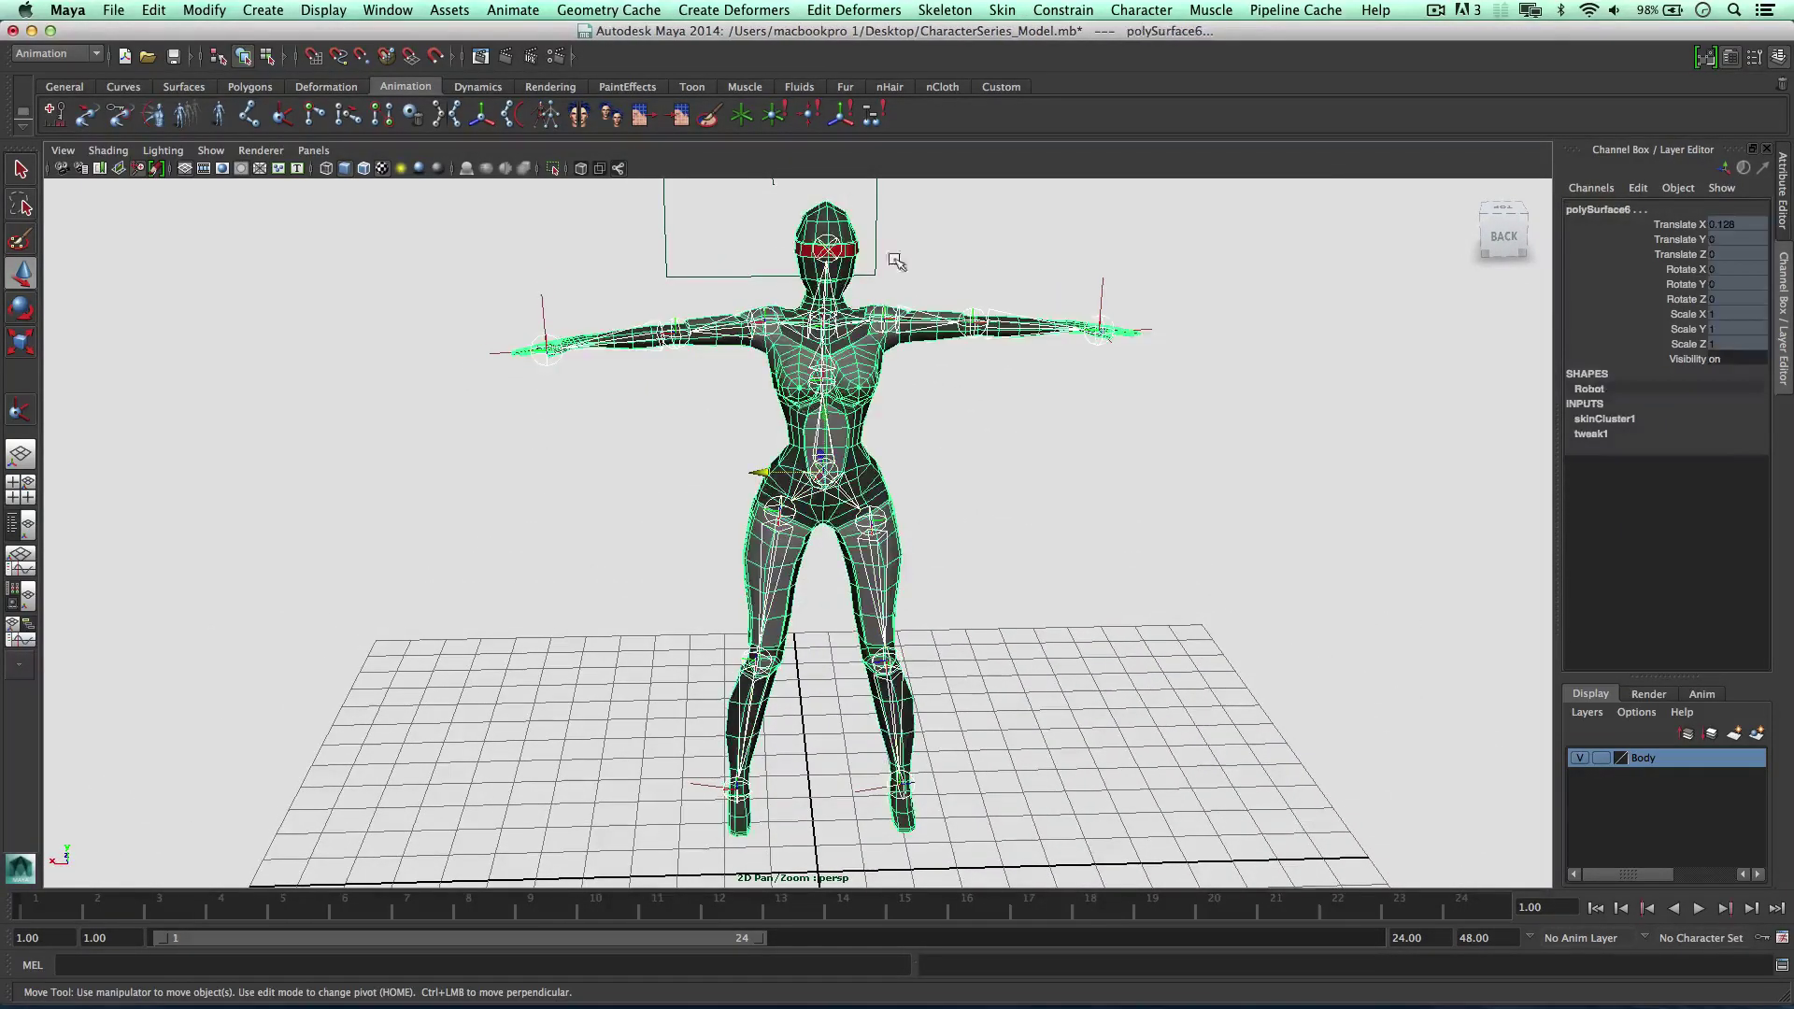
left_click(1001, 10)
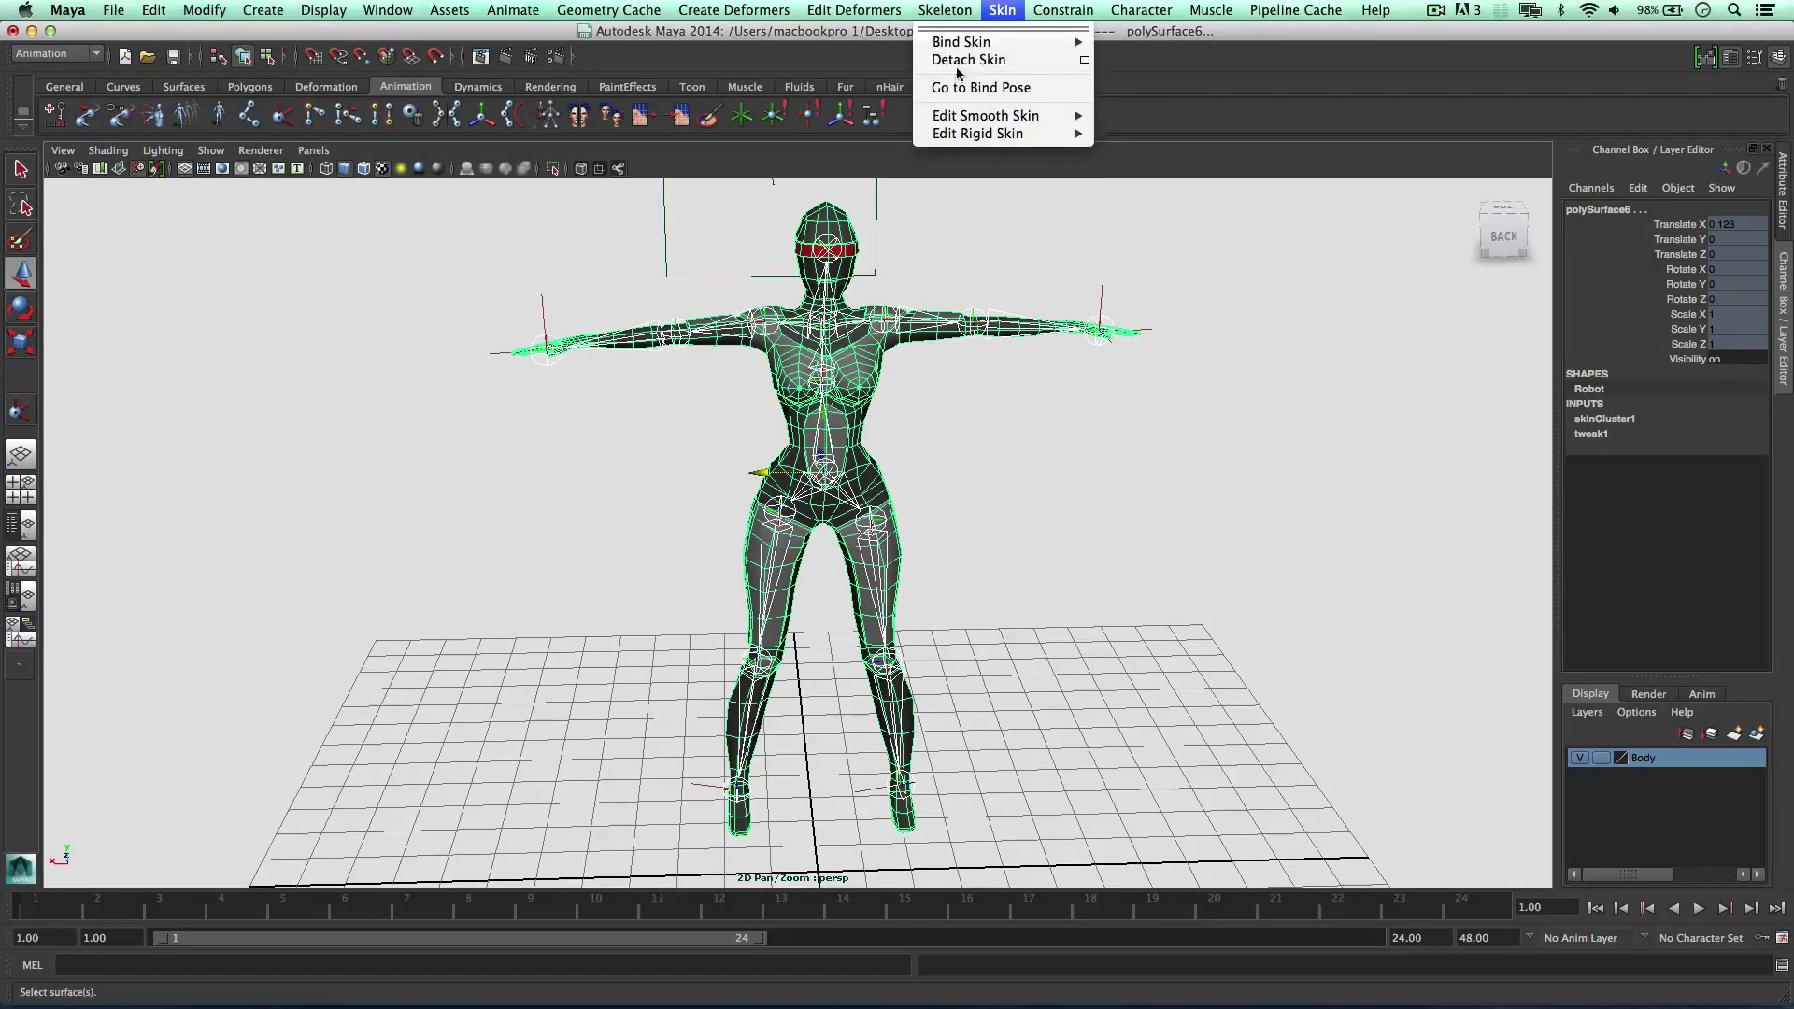
left_click(956, 61)
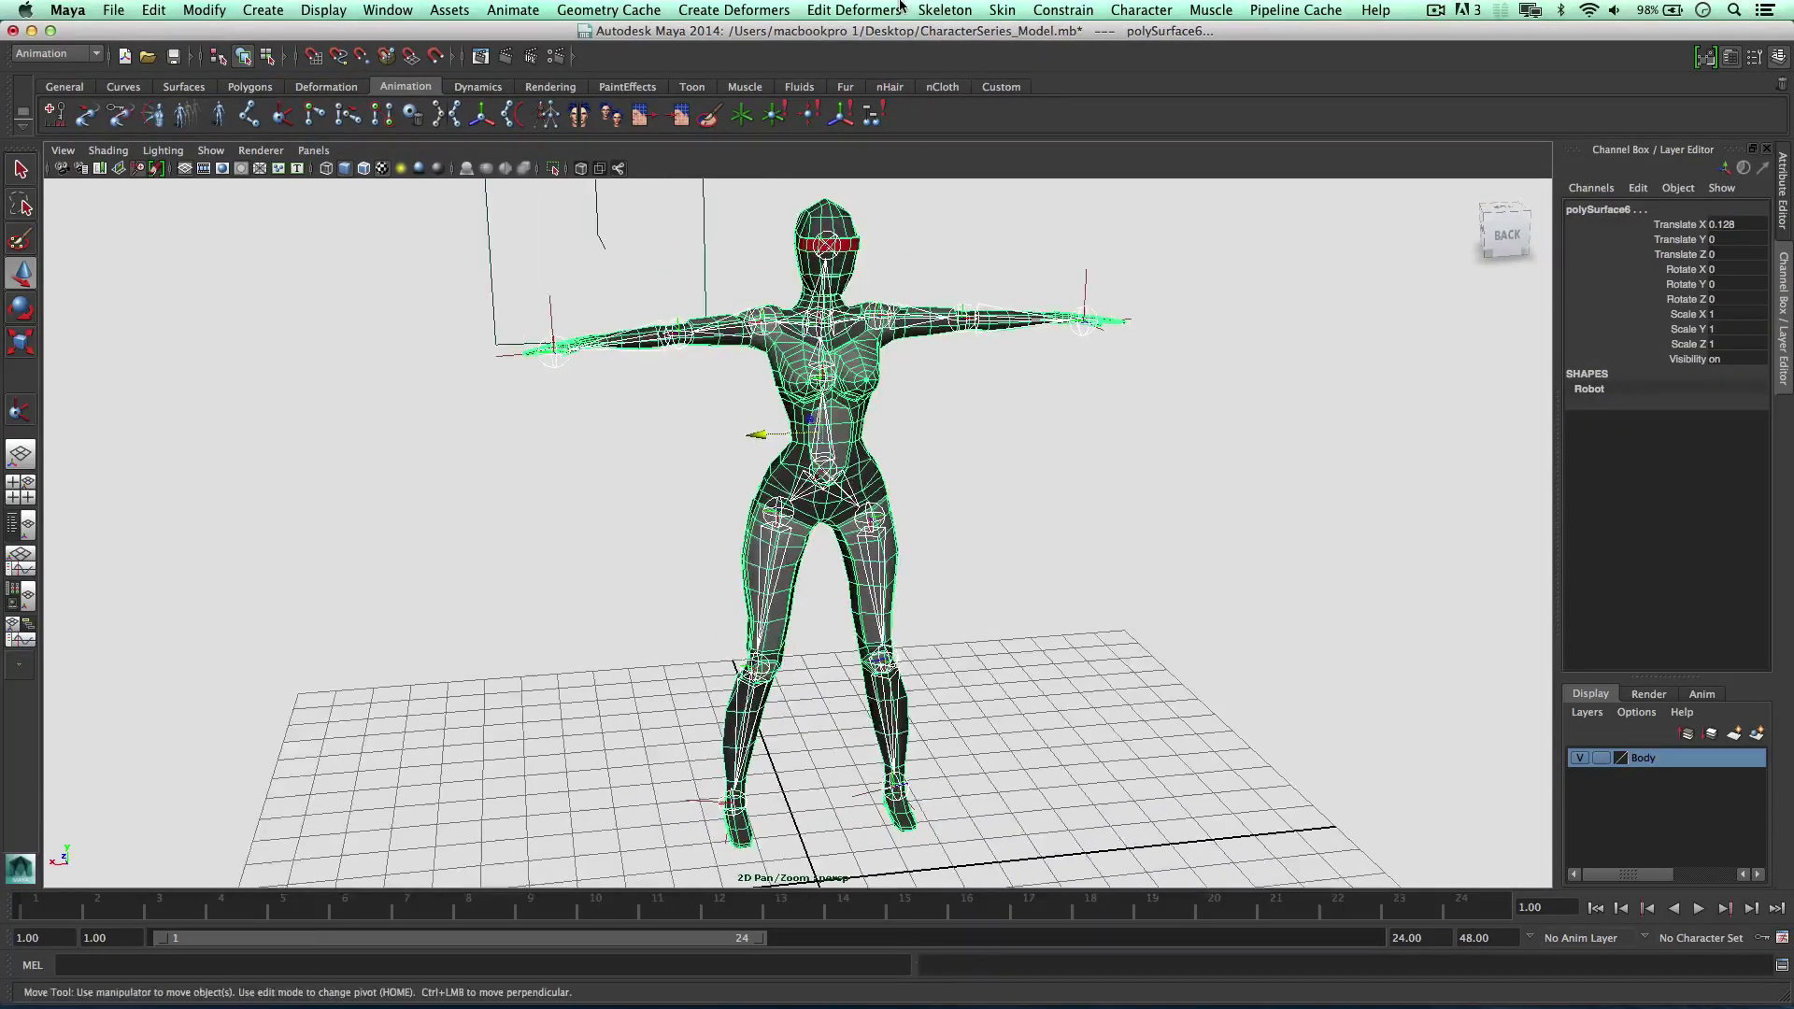
Examine the history choices in the Detach Skin options, close them without detaching and clear the selection
left_click(1063, 9)
mouse_move(1001, 10)
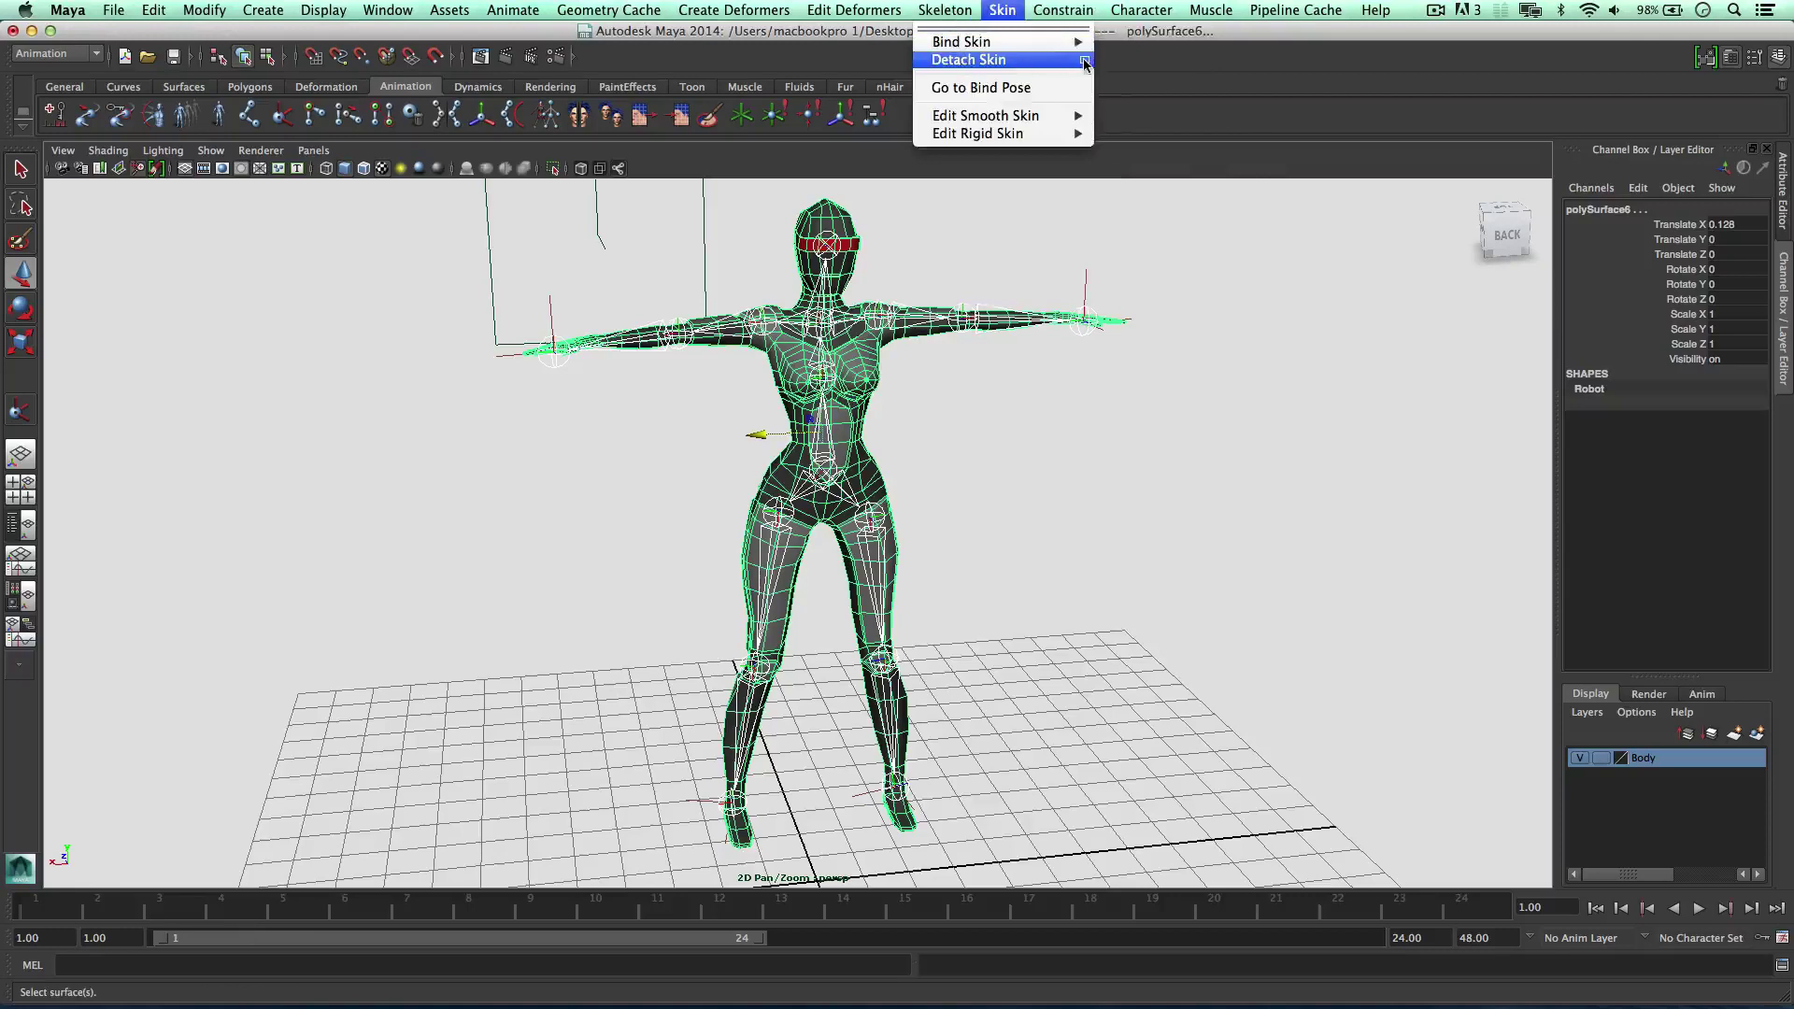
left_click(1070, 62)
left_click(1259, 237)
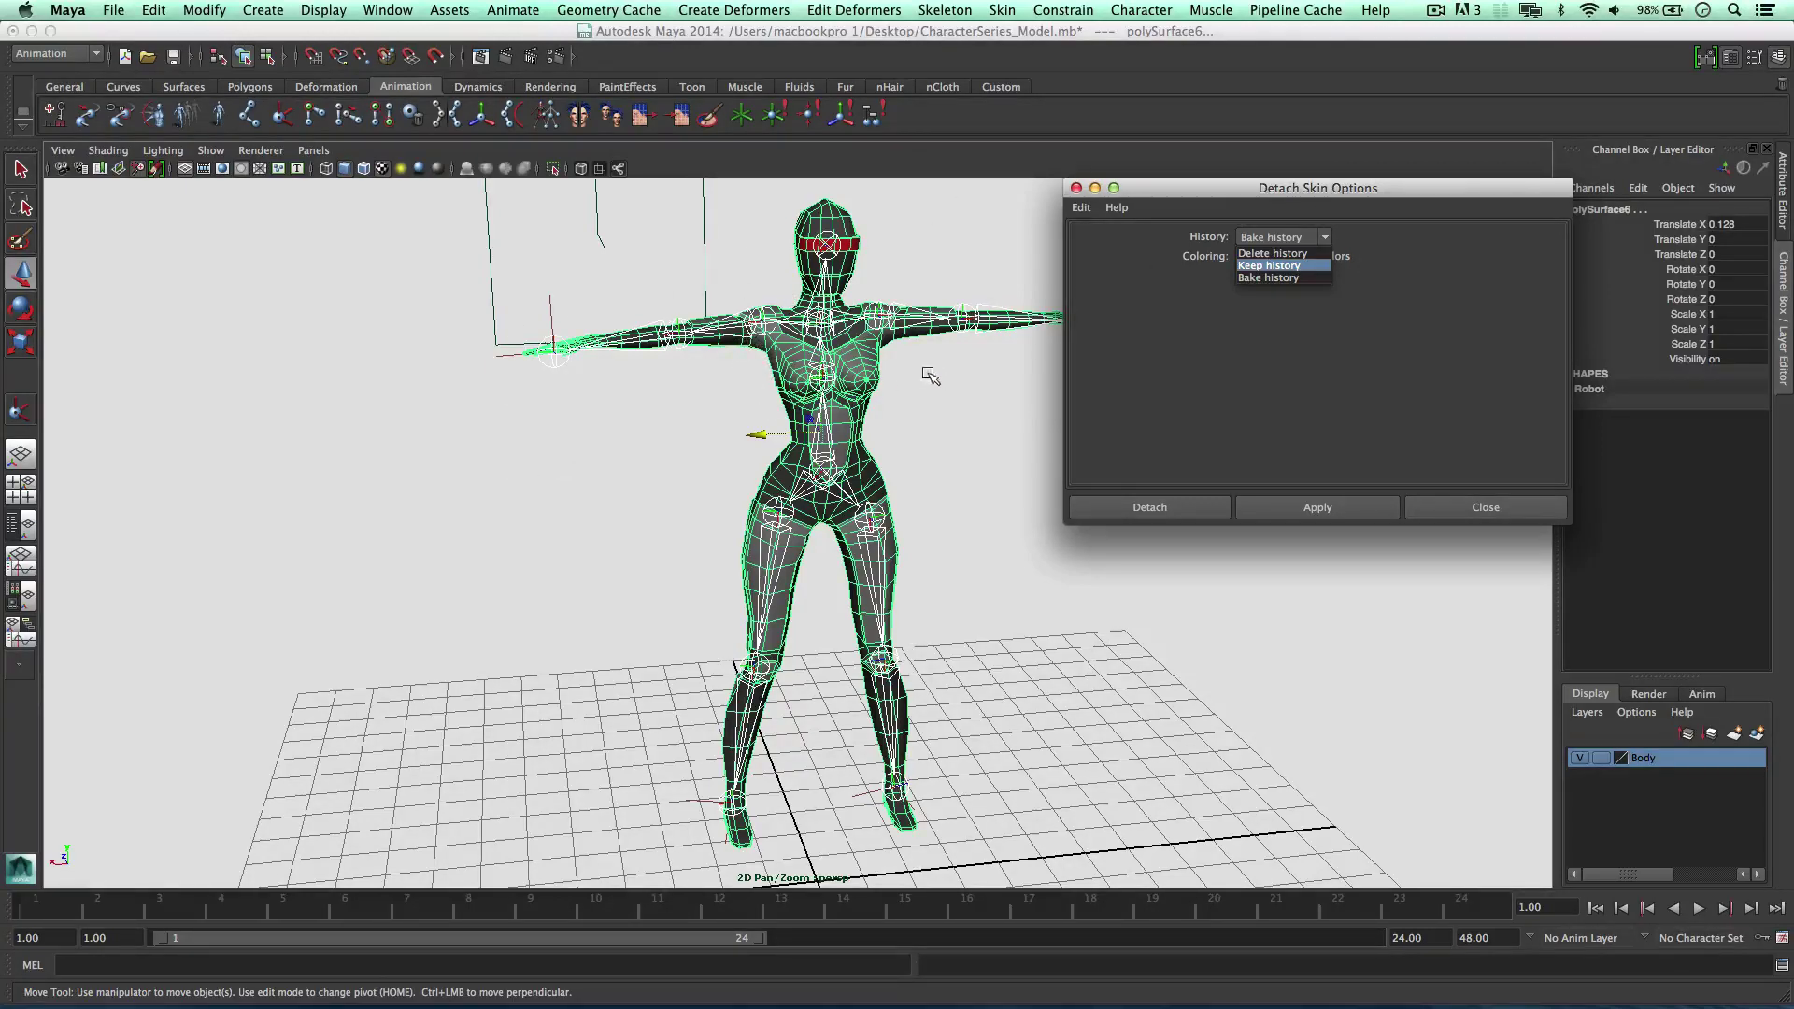
left_click(1245, 310)
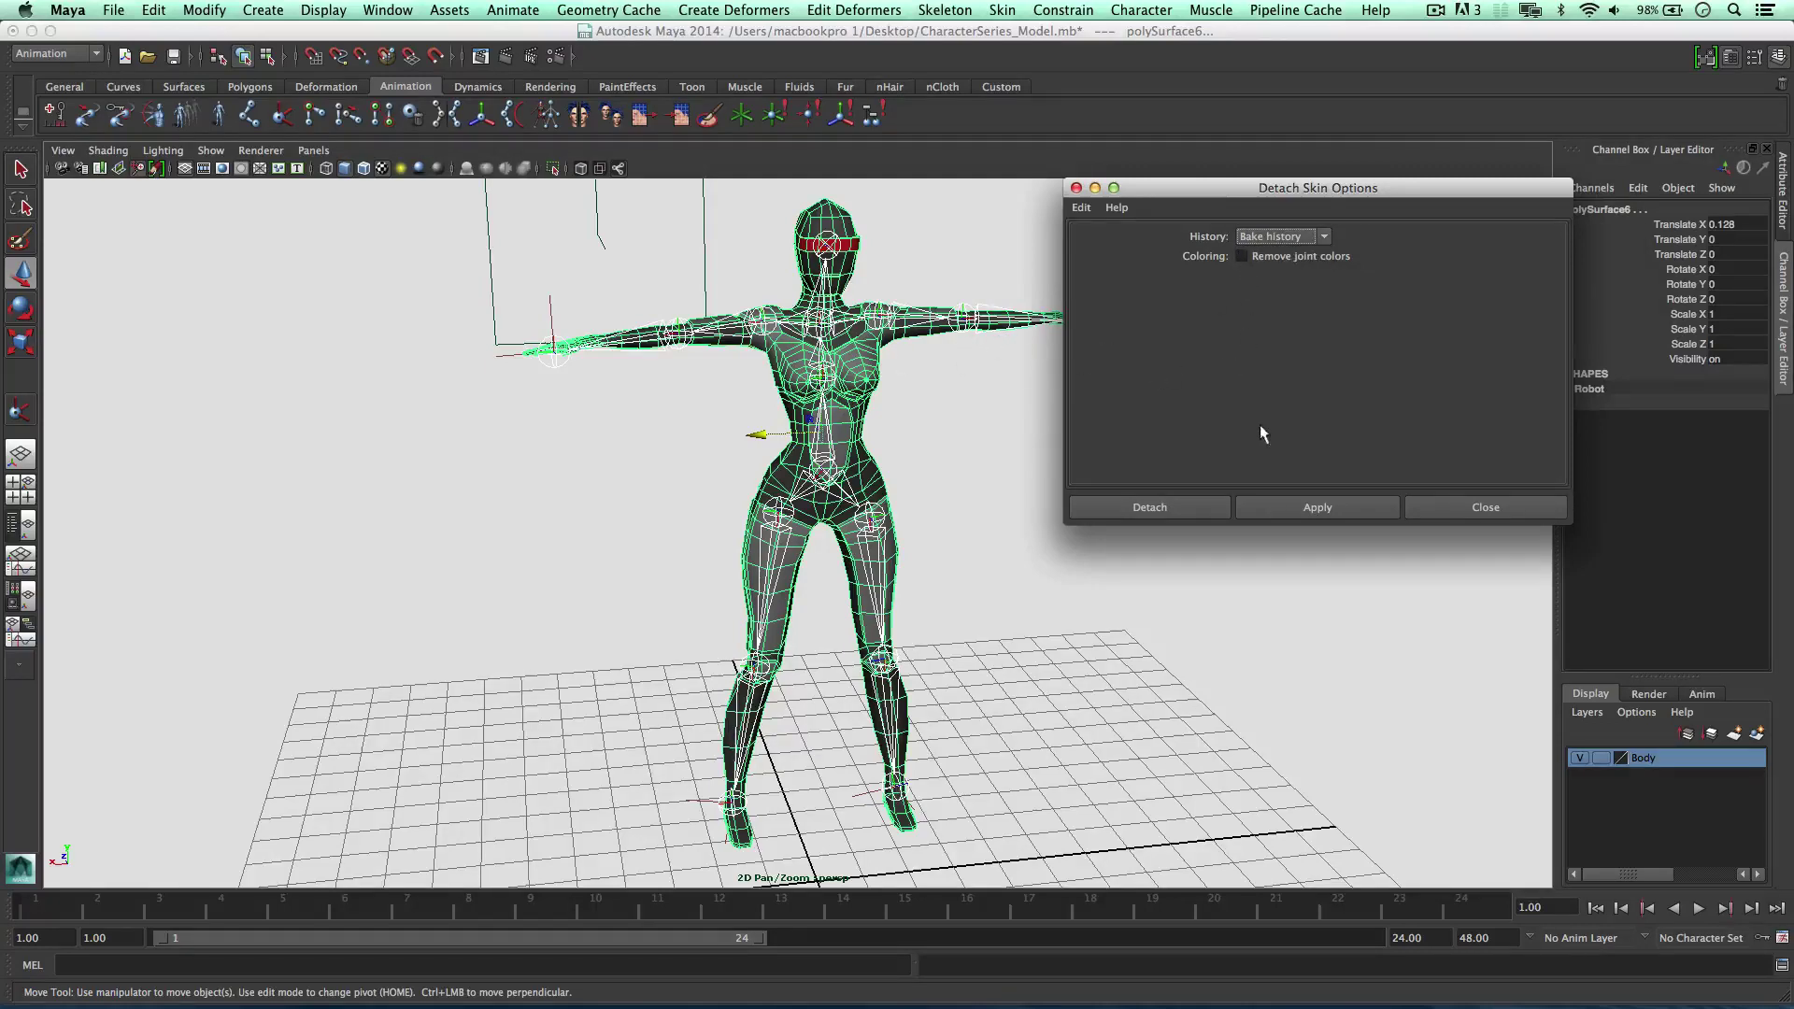
left_click(1455, 507)
left_click(1003, 456)
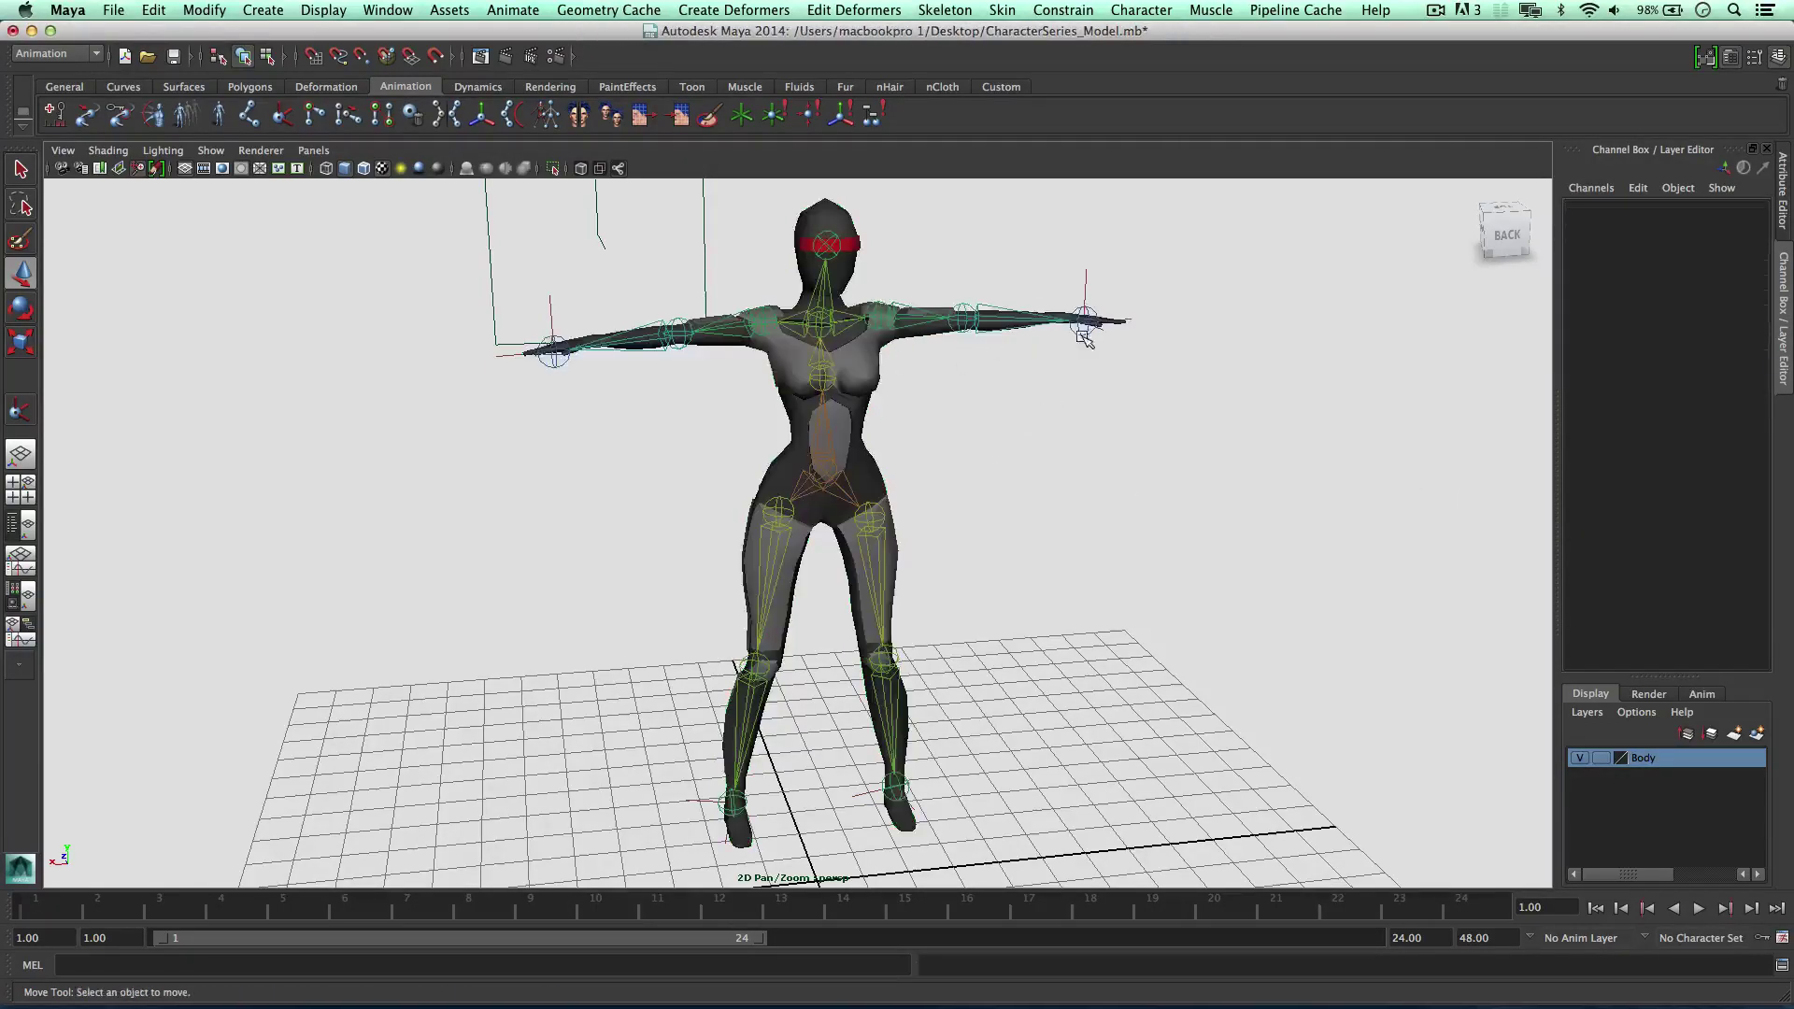
Reselect the body mesh with its skeleton and apply Smooth Bind again with the current settings
left_click(1083, 334)
left_click(555, 355)
left_click_drag(580, 380, 807, 470, "alt")
left_click(807, 470)
left_click_drag(778, 347, 750, 318, "alt")
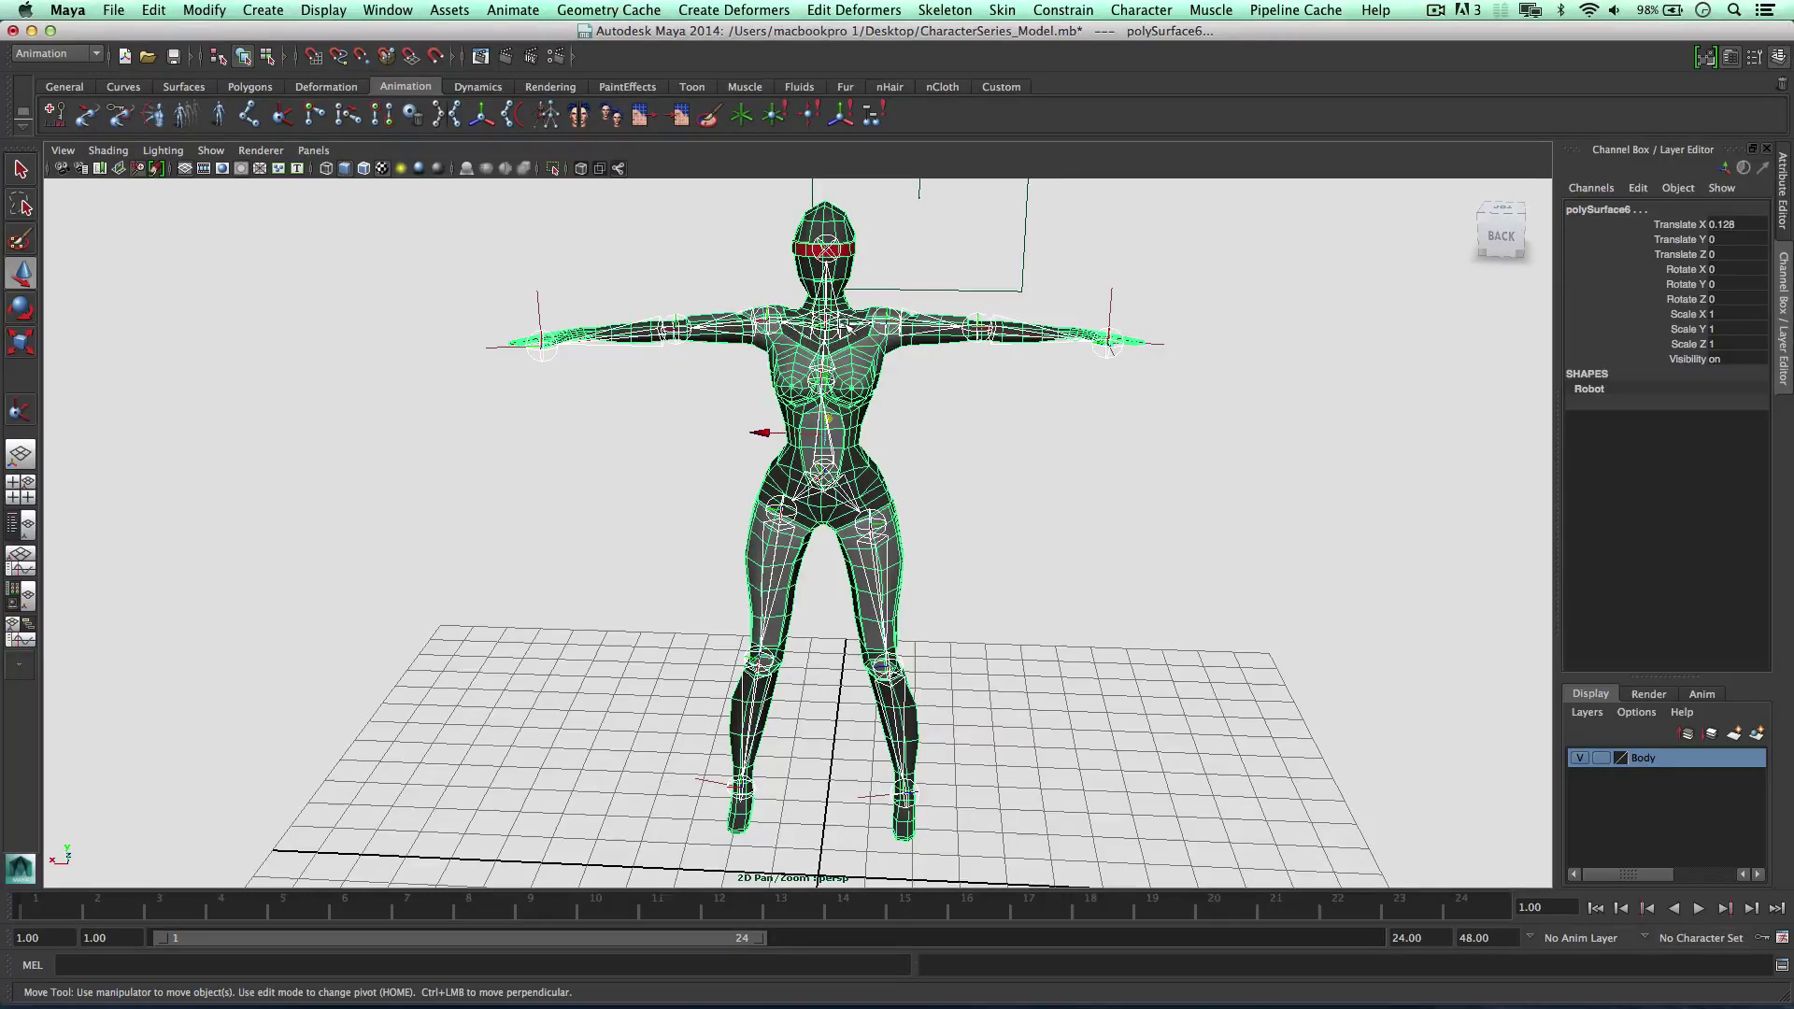
left_click(1064, 10)
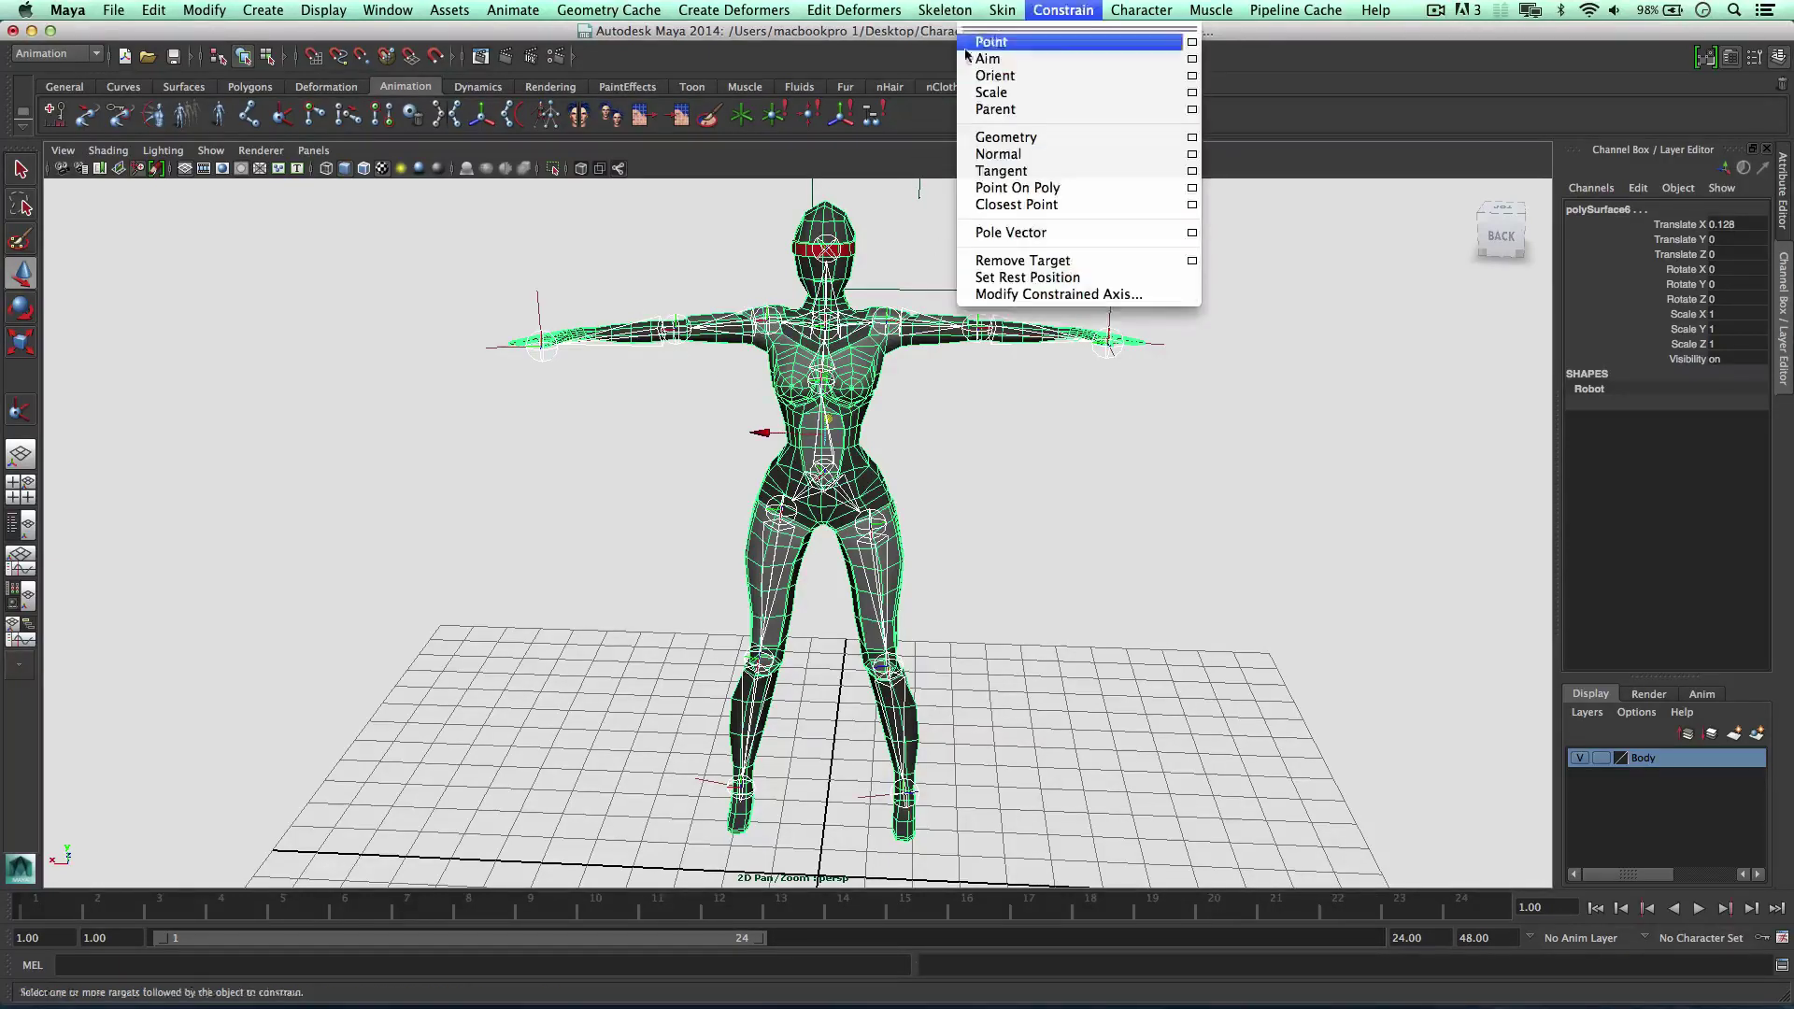
mouse_move(929, 45)
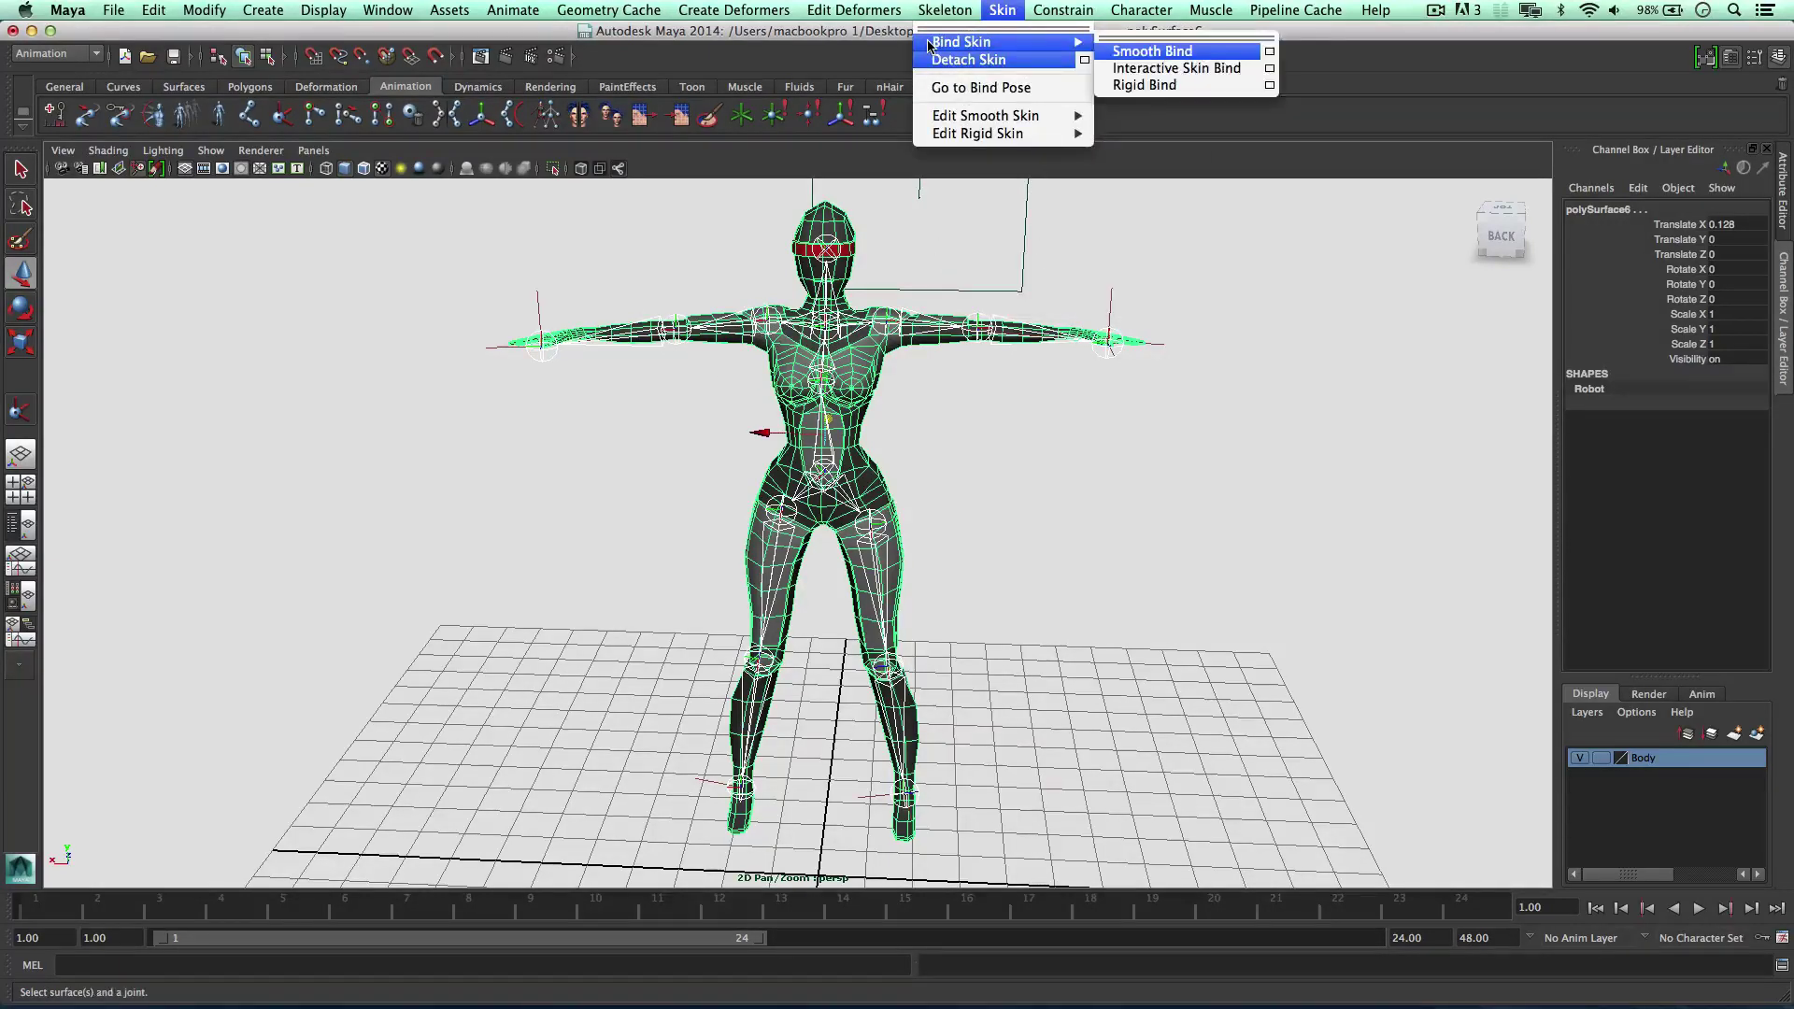
left_click(1176, 52)
Select both wrist IK handles, IKHandle_RArm and IKhandle_LArm, and move them together to pose the arms
left_click(933, 301)
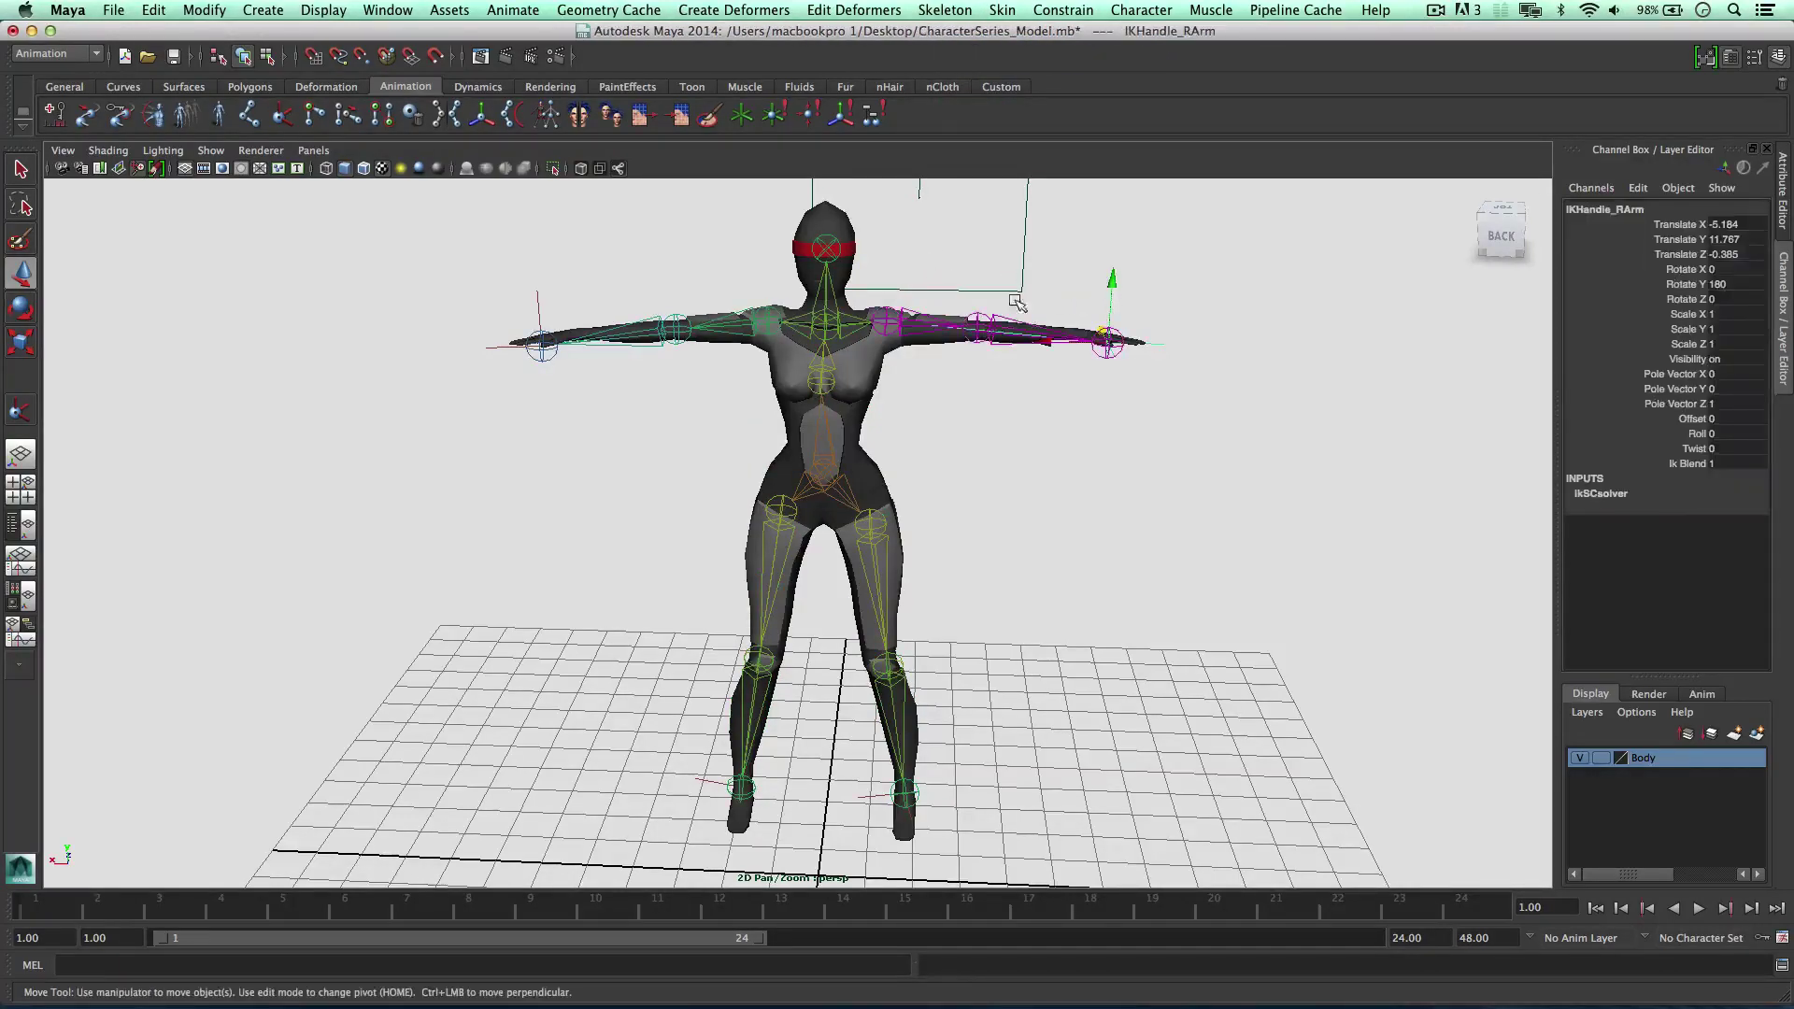
left_click(539, 302, "shift")
left_click_drag(539, 282, 776, 374)
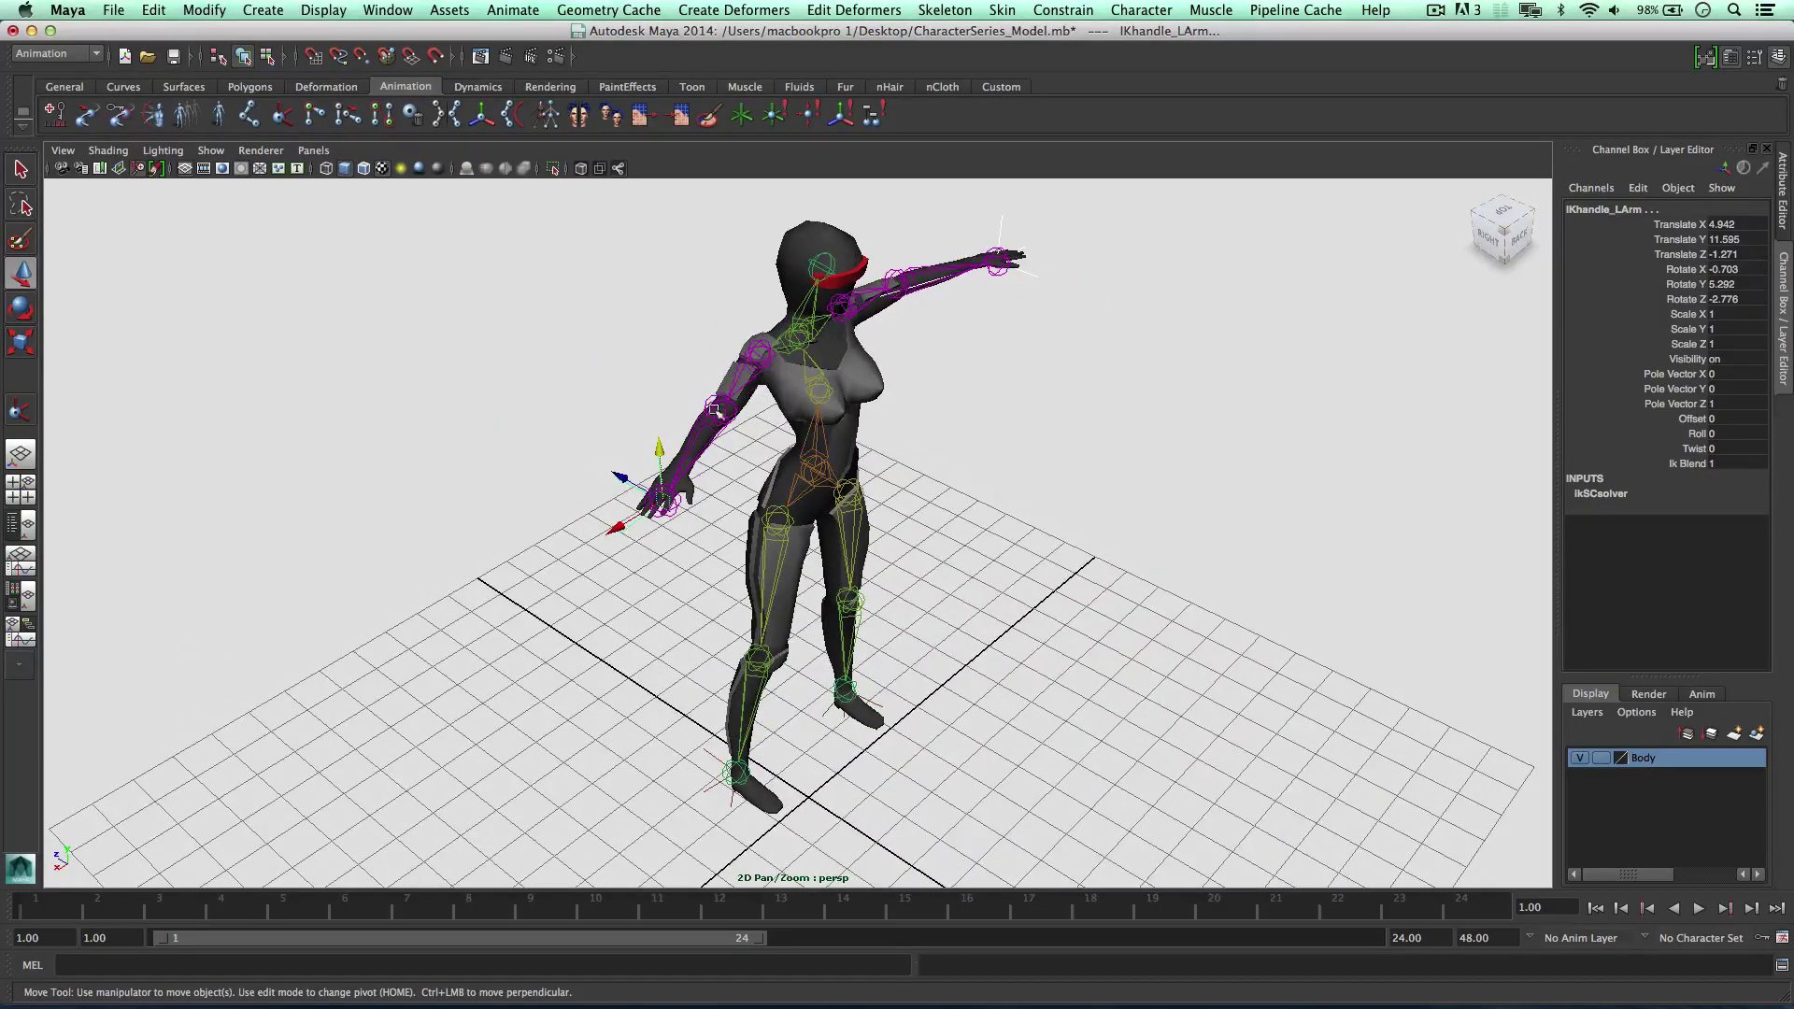
left_click_drag(632, 476, 899, 558)
Adjust IKHandle_RArm and IKhandle_LArm individually so both arms bend slightly at the elbows
left_click(794, 546)
left_click(741, 563)
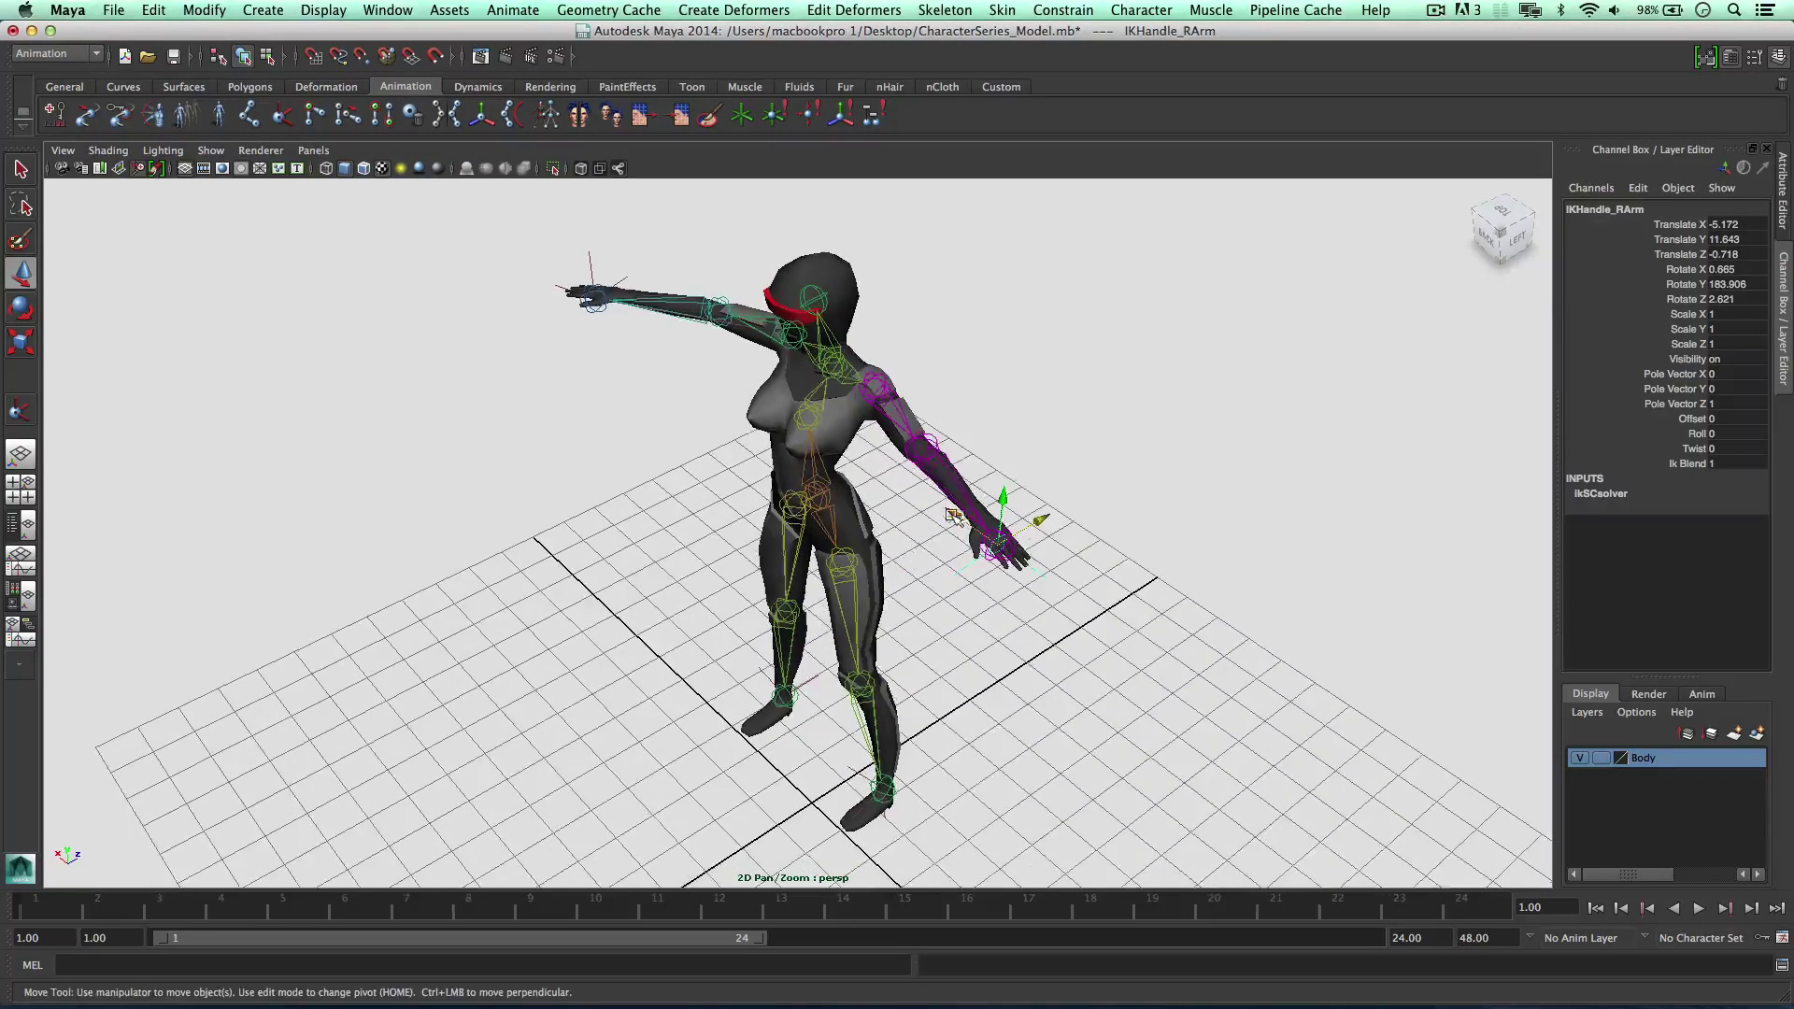
middle_click_drag(953, 515, 949, 517)
left_click_drag(871, 499, 933, 448, "alt")
left_click(555, 321)
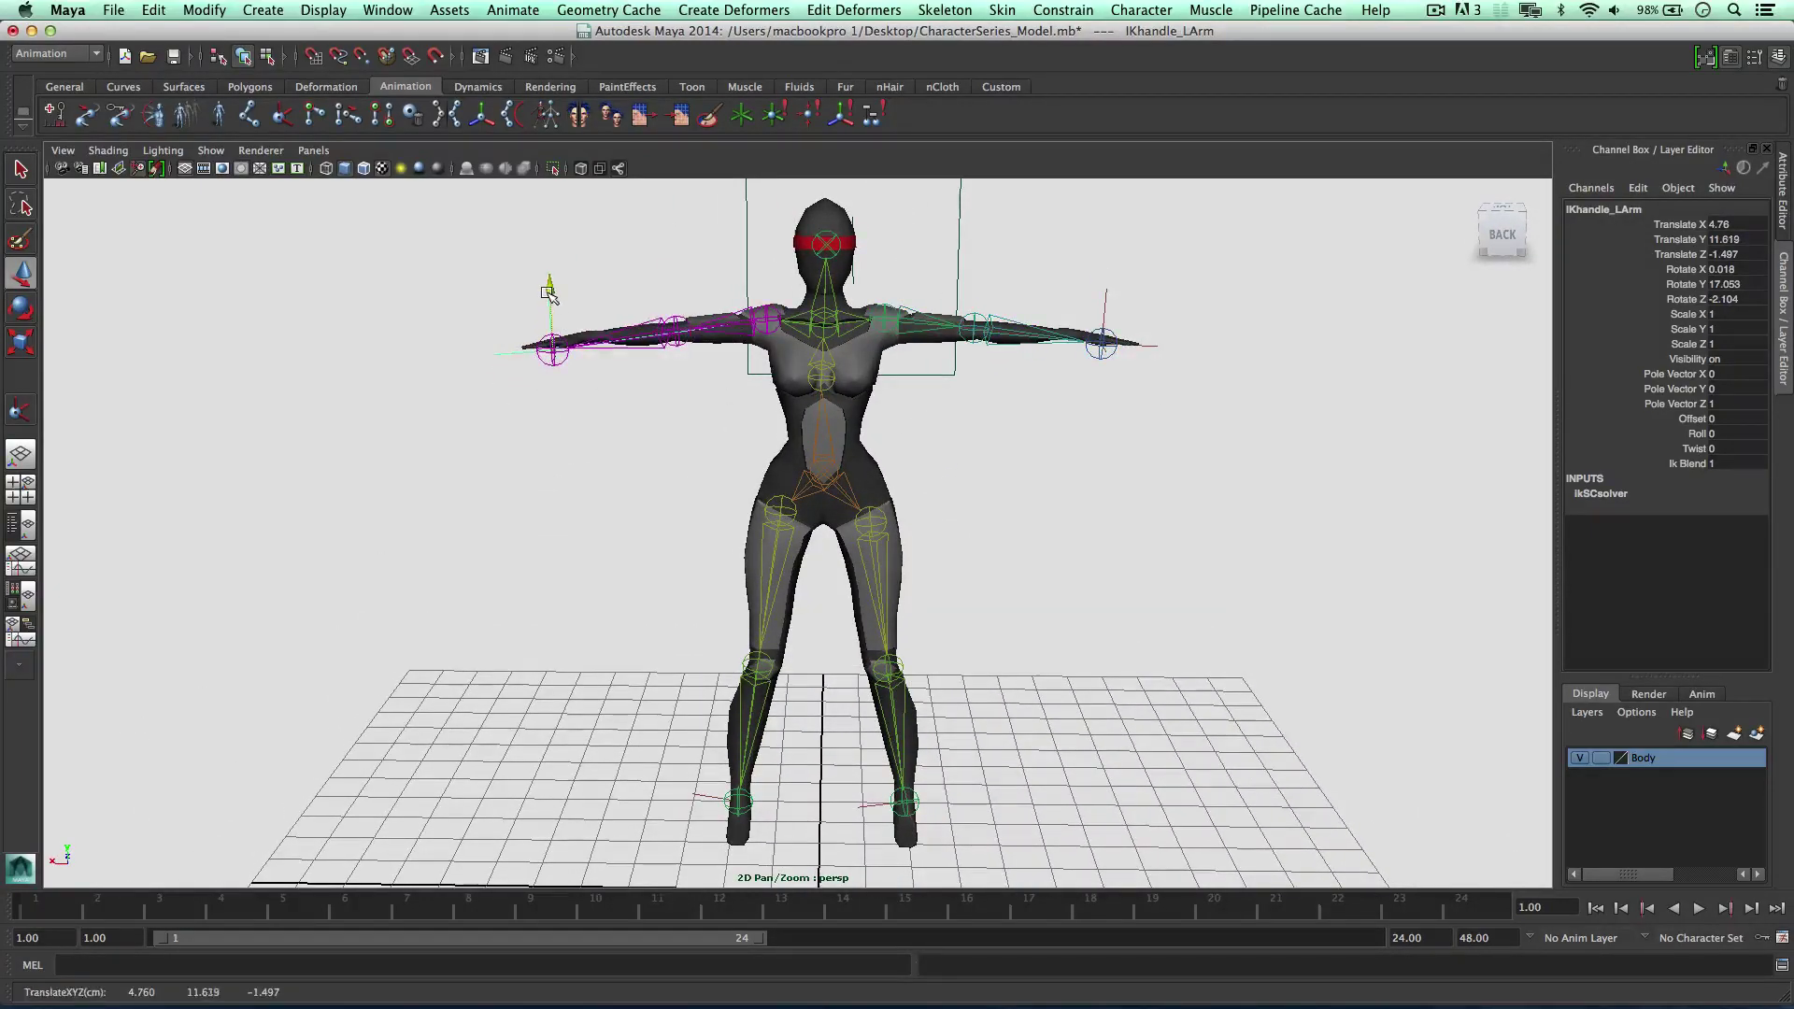
left_click_drag(789, 405, 752, 393, "alt")
Raise the negative-X ankle's IK handle to a Translate Y of about 1.844 and IKhandle_LLeg to about 1.774
left_click_drag(869, 402, 682, 388, "alt")
middle_click_drag(725, 551, 732, 448, "alt")
right_click_drag(732, 449, 766, 635, "alt")
left_click_drag(799, 629, 816, 738, "alt")
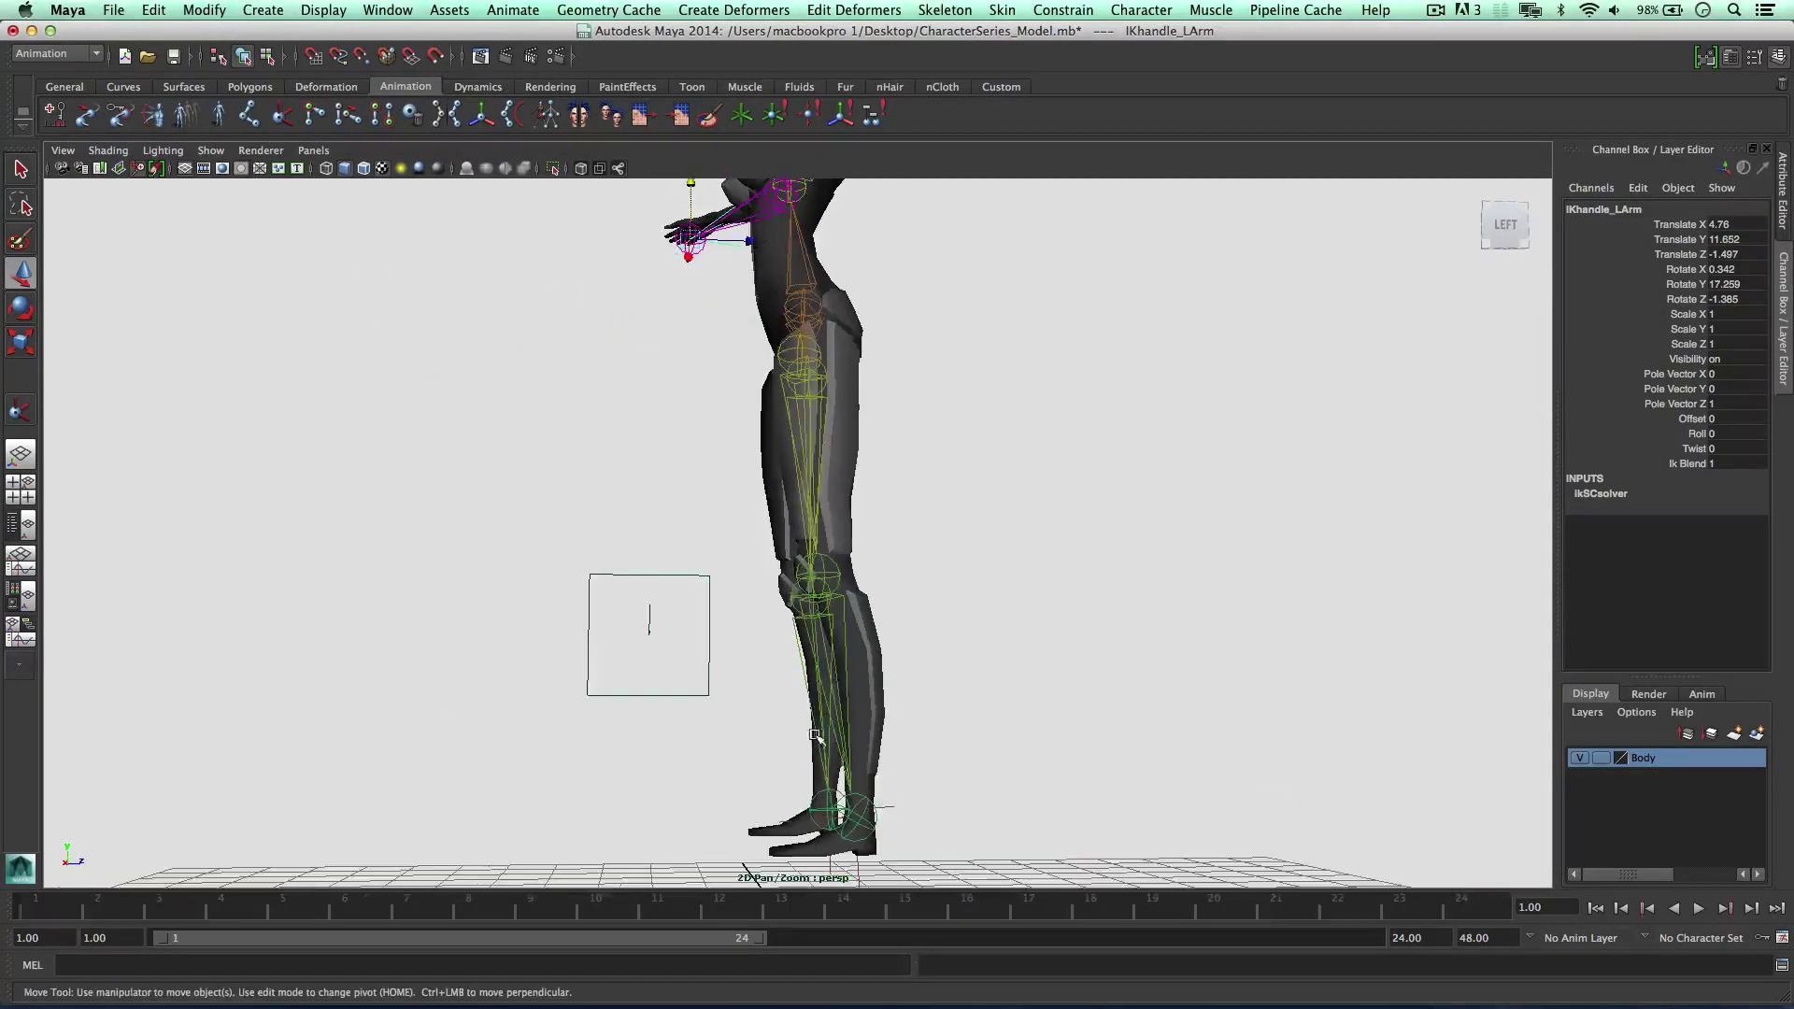
left_click(818, 819)
left_click_drag(818, 817, 821, 803, "alt")
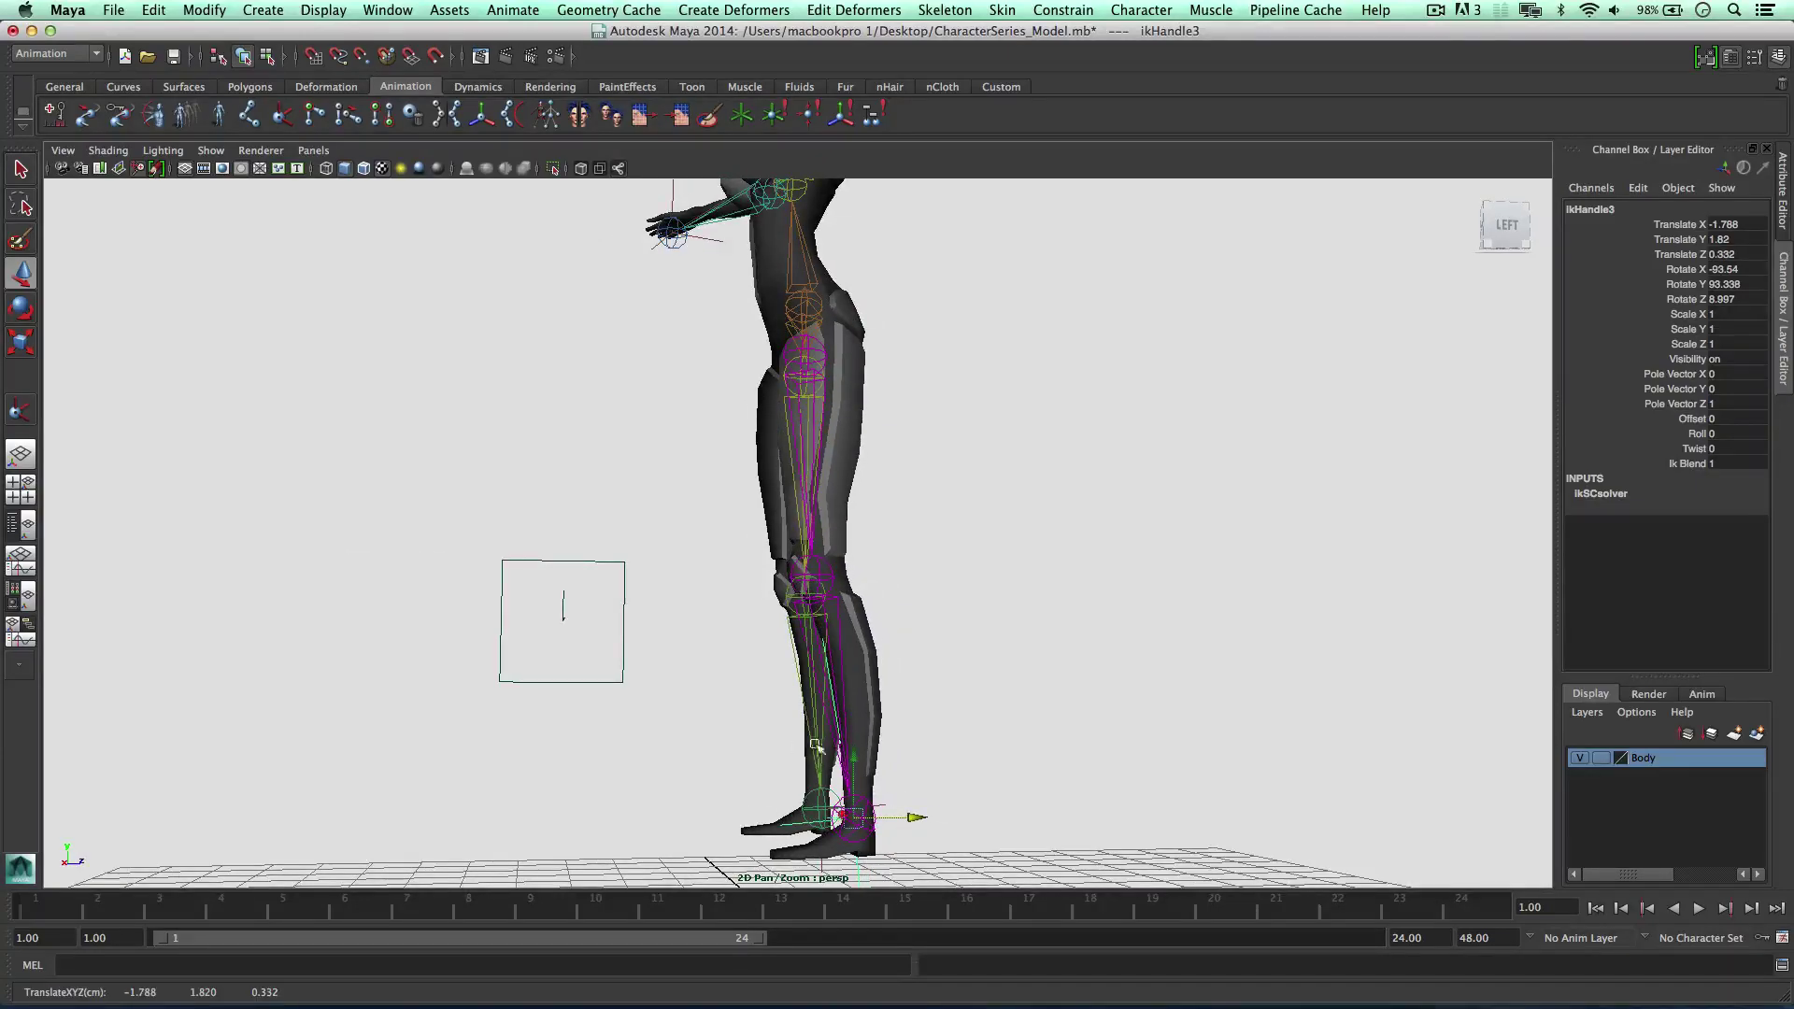
left_click_drag(849, 749, 1061, 700, "alt")
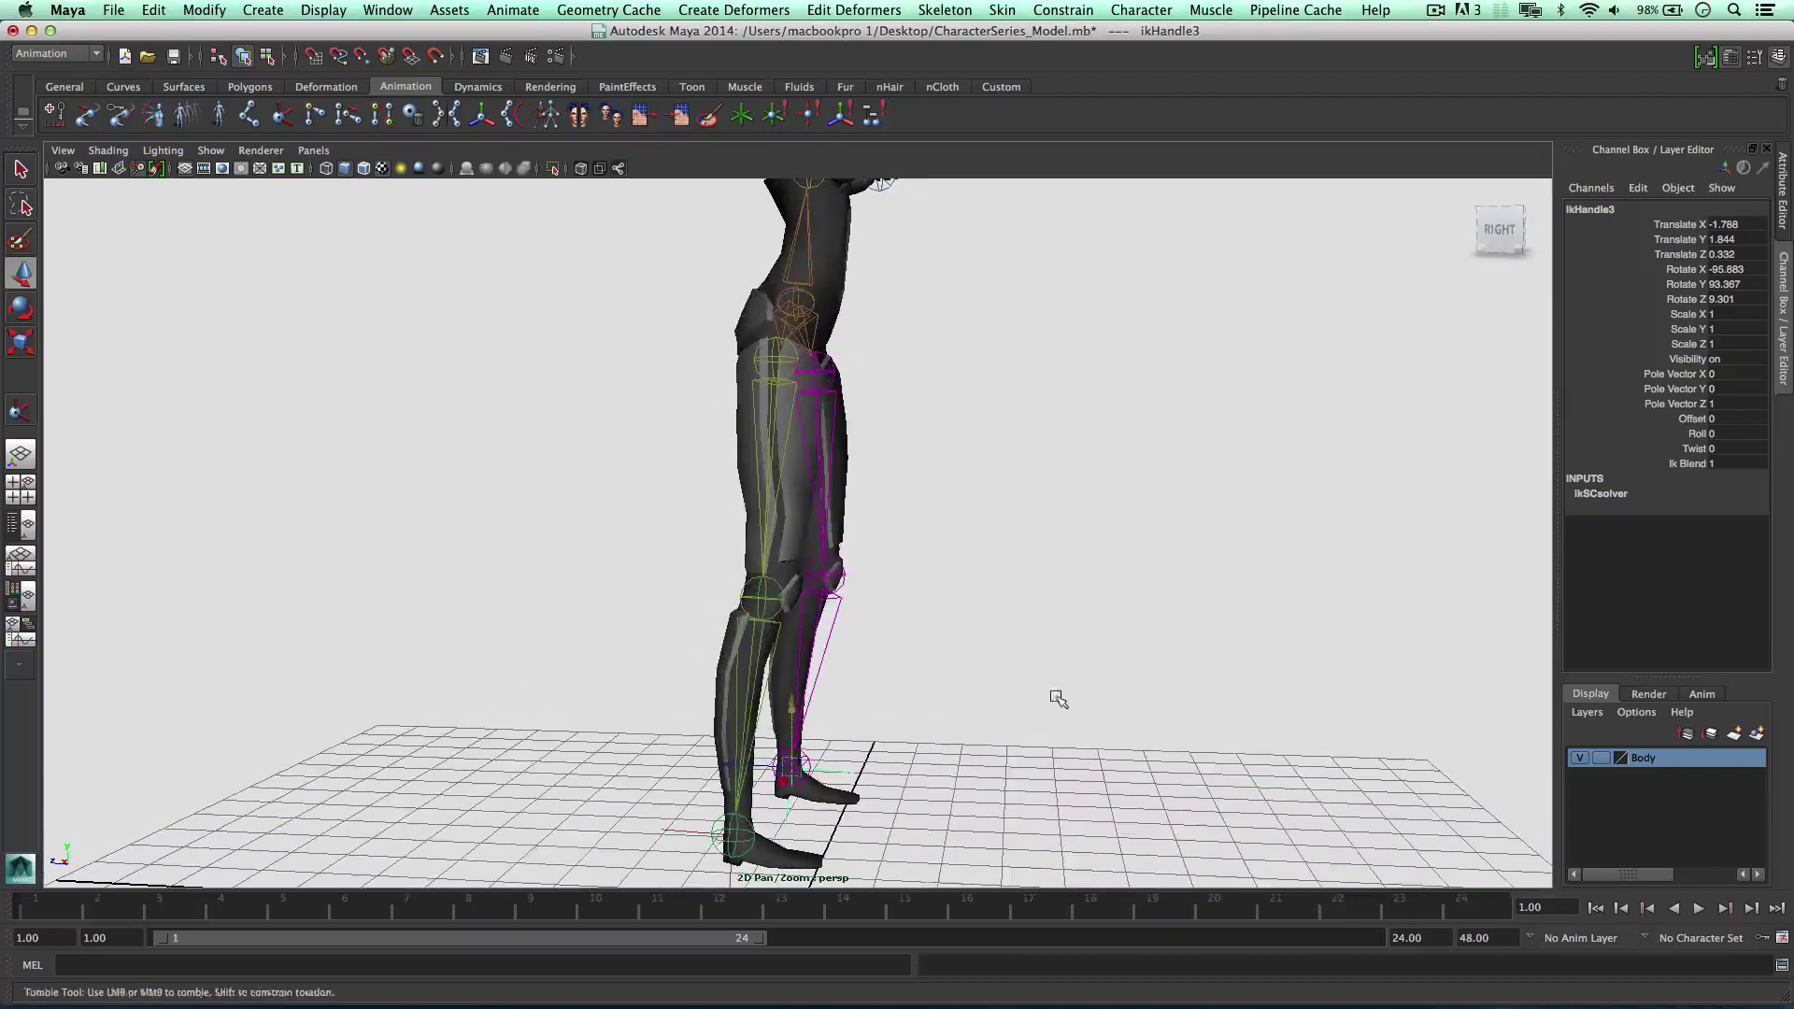
left_click(689, 830)
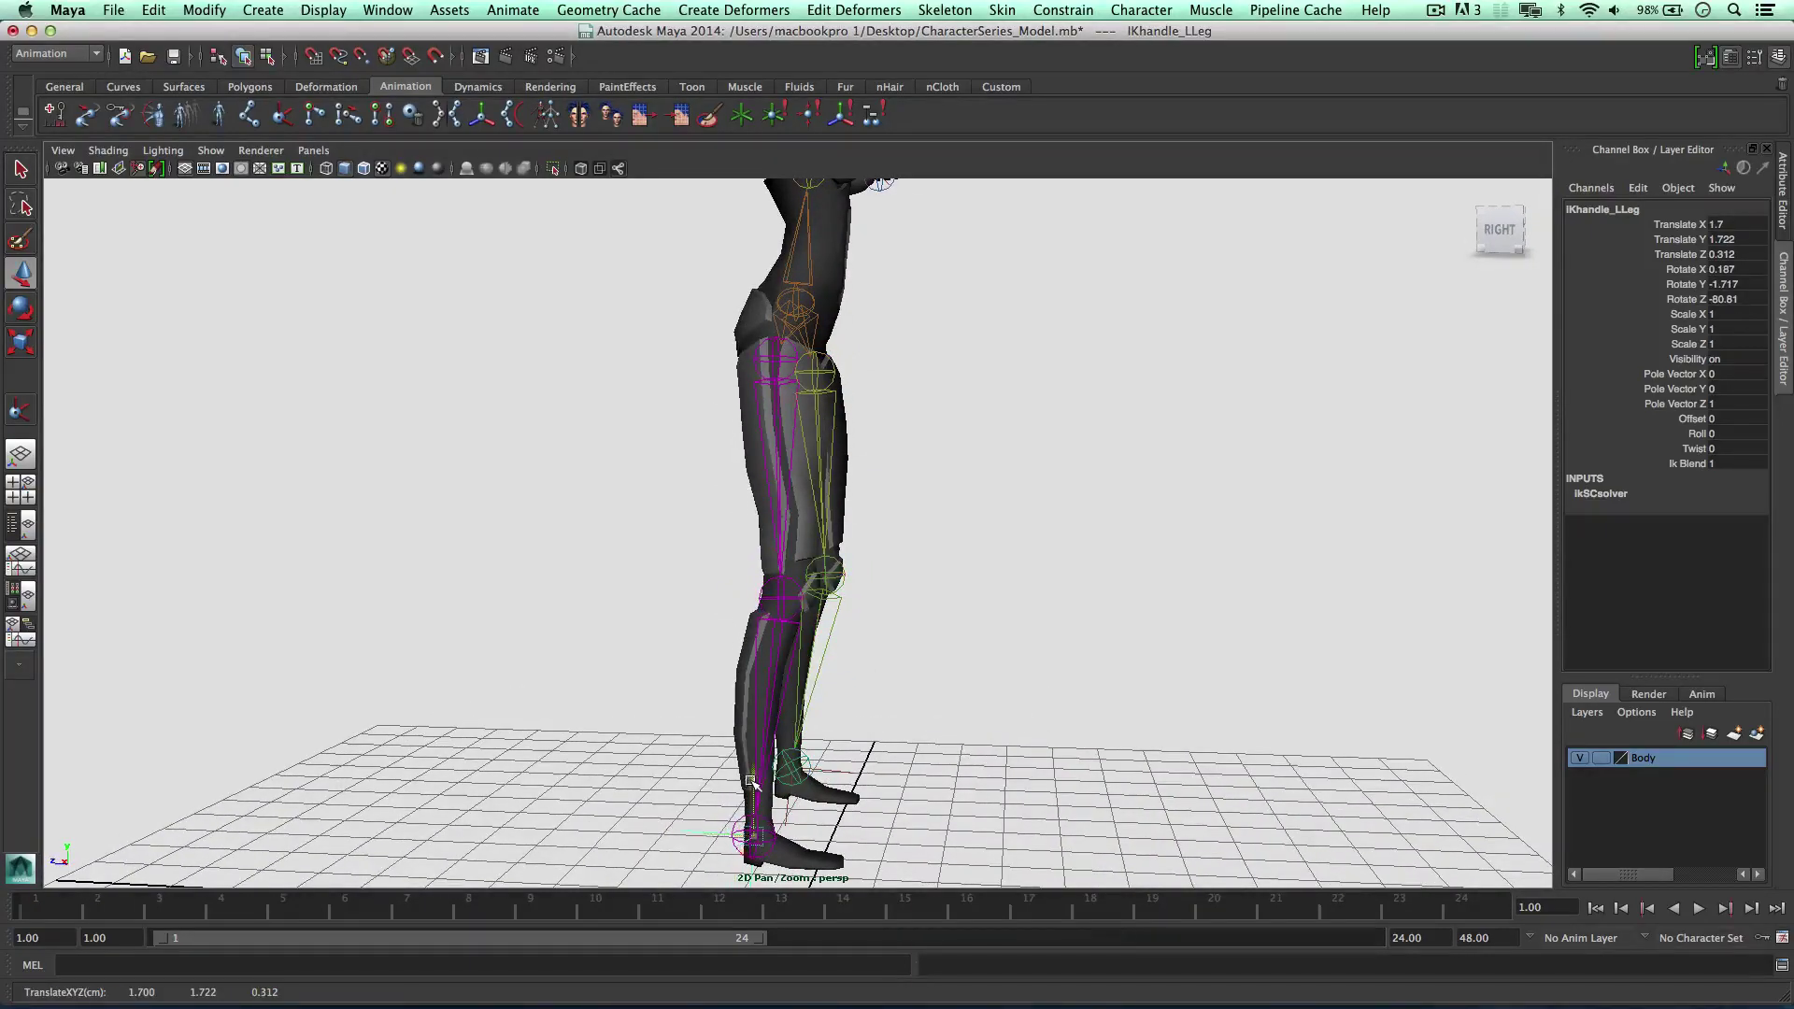
left_click_drag(750, 778, 751, 771)
Select the LowerBody root joint and switch to the four-view layout with the character's legs in the front view
scroll(796, 724, "down", 4)
left_click_drag(816, 633, 802, 517, "alt")
left_click(800, 425)
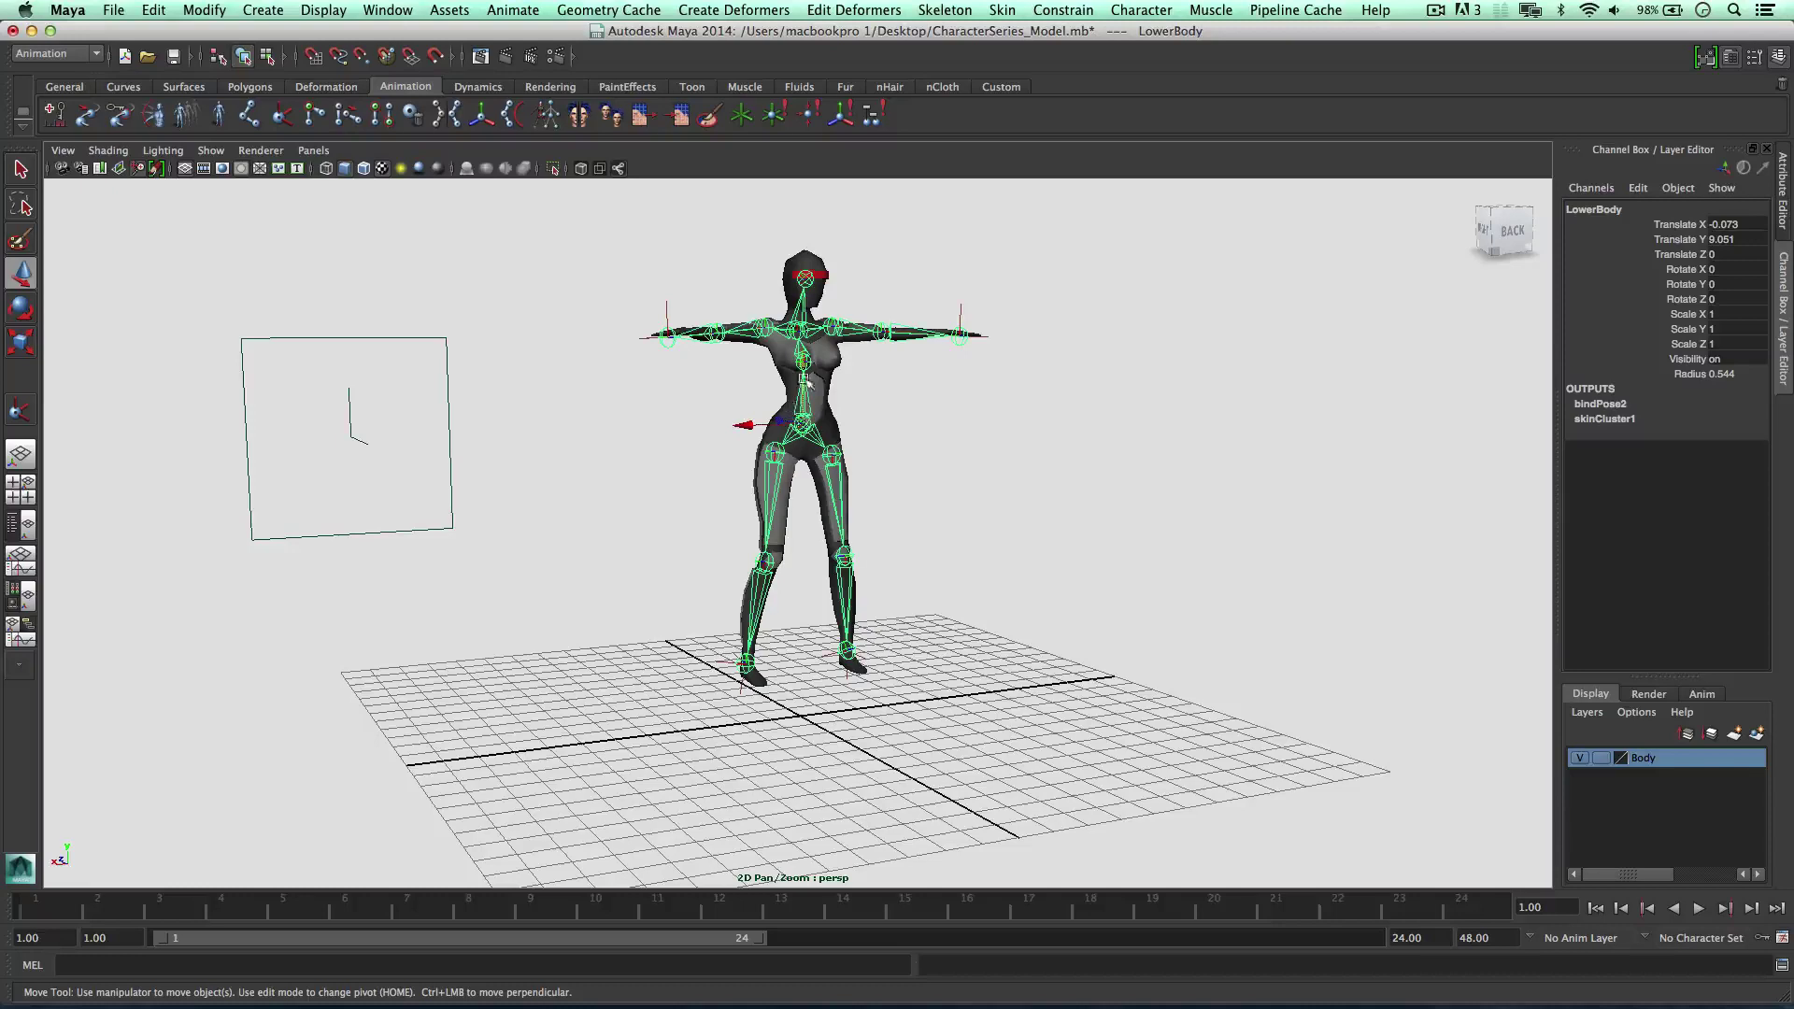
key("space")
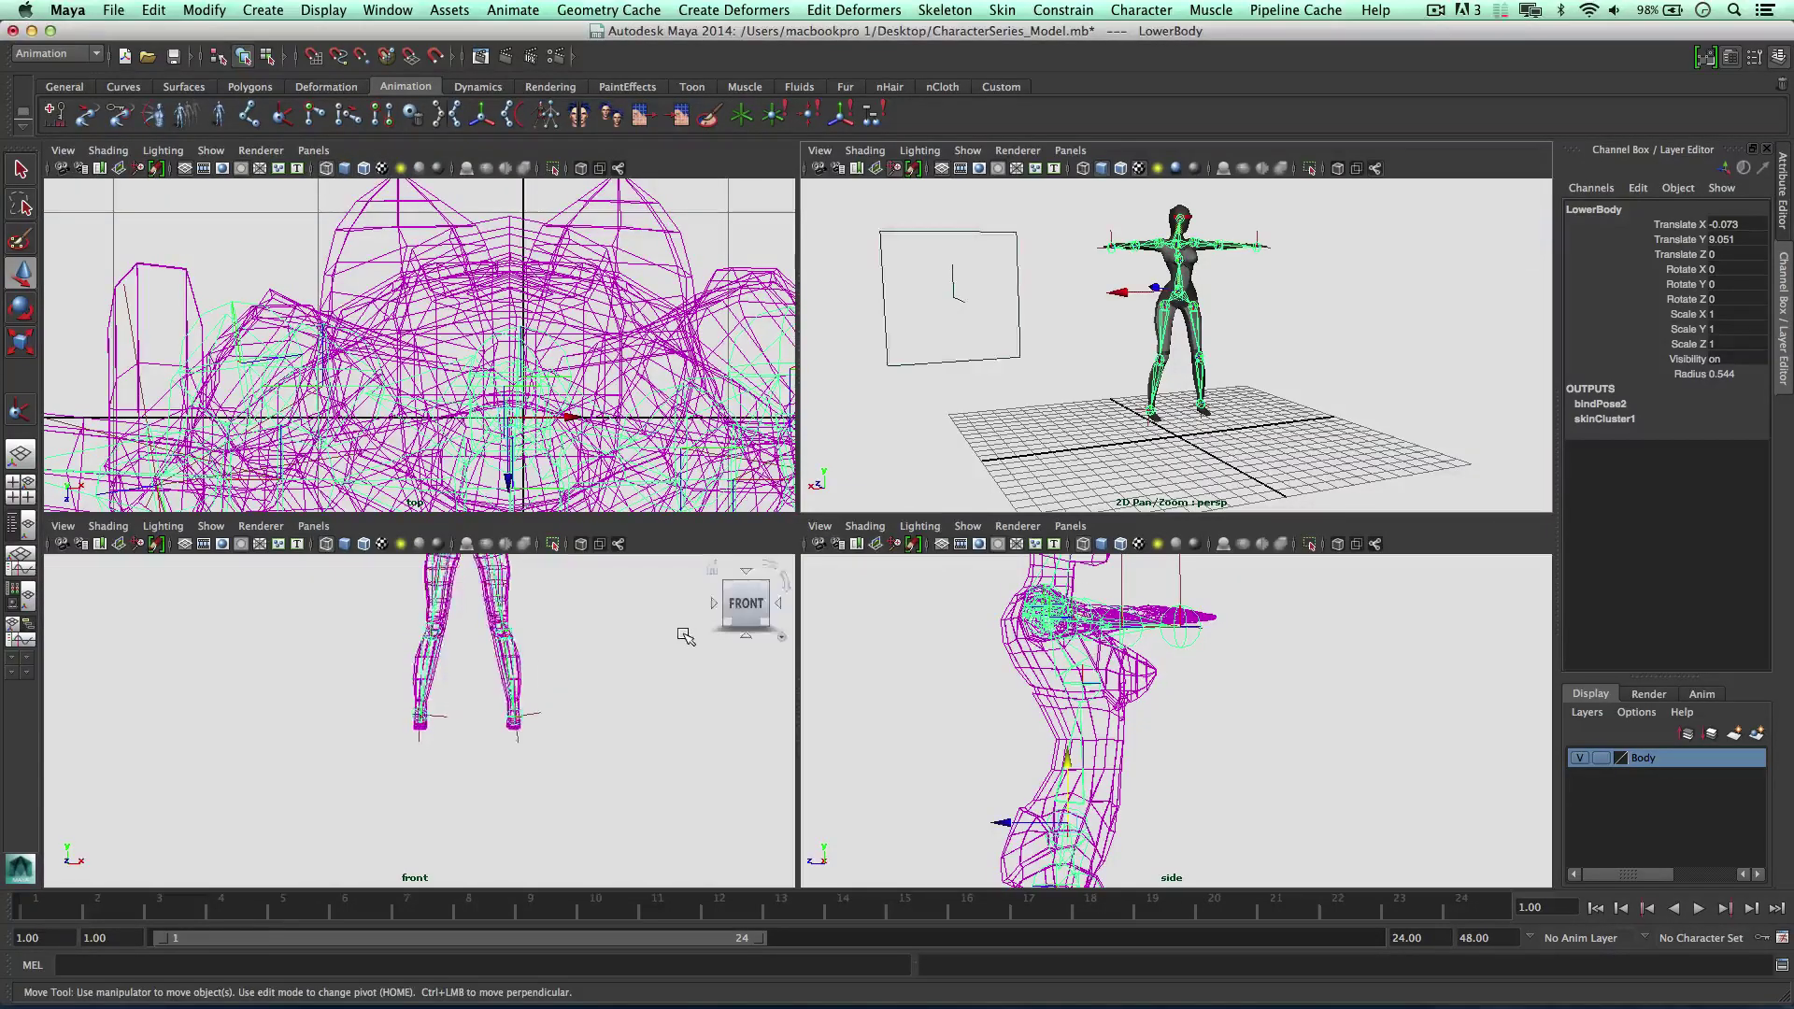
scroll(684, 636, "down", 2)
middle_click_drag(477, 674, 588, 659, "alt")
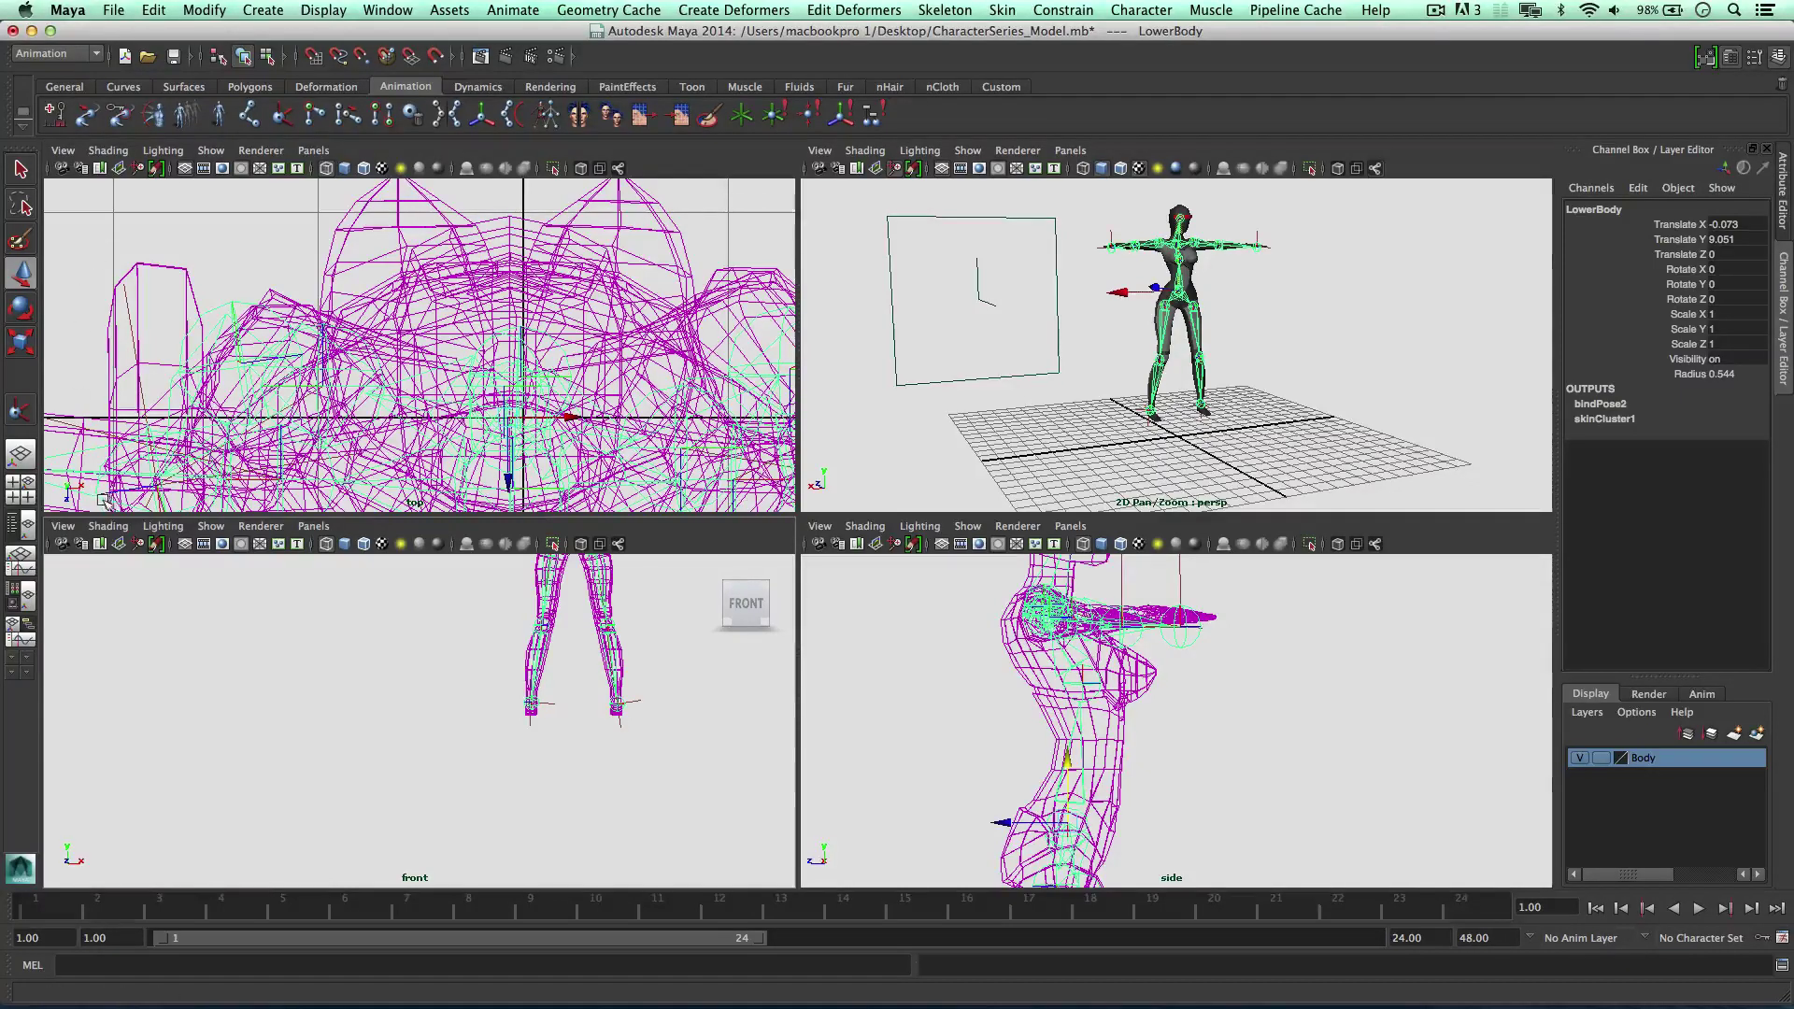
Display the grid in the front view, keeping the LowerBody joint selected
left_click(116, 526)
mouse_move(211, 526)
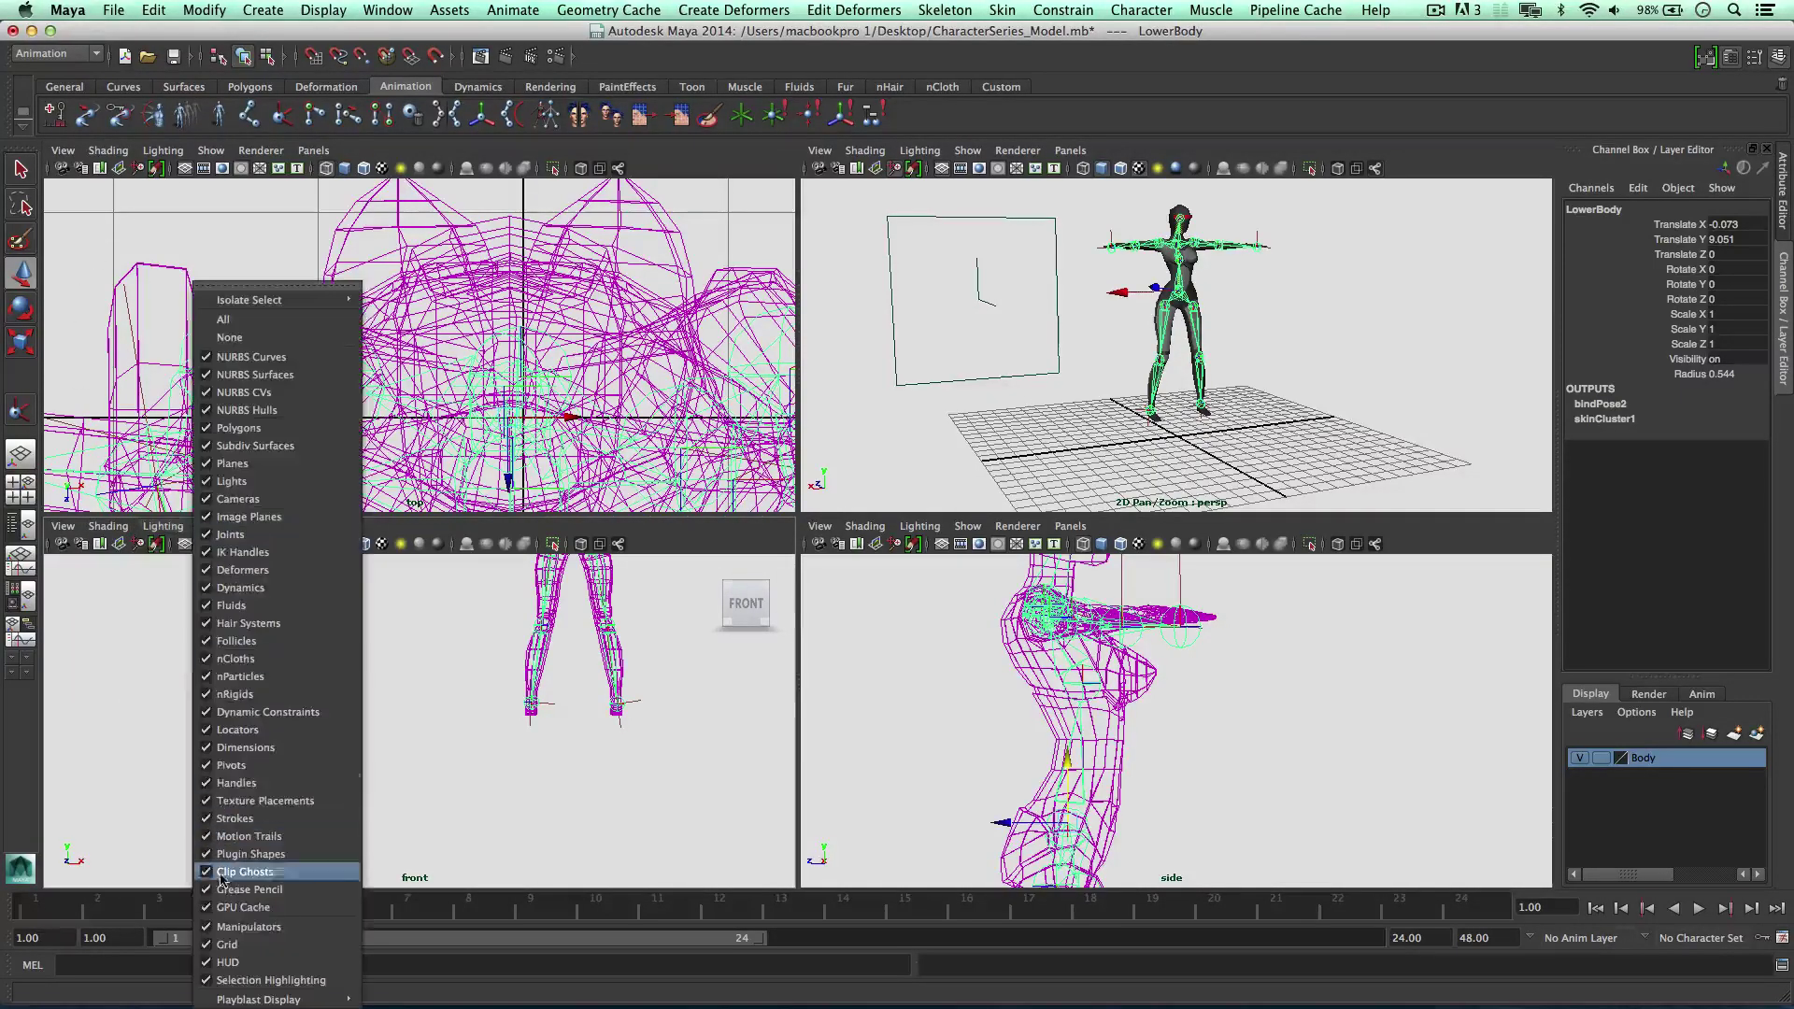
left_click(224, 944)
key("z")
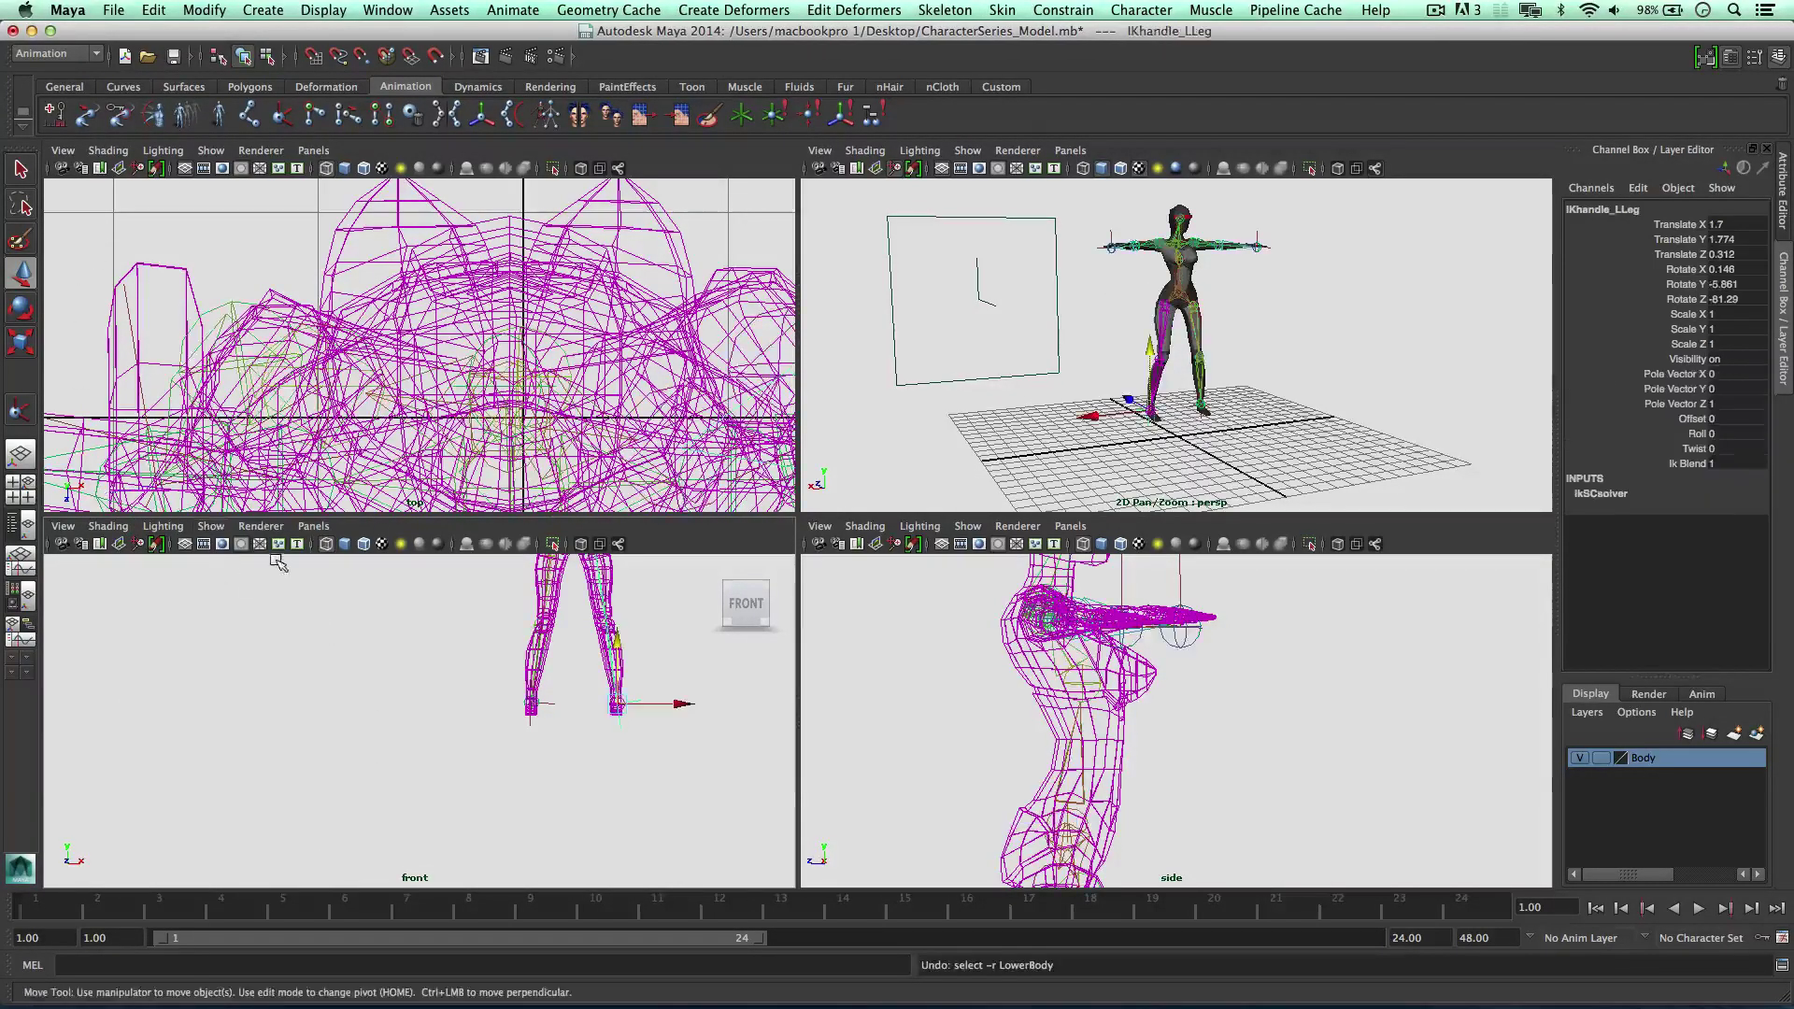
key("shift+z")
left_click(211, 526)
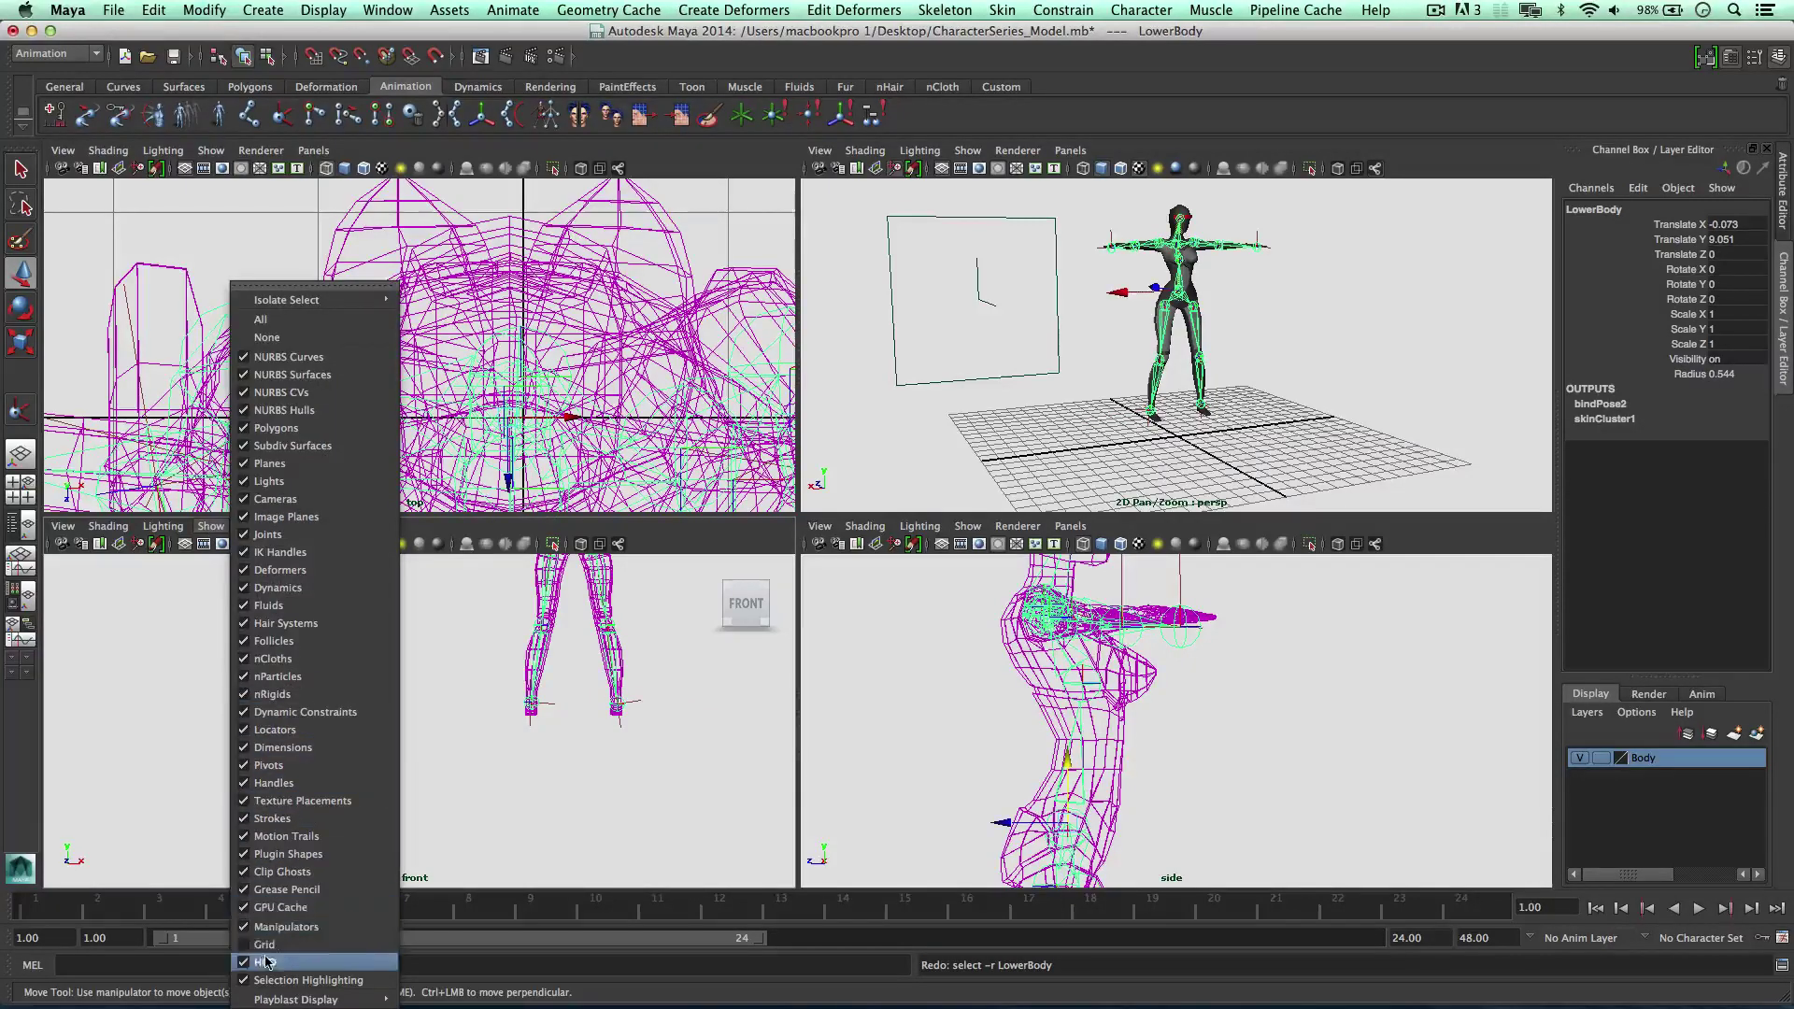
left_click(297, 935)
Lower the LowerBody joint to a Translate Y of about 7.773 so the character's feet rest on the grid's ground line
scroll(488, 755, "down", 3)
scroll(521, 679, "up", 4)
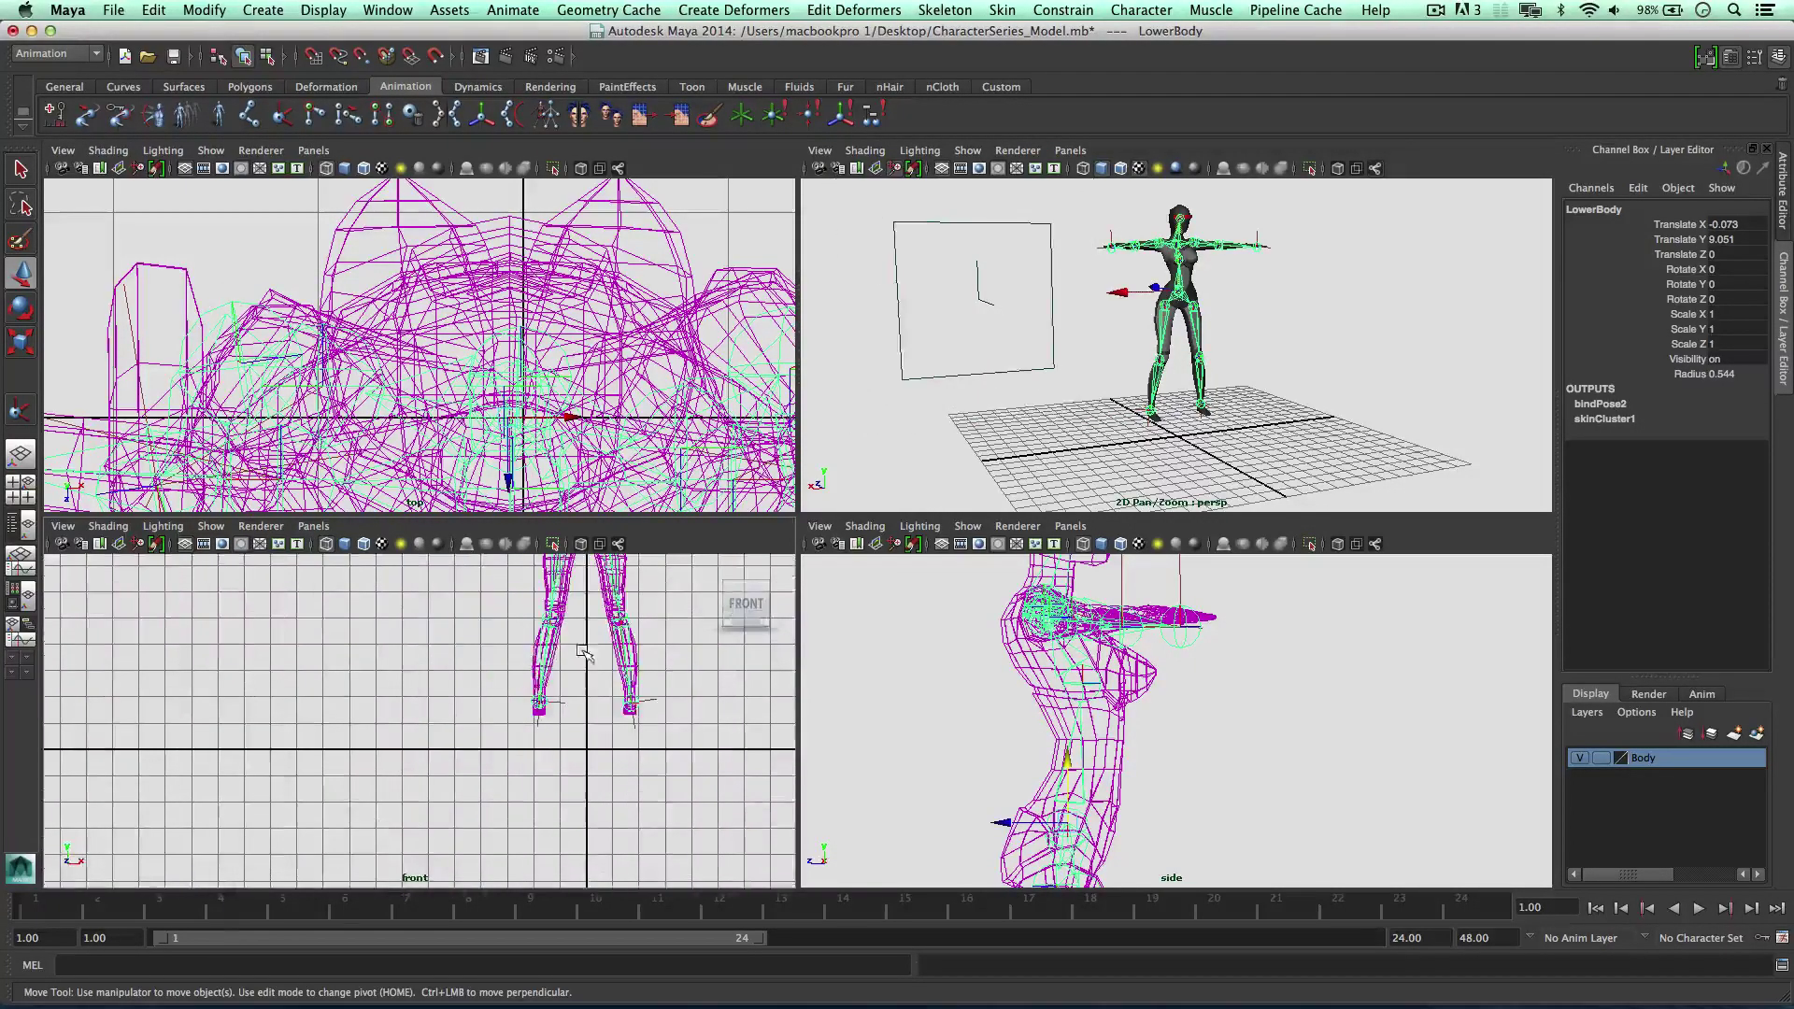
middle_click_drag(579, 652, 439, 778, "alt")
left_click_drag(451, 571, 450, 608)
scroll(949, 720, "down", 10)
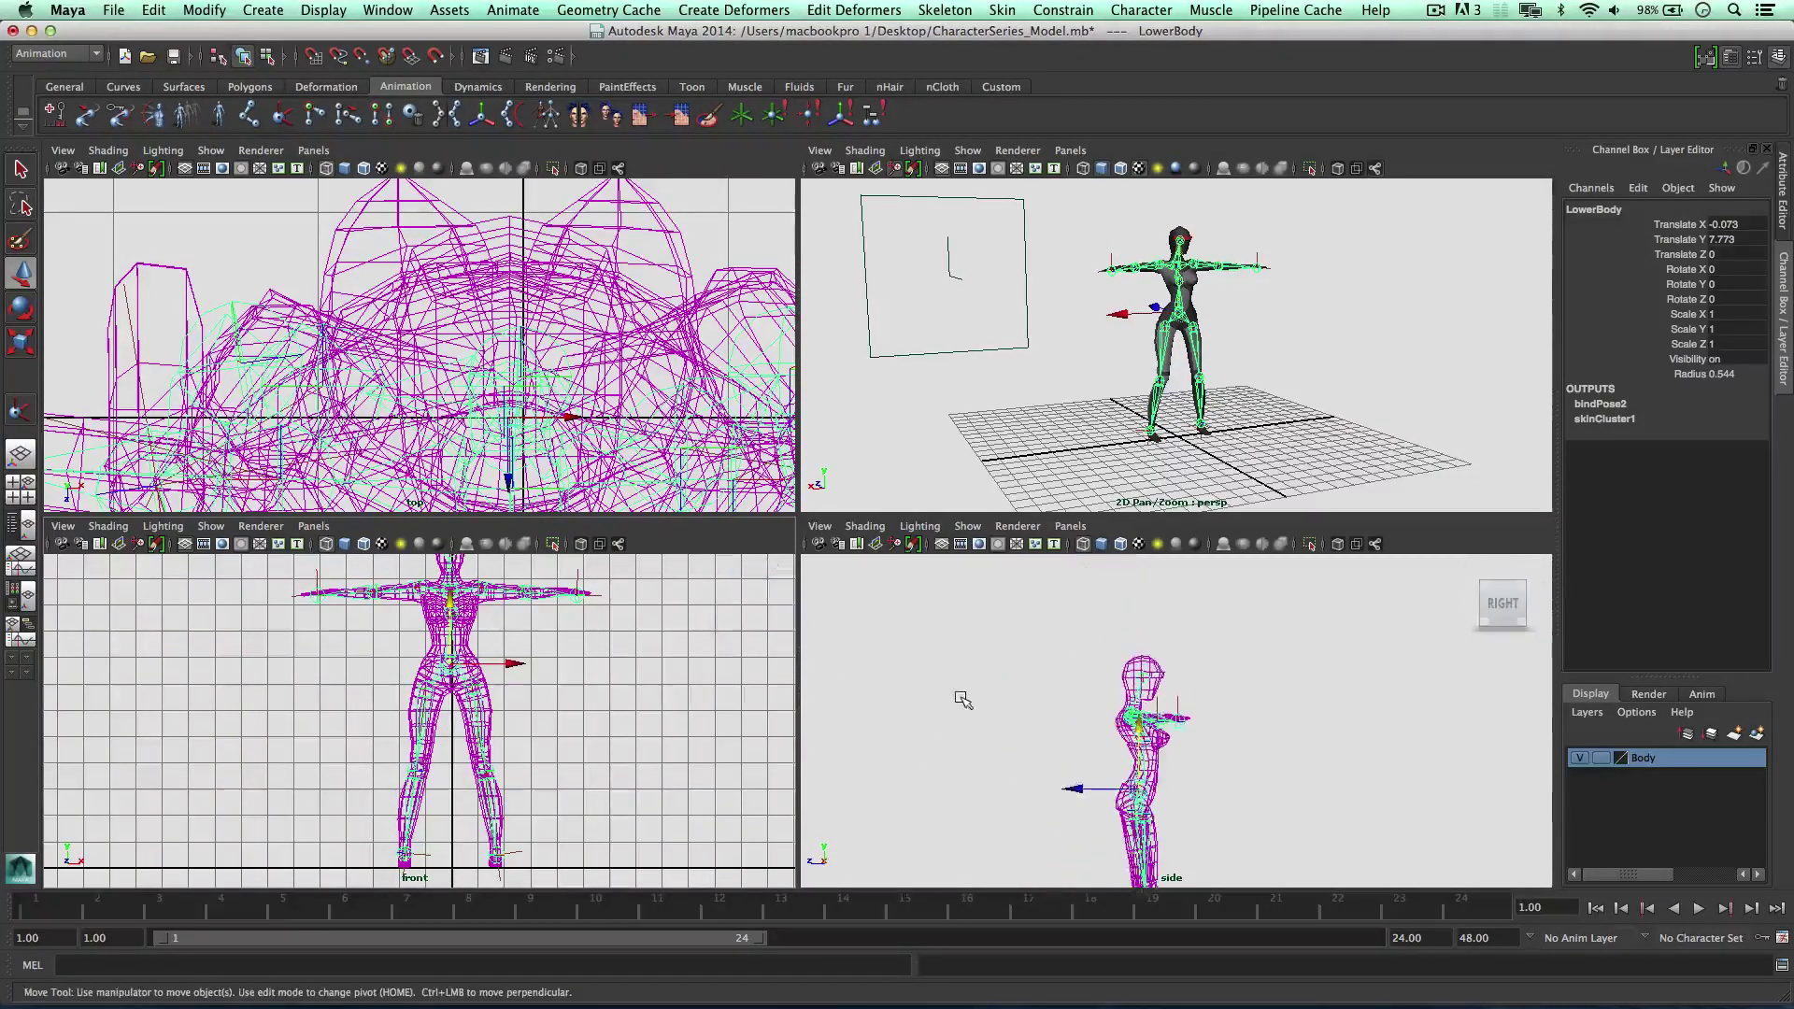
Display the grid in the side view and move the LowerBody joint to about 7.725 in Translate Y and -0.333 in Translate Z
middle_click_drag(1092, 748, 1055, 613, "alt")
left_click(968, 526)
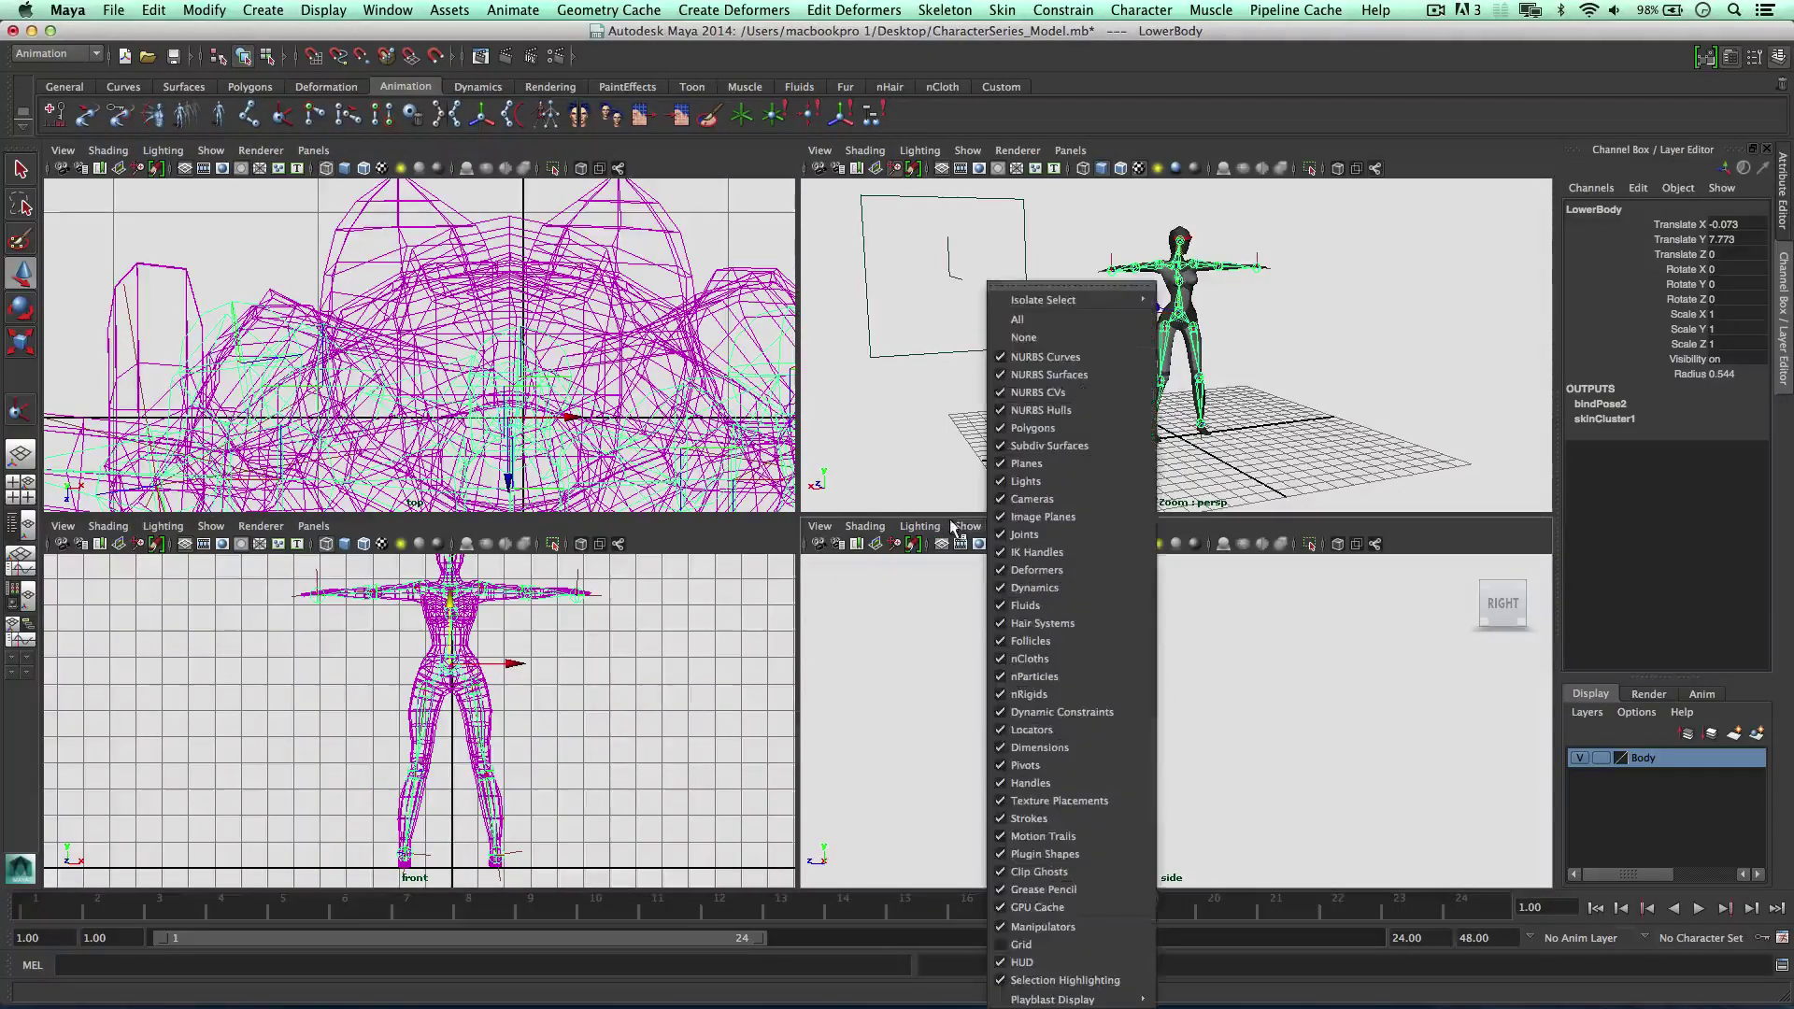
left_click(1022, 943)
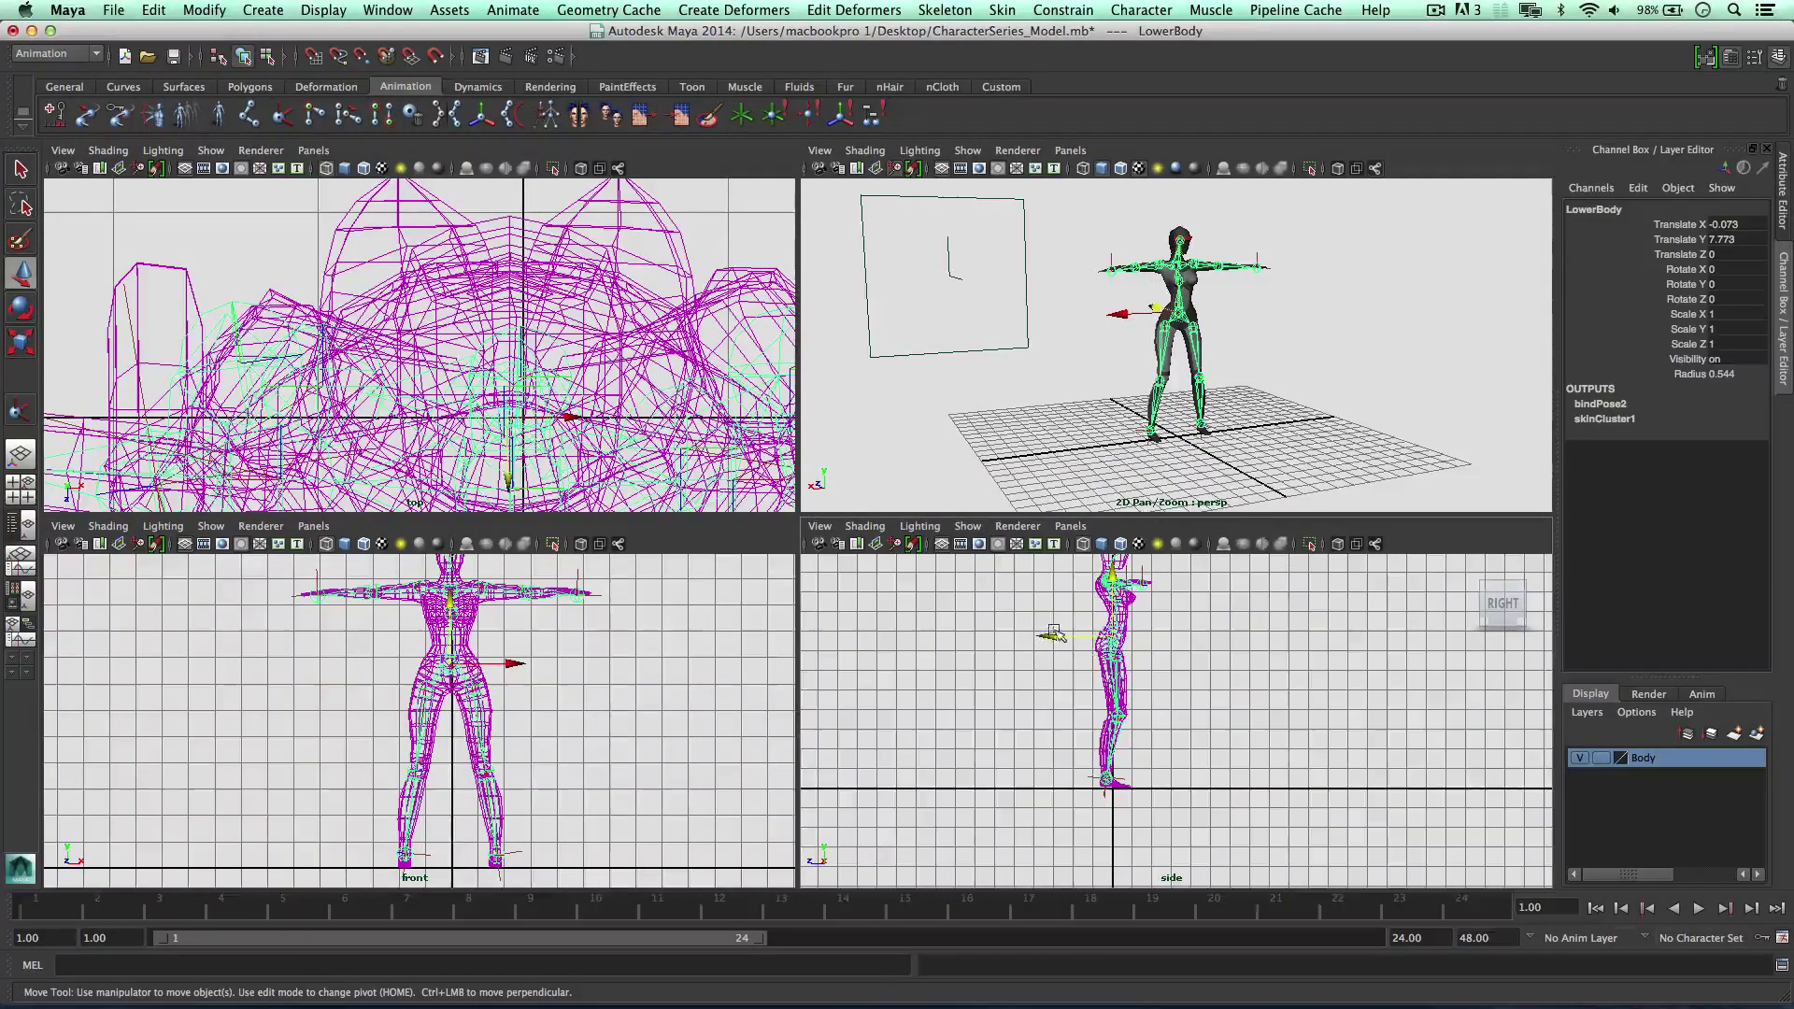
left_click_drag(1053, 633, 1119, 596)
In the maximized perspective view, select the body mesh with its skeleton and detach the skin with History set to Bake history
key("space")
mouse_move(905, 452)
left_mouse_down("alt")
mouse_move(950, 470)
mouse_move(869, 341)
left_mouse_up("alt")
left_click(867, 339)
left_click(929, 10)
mouse_move(1002, 11)
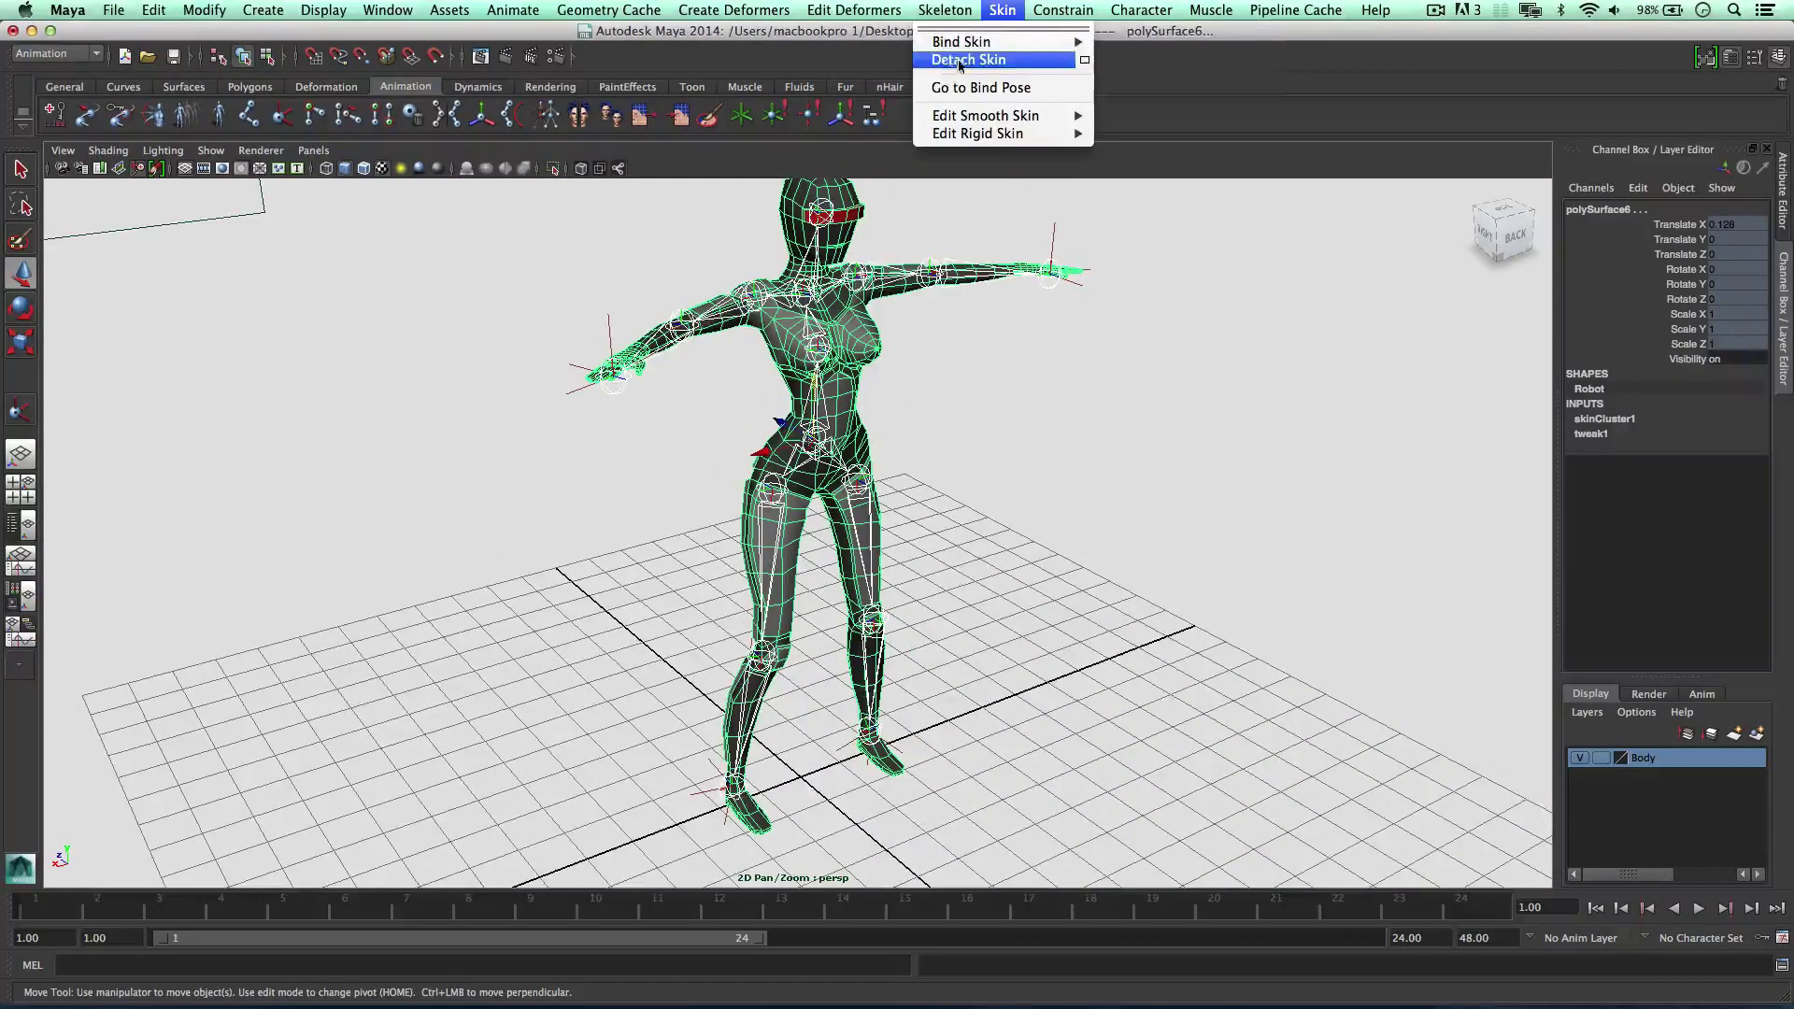
left_click(1018, 62)
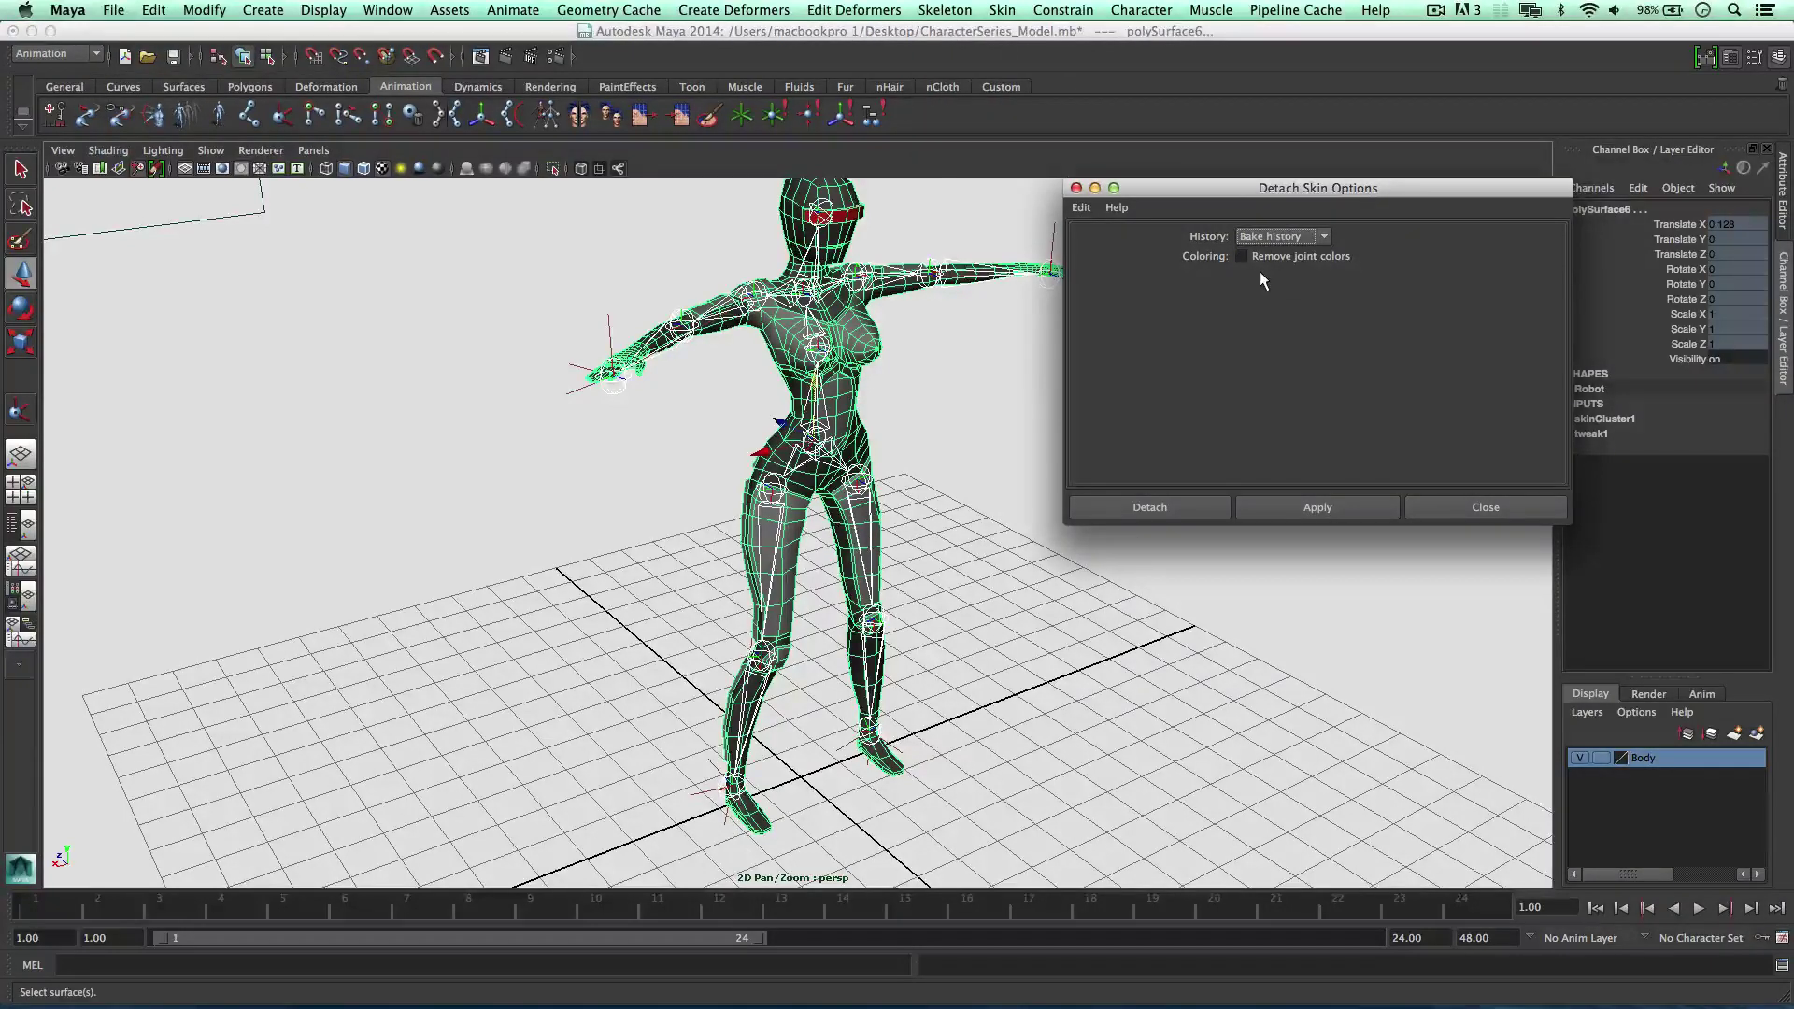
left_click(1265, 239)
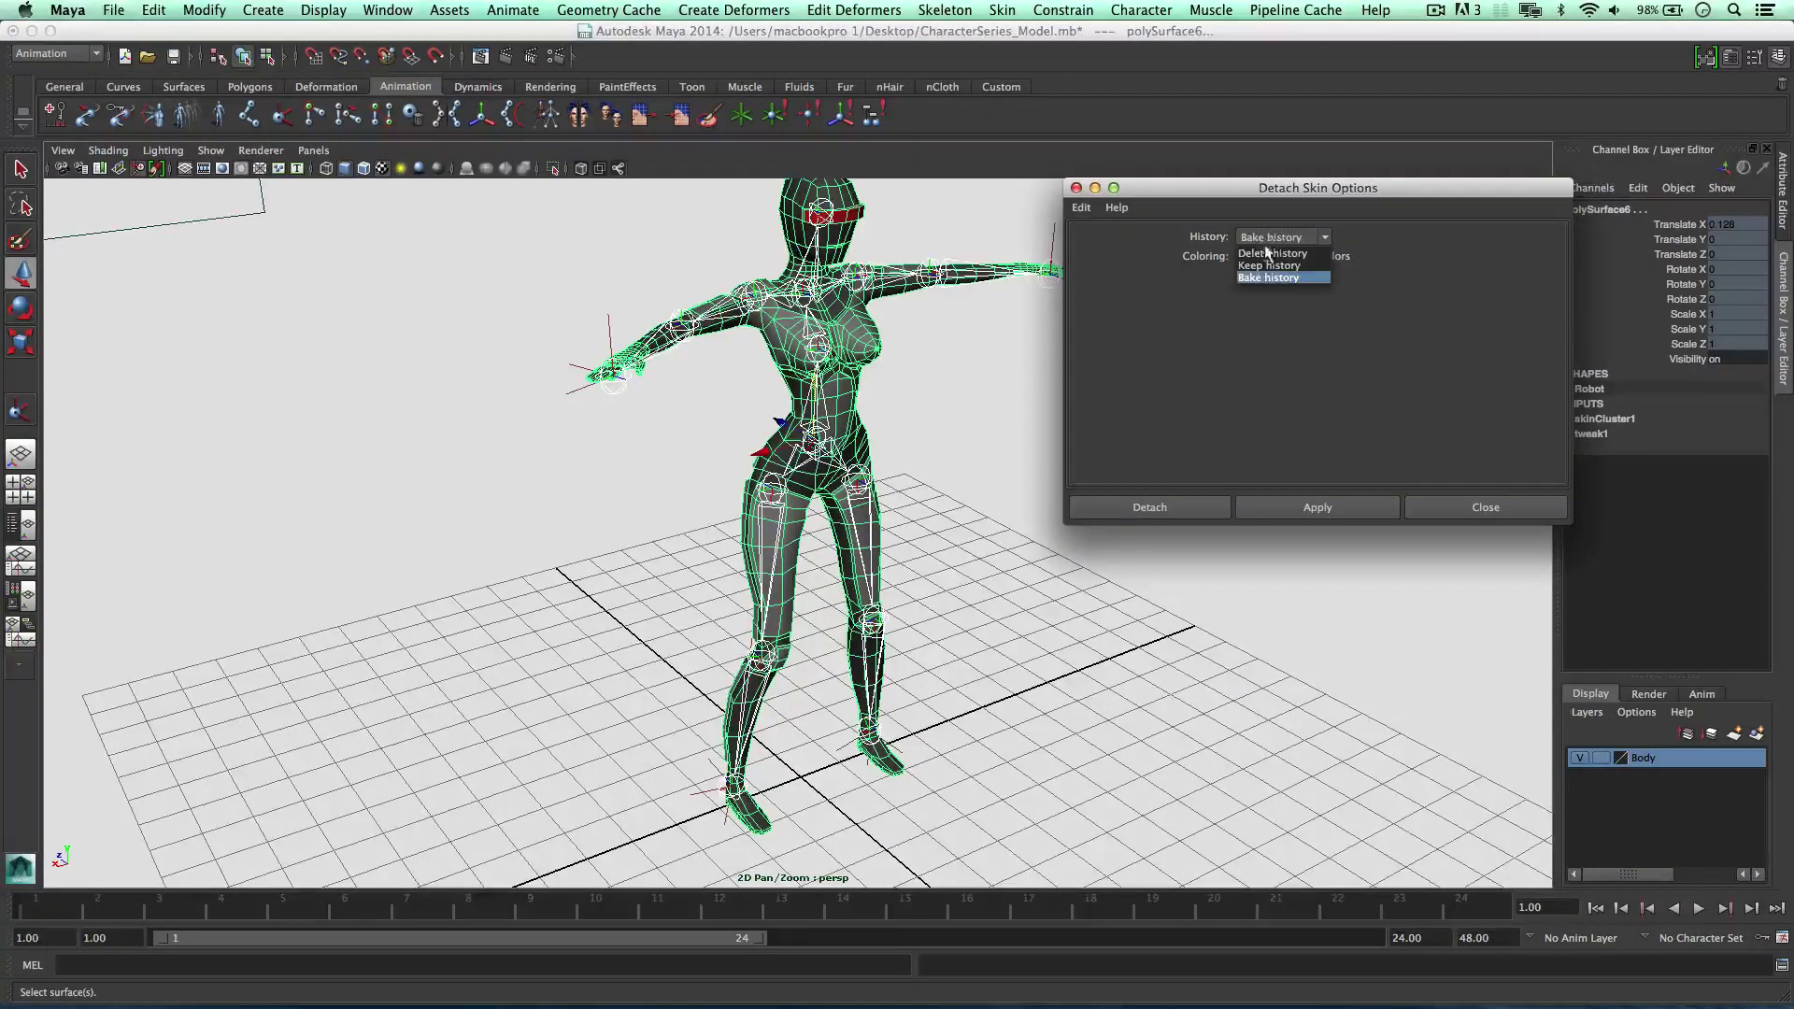
left_click(1271, 277)
left_click(1296, 505)
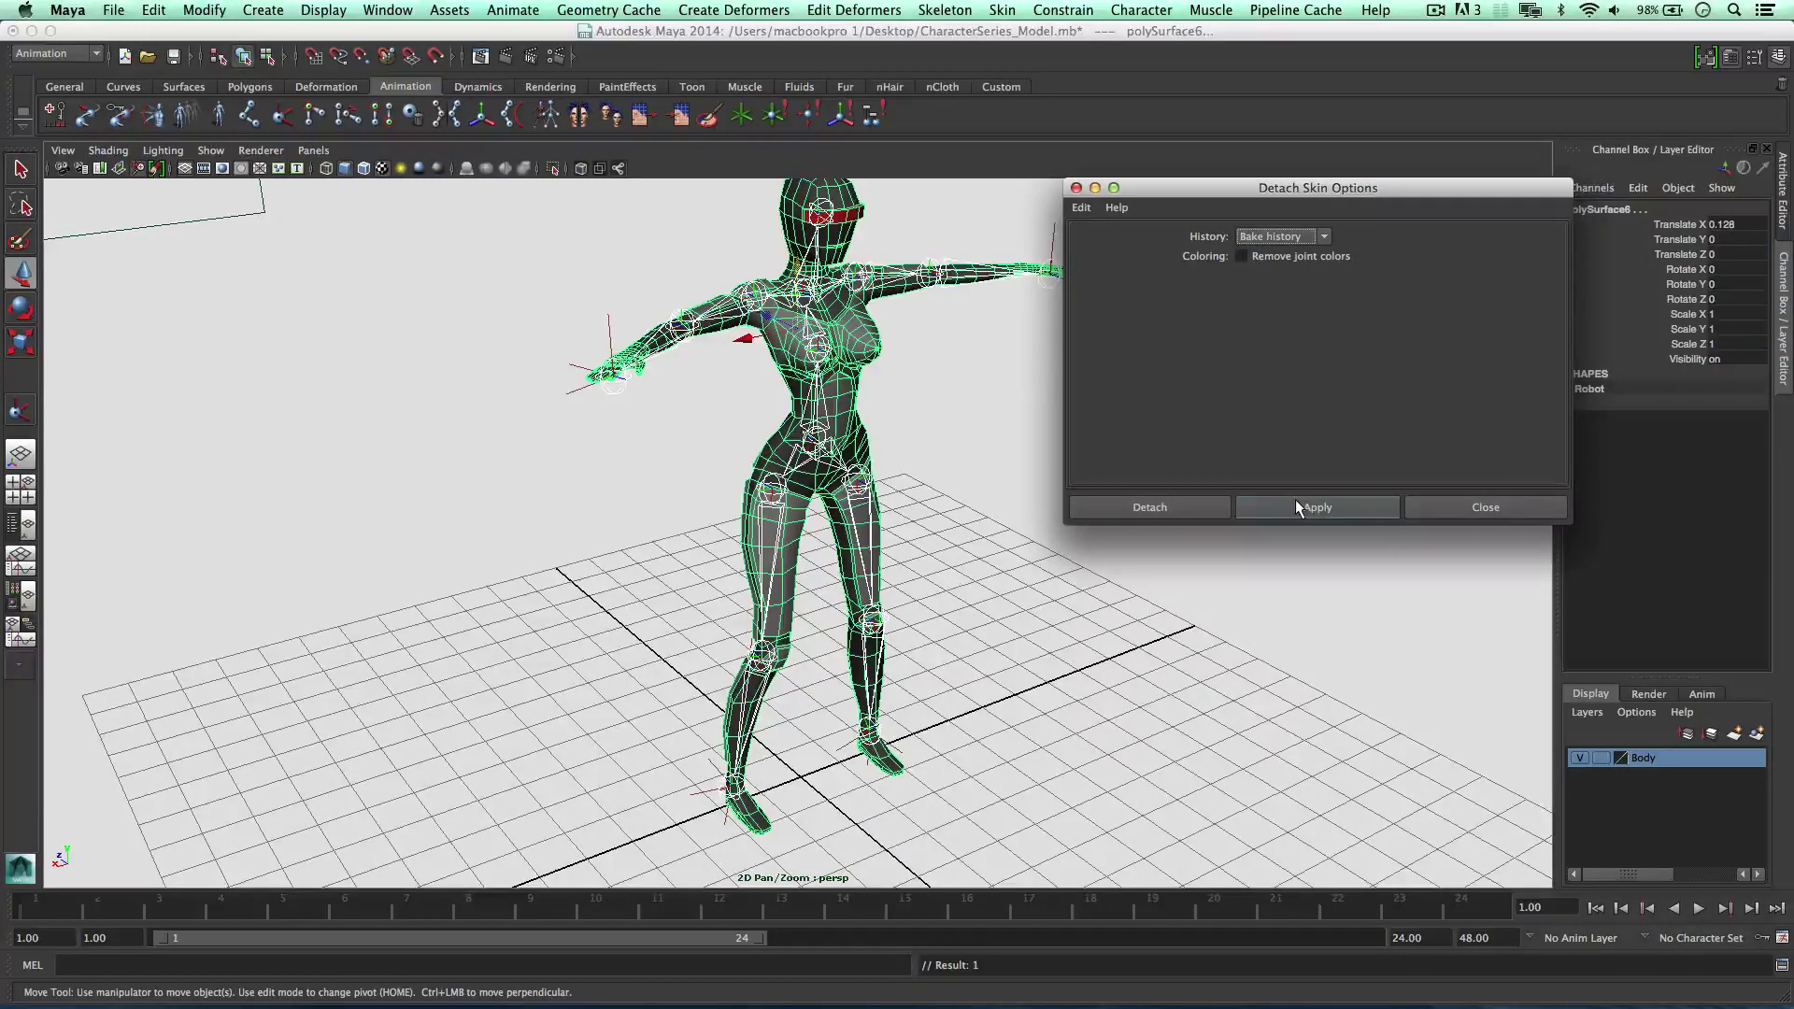
Try moving the Neck joint to test whether the mesh still follows the skeleton, and undo the move
left_click(926, 340)
left_click(795, 304)
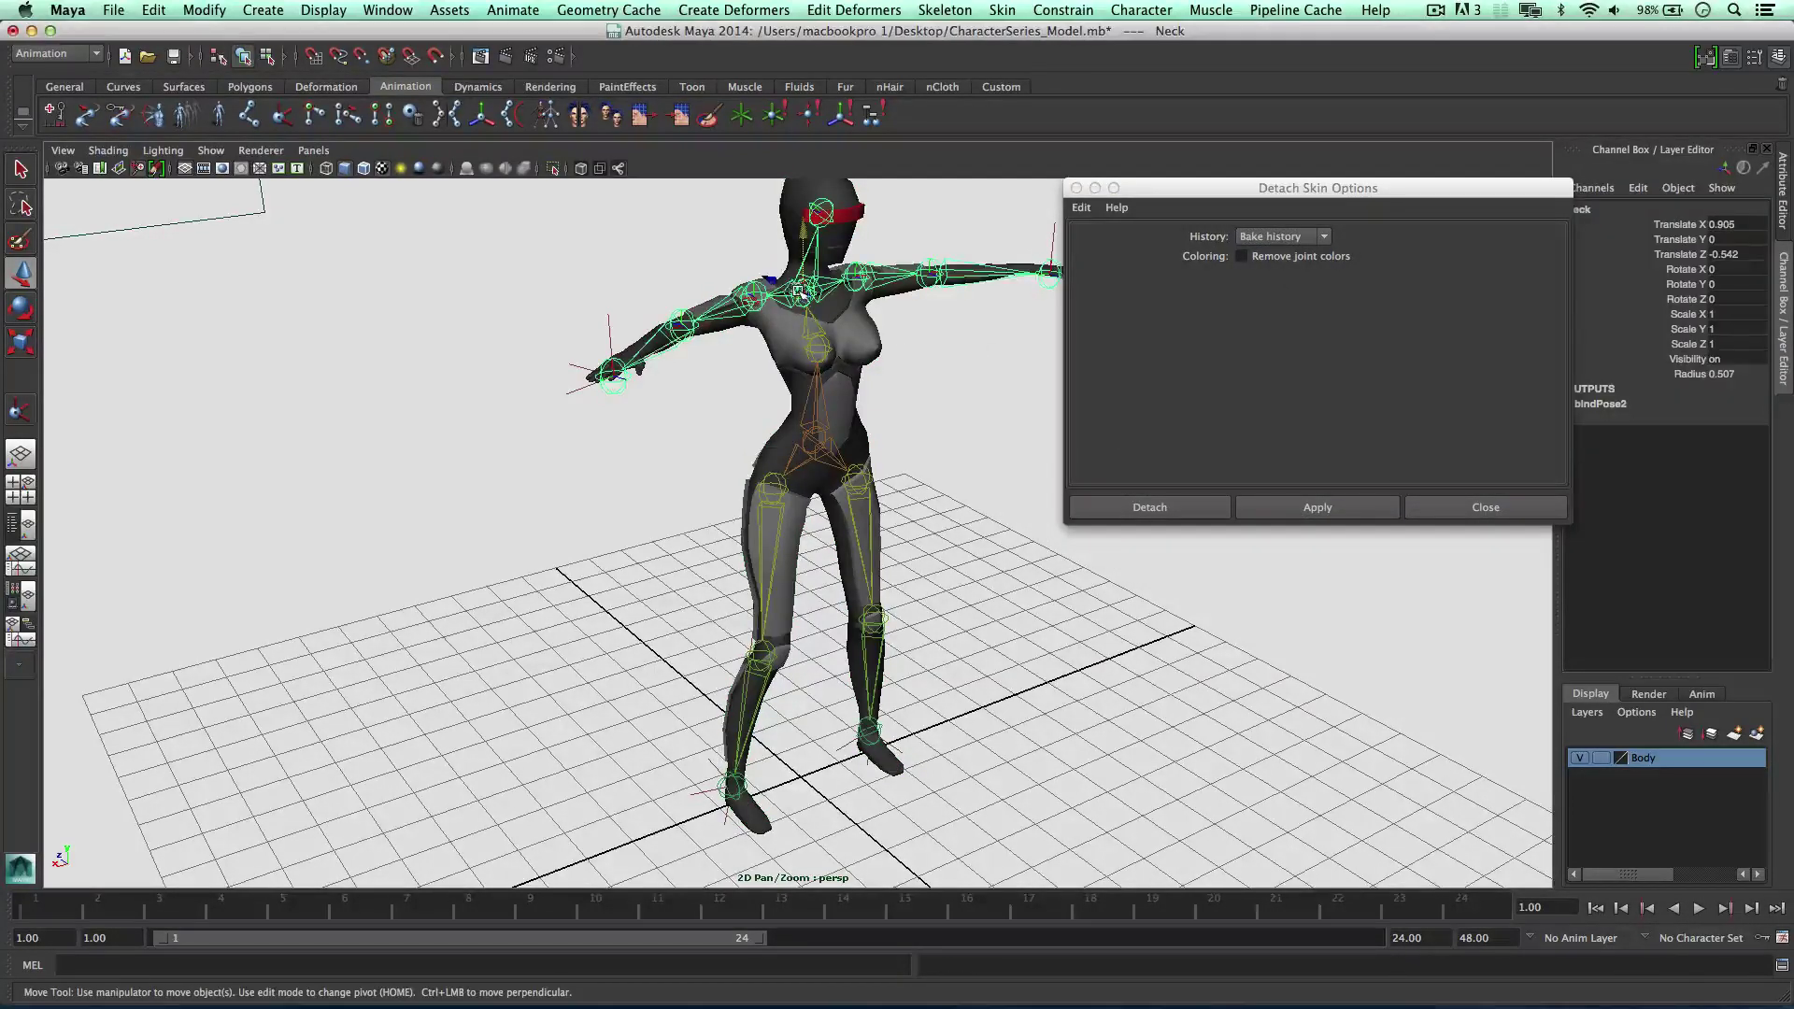
left_click_drag(795, 304, 847, 370)
key("super+z")
Smooth bind the body mesh to the skeleton again from the LowerBody root joint, and select the mesh to check the binding
left_click(864, 355)
left_click(813, 430)
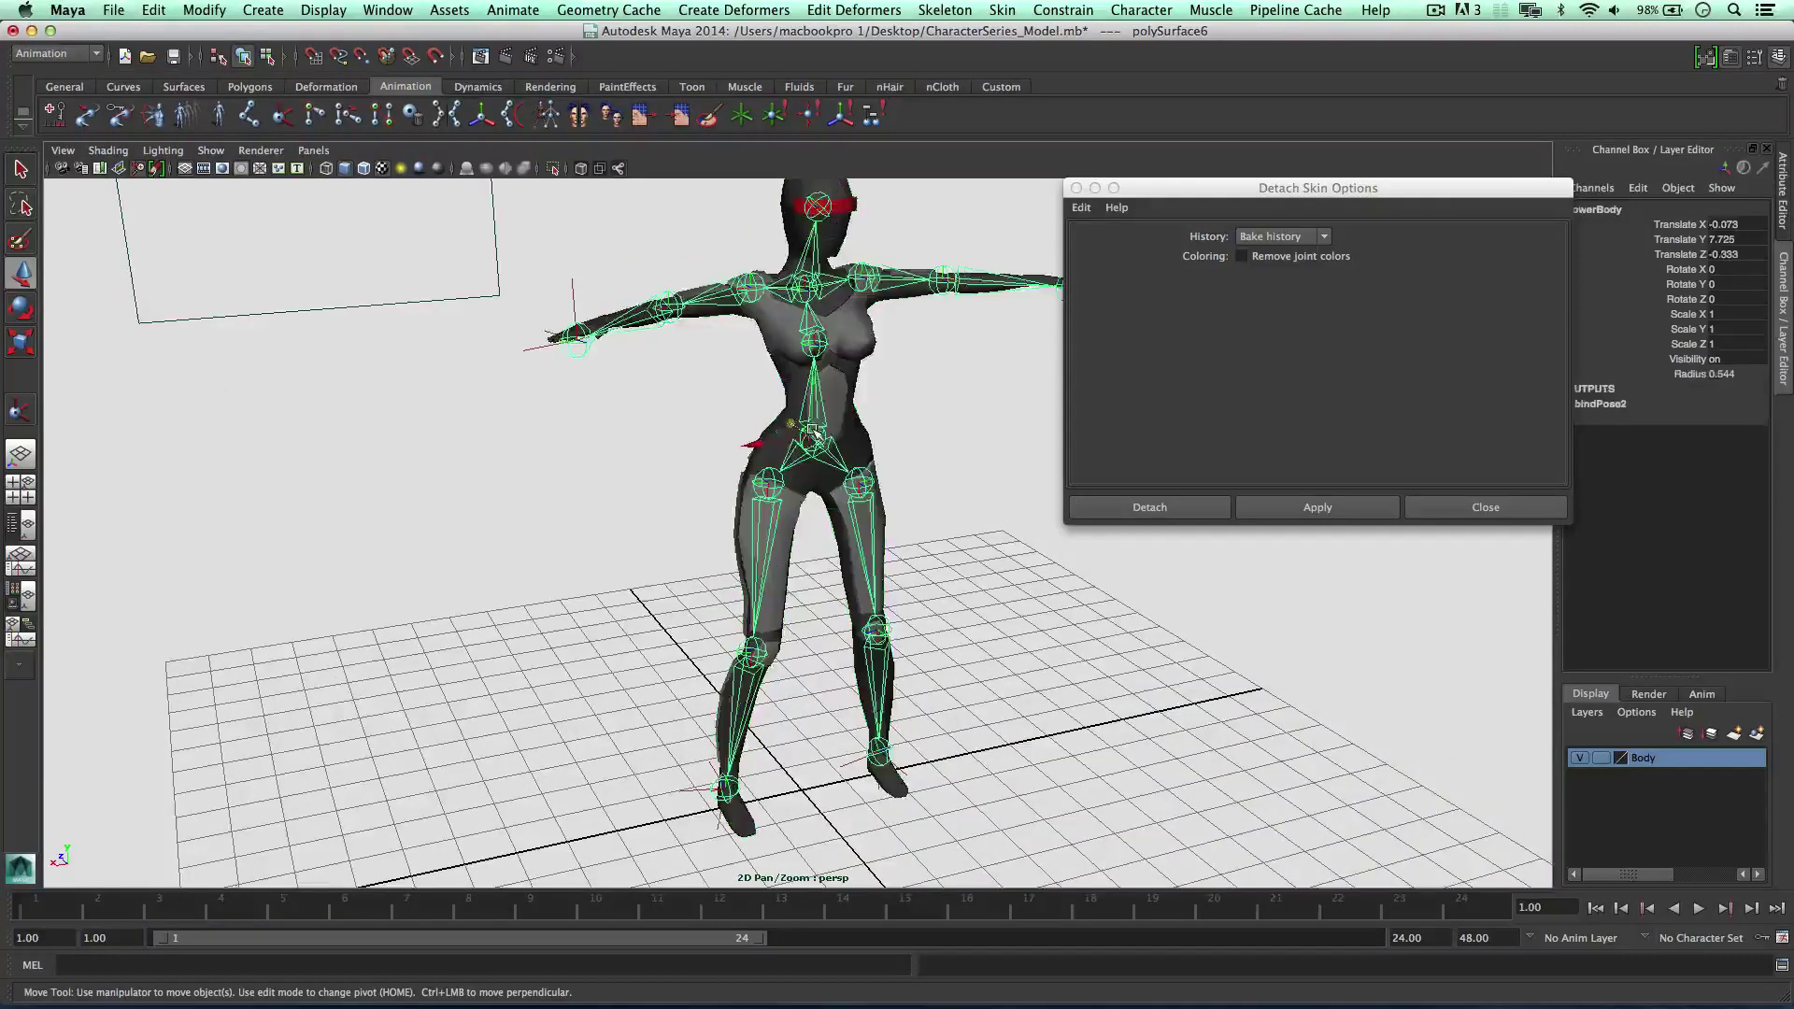
left_click(790, 356, "shift")
left_click(944, 10)
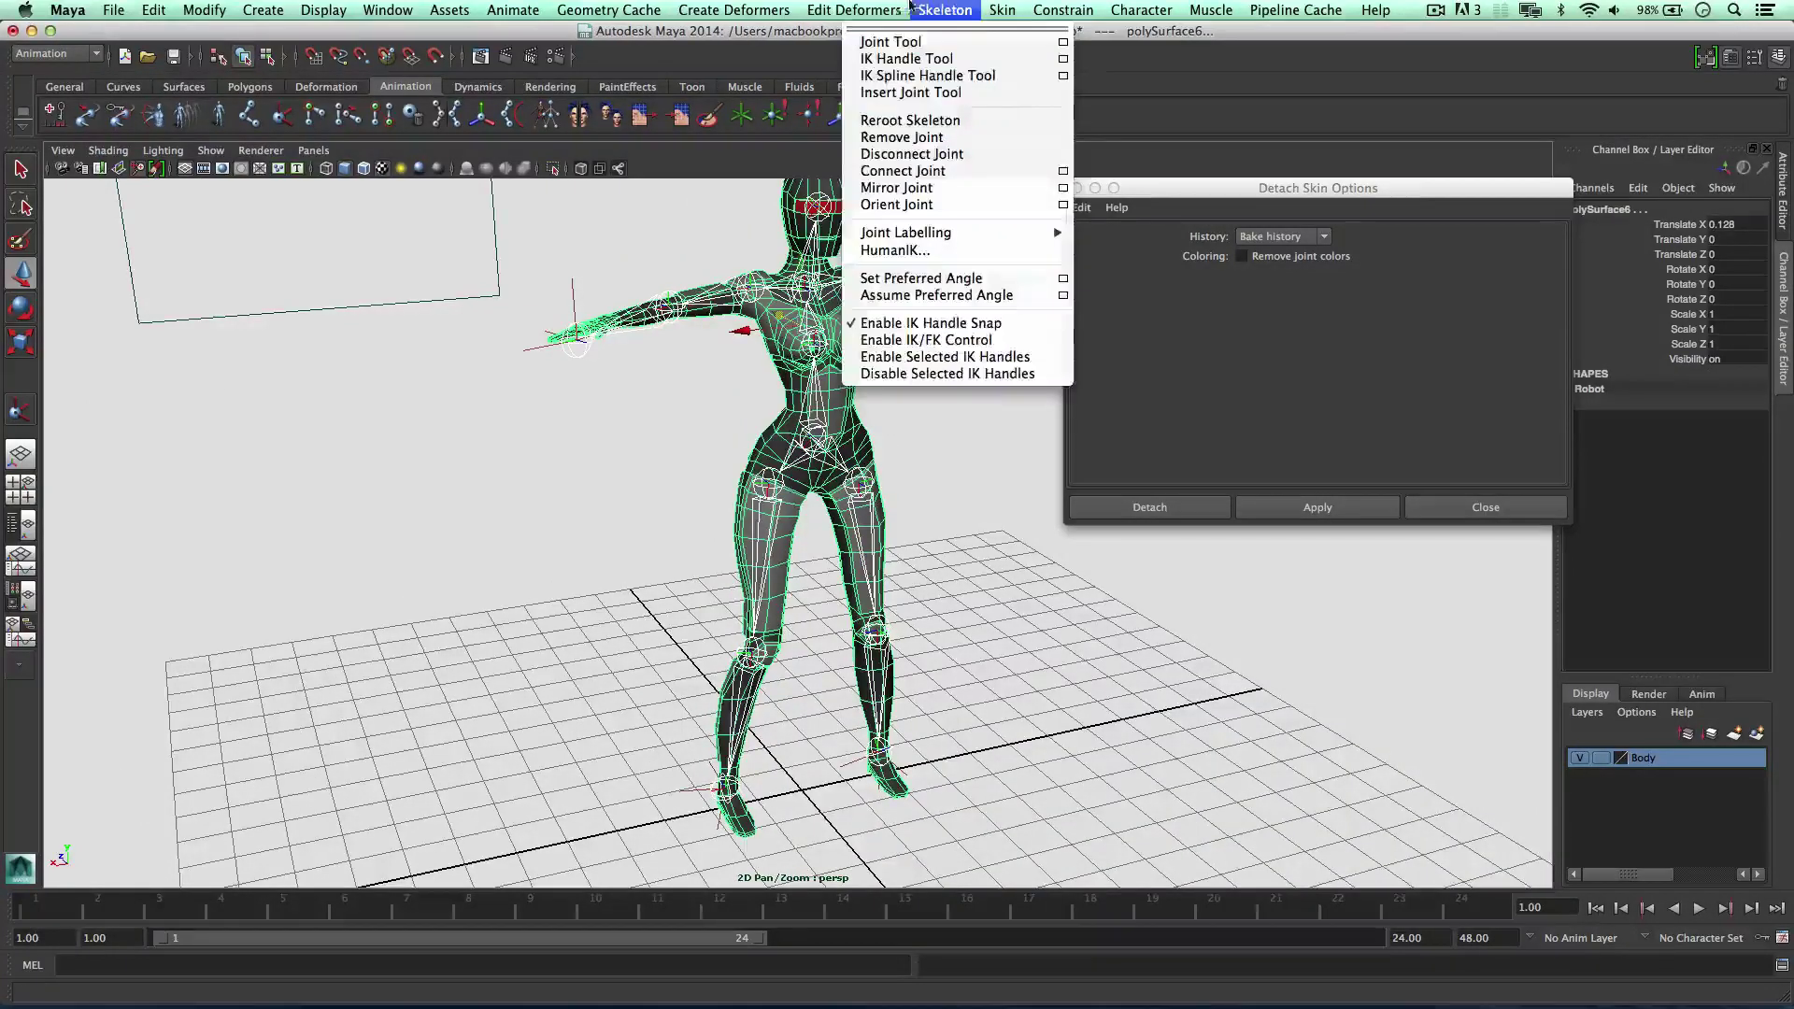
mouse_move(962, 44)
left_click(1114, 54)
left_click(1424, 510)
left_click_drag(864, 449, 759, 384, "alt")
left_click(763, 362)
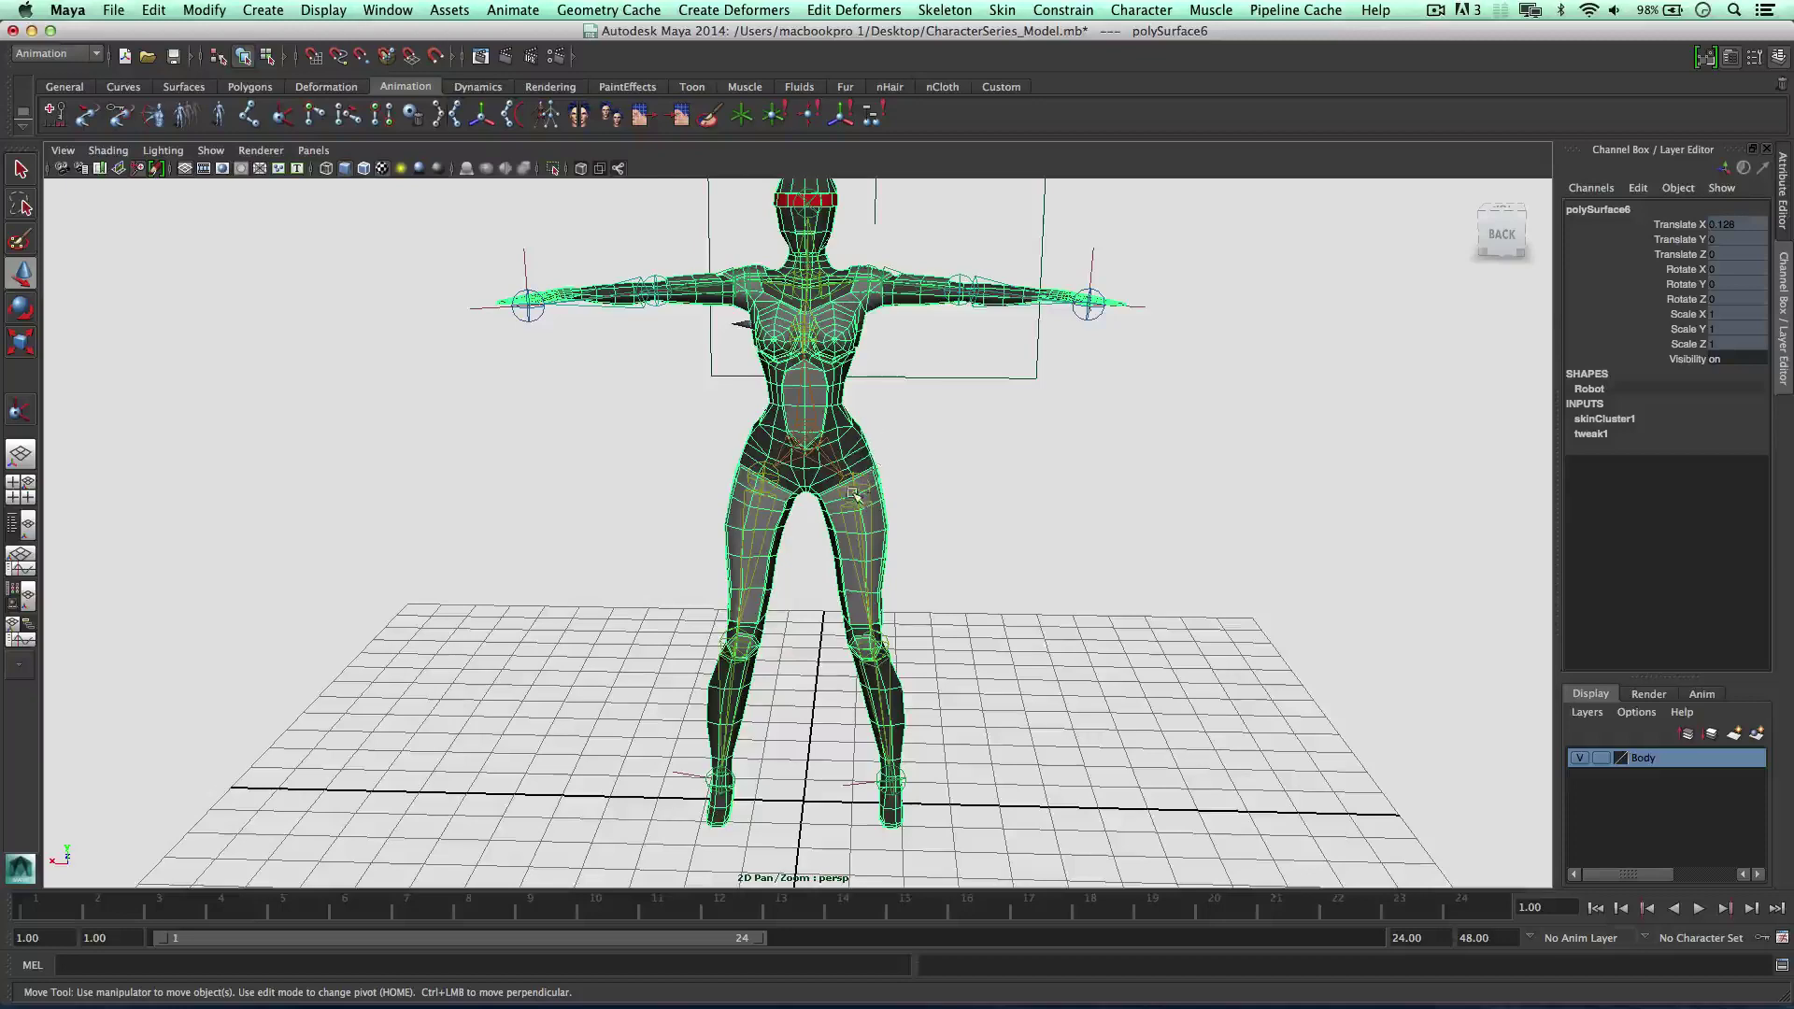
scroll(850, 492, "down", 4)
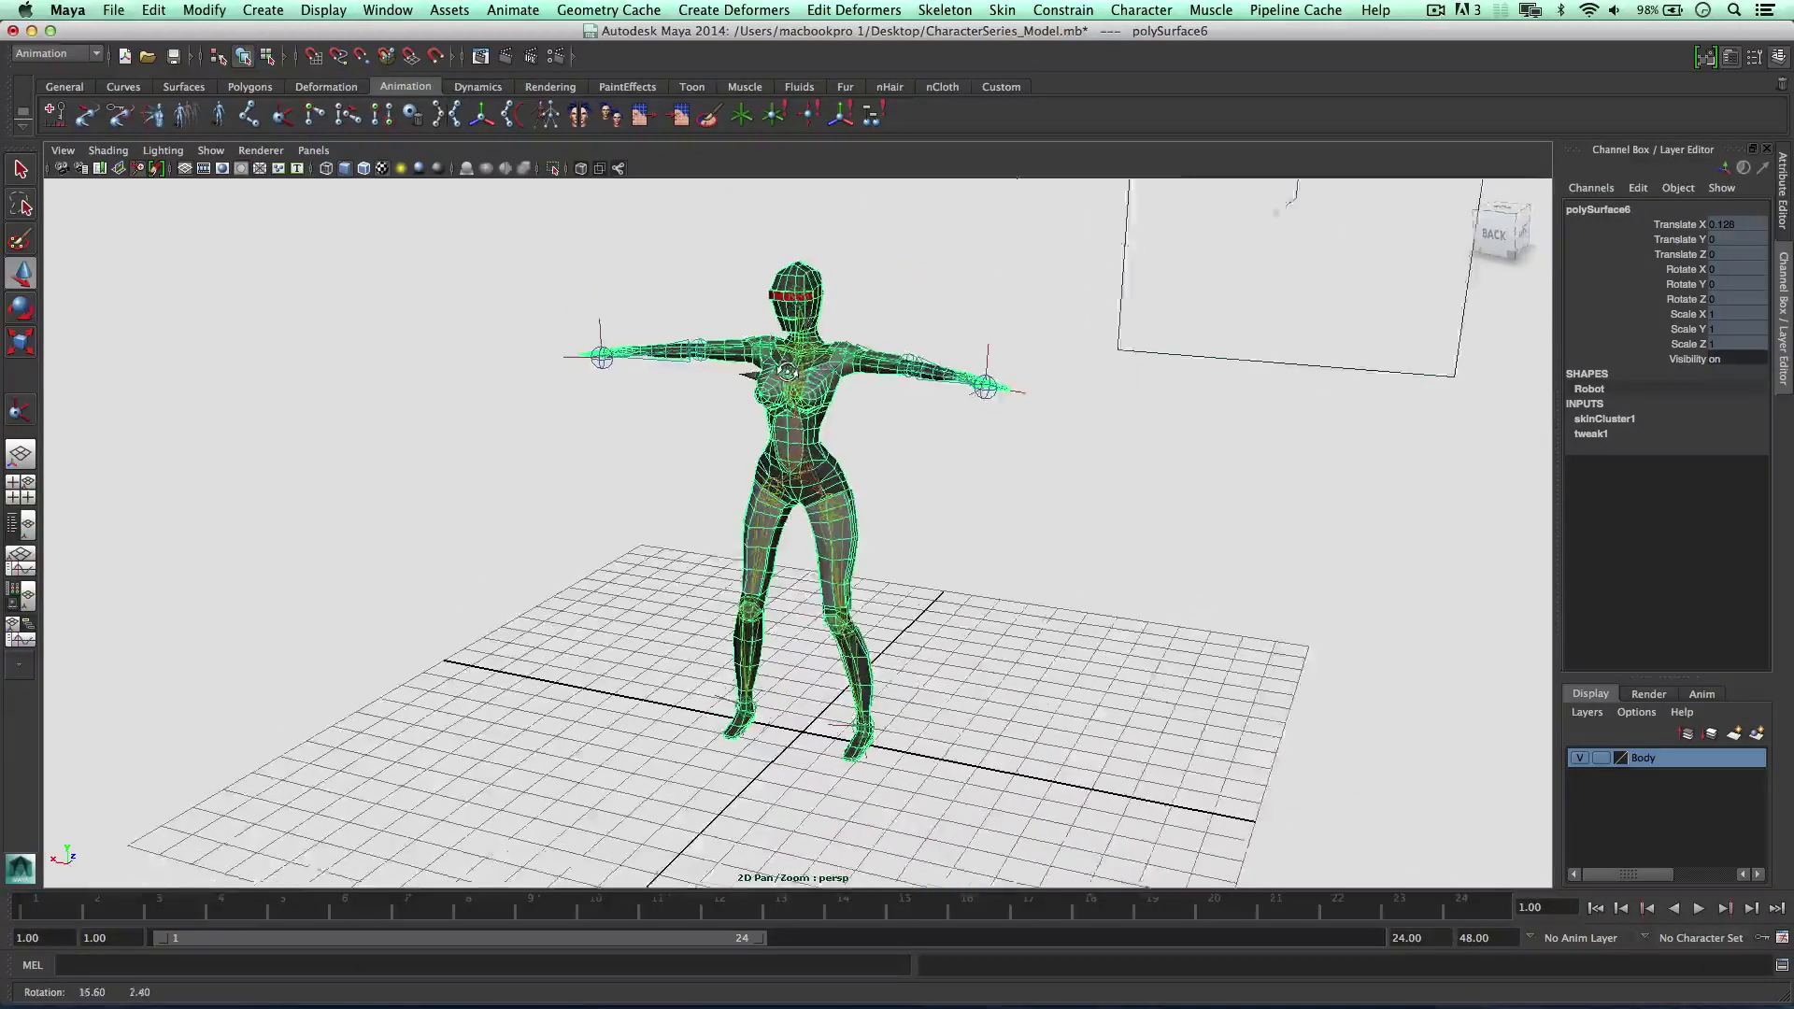